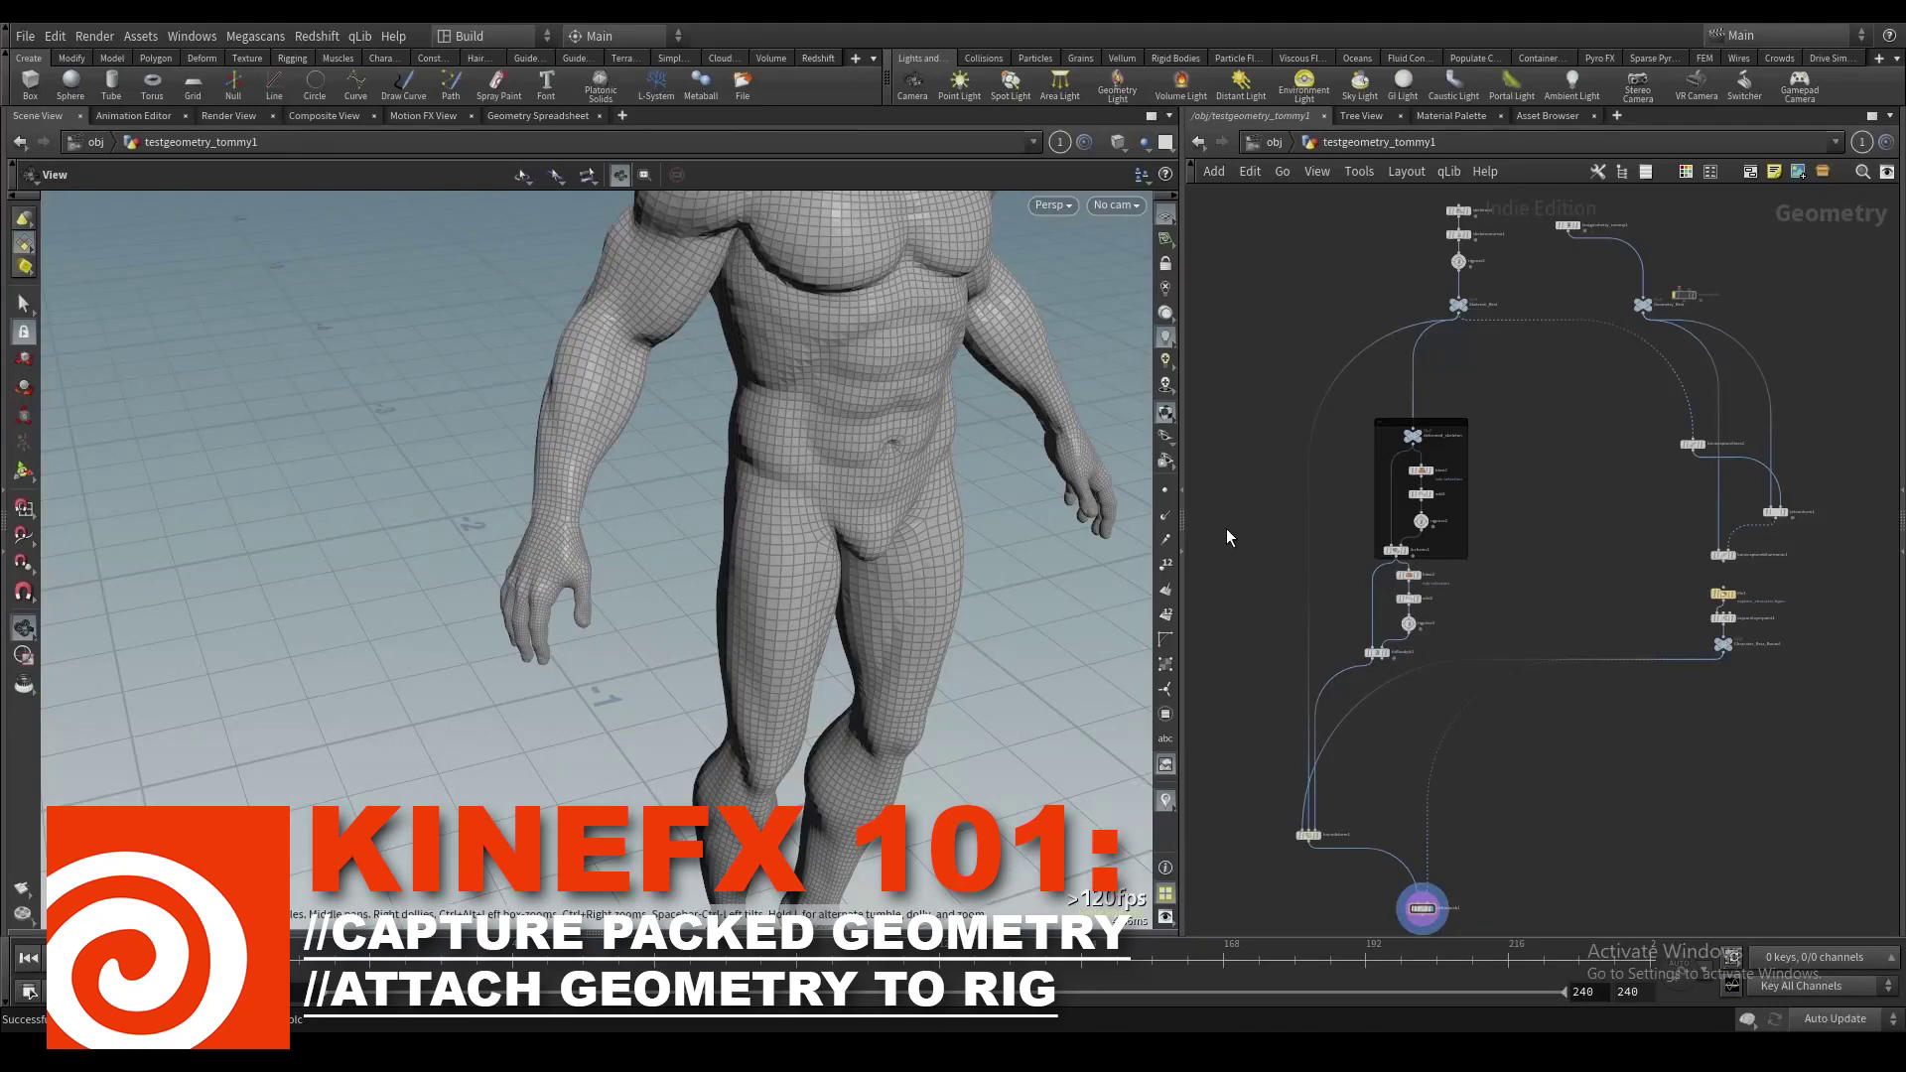
Try moving the wrist control of the character's right hand with the rigpose2 node, and undo the move.
middle_drag(1225, 528, 1380, 561)
right_drag(752, 457, 733, 497)
drag(733, 496, 754, 565)
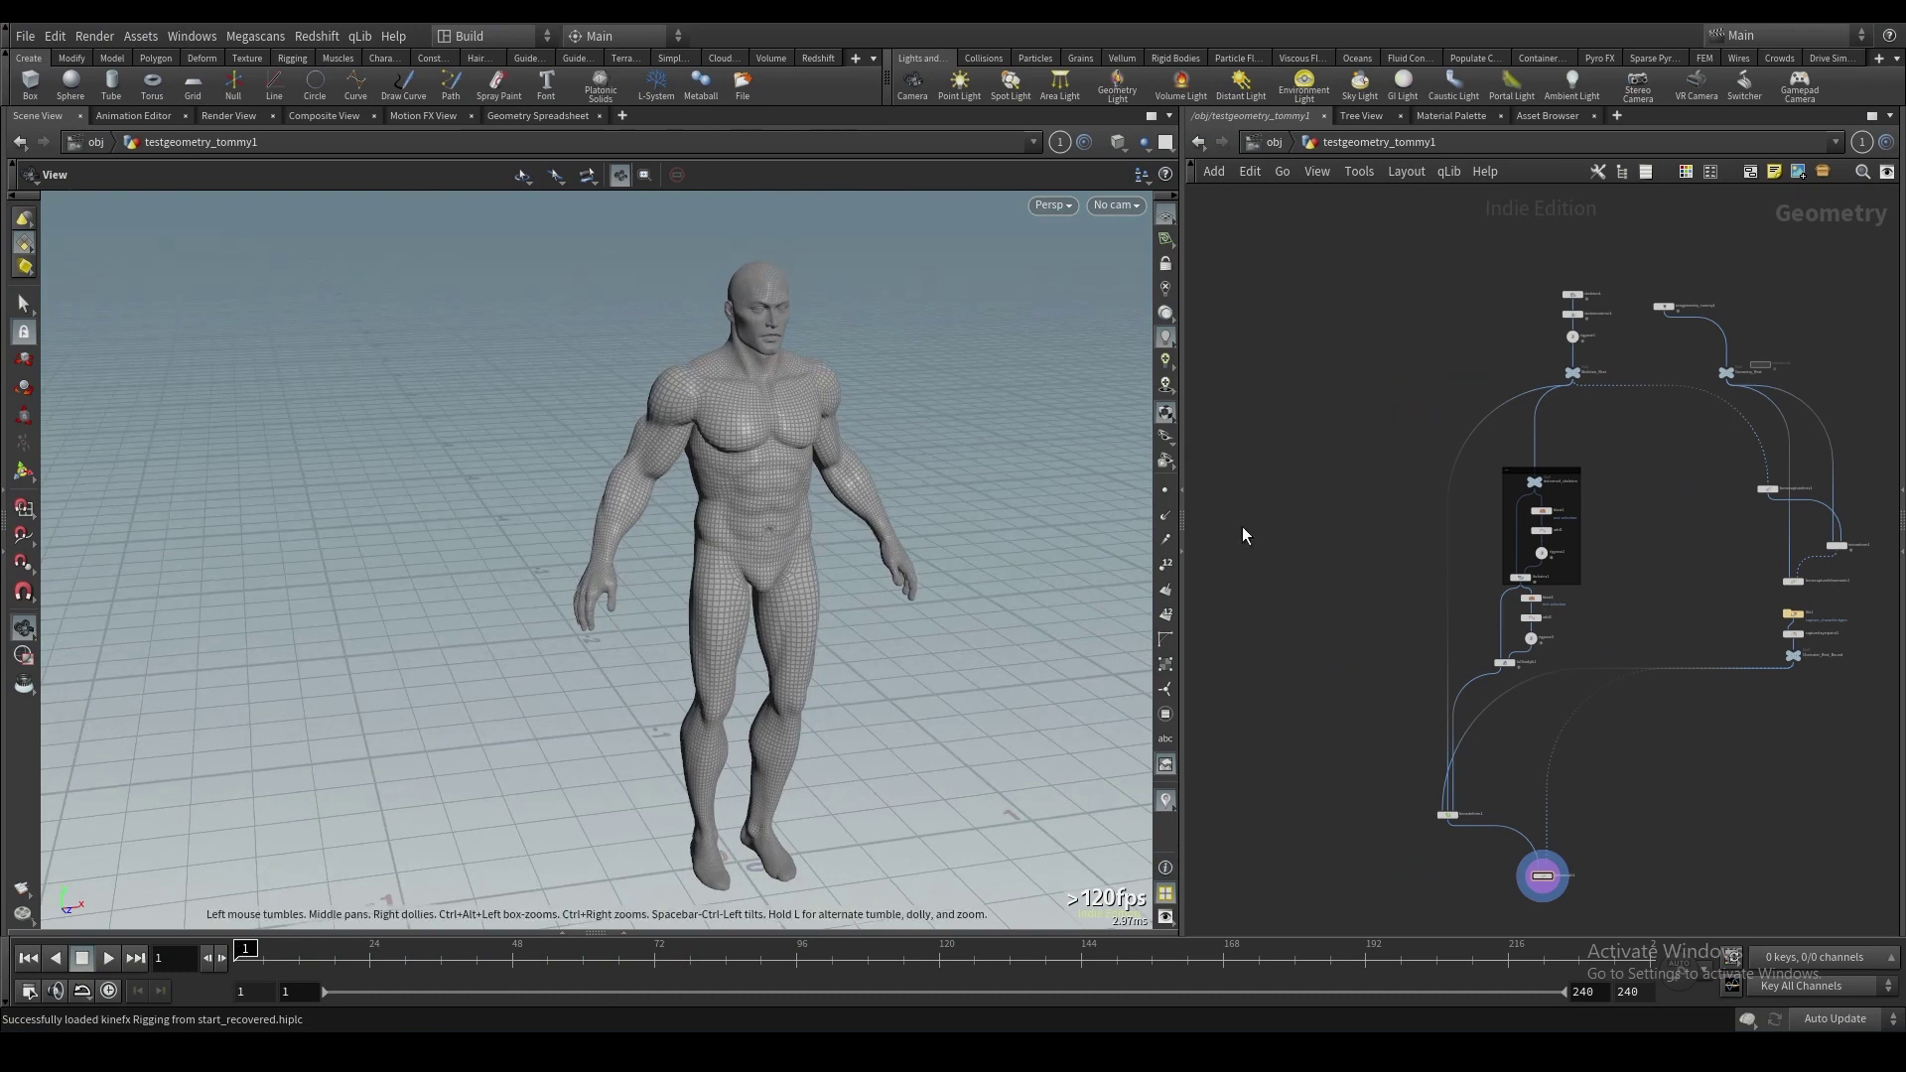
scroll(1559, 559, up, 4)
click(1509, 541)
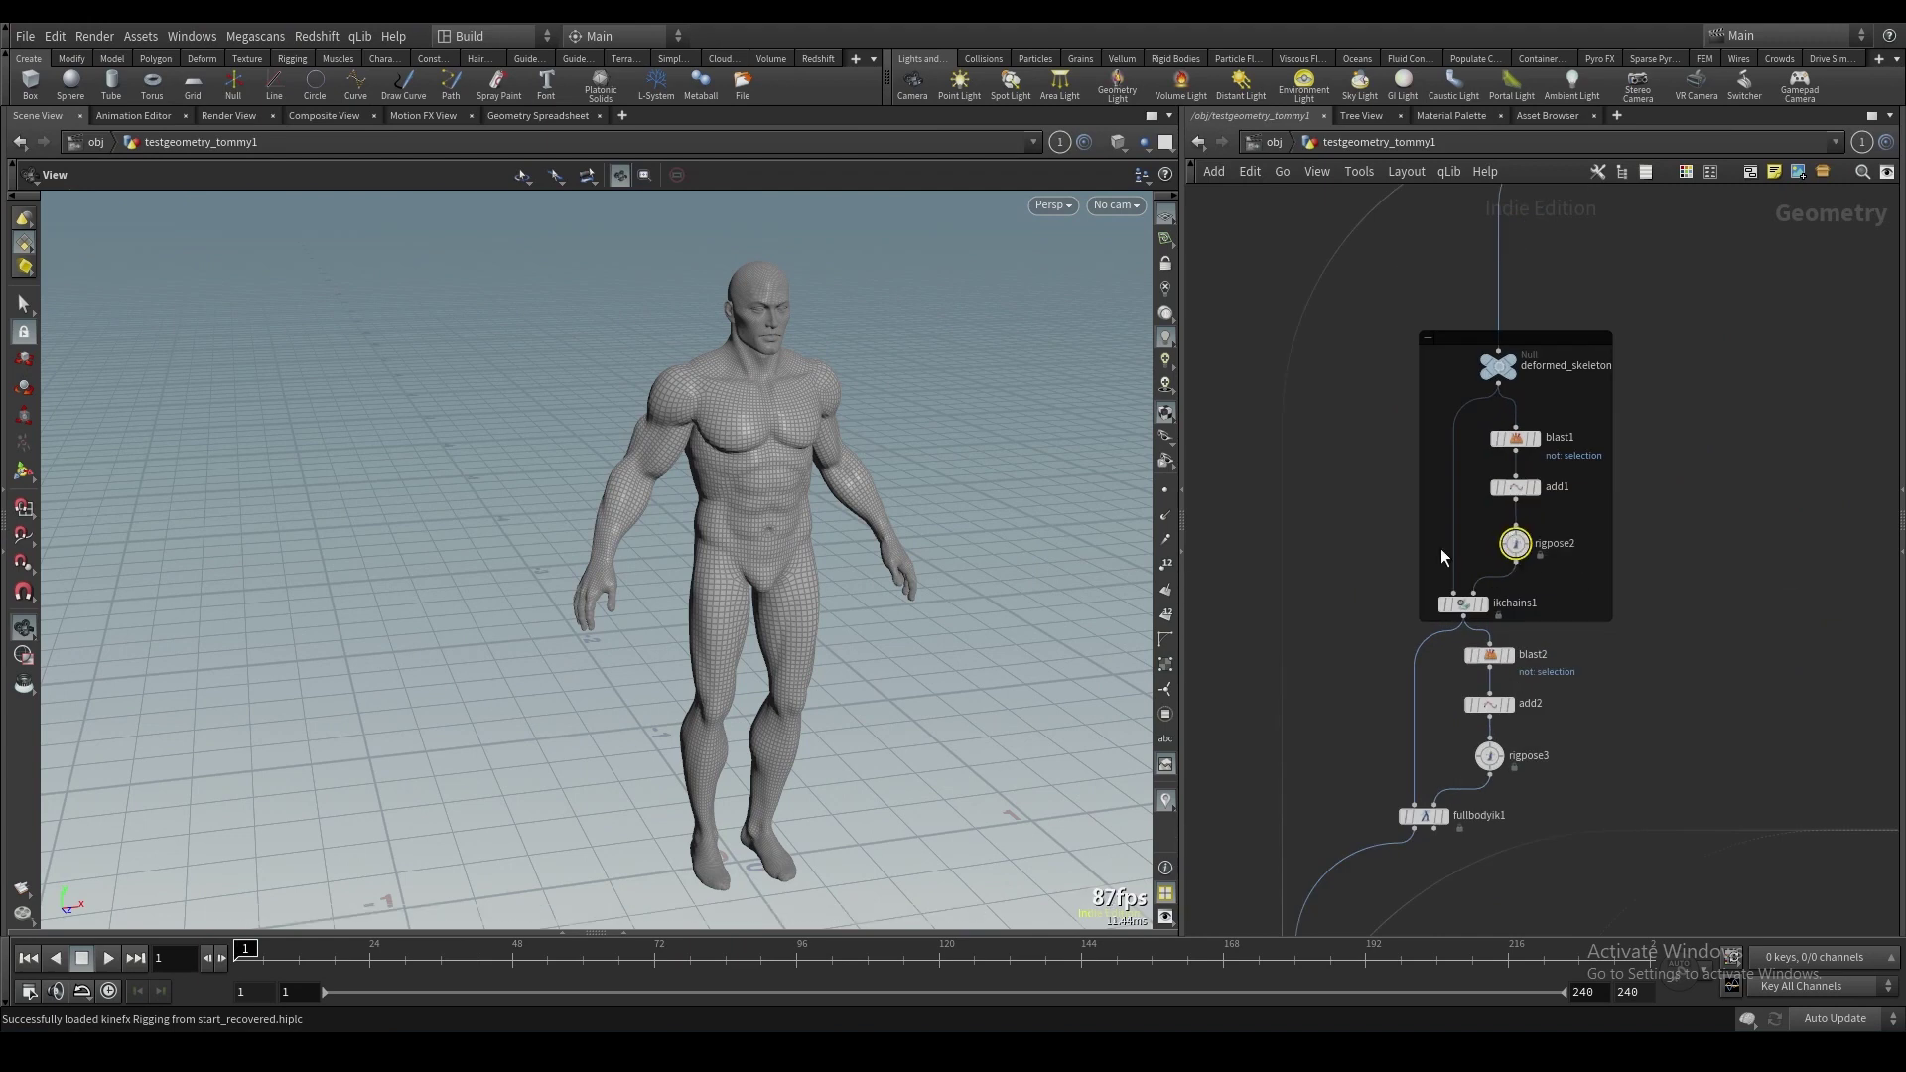
click(24, 470)
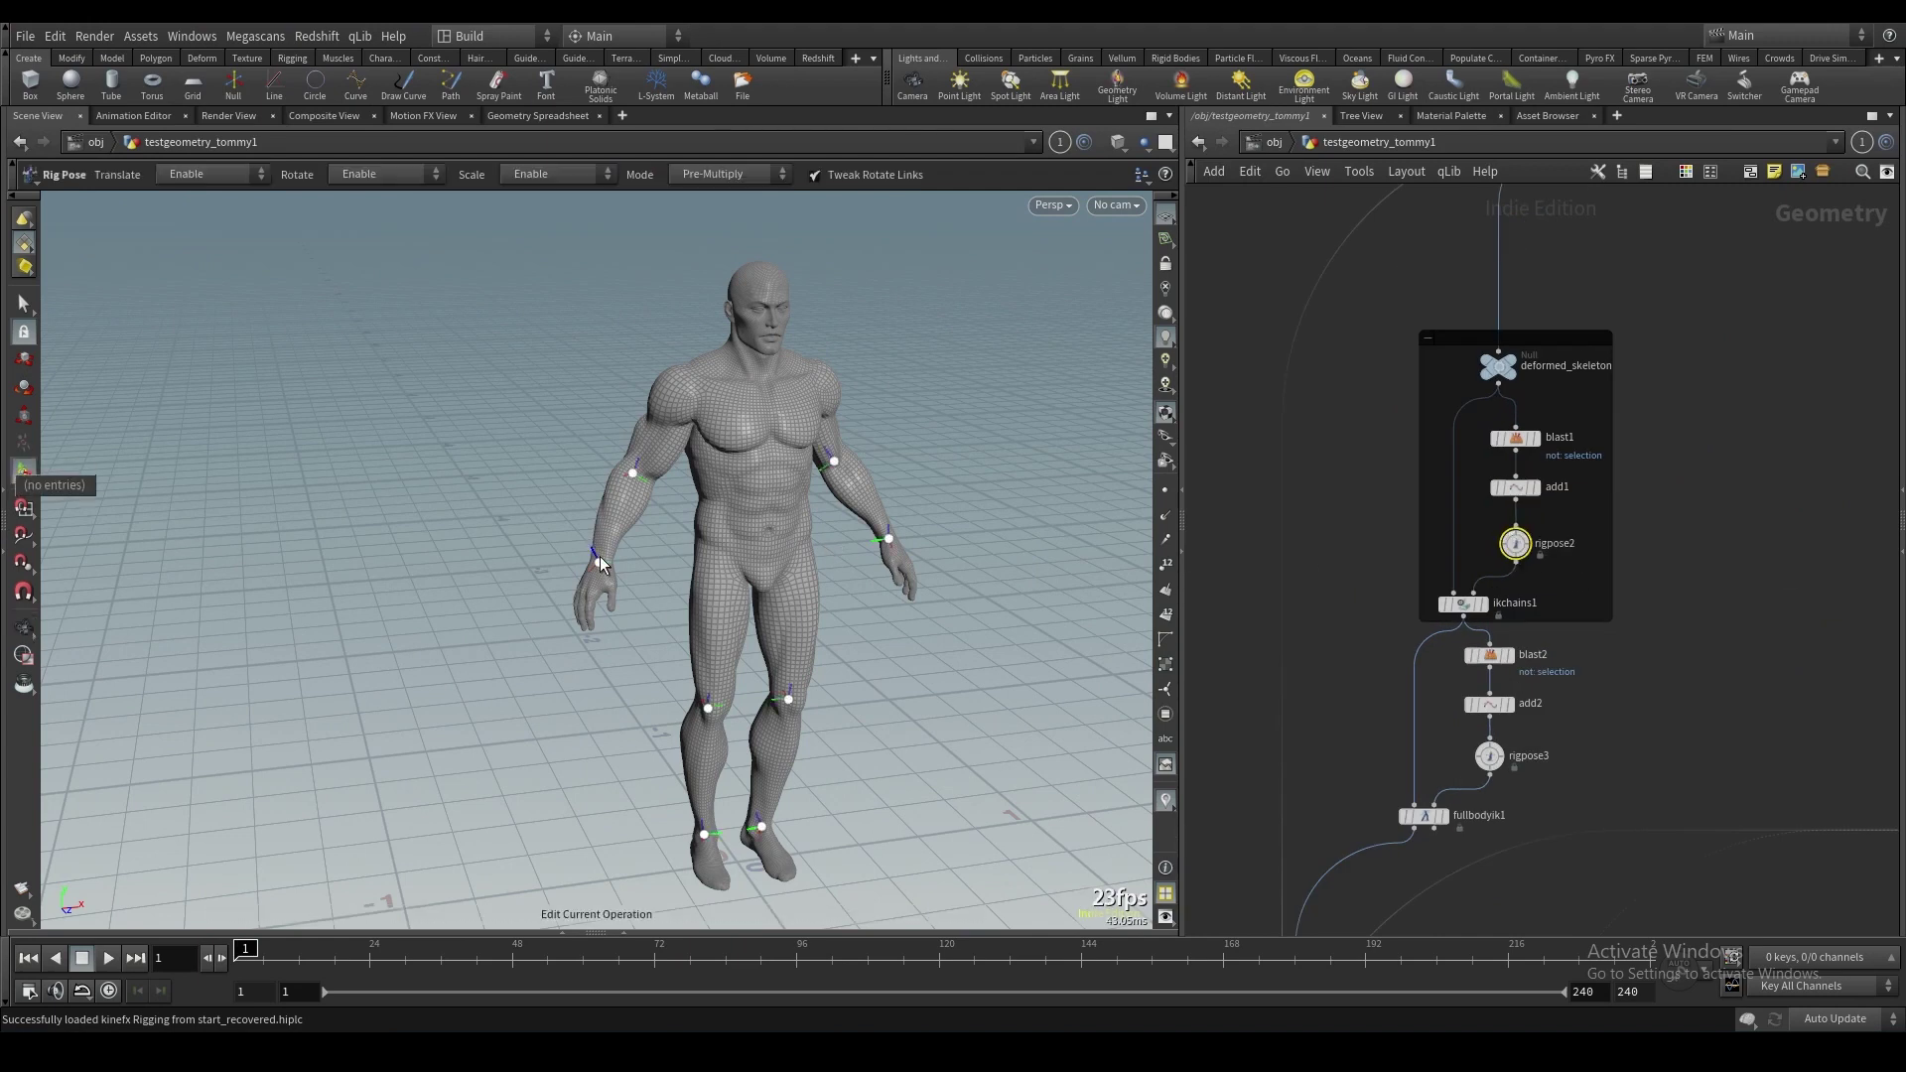
click(600, 564)
drag(621, 589, 665, 577)
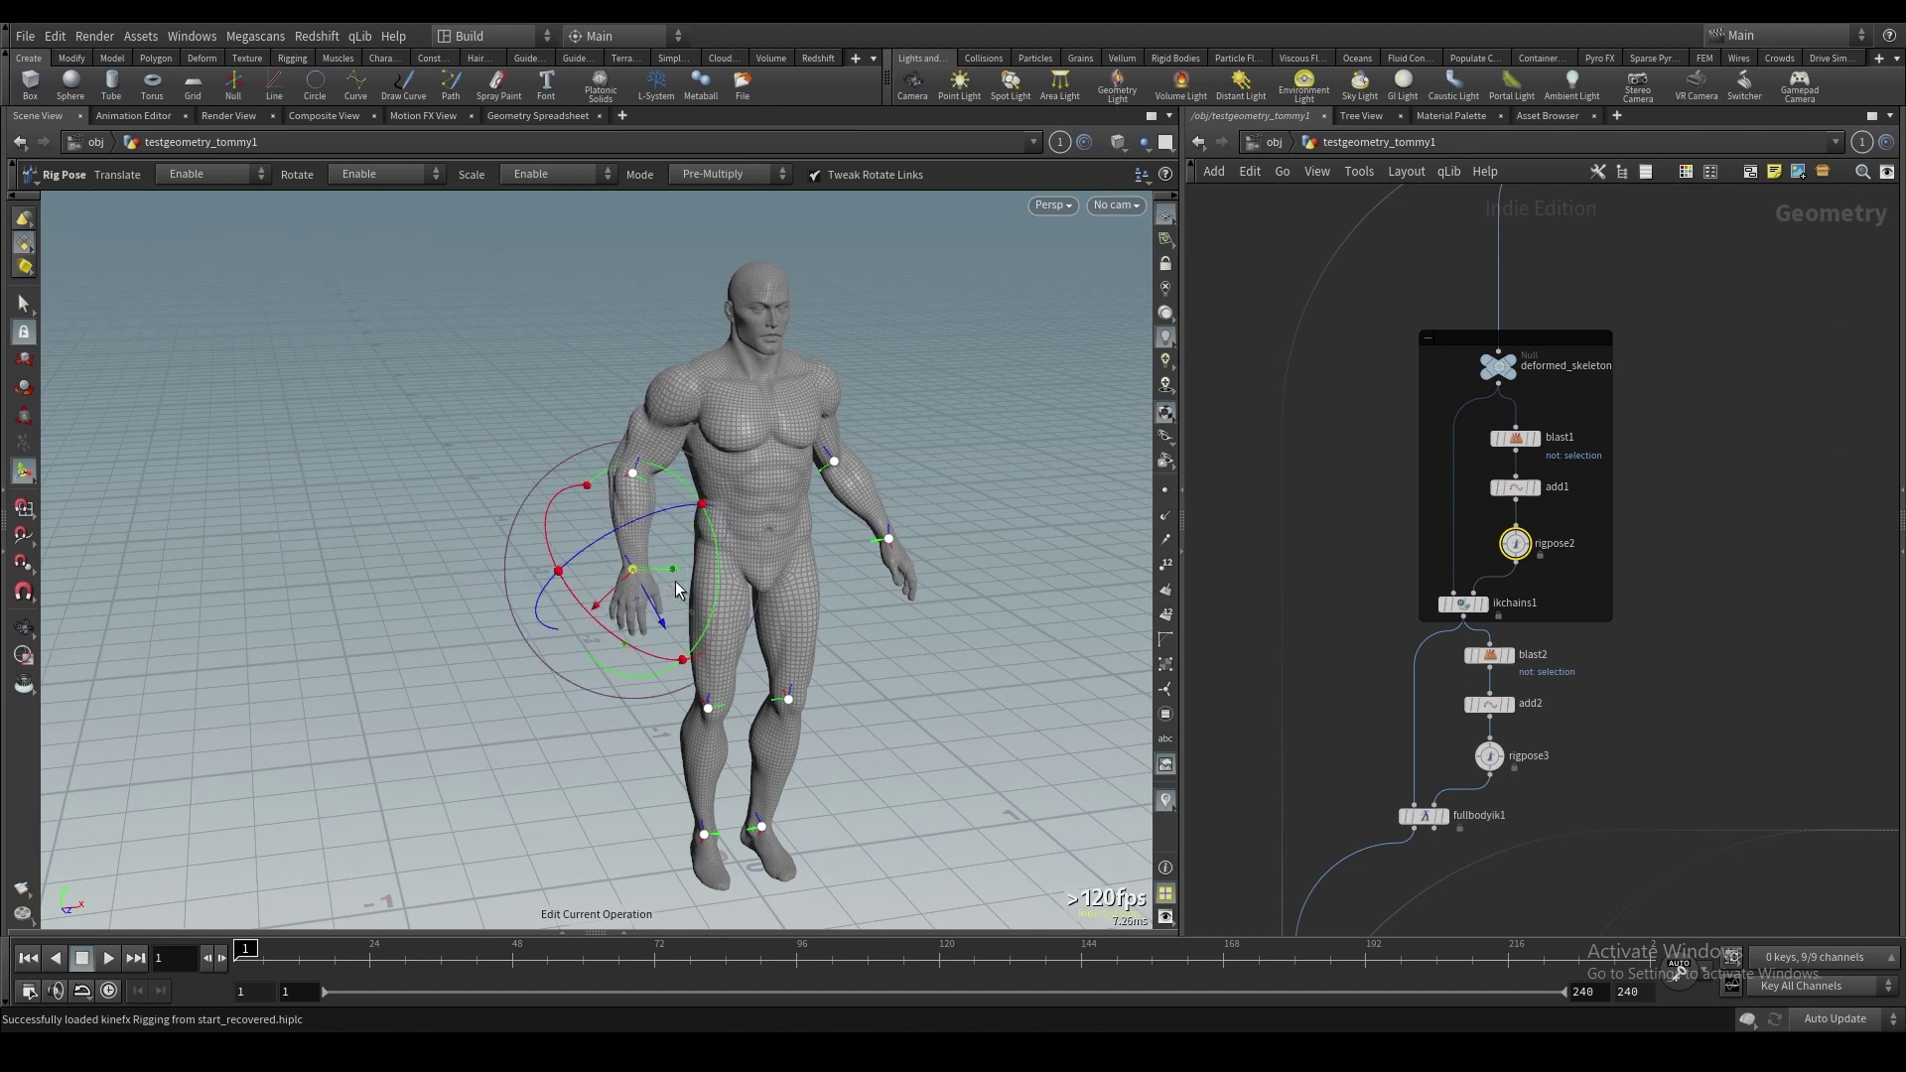
key(ctrl+z)
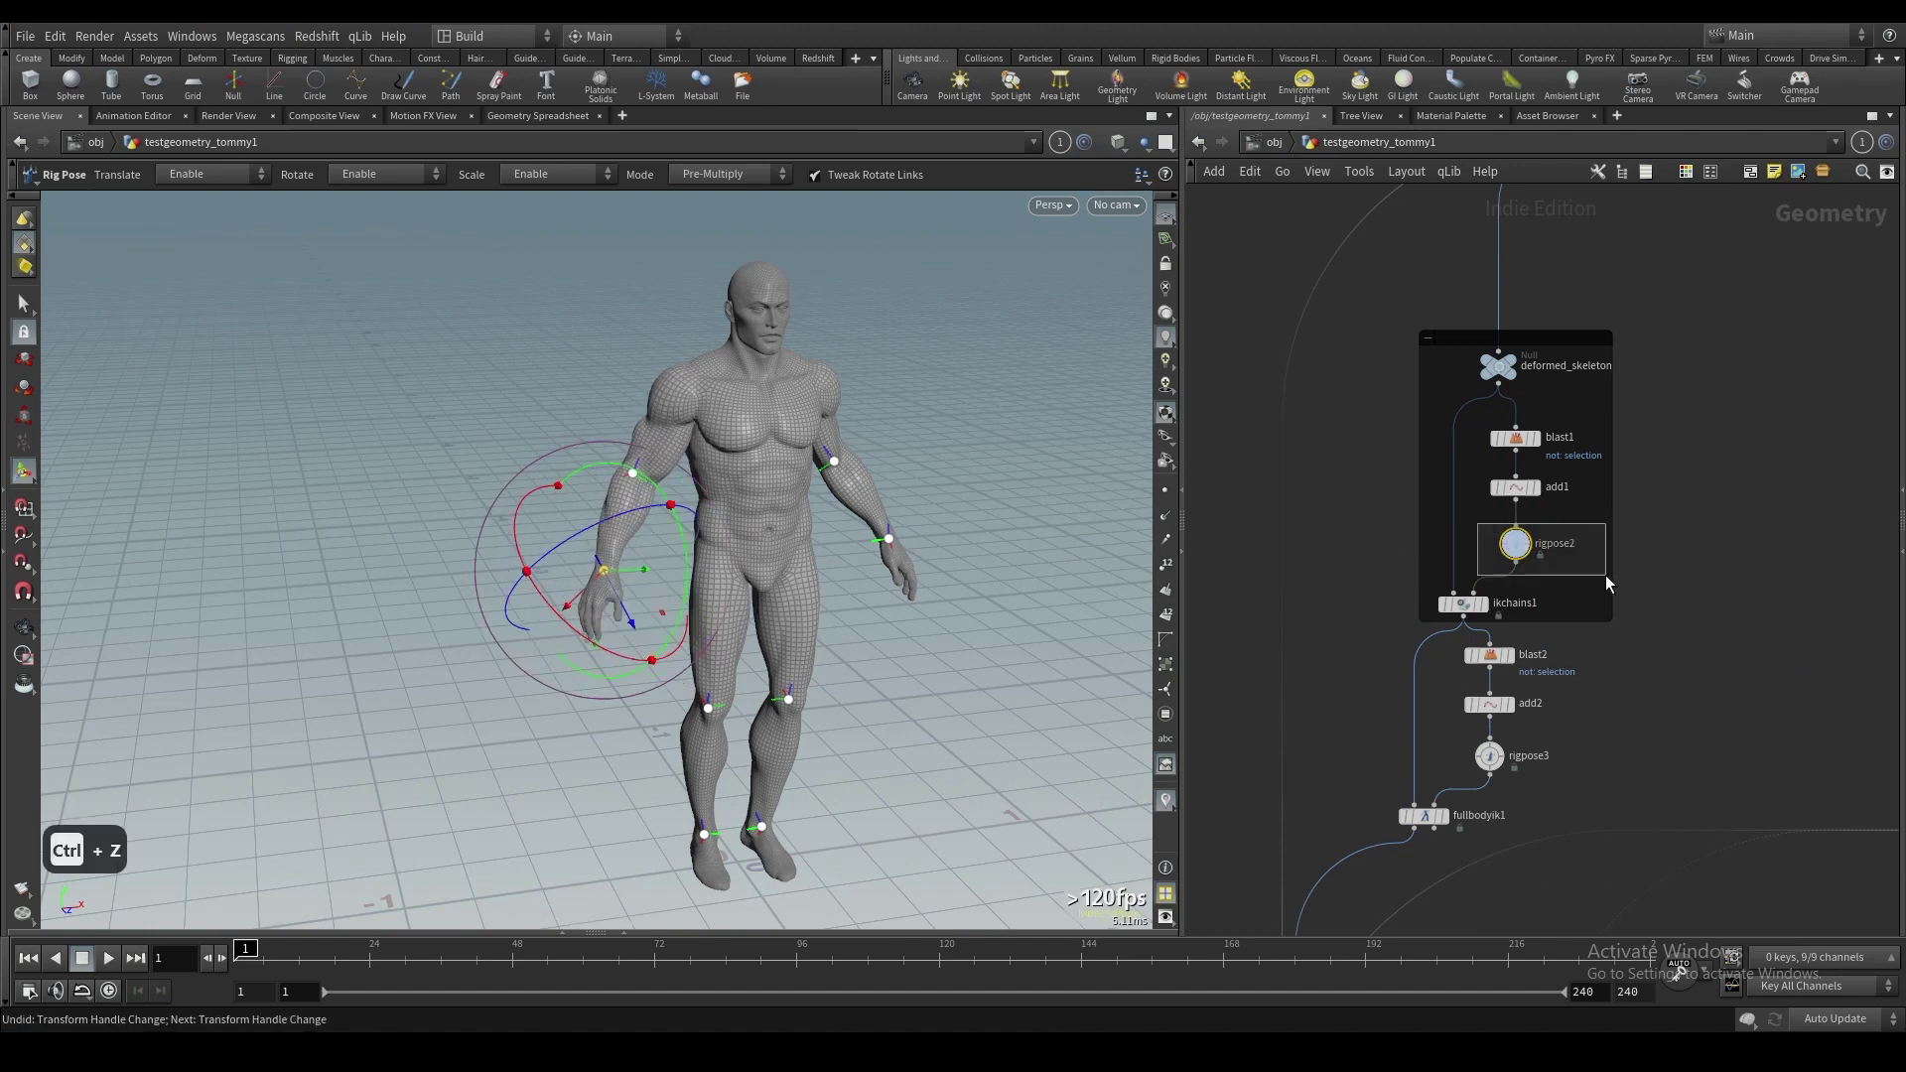
Clear all transformations stored on the rigpose2 node.
key(p)
click(1752, 349)
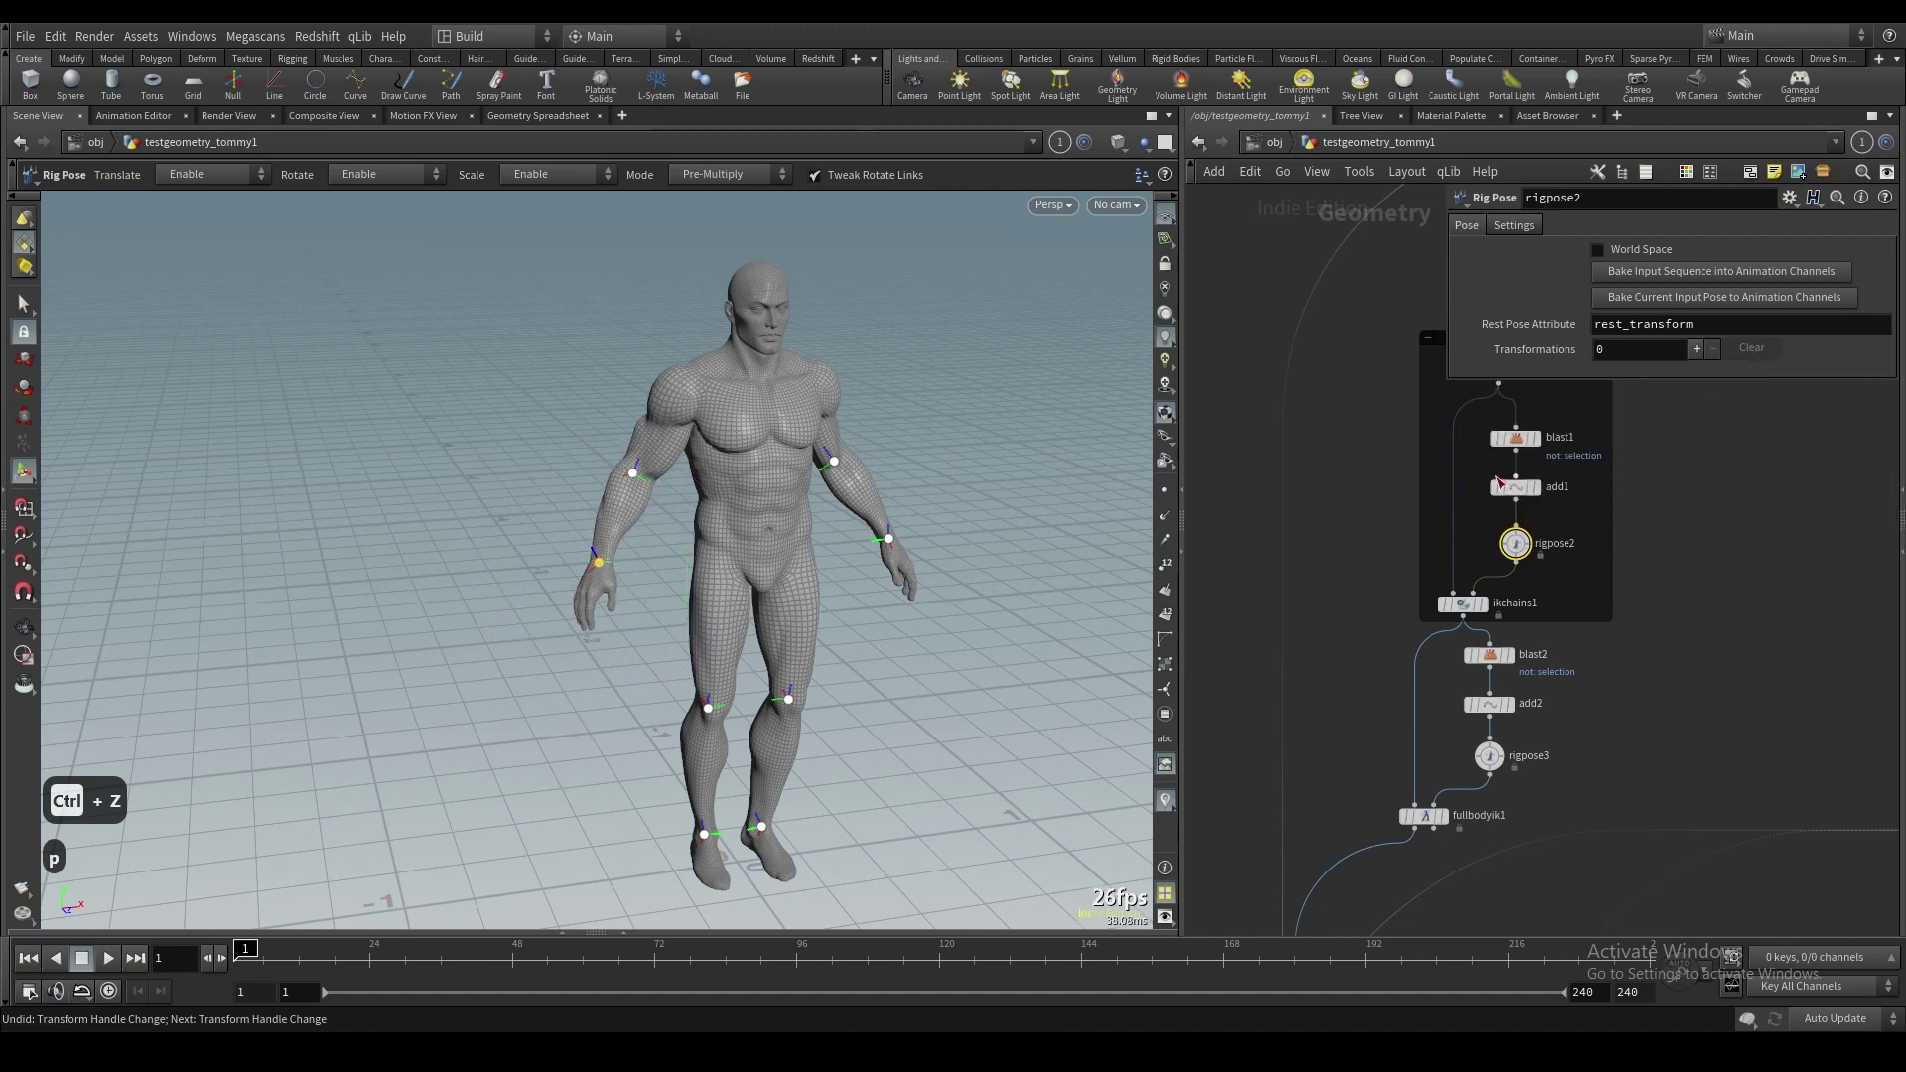
key(p)
Add a File node in the empty area beside the character network and display it.
scroll(1370, 524, down, 2)
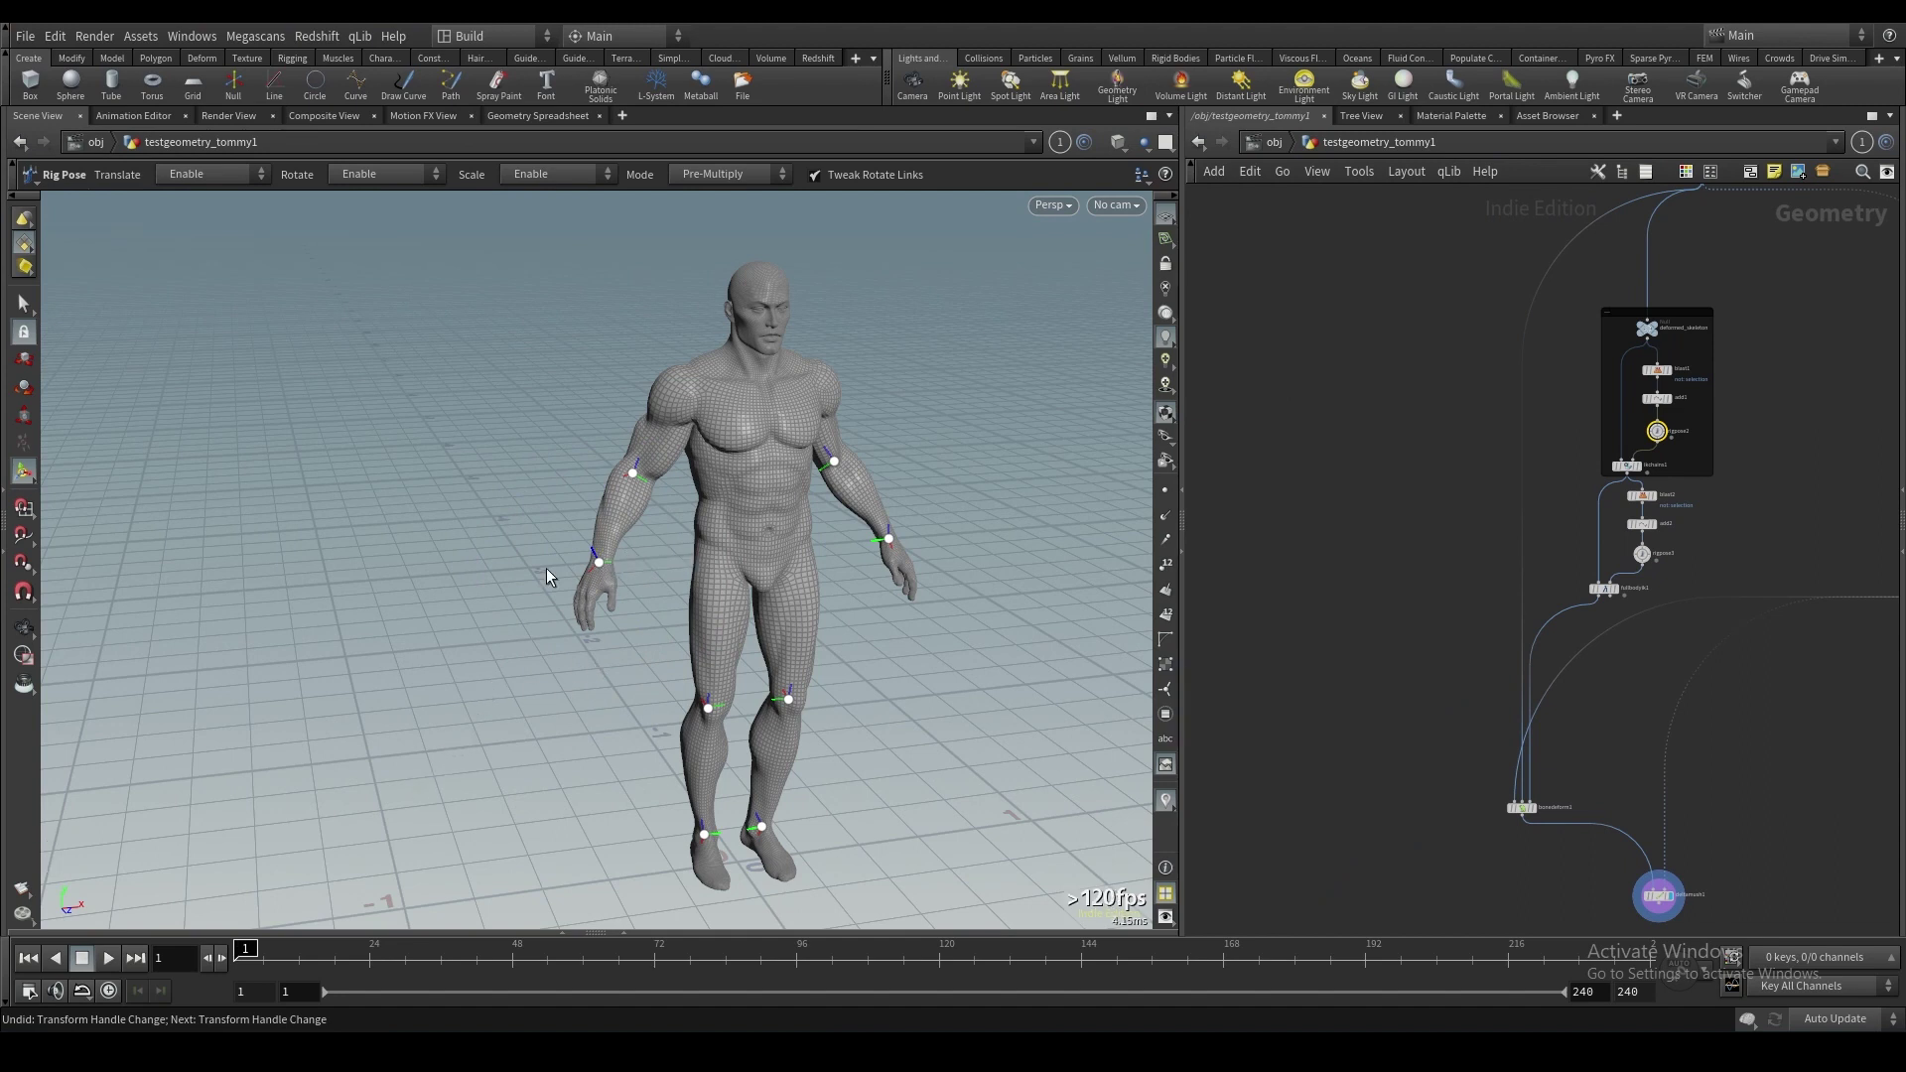
scroll(1490, 765, down, 2)
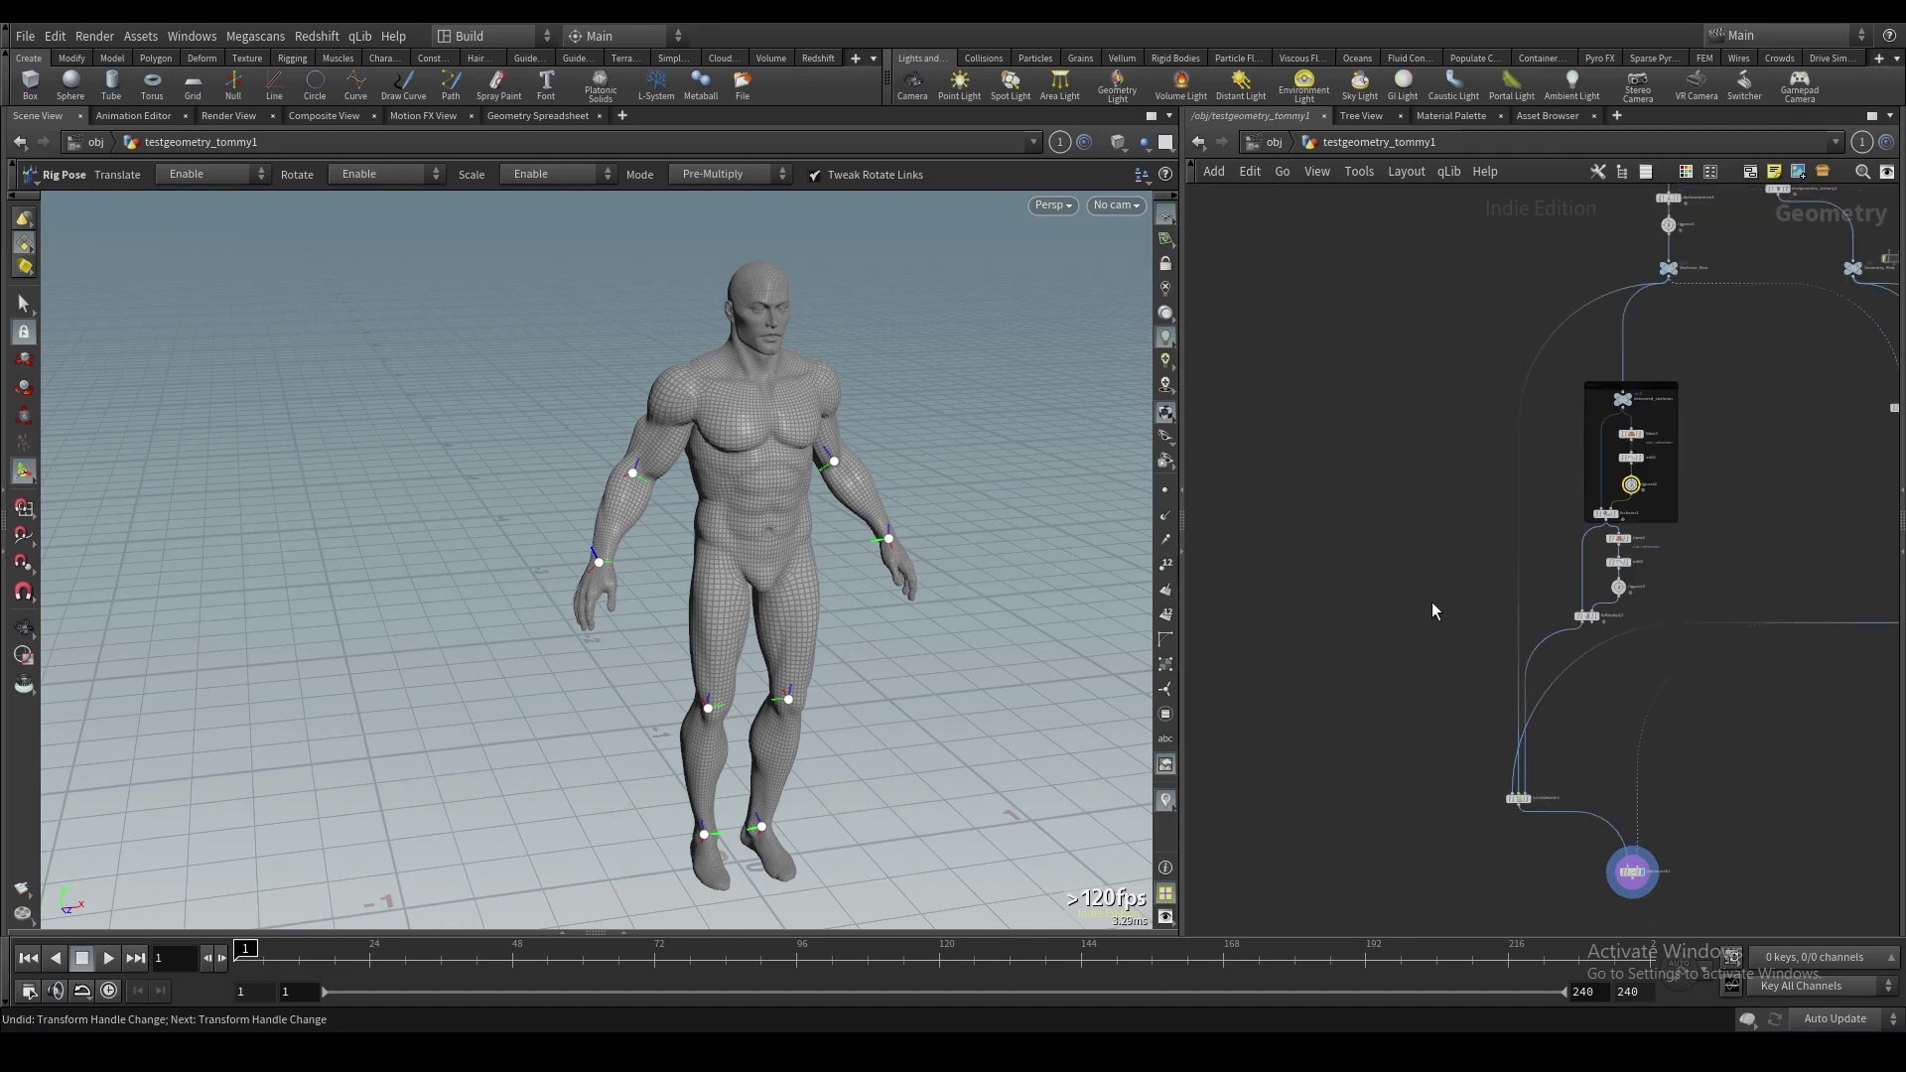
scroll(1336, 447, down, 1)
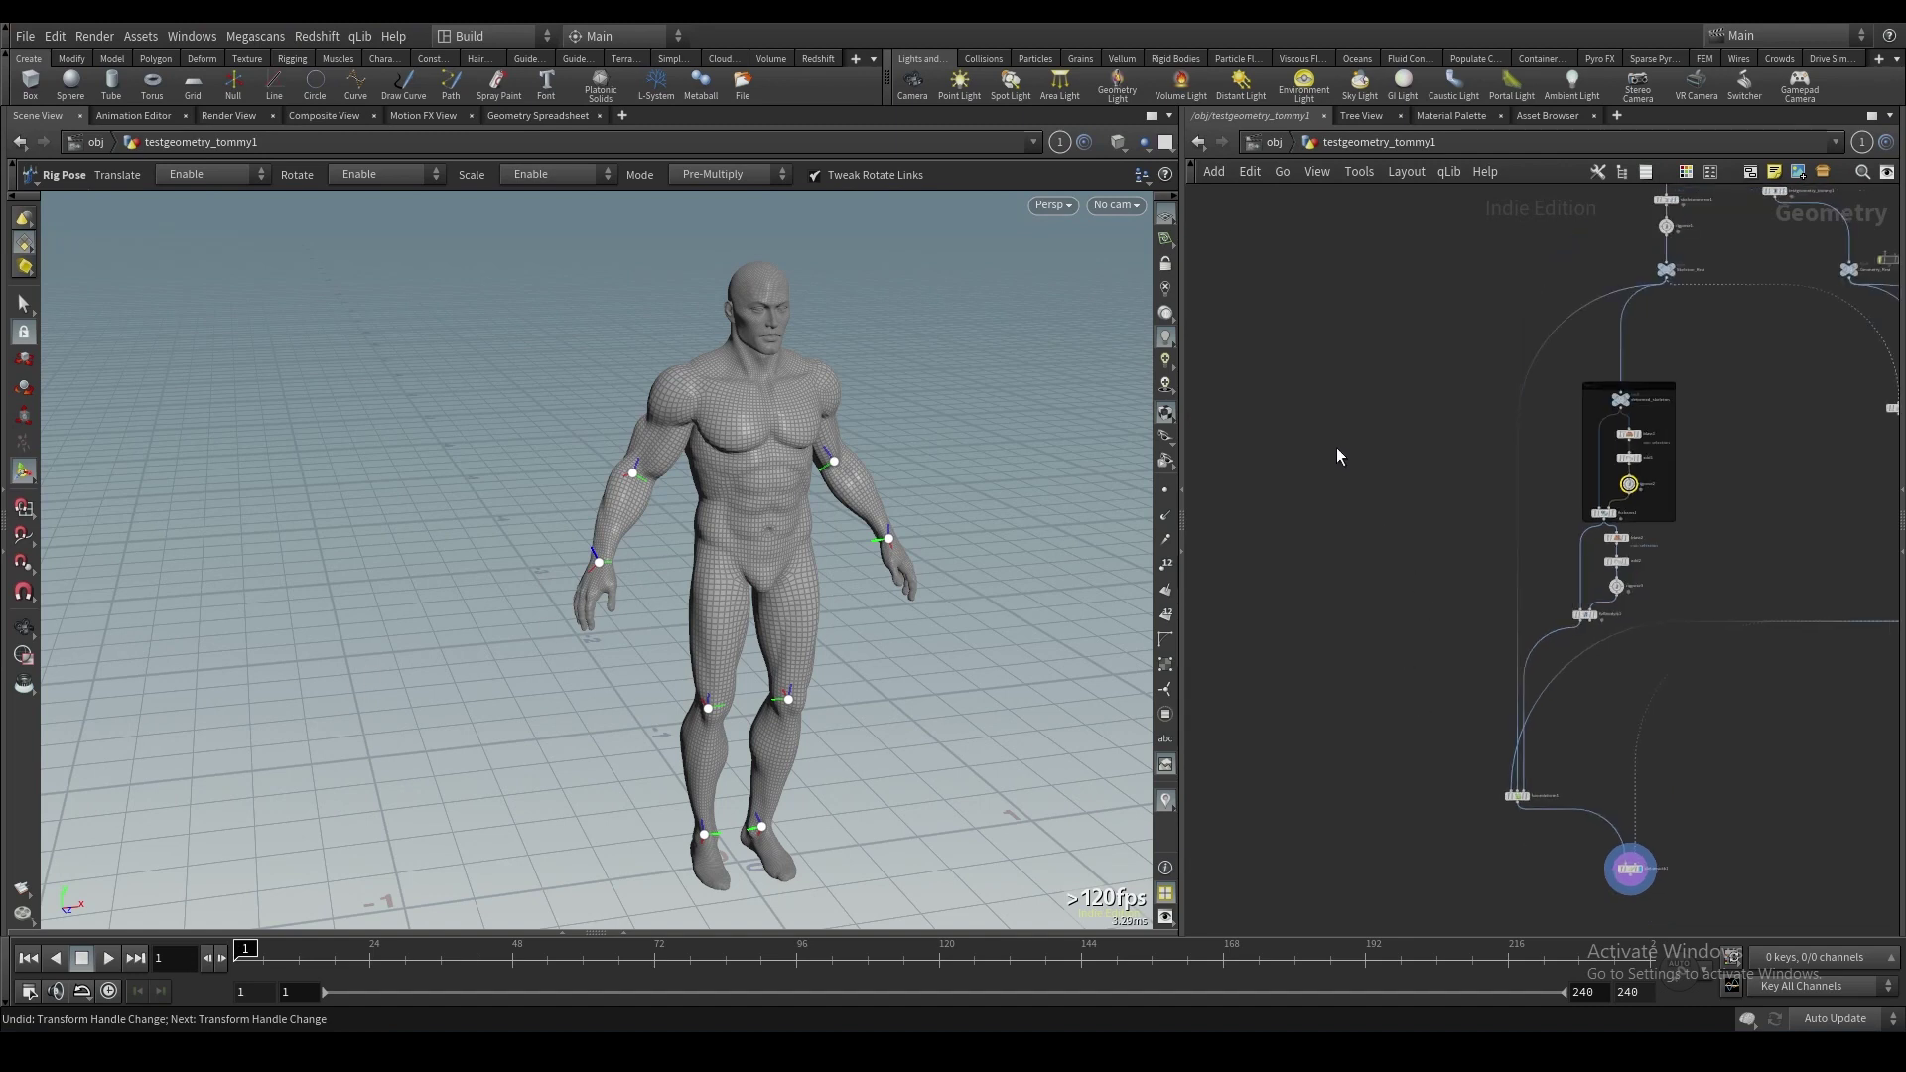
key(f)
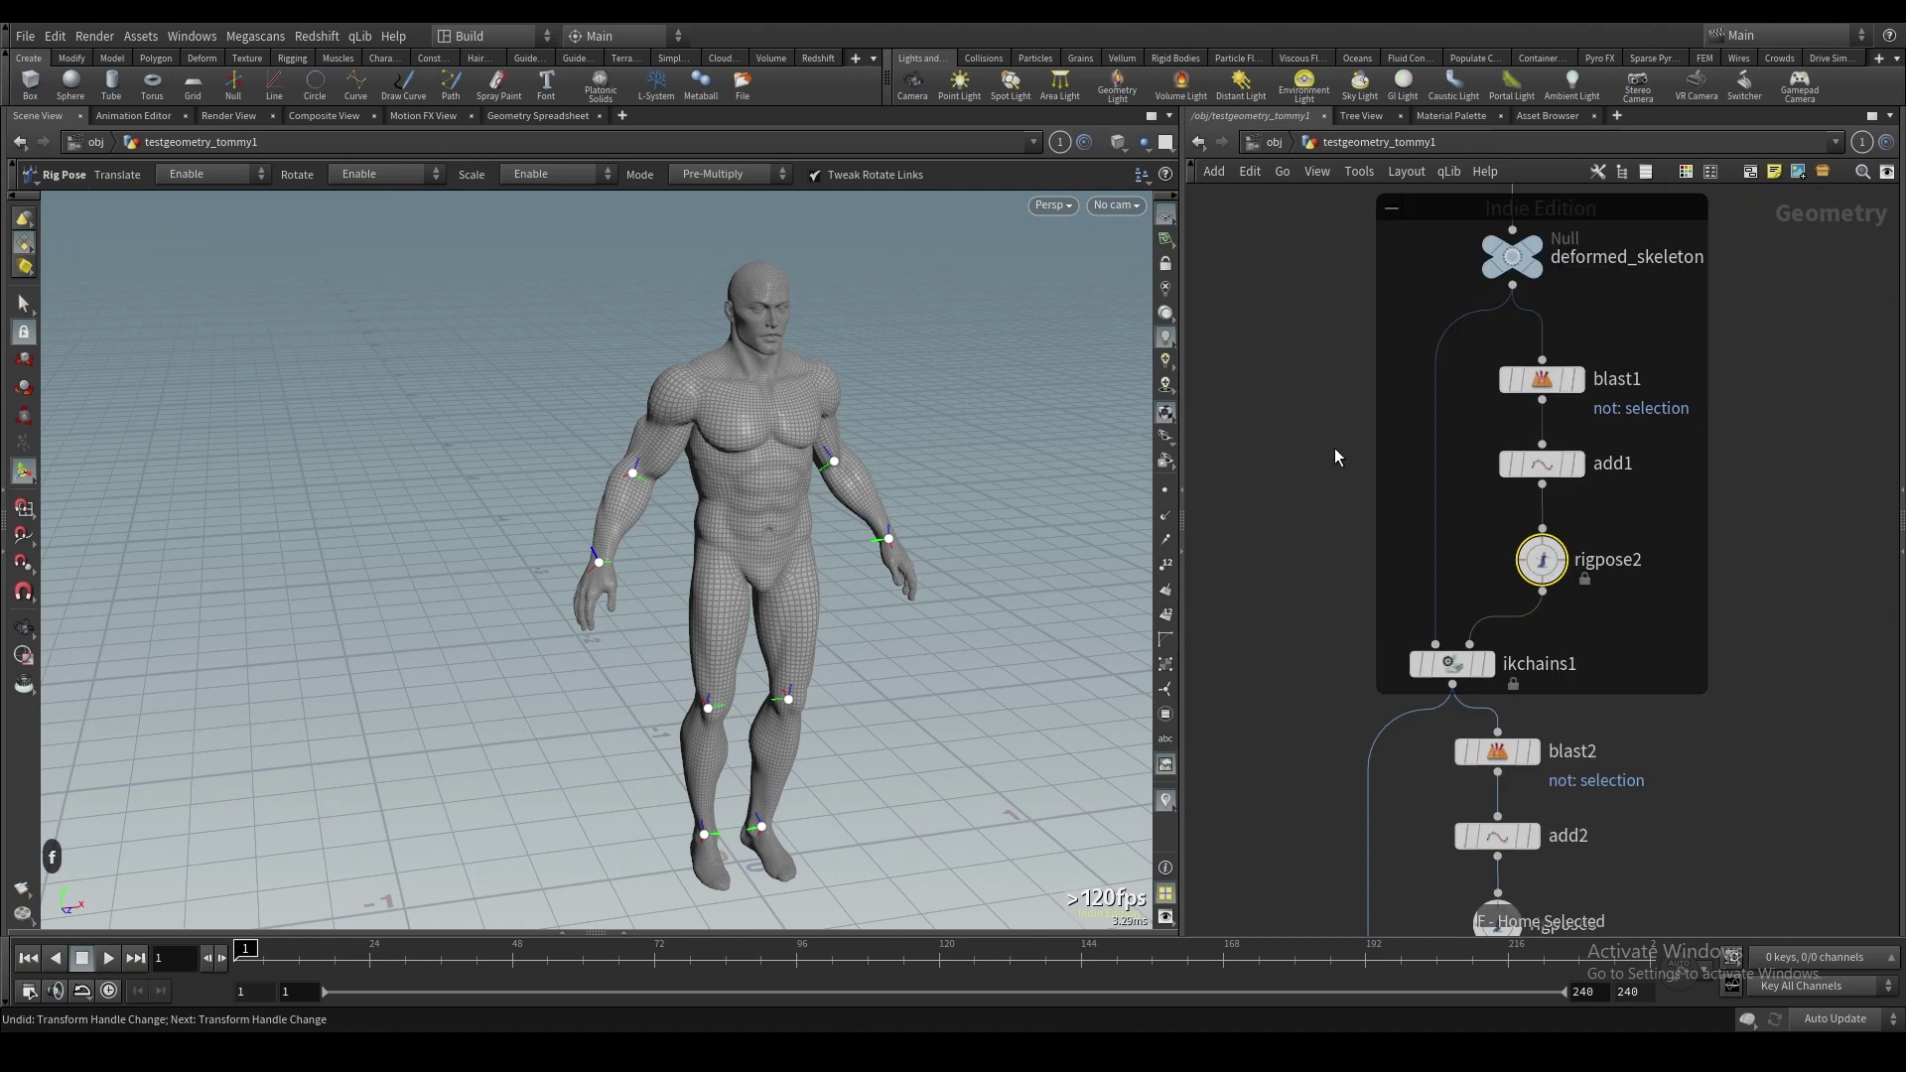
scroll(1295, 473, down, 5)
middle_drag(1295, 472, 1742, 563)
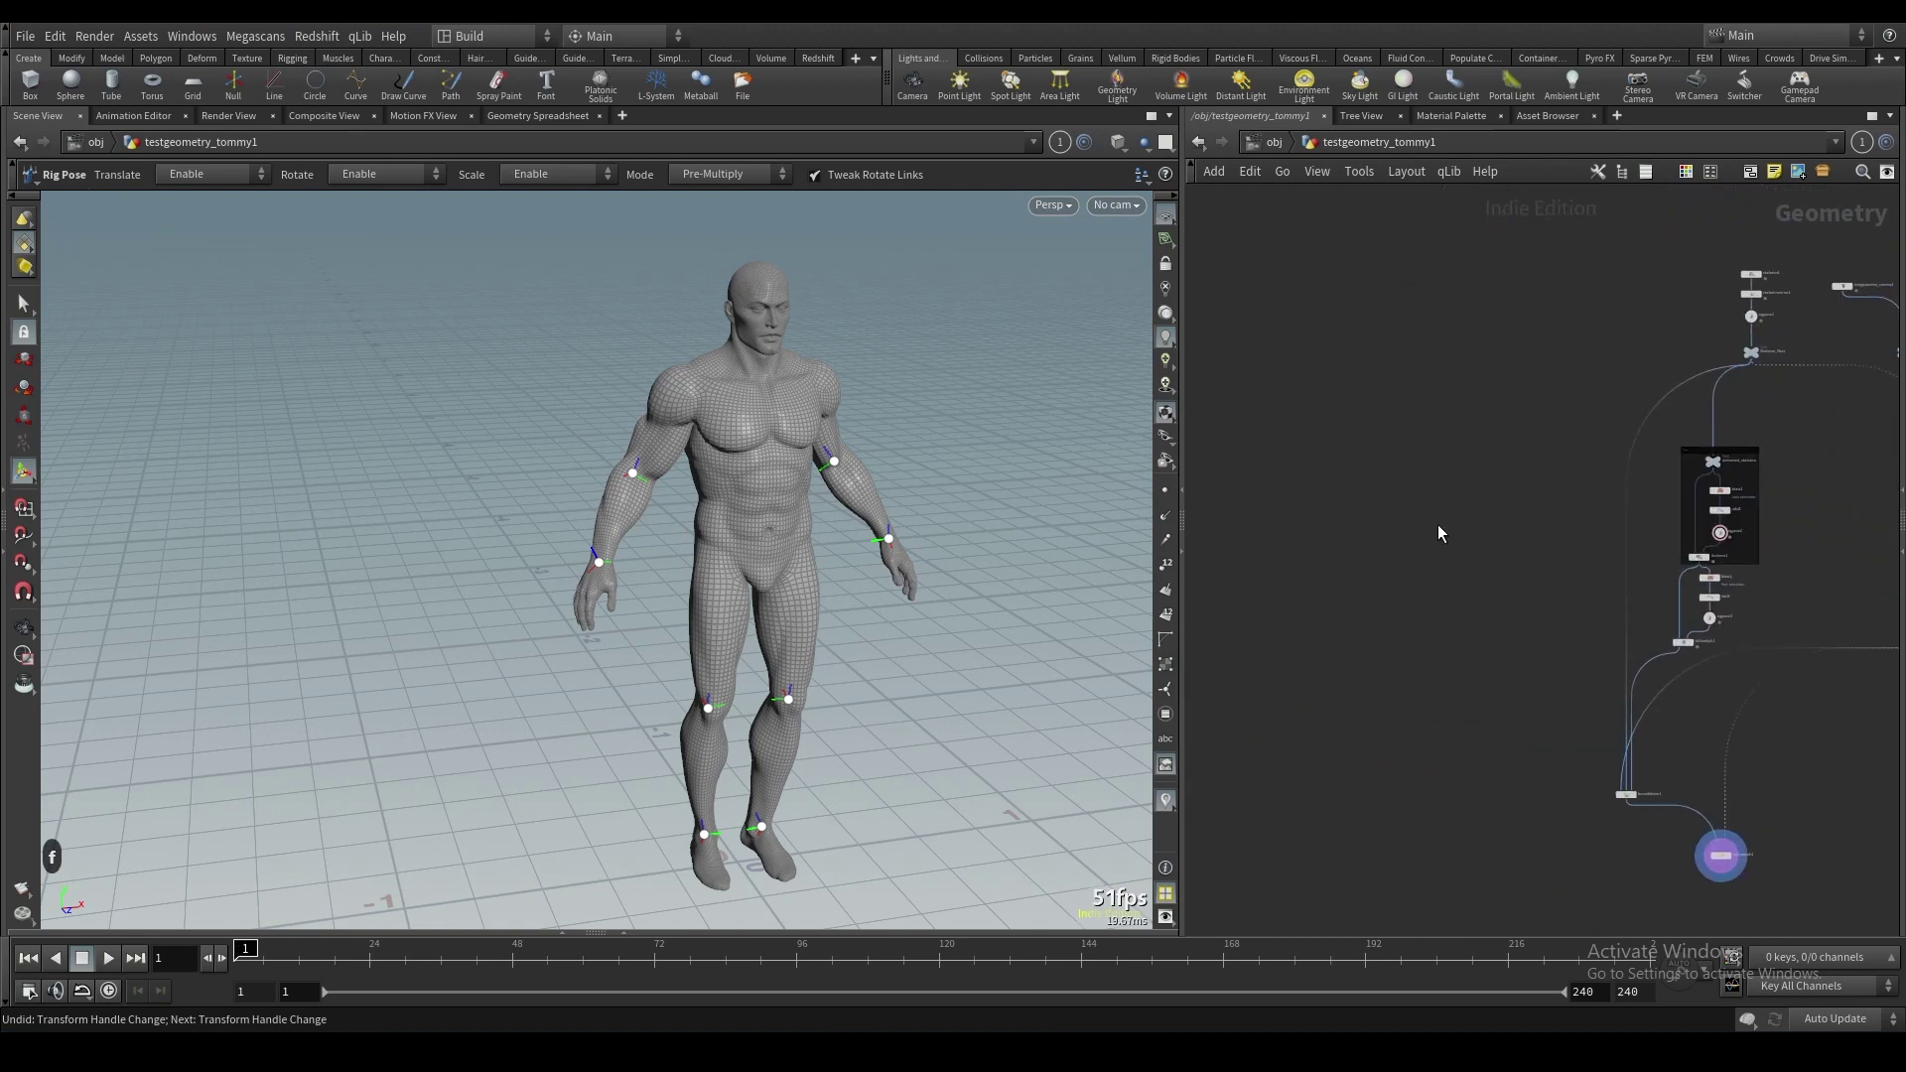
key(Tab)
text(file)
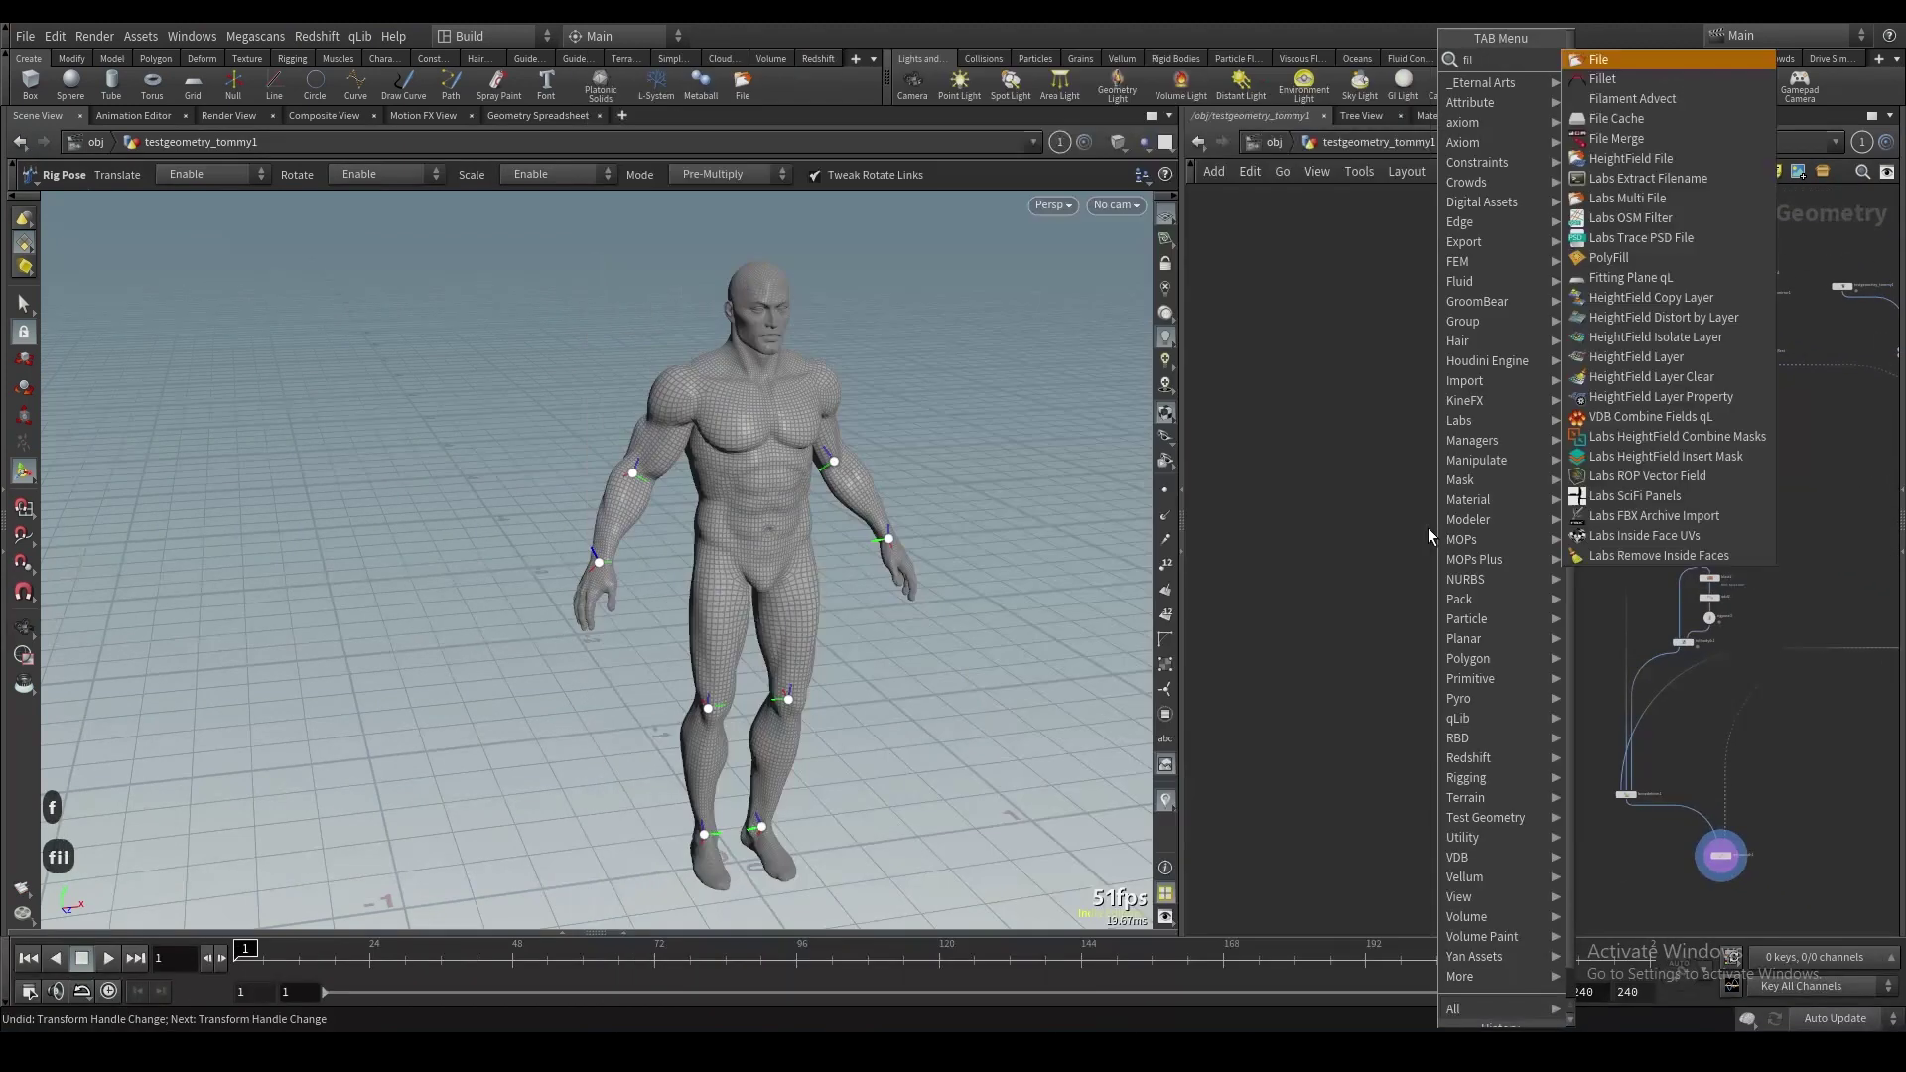
key(Return)
scroll(1440, 532, up, 2)
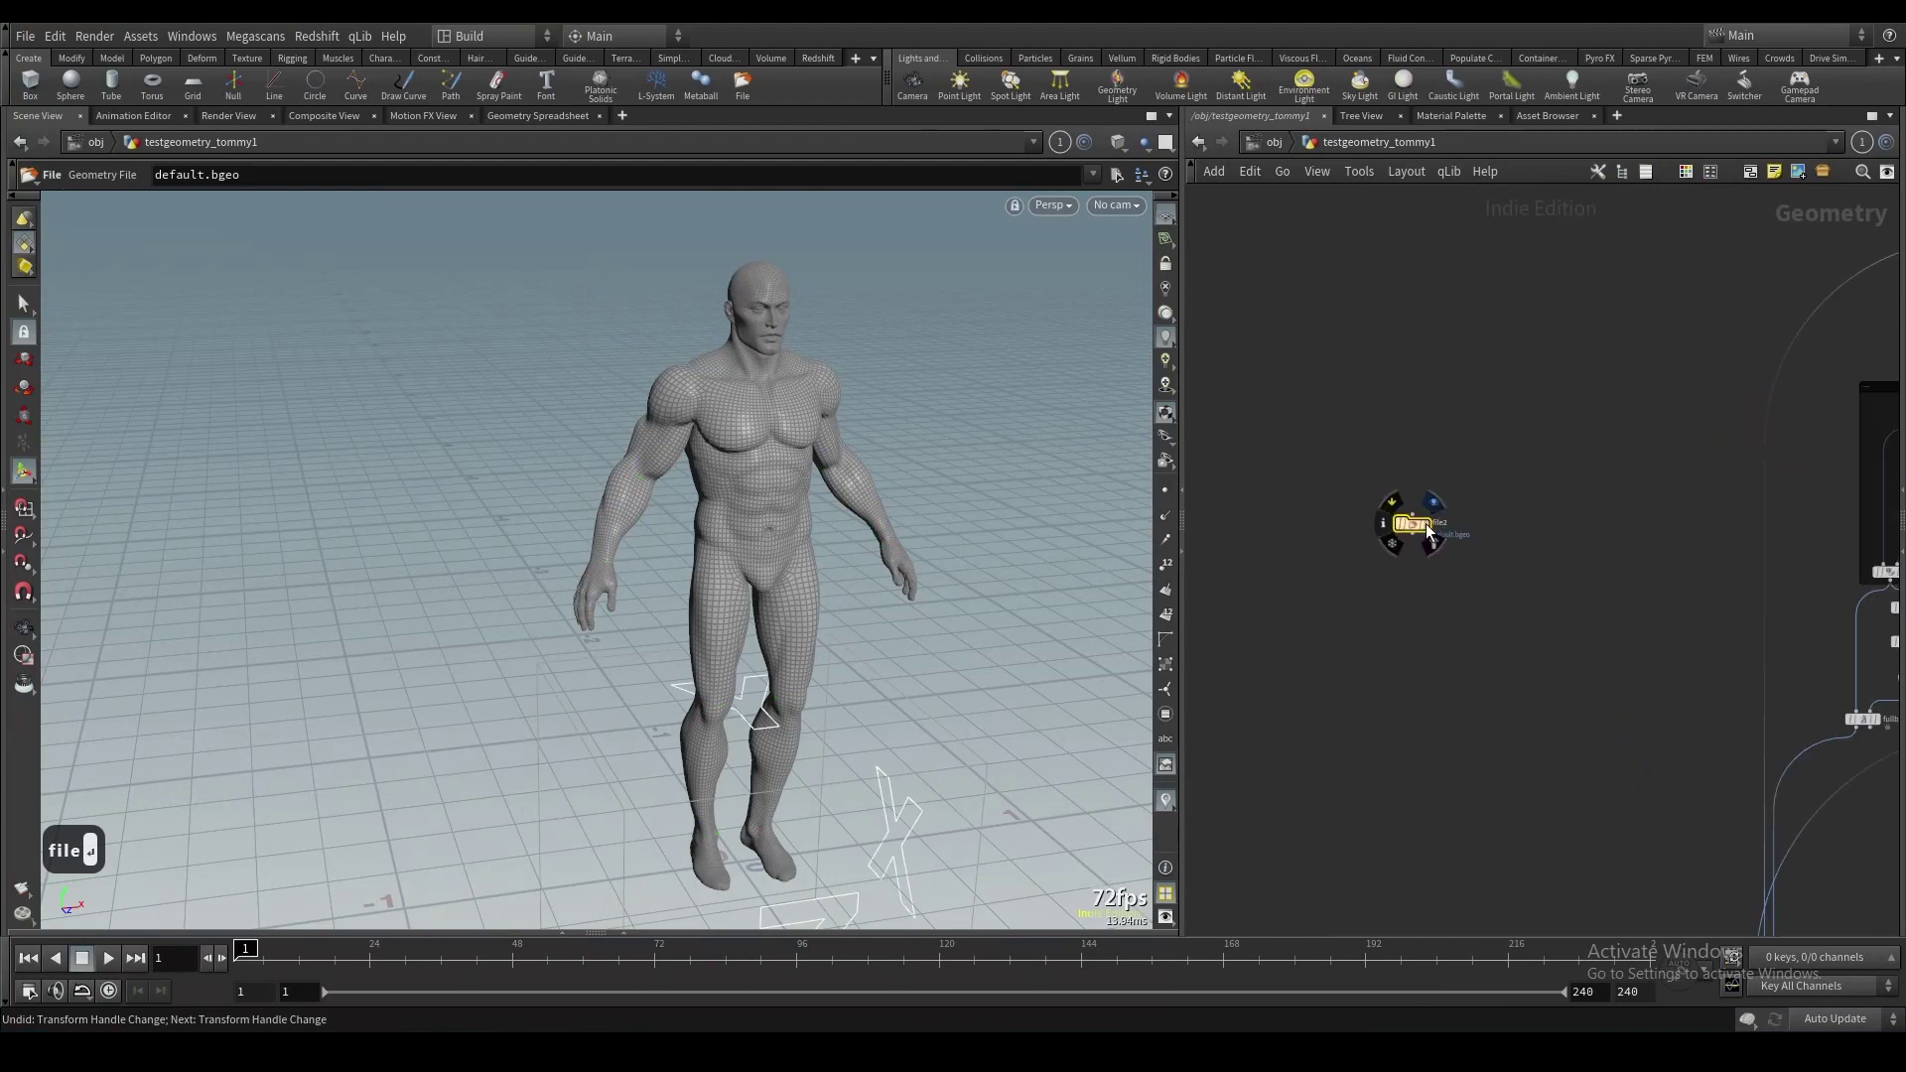
click(1426, 523)
Load $HIP/Gun/Gun.obj as the geometry file of the new File node.
key(p)
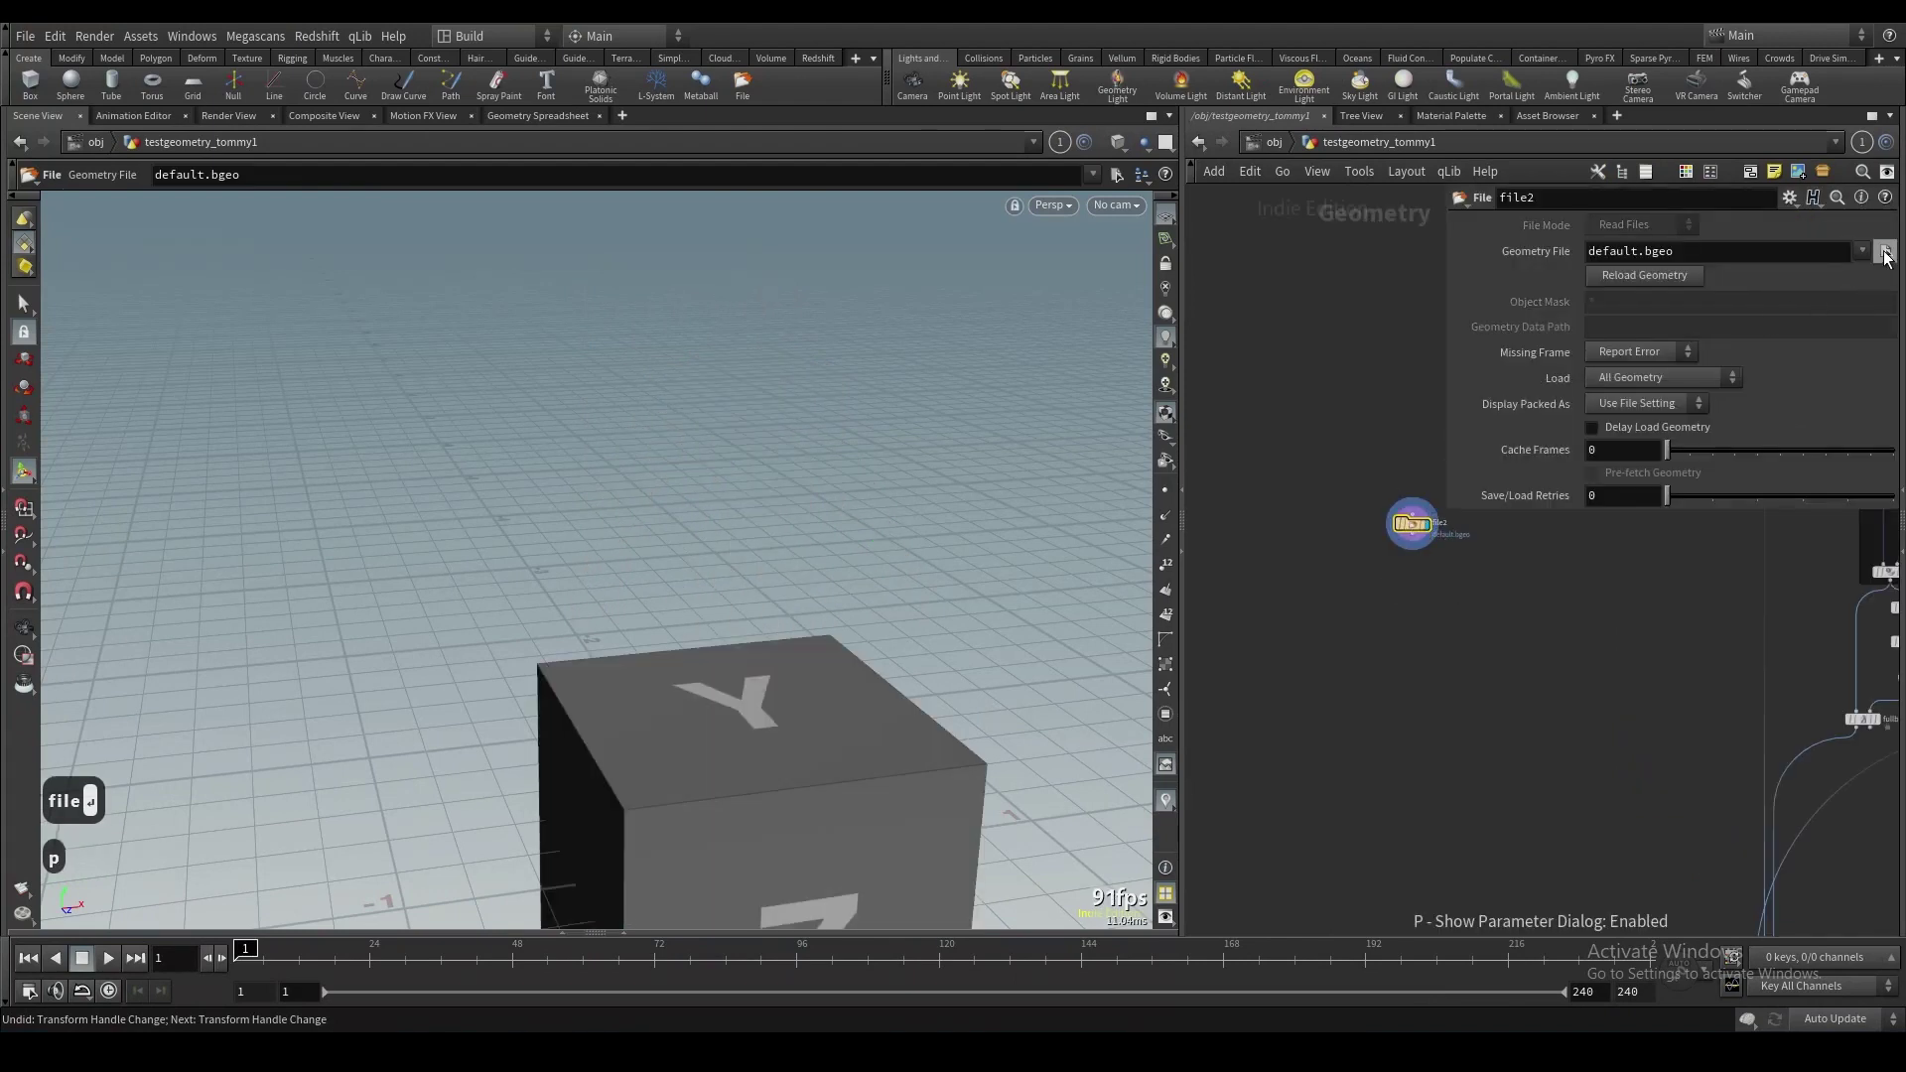
click(1884, 252)
double_click(1406, 141)
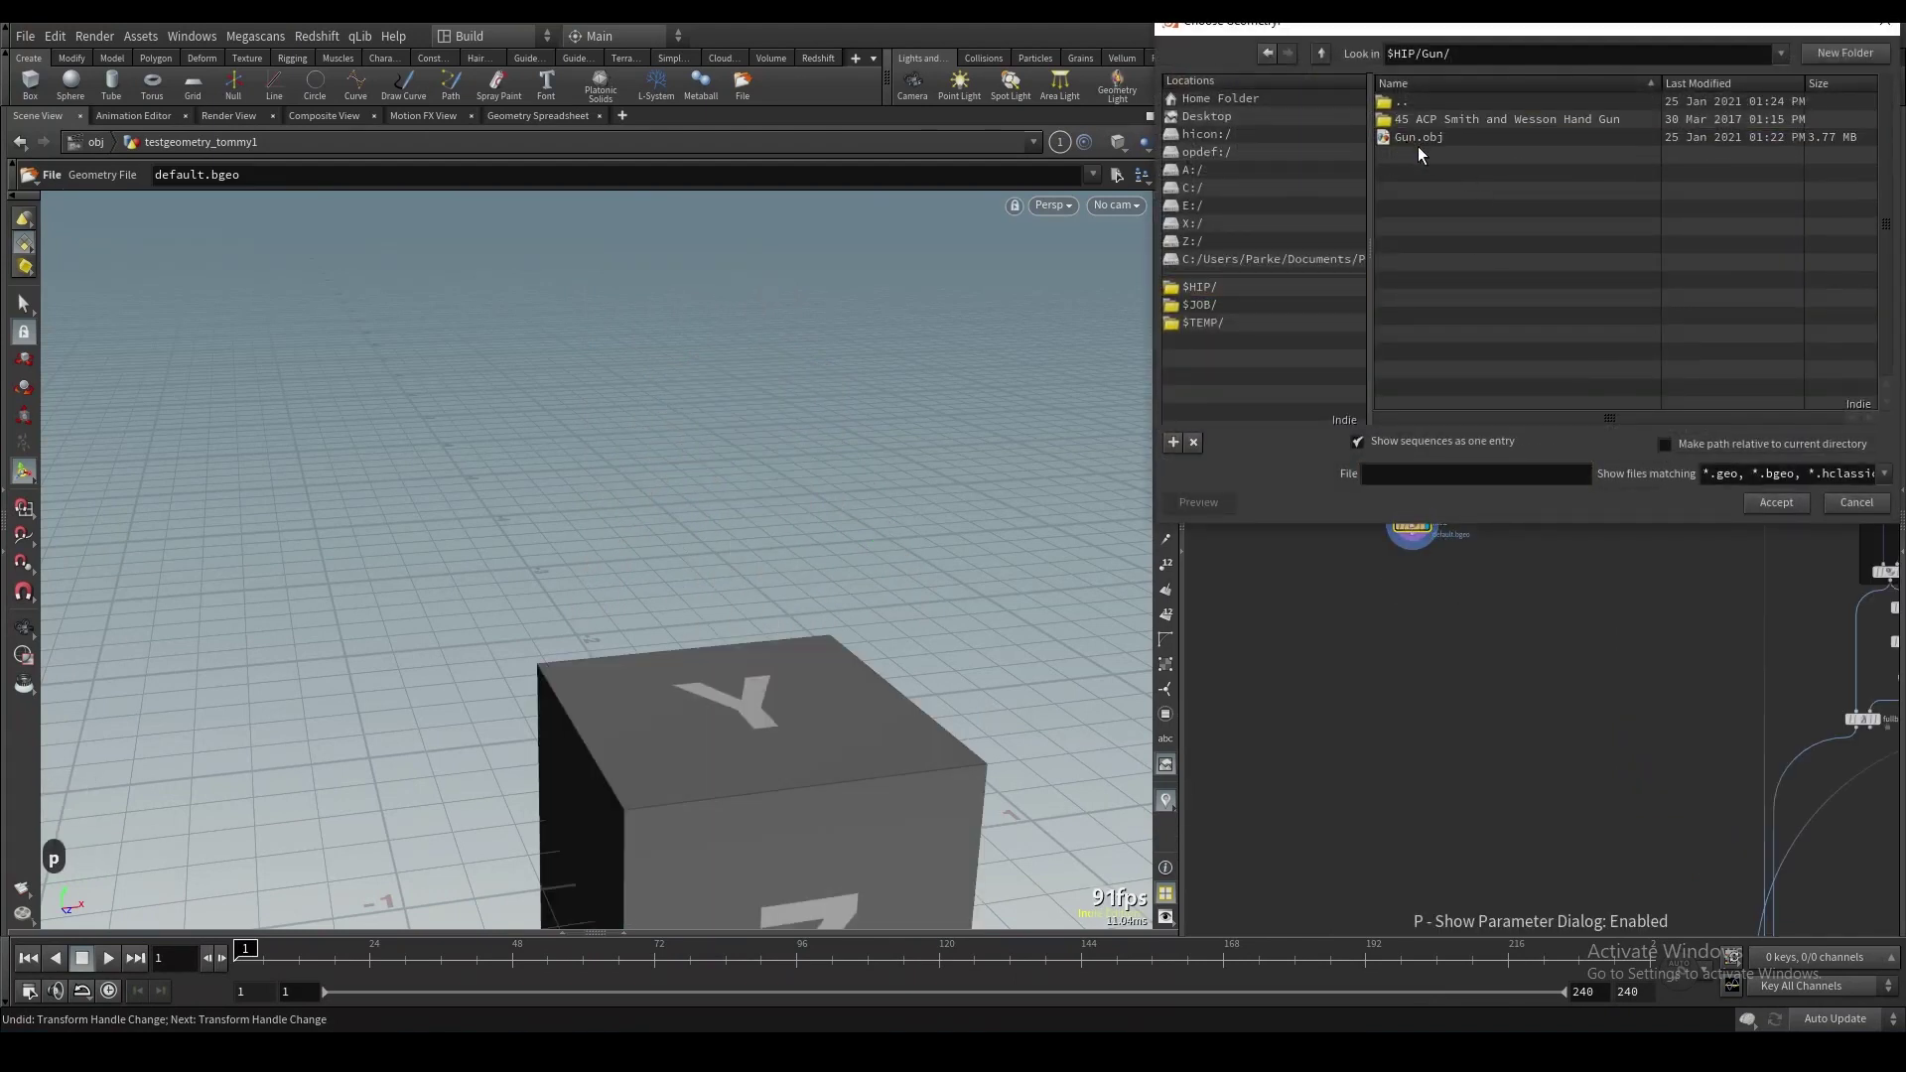
double_click(1420, 140)
scroll(1372, 658, down, 1)
key(p)
scroll(1391, 687, down, 3)
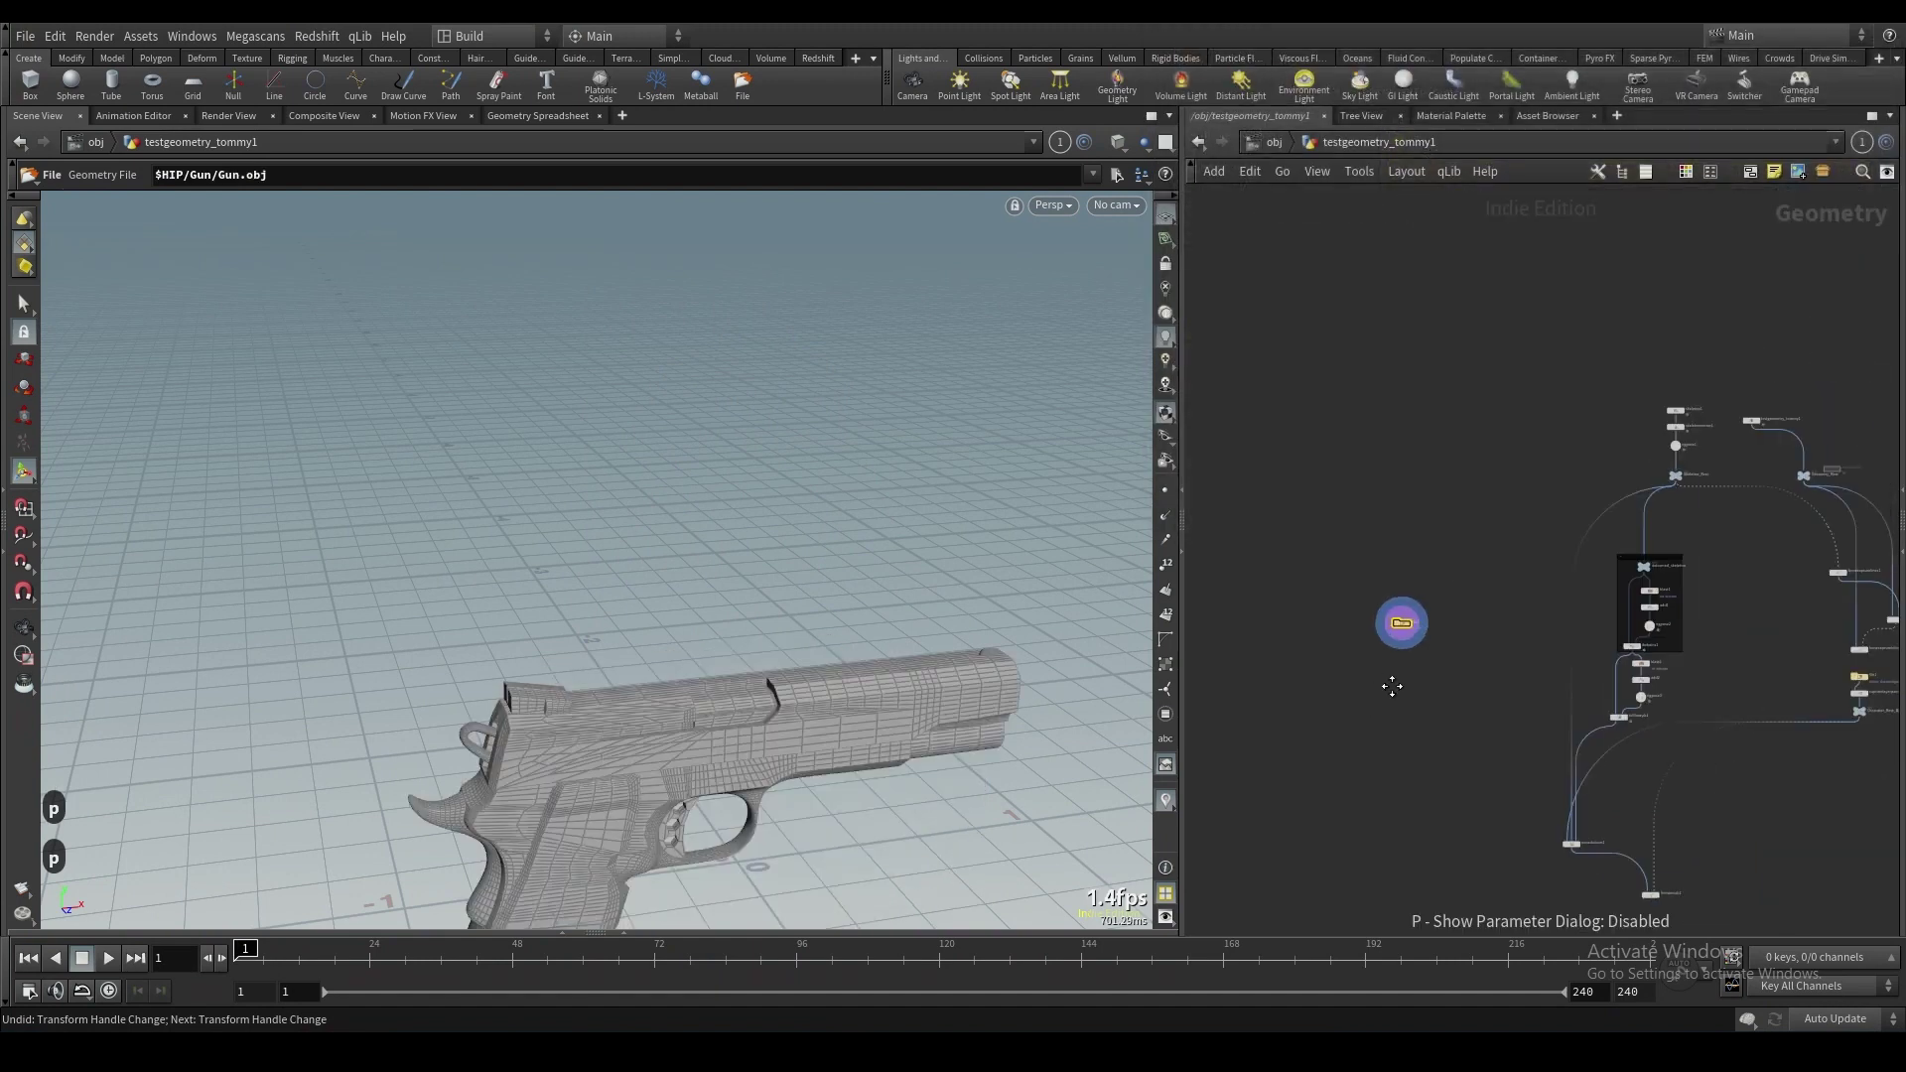
Merge the gun geometry with the Charcater_Rest_Bound null in a Merge node and display the merged result.
middle_drag(1391, 685, 1383, 310)
scroll(1626, 635, up, 1)
middle_drag(1626, 627, 1618, 731)
click(1653, 591)
scroll(1476, 579, up, 2)
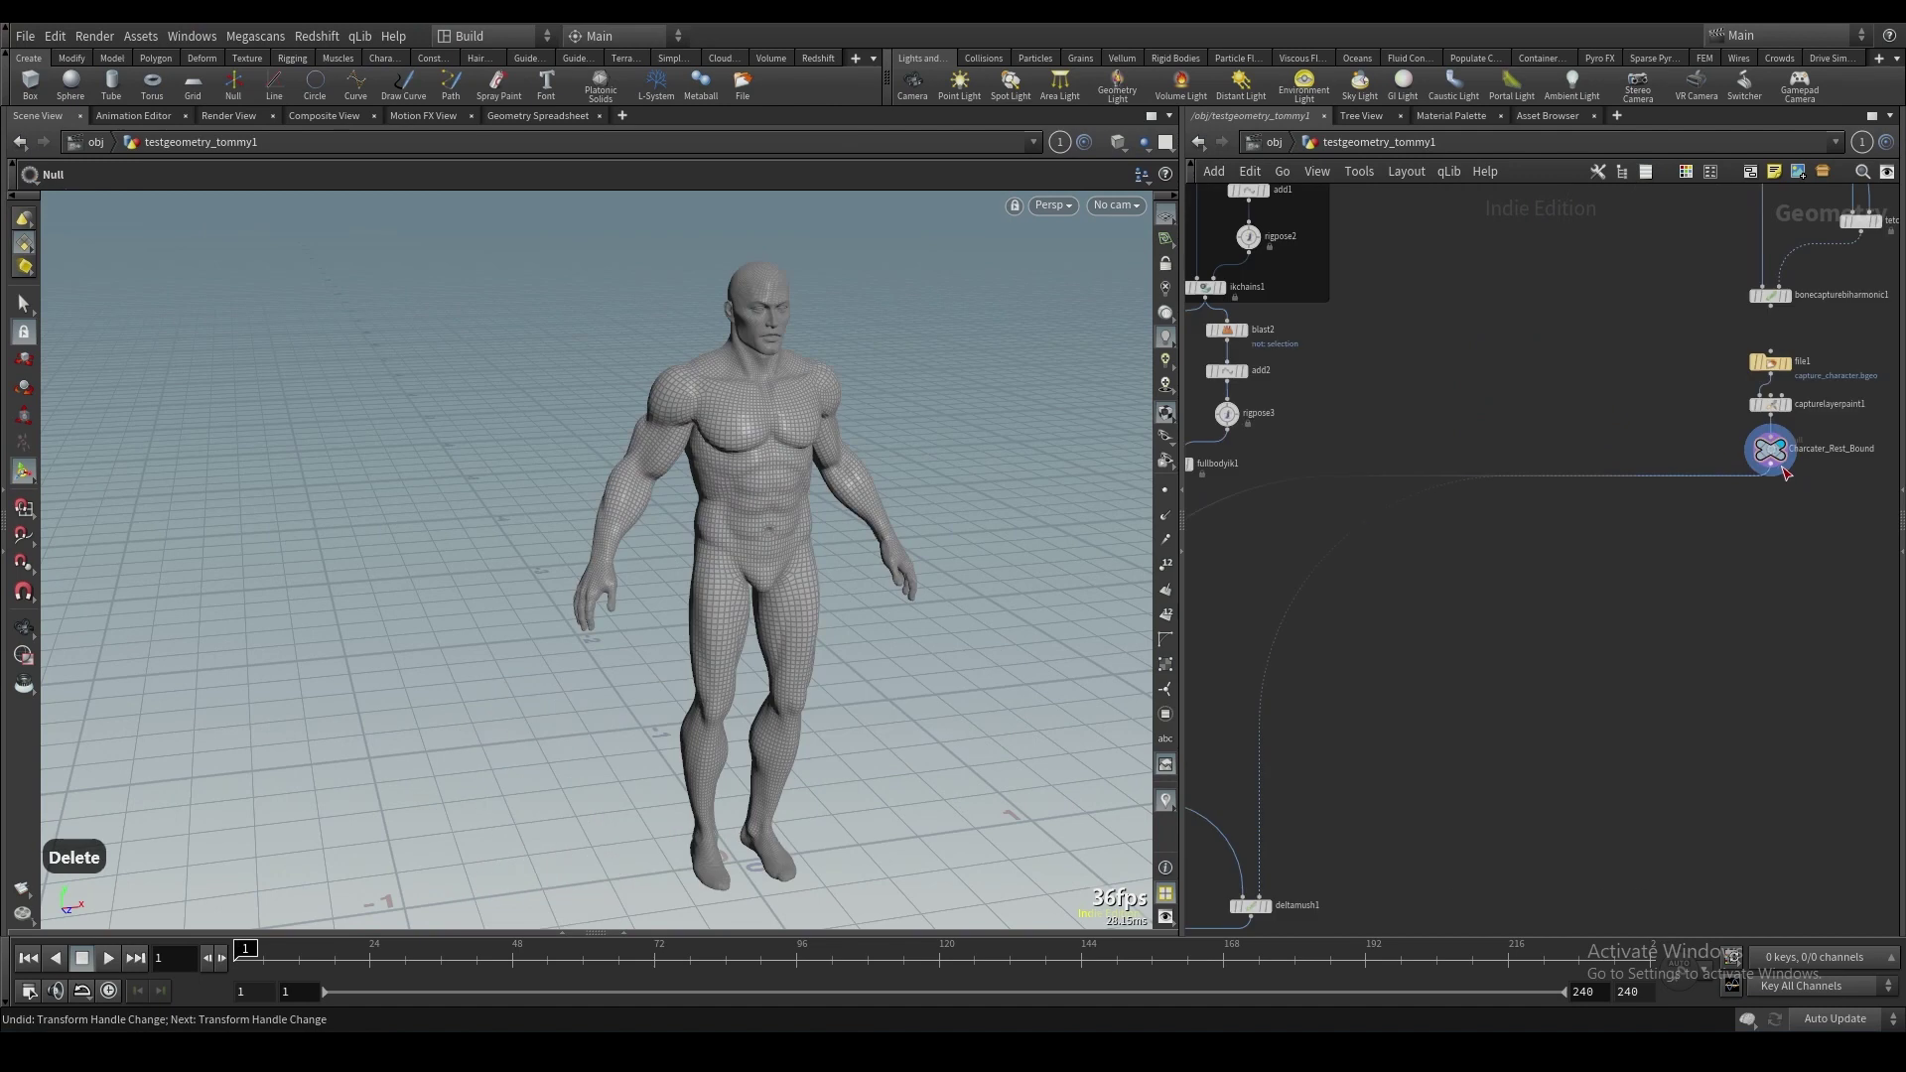
click(1771, 462)
scroll(1685, 634, down, 3)
click(1270, 770)
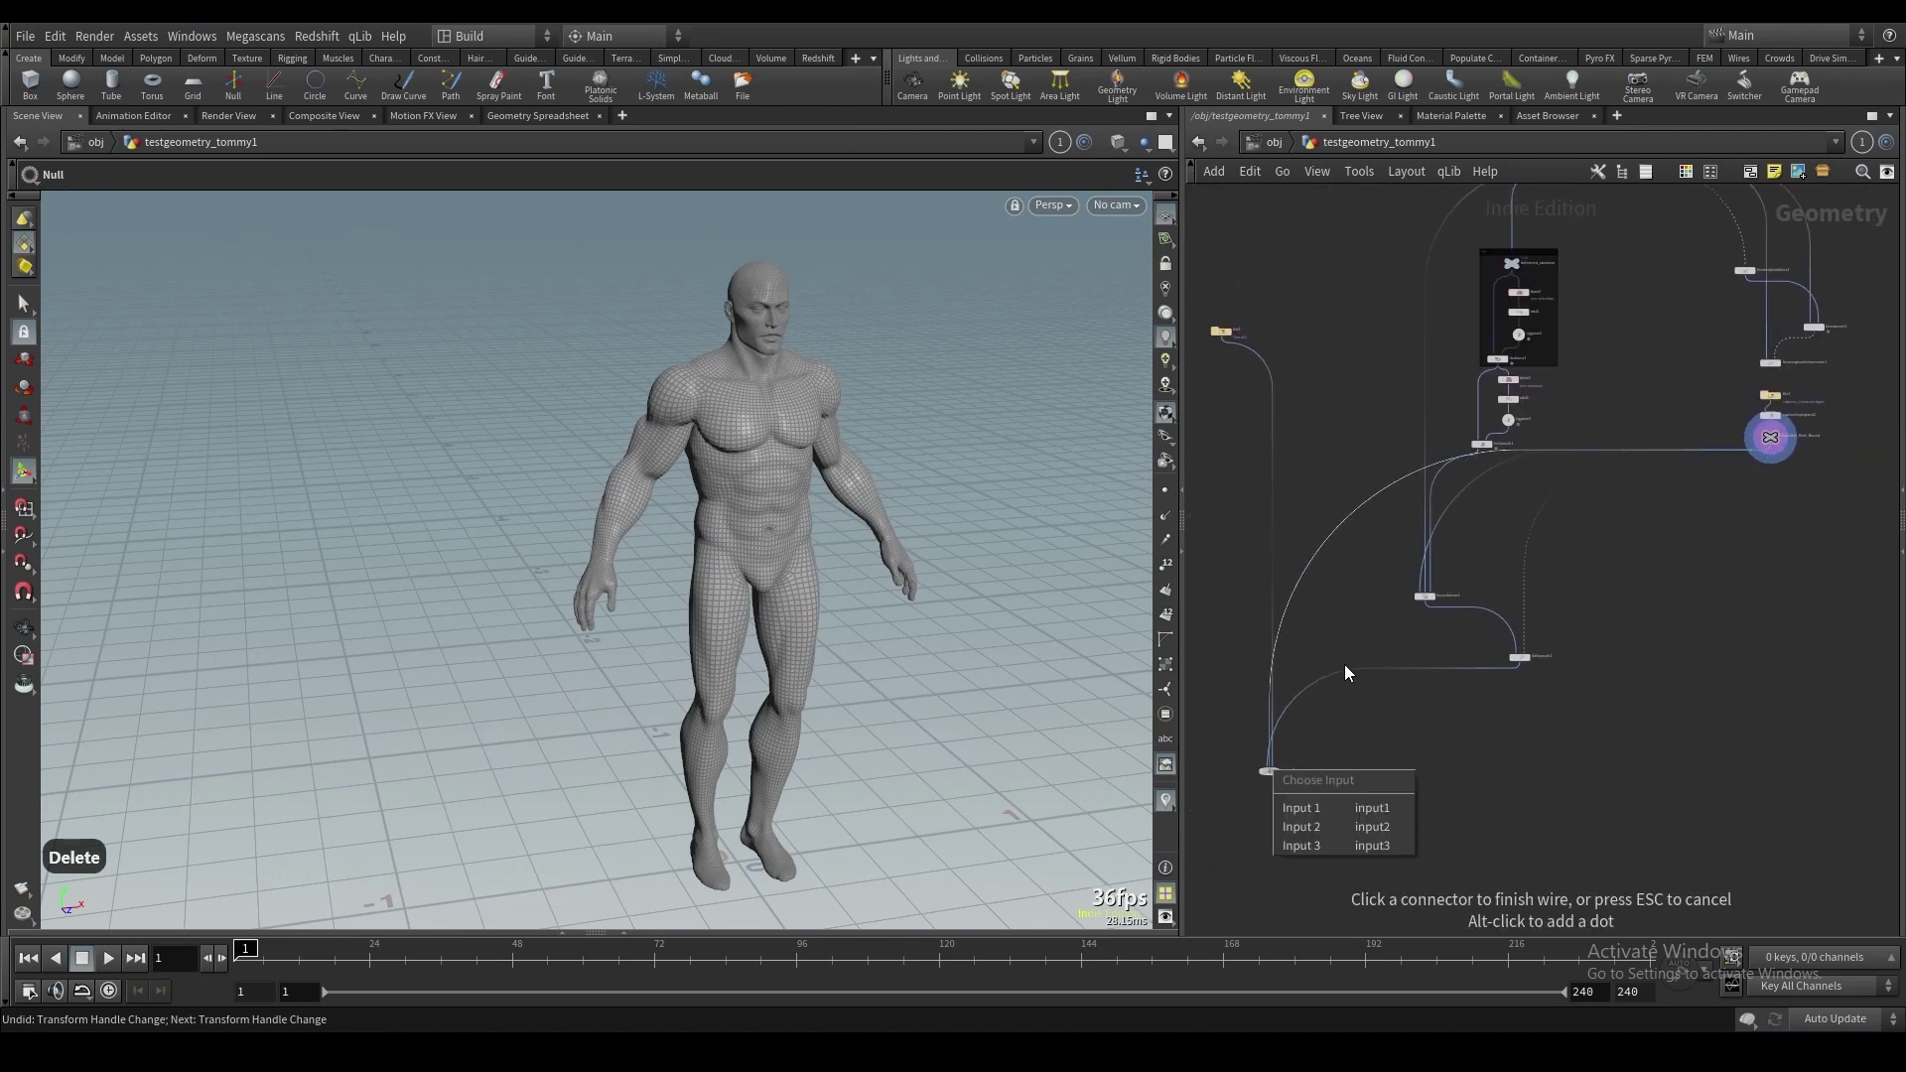
click(1332, 812)
scroll(1330, 784, up, 5)
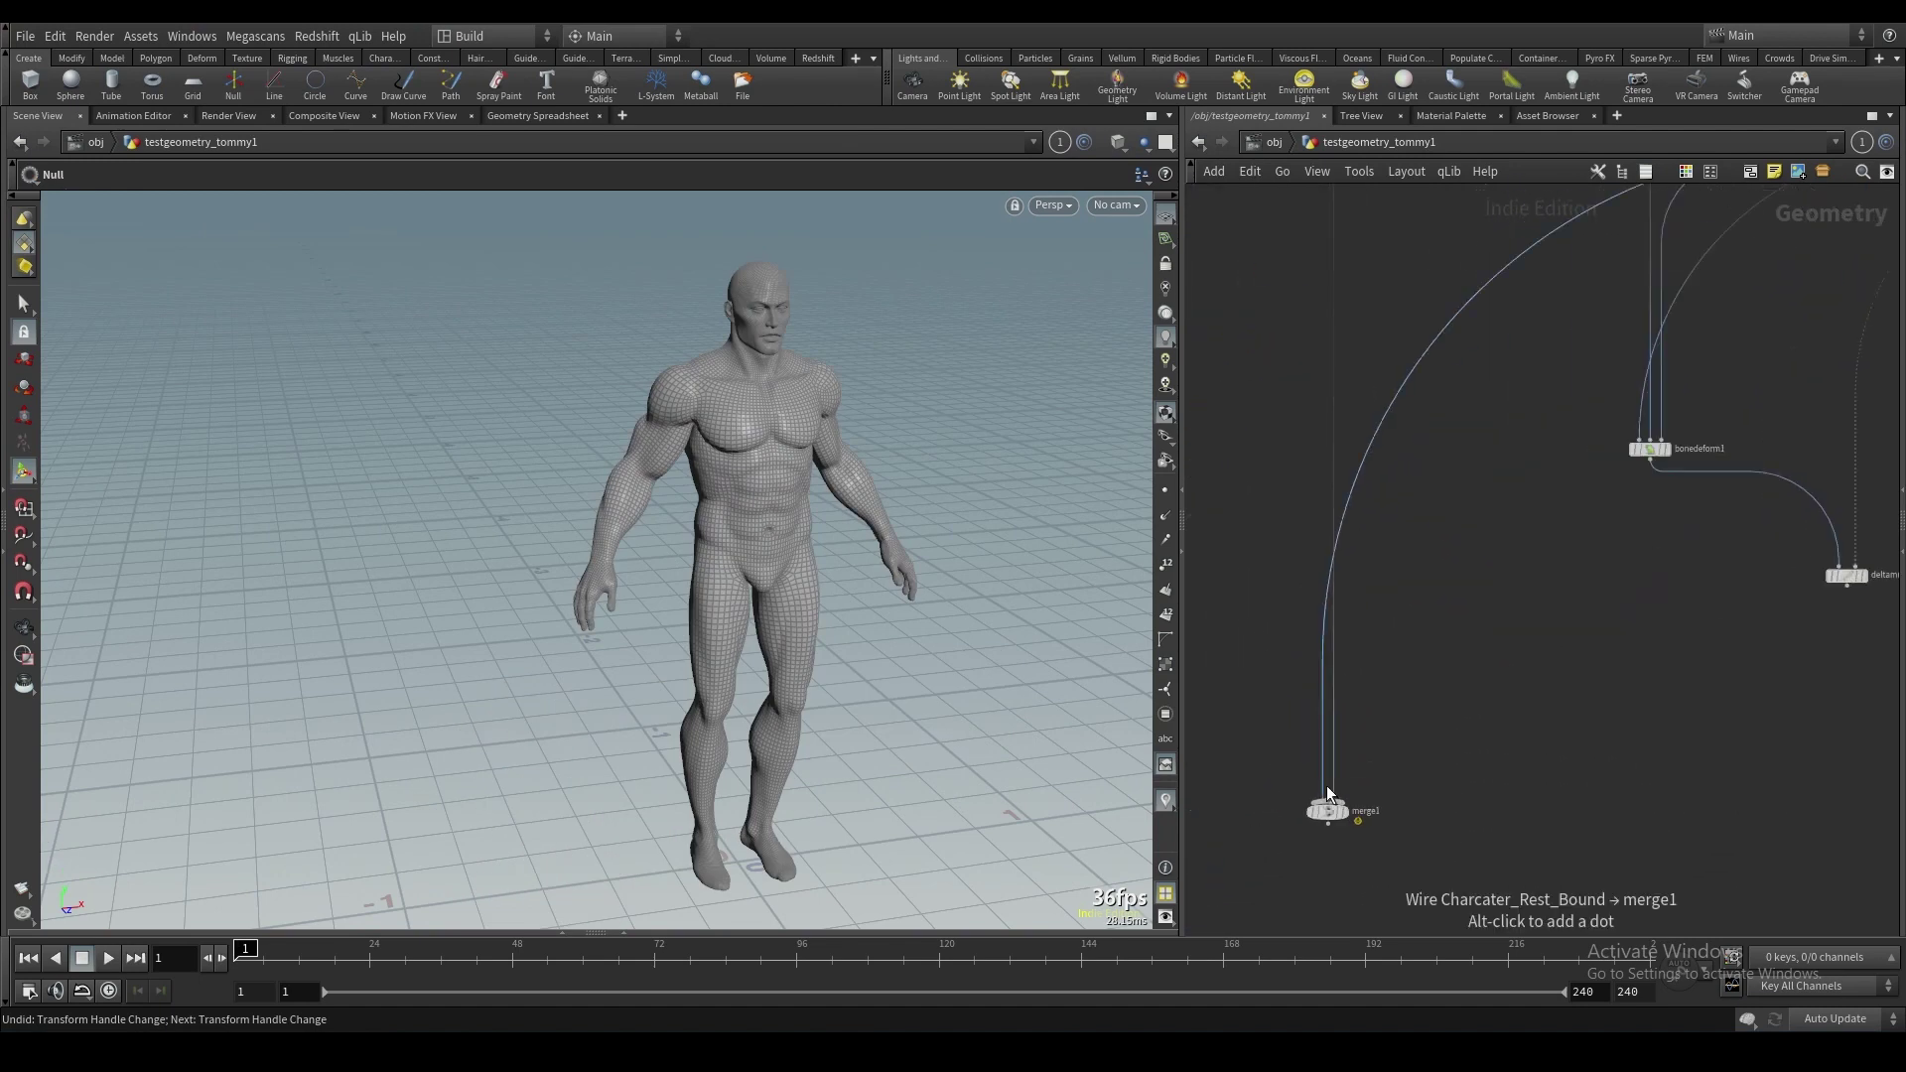
click(1327, 820)
scroll(1343, 785, down, 3)
middle_drag(1386, 750, 1404, 843)
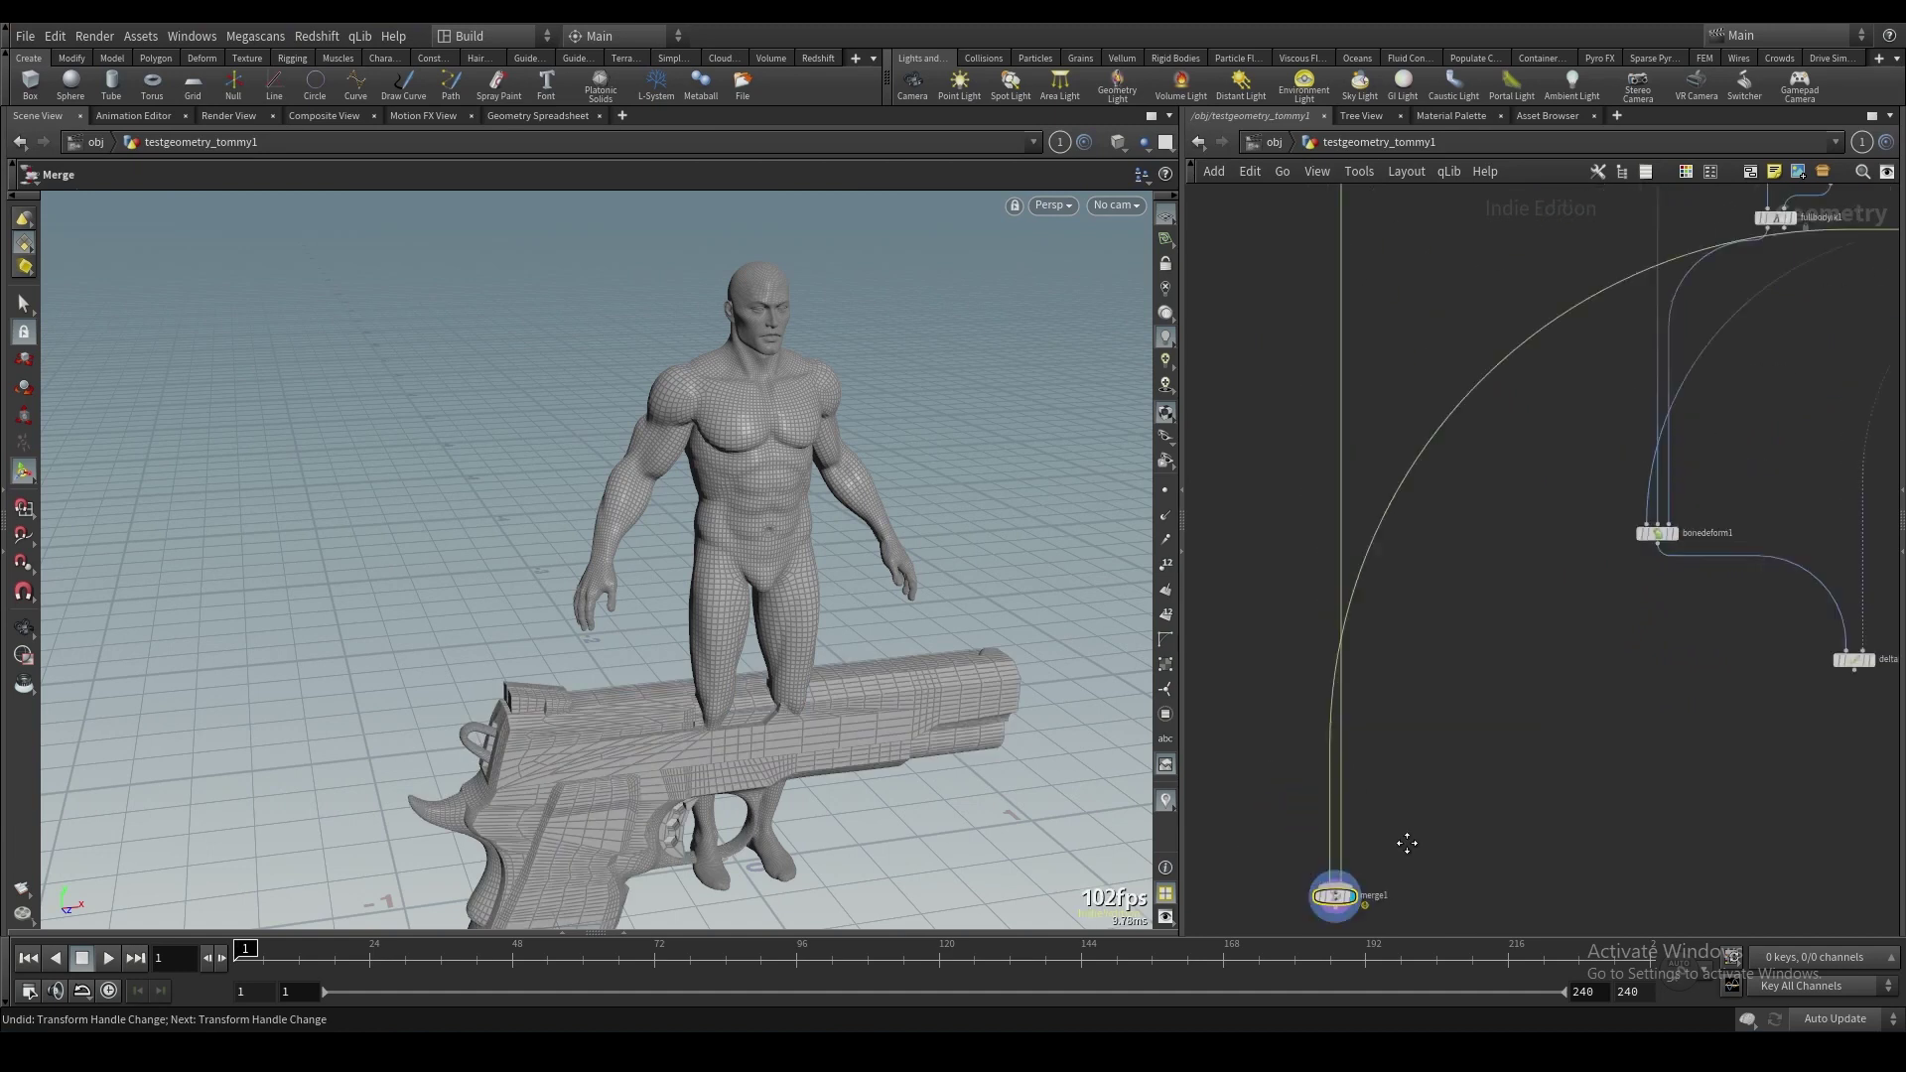
Insert a Match Size node between the gun's File node and the Merge node.
scroll(1449, 860, down, 5)
scroll(1378, 533, up, 4)
key(Tab)
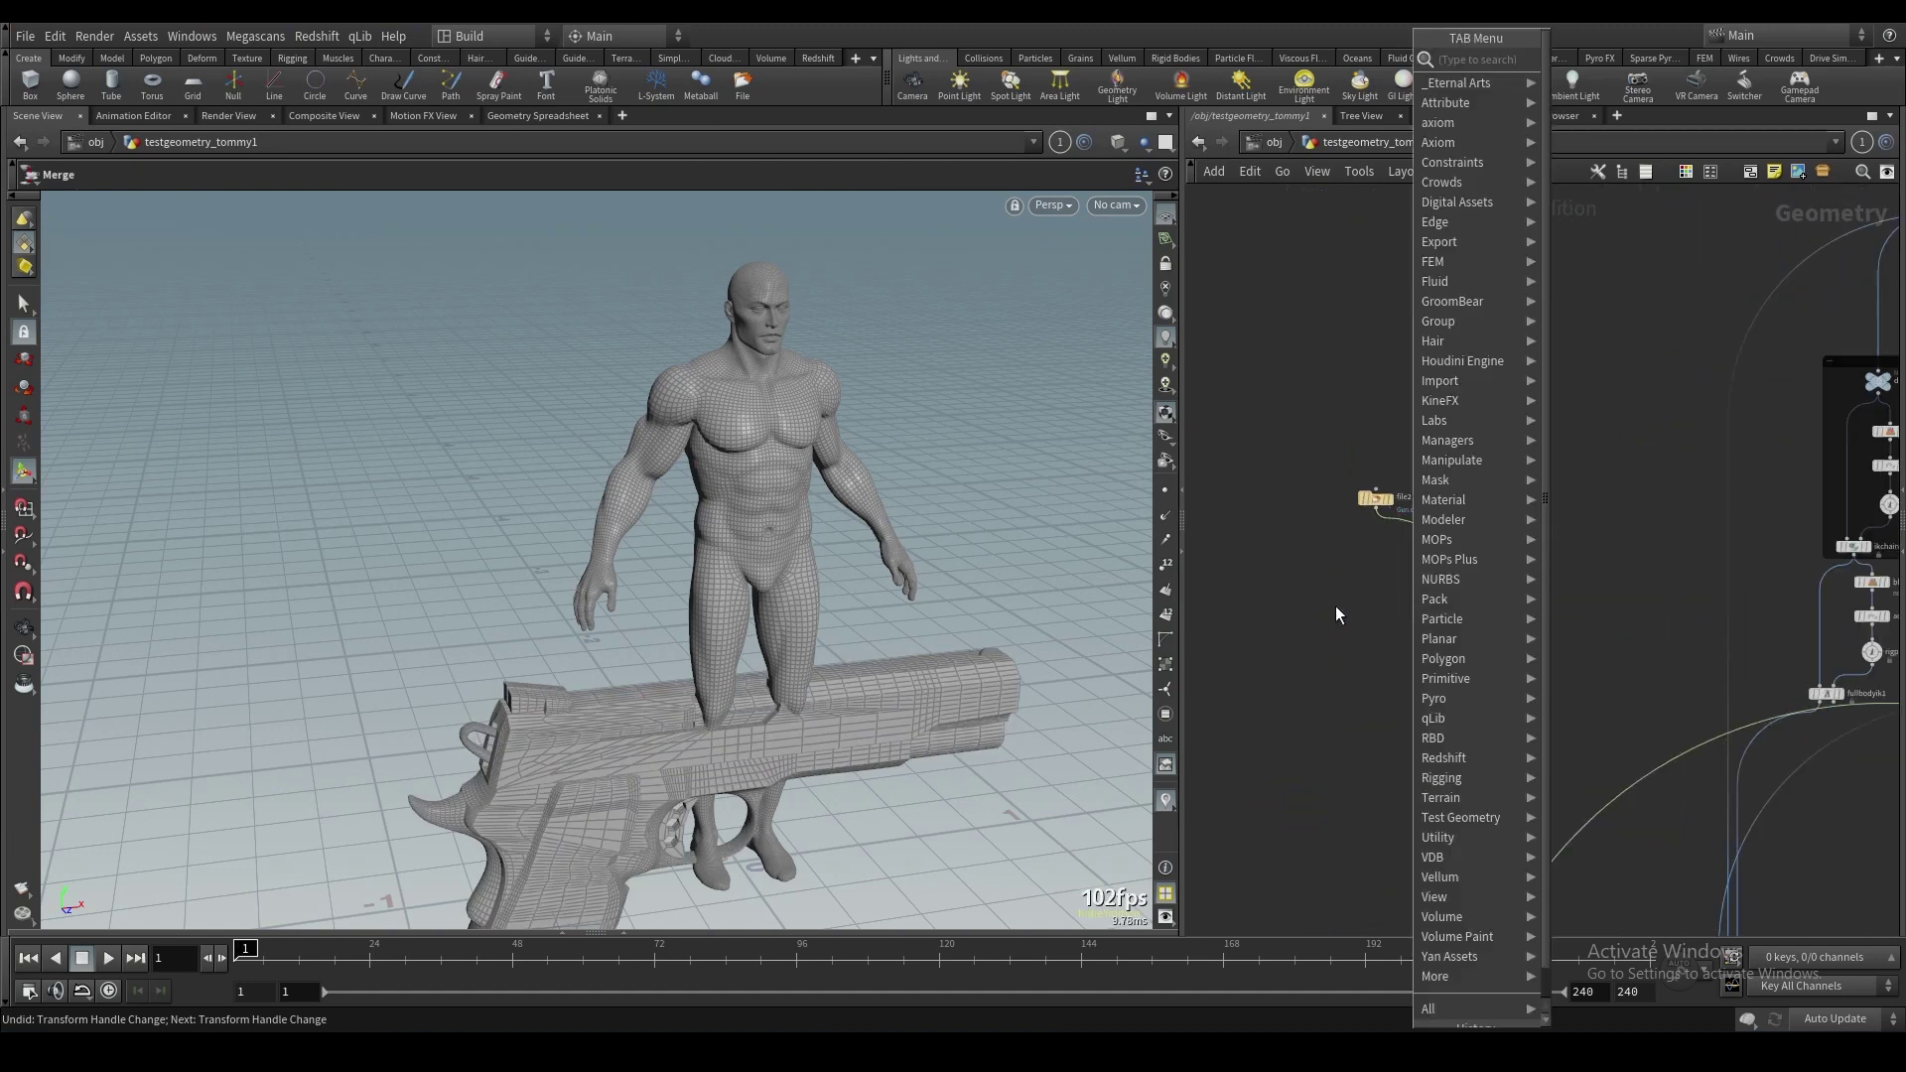
text(match)
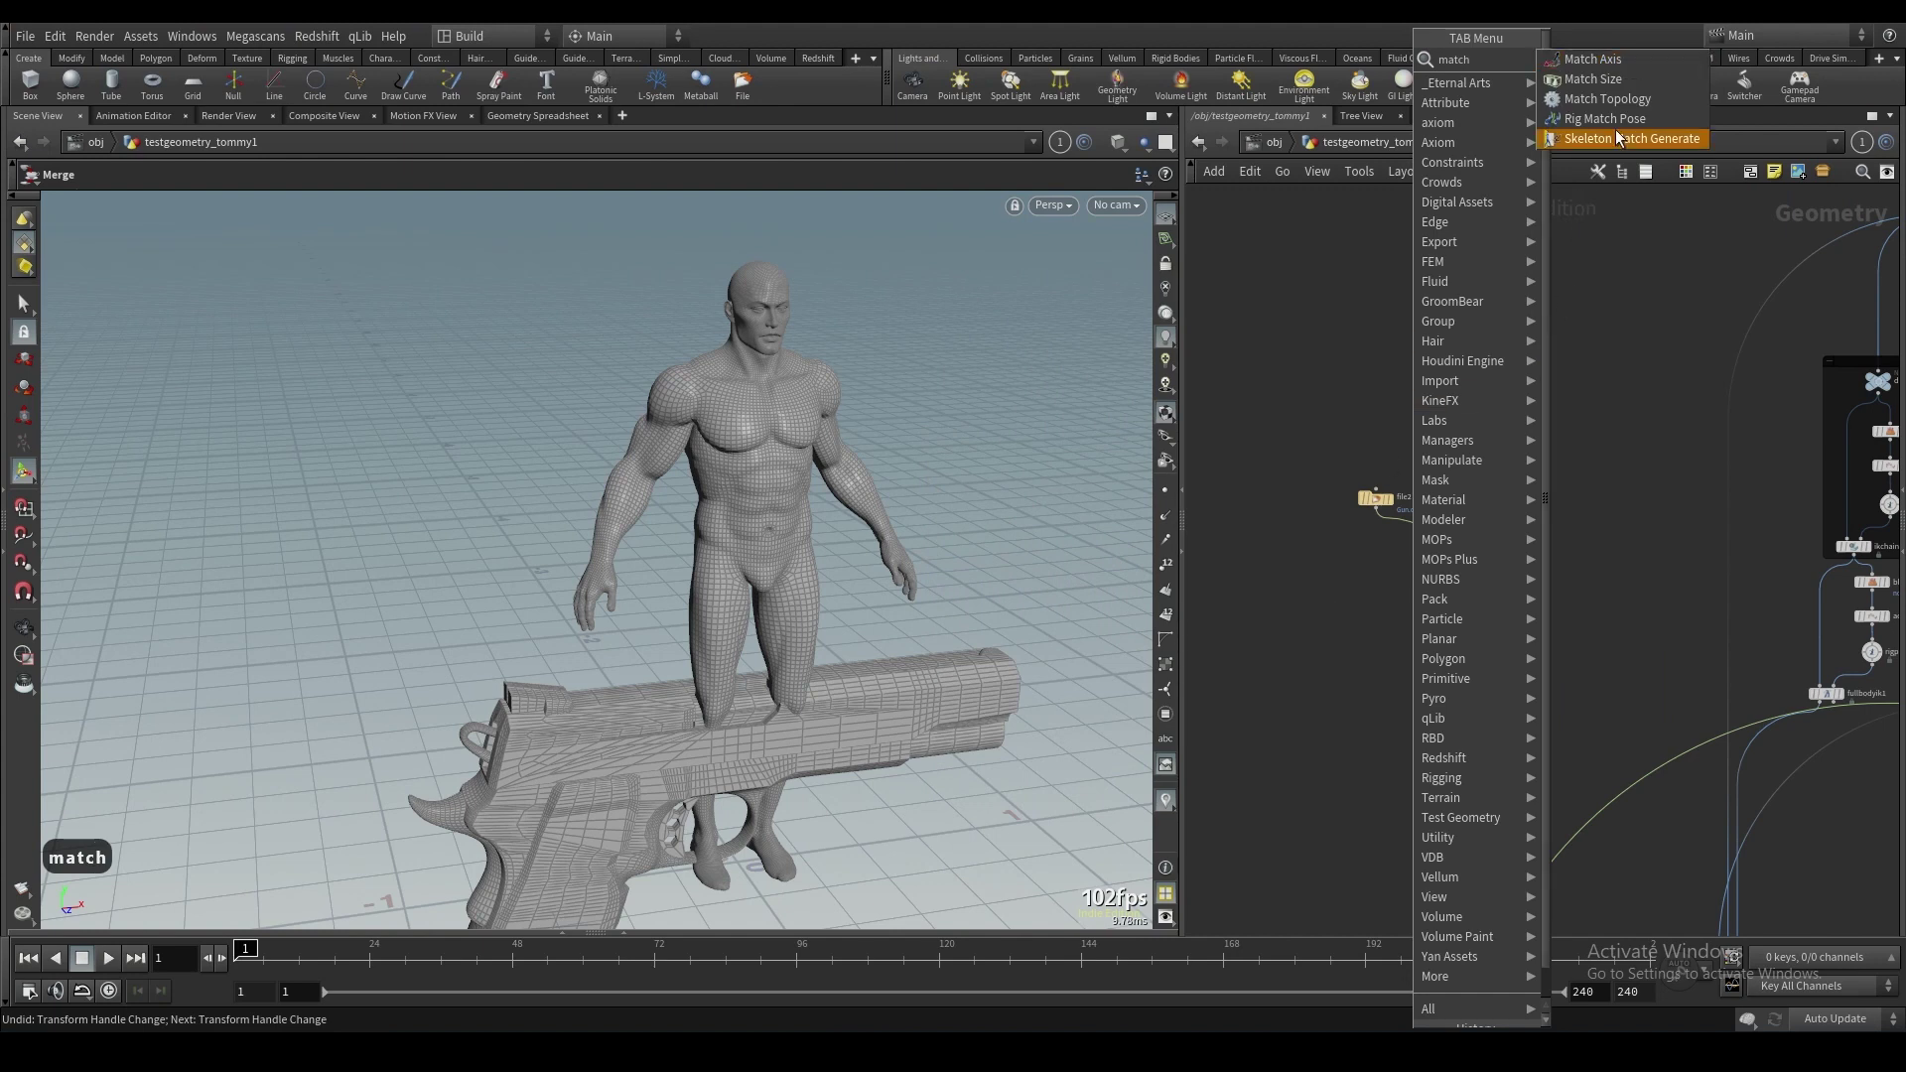
click(1594, 80)
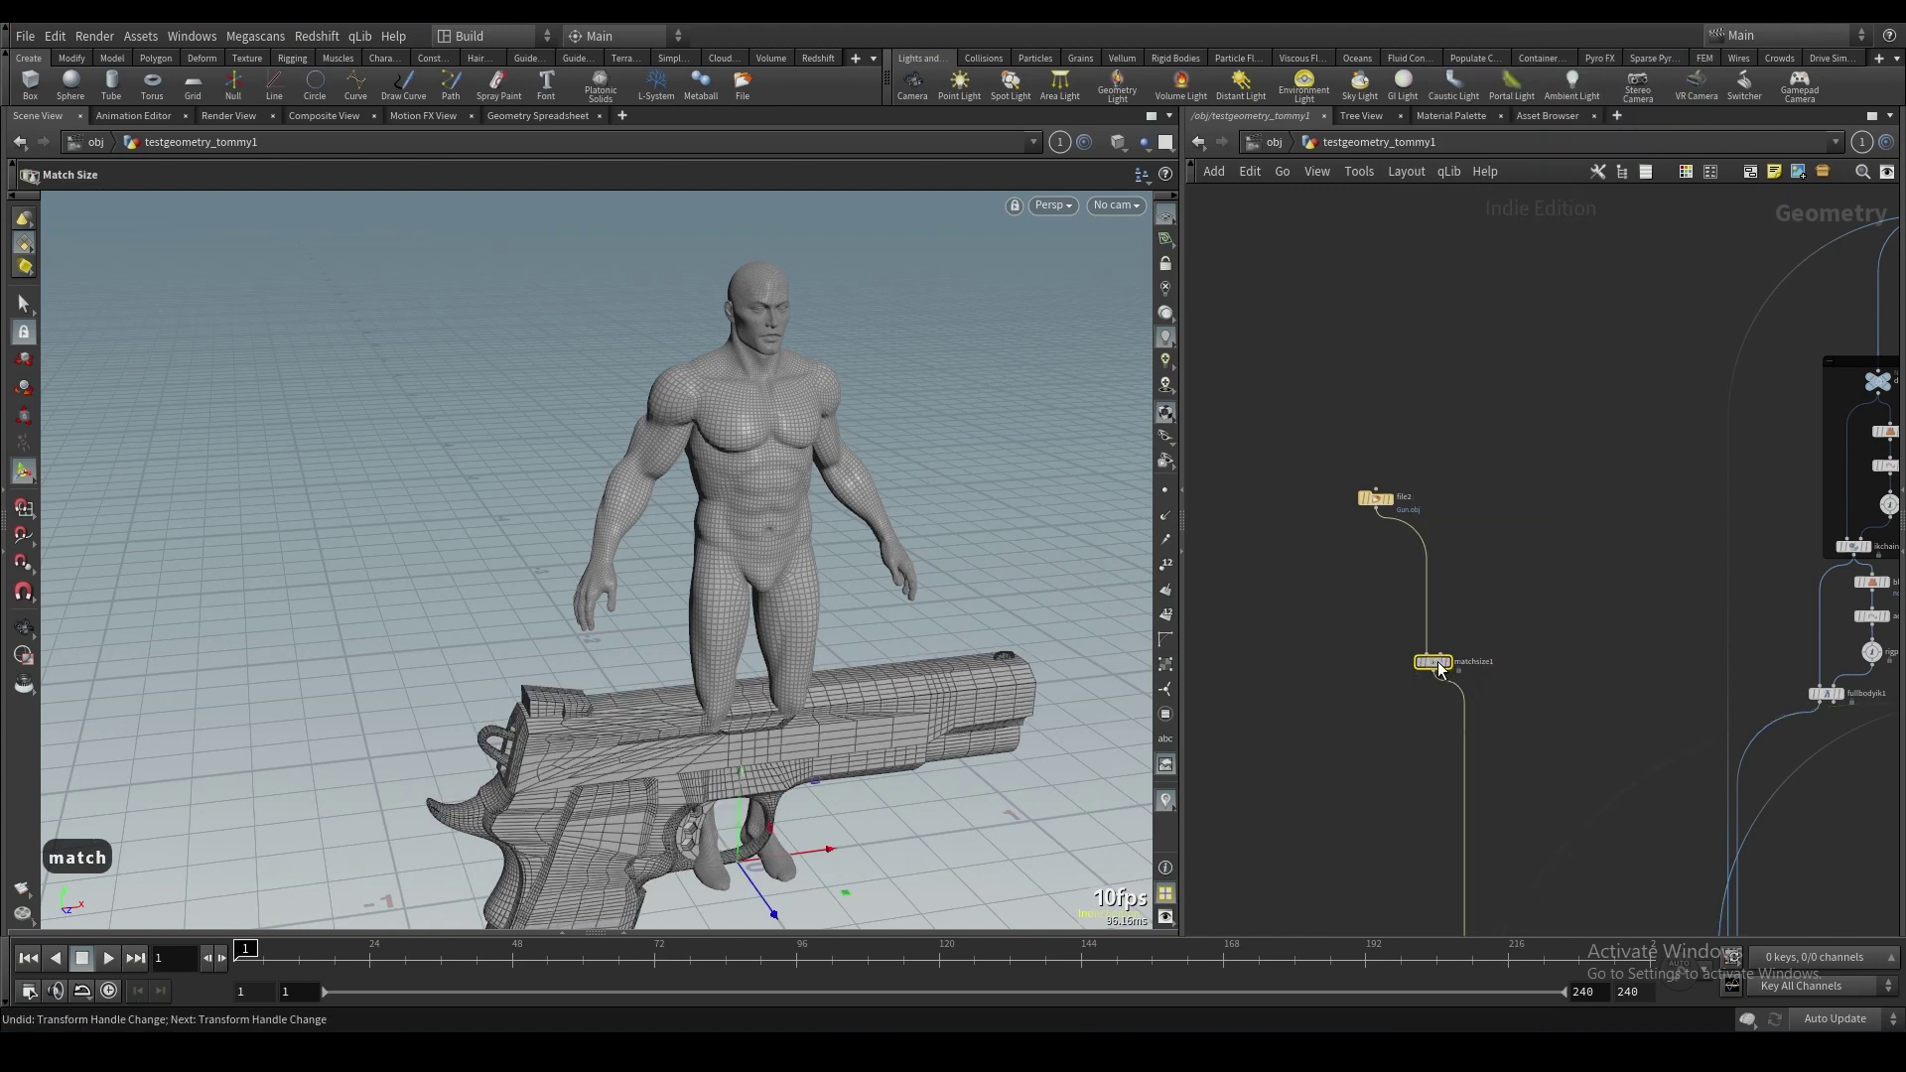
click(1445, 671)
Enable Scale to Fit with Uniform Scale on the gun's Match Size node.
key(p)
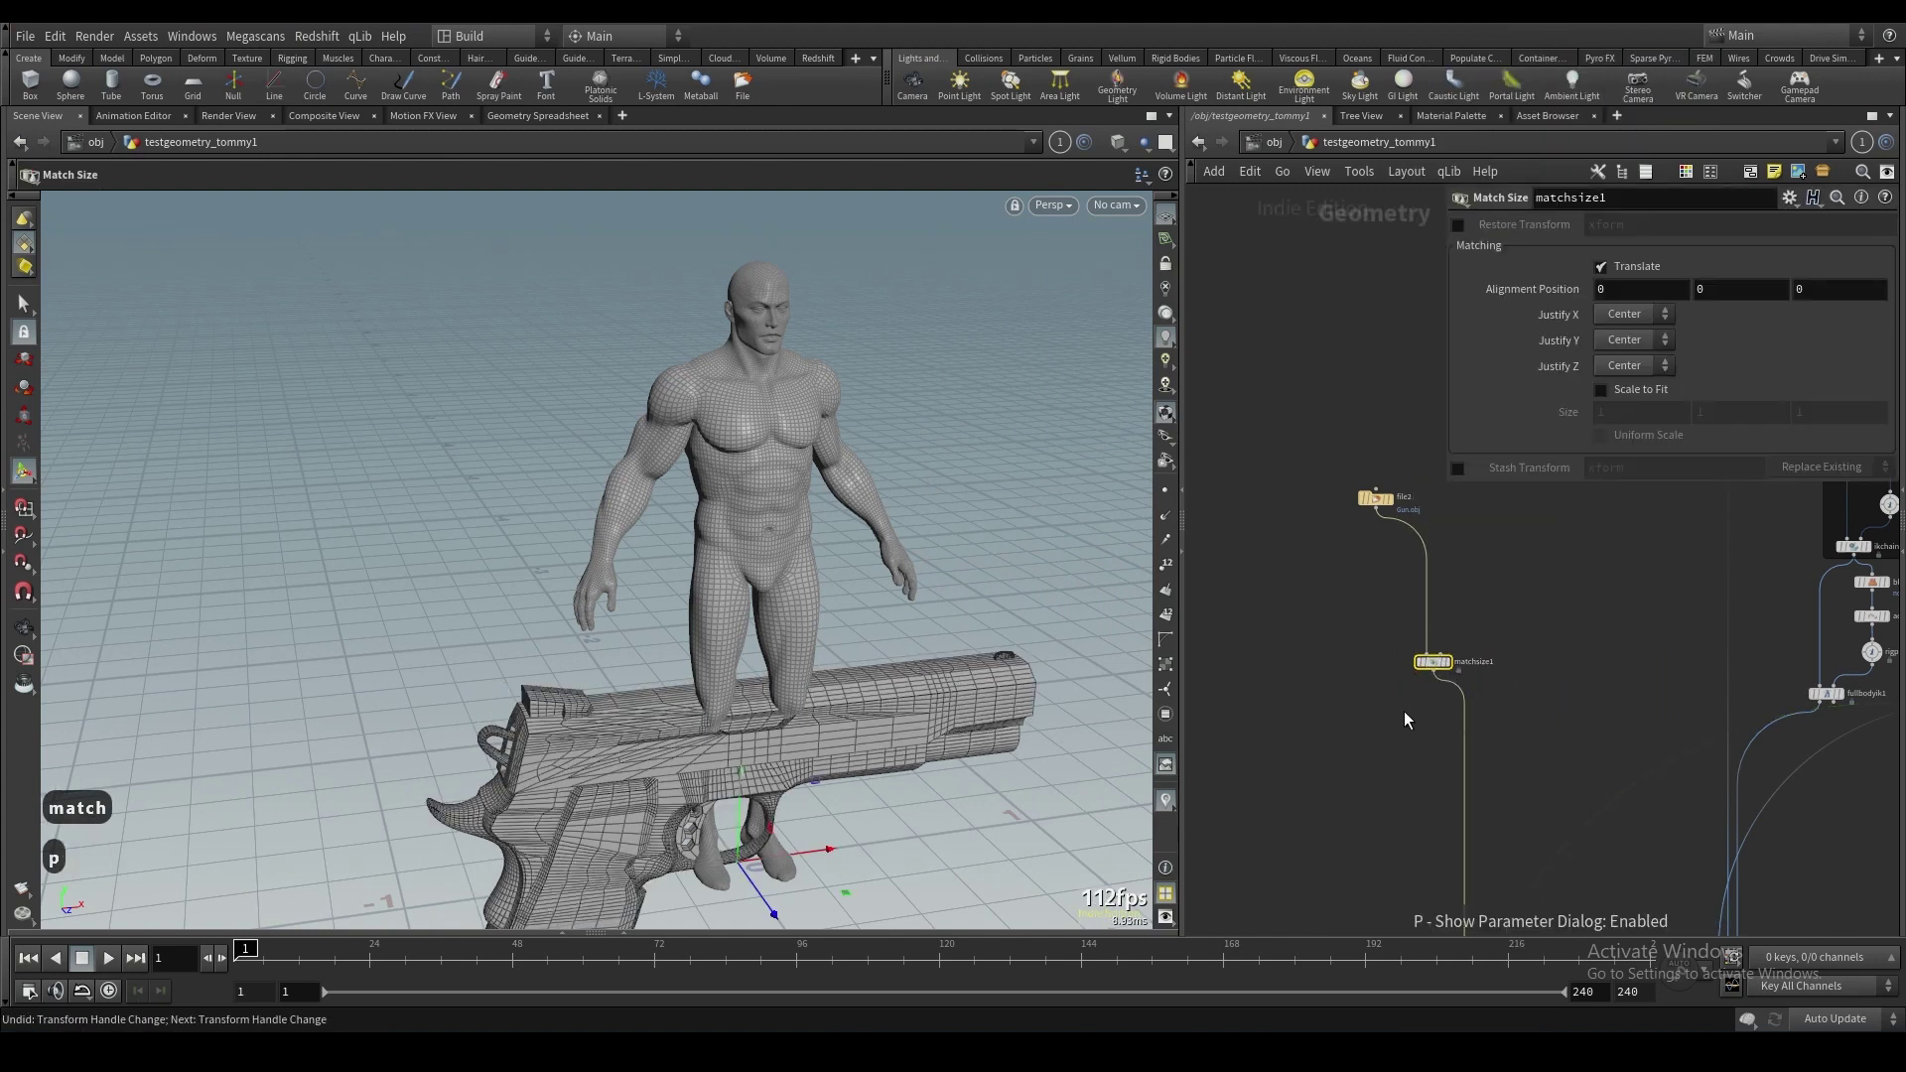
click(1602, 389)
click(1601, 435)
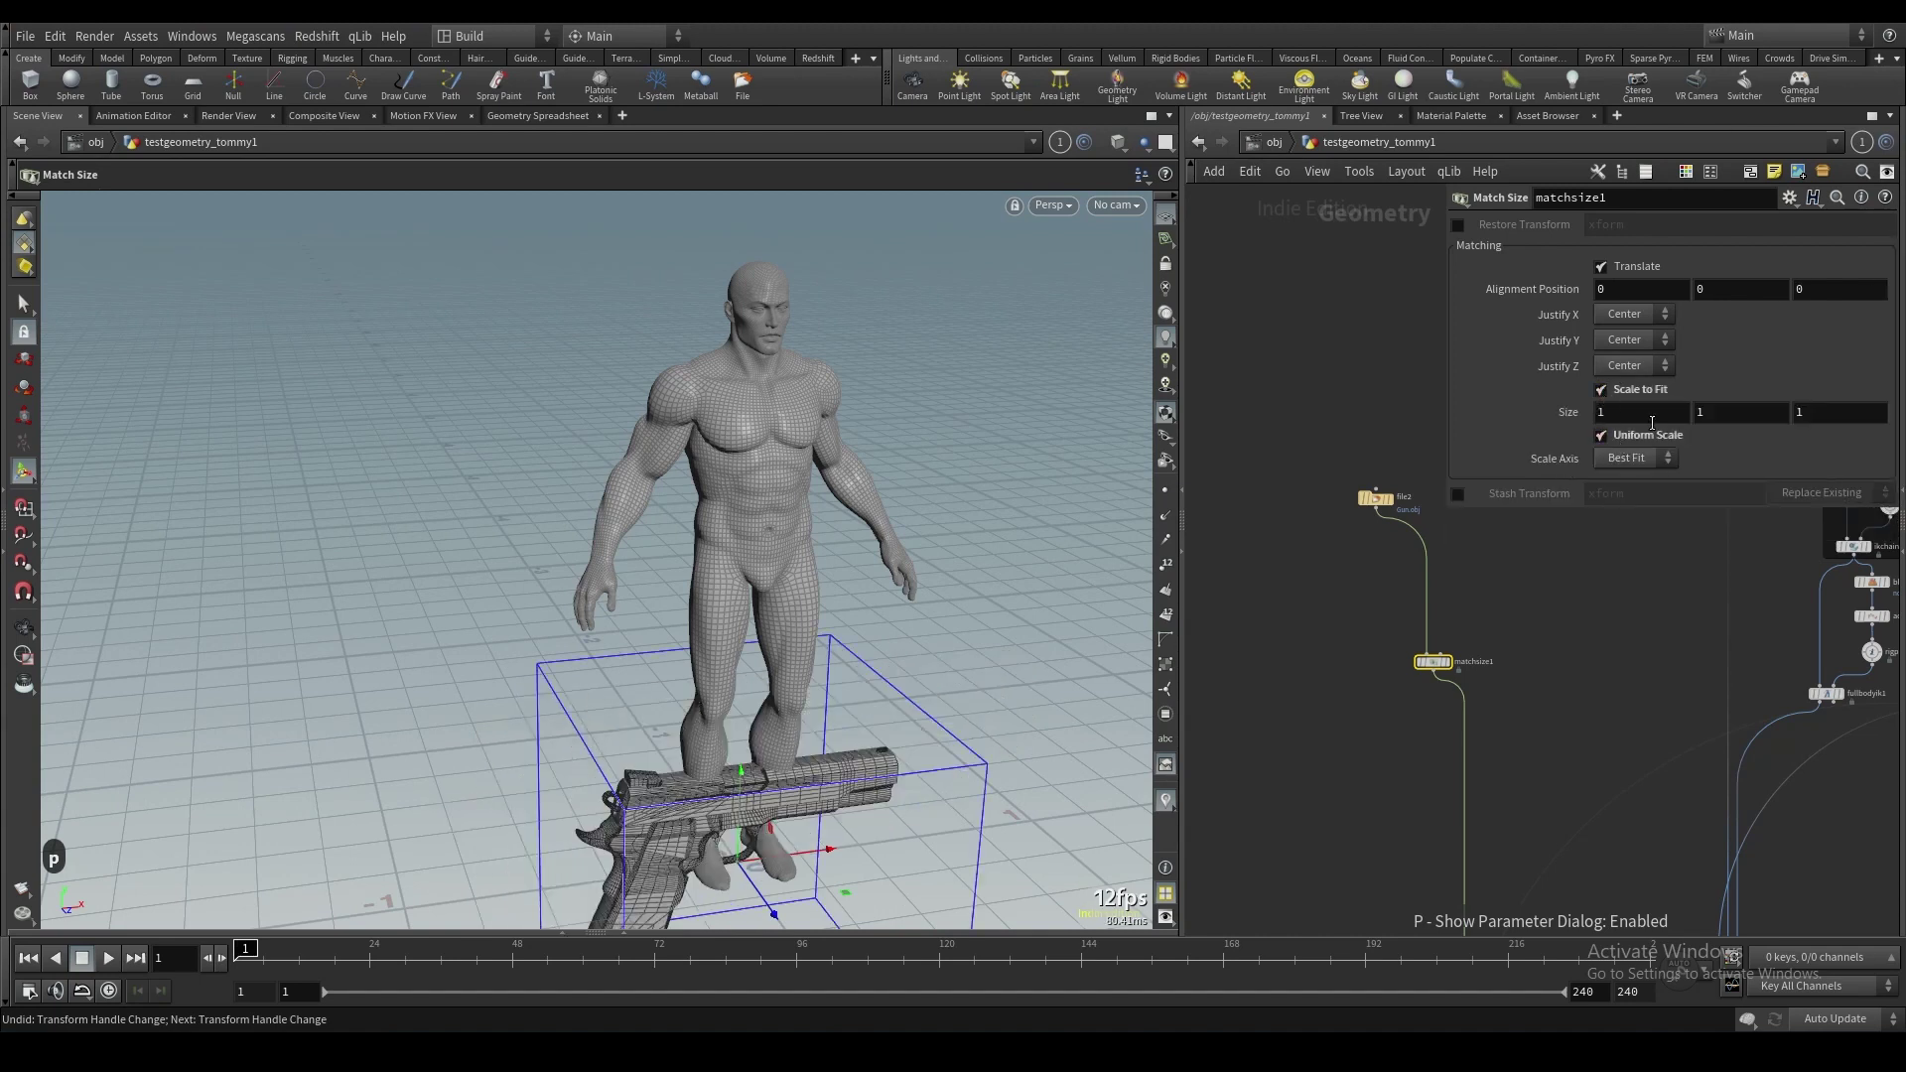
Link the Match Size node's Y and Z sizes to its X size with relative references.
right_click(1667, 417)
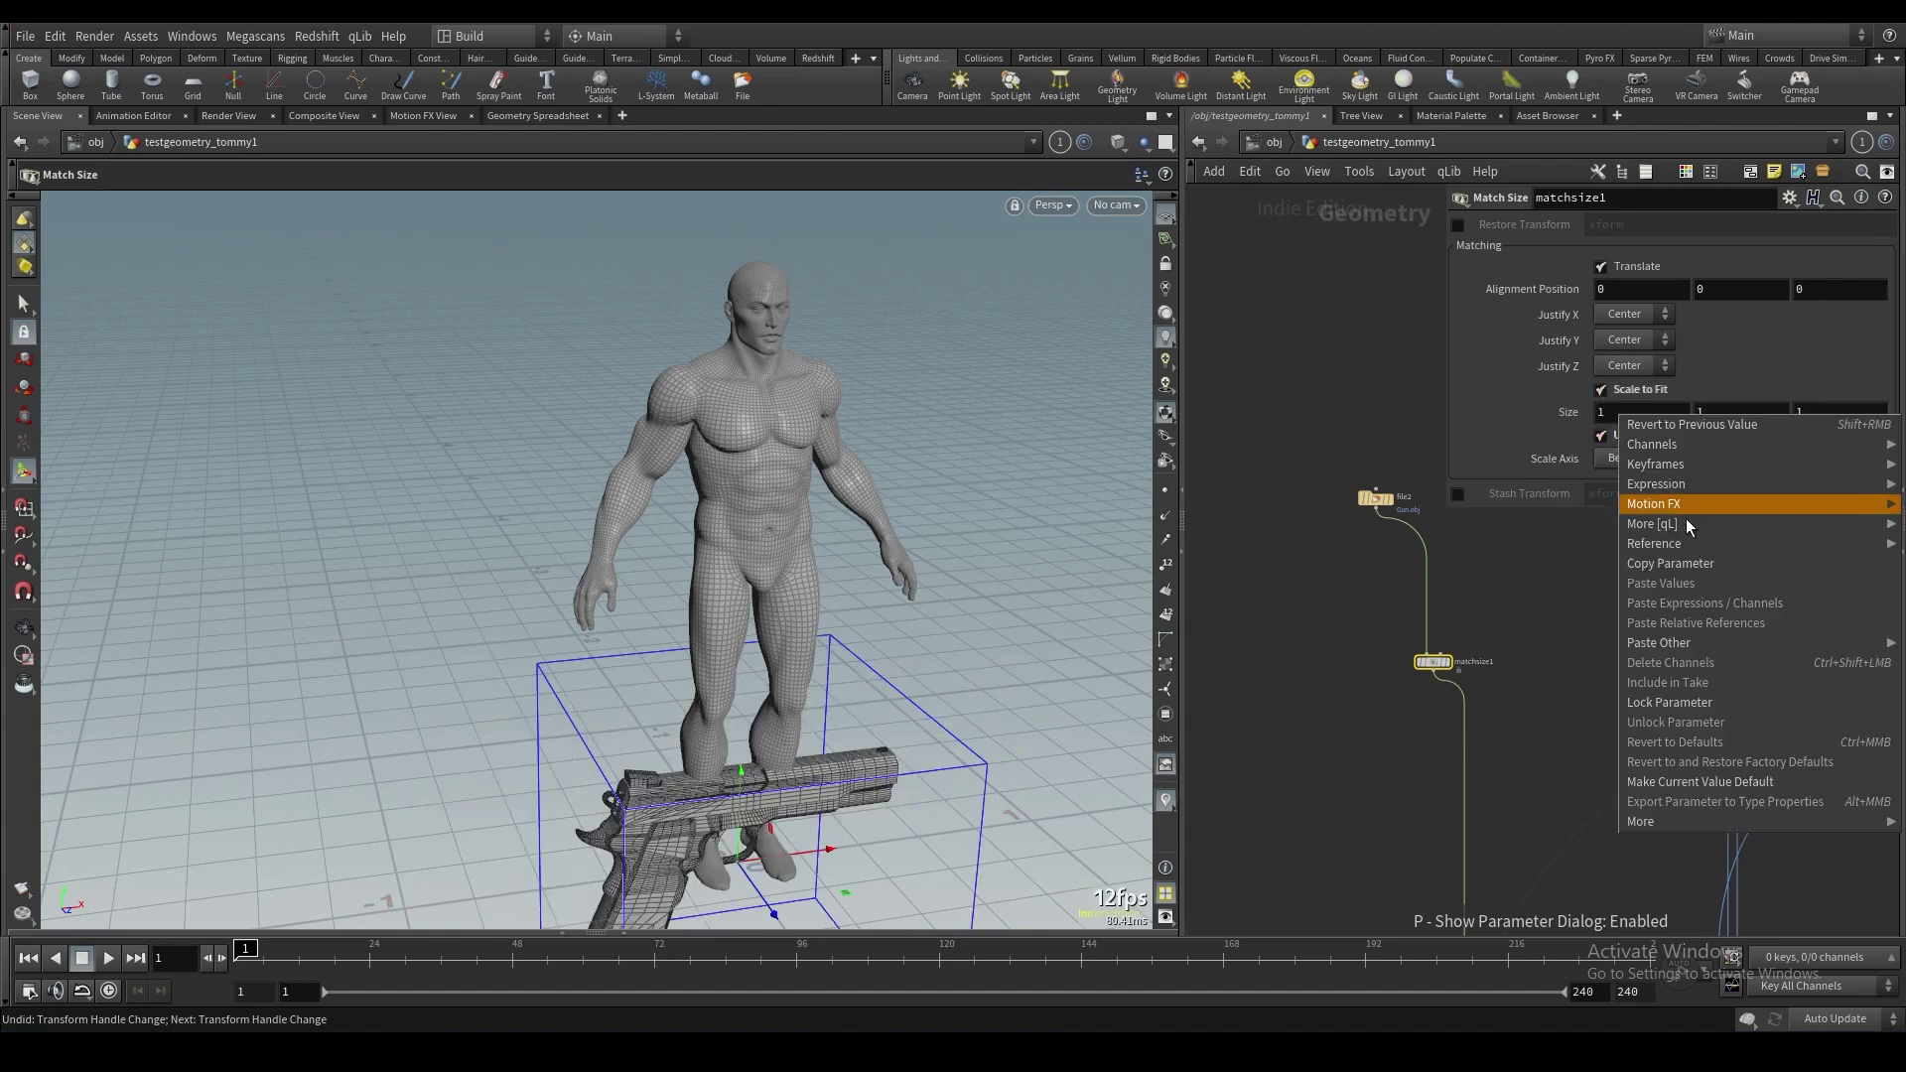
click(1696, 570)
right_click(1758, 411)
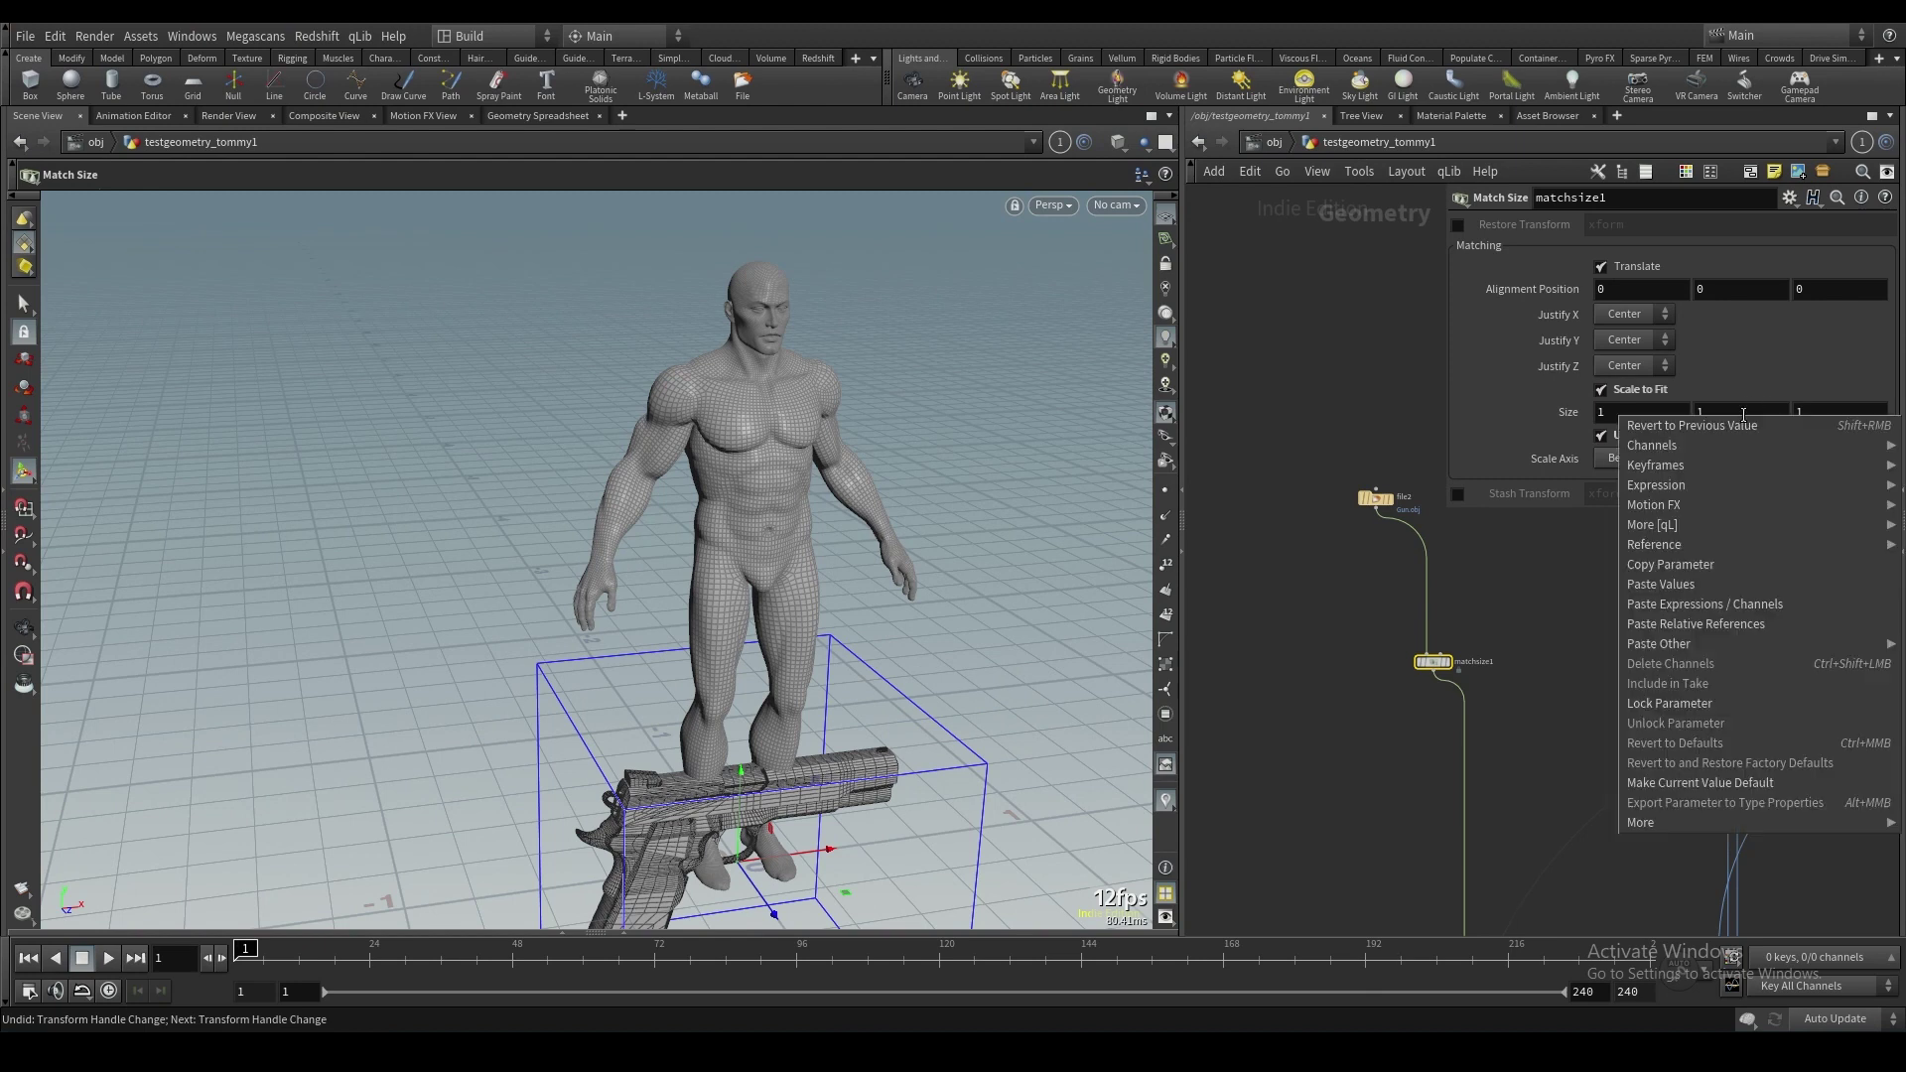
click(1734, 623)
right_click(1827, 410)
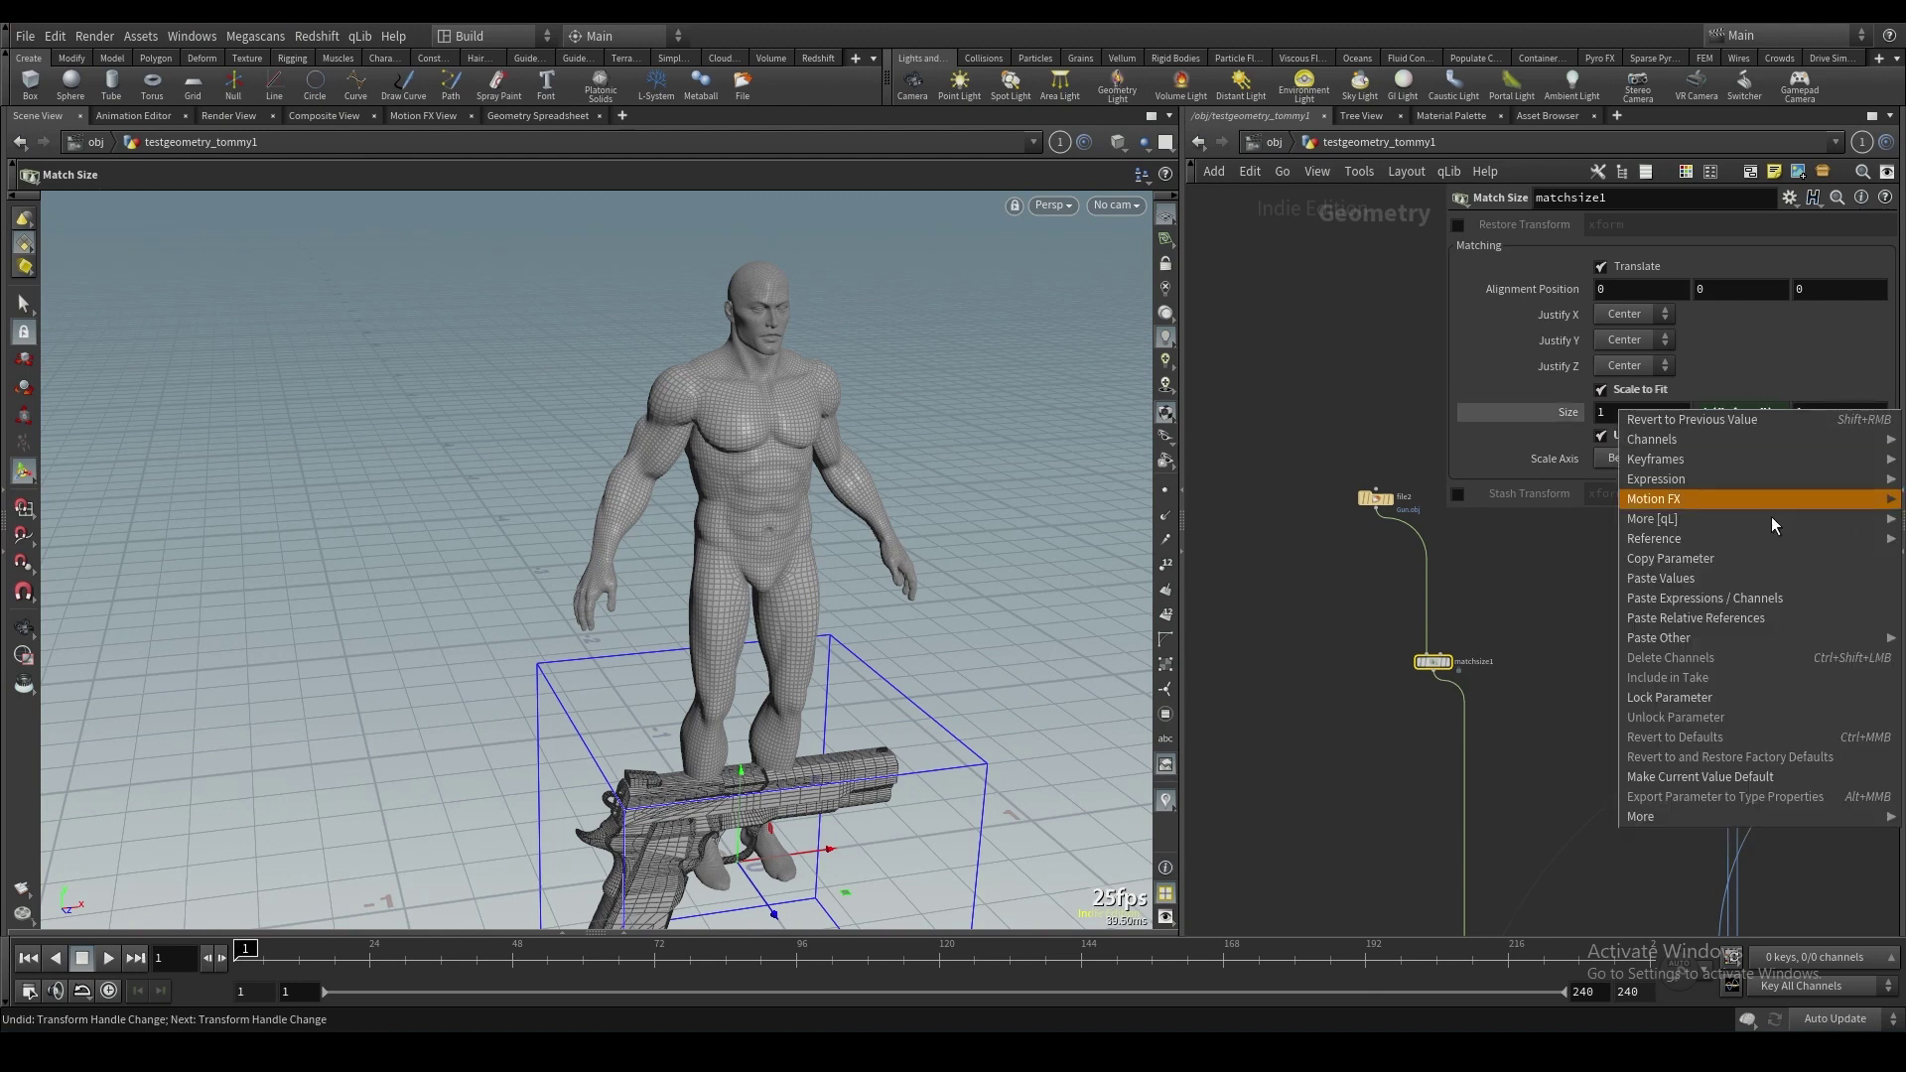
click(1750, 617)
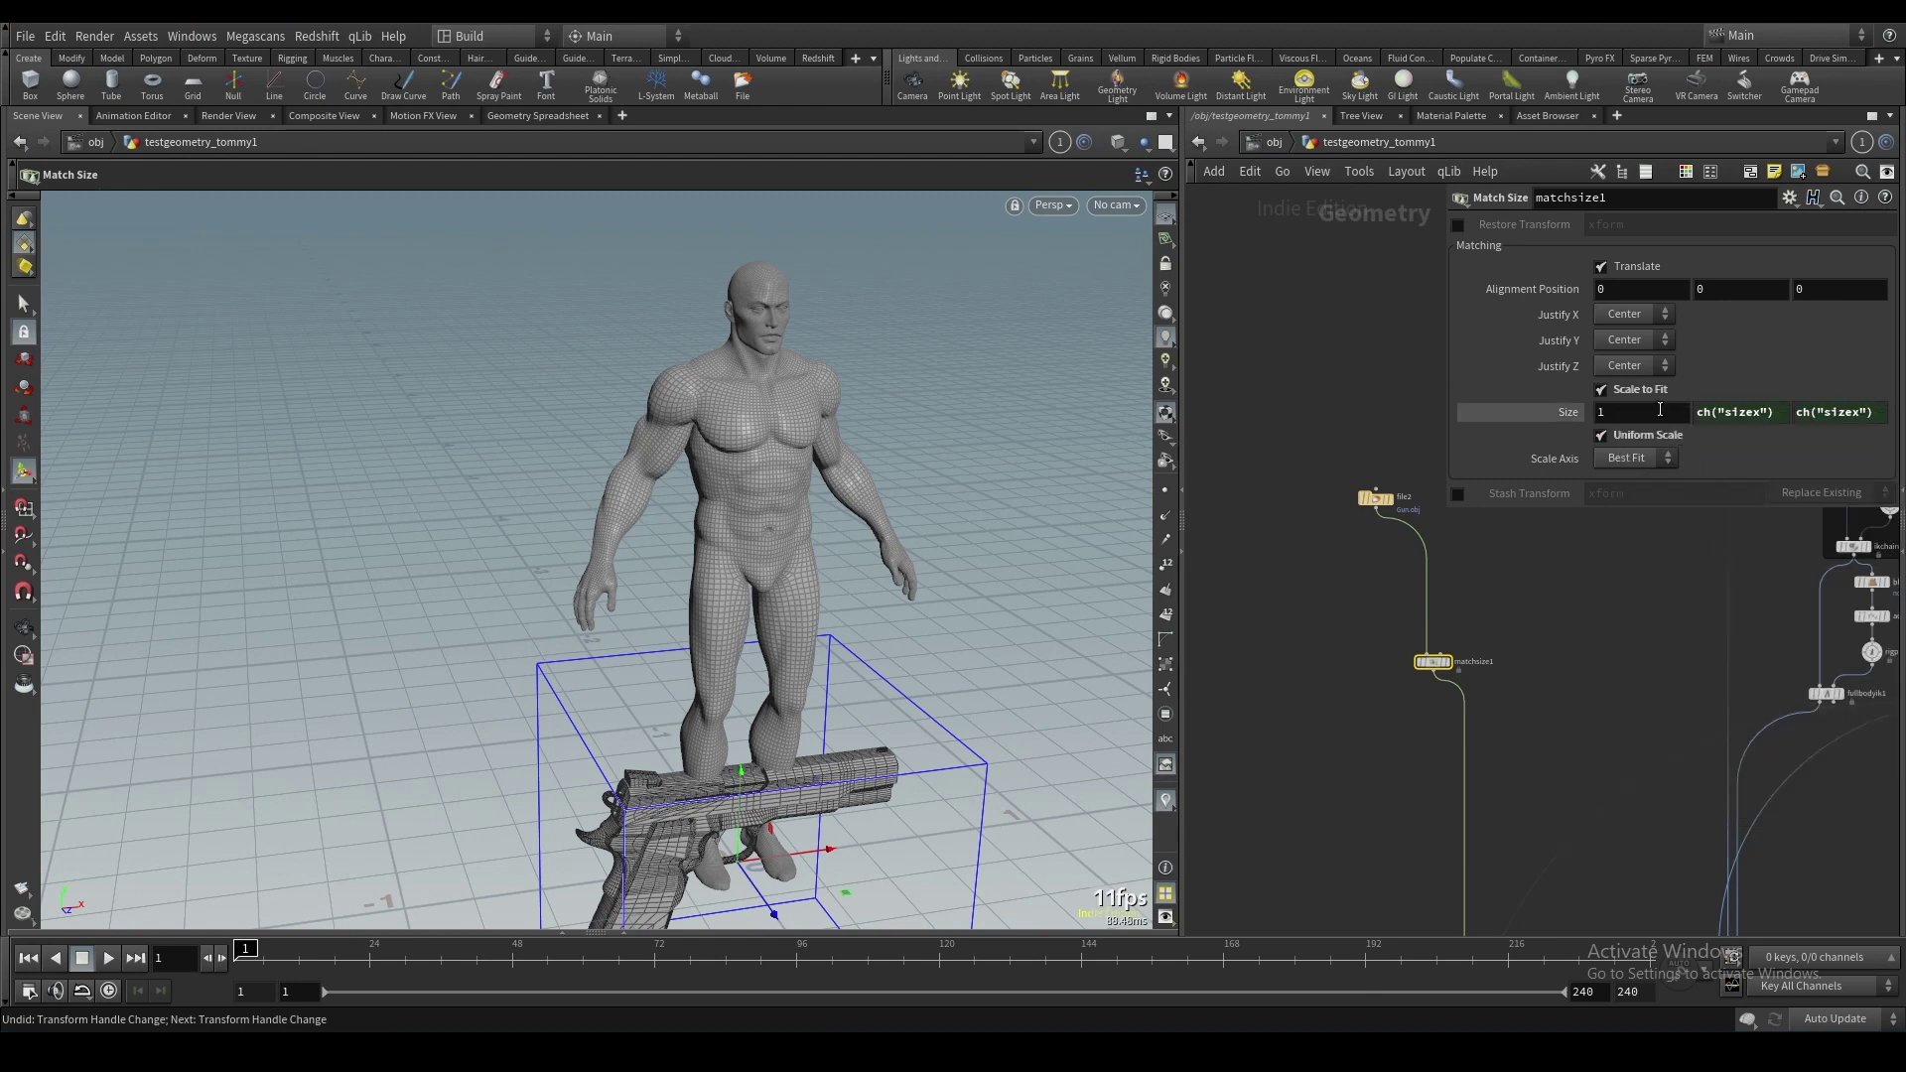
Shrink the gun by setting the Match Size X size to 0.75, 0.5 and finally 0.275.
click(1656, 410)
click(1524, 421)
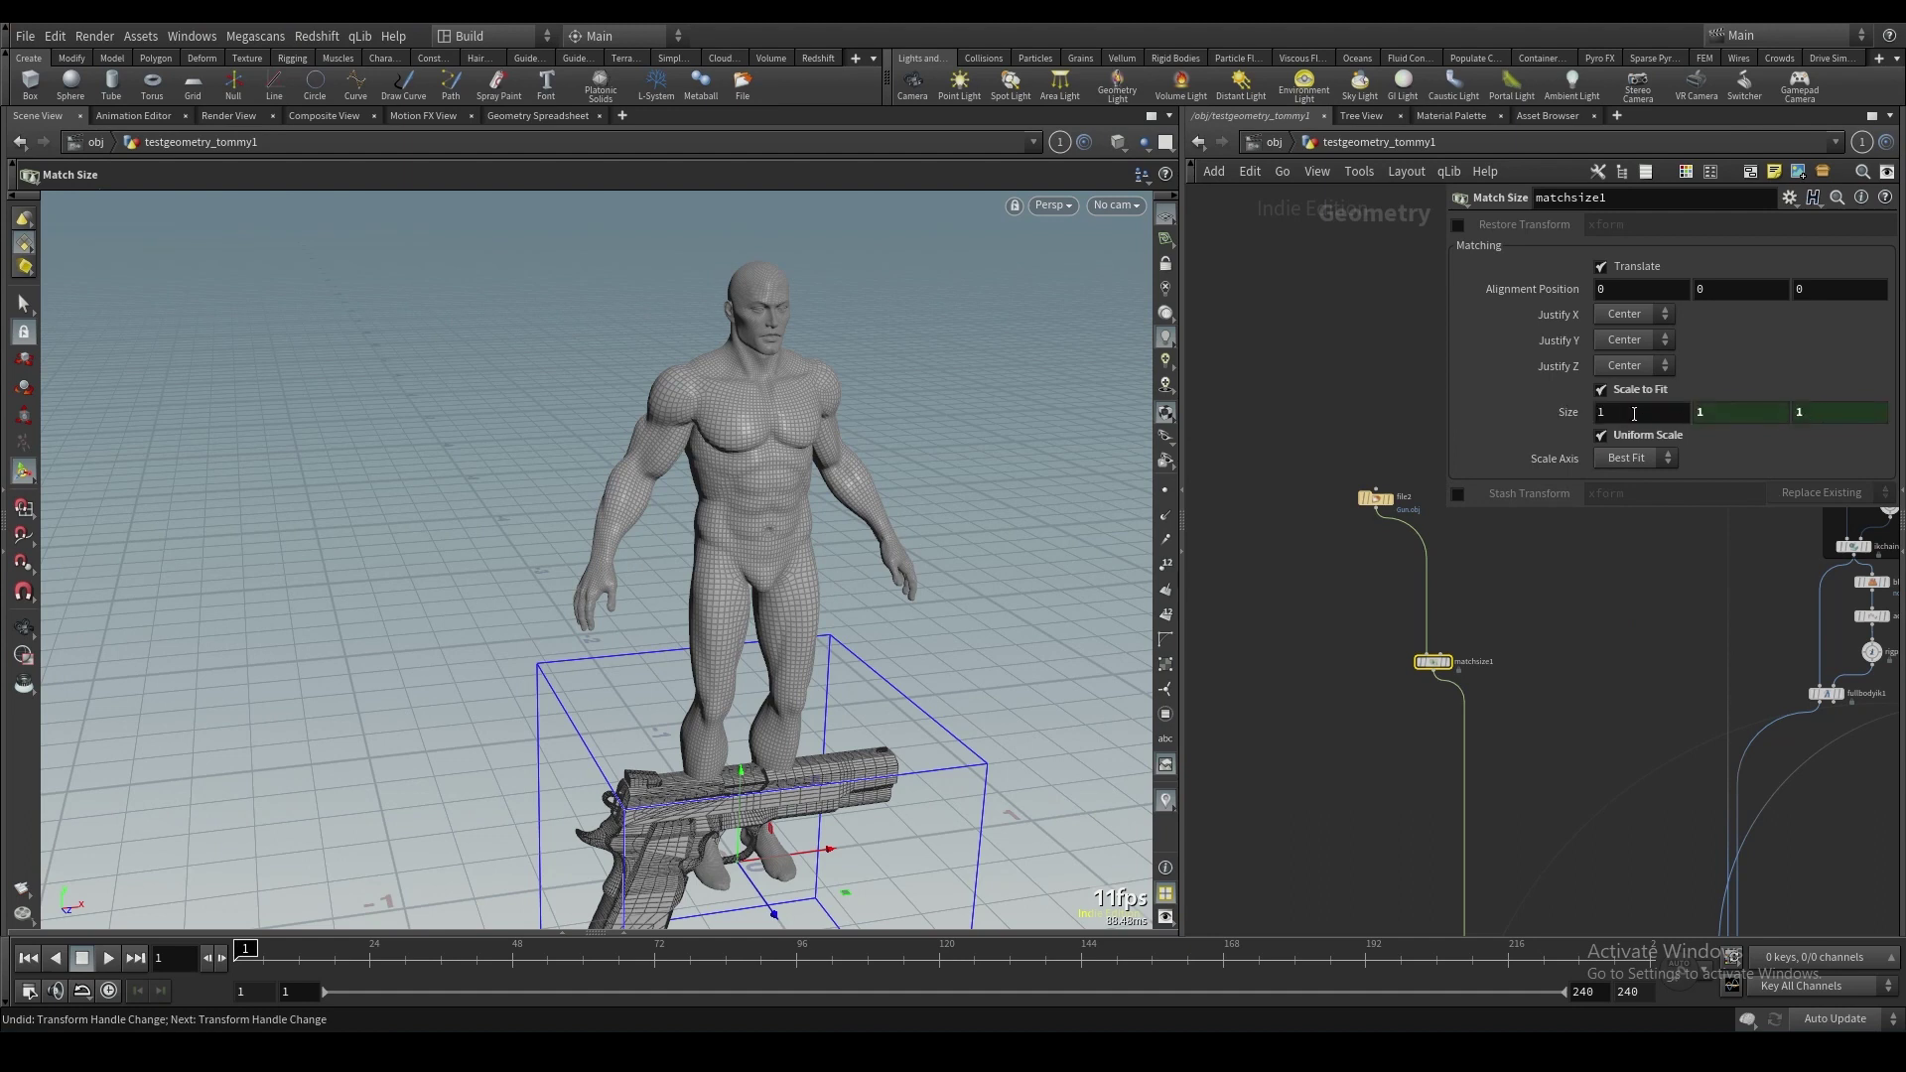
click(1674, 409)
text(0.75)
key(Return)
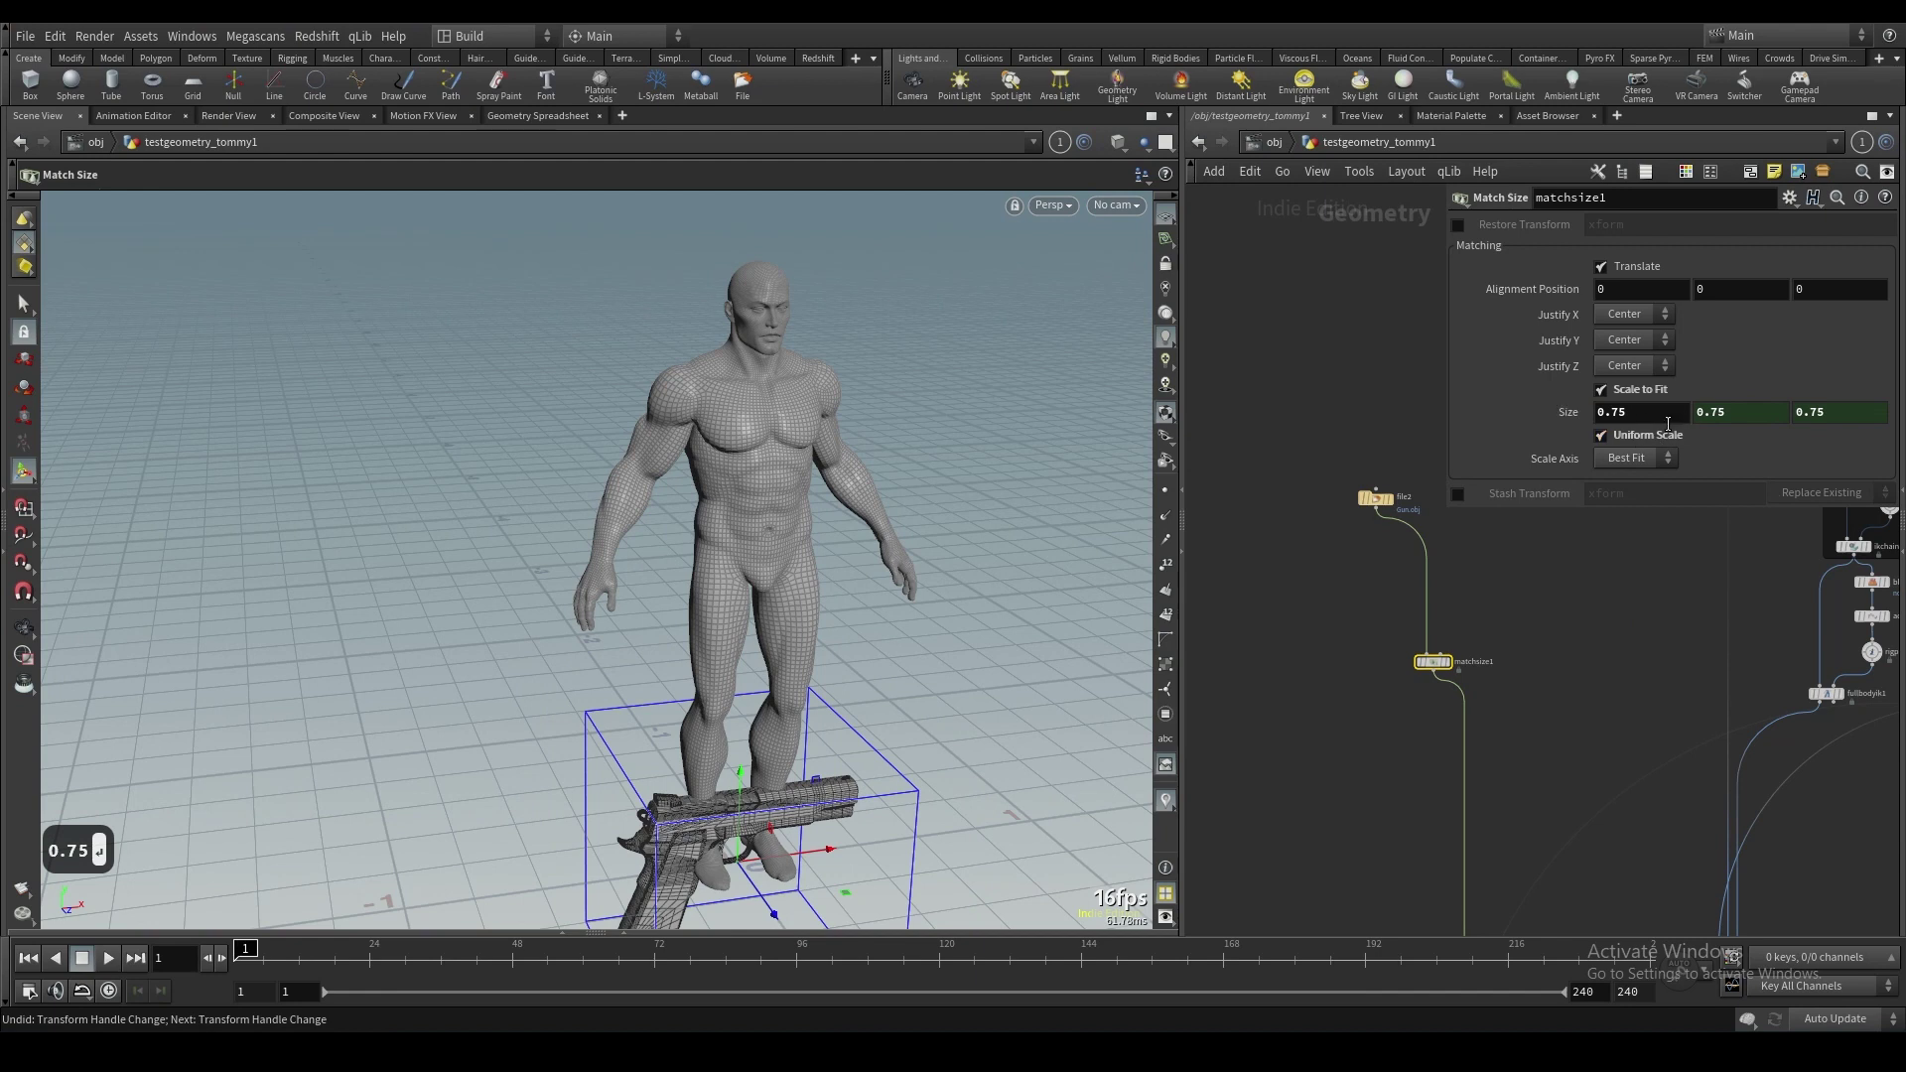
text(0.5)
key(Return)
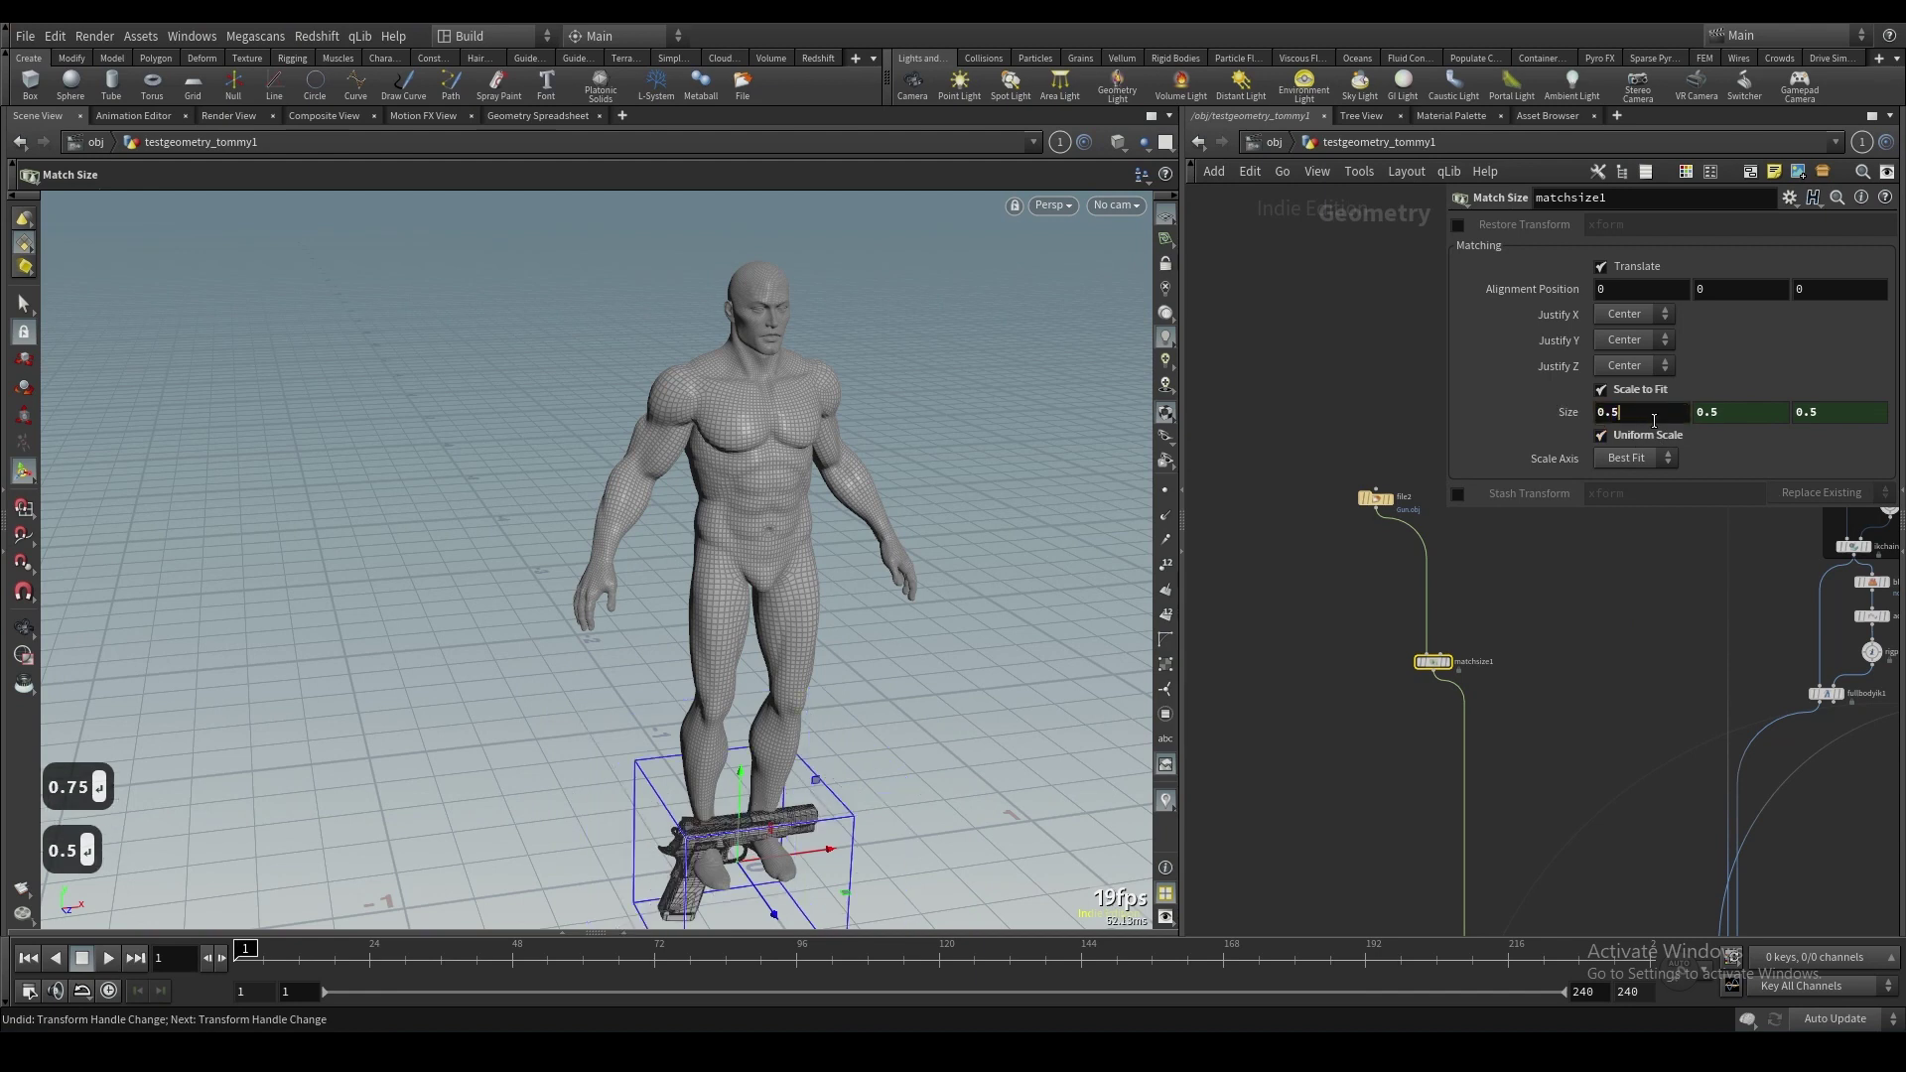
text(0.275)
key(Return)
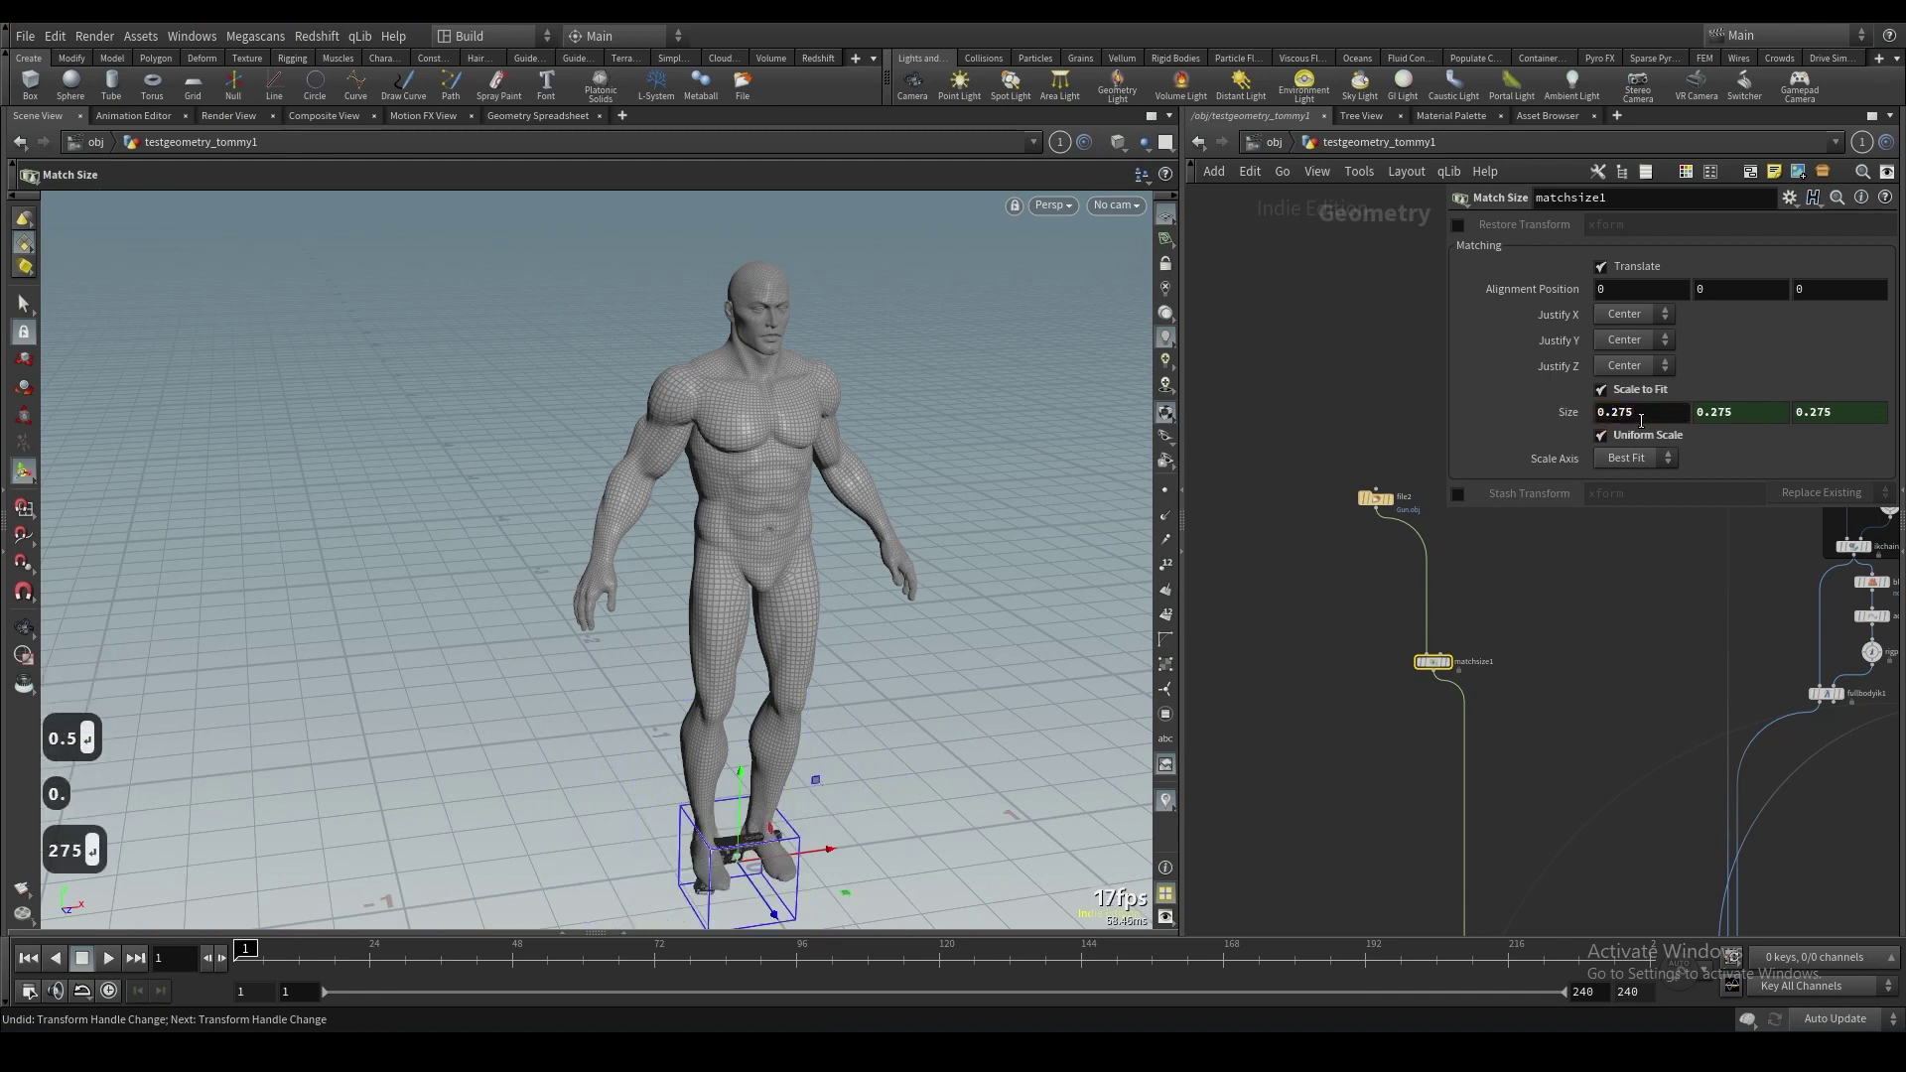
Move the gun to the character's right hand, at an alignment position of about -0.375, 0.843, 0.024.
drag(747, 799, 728, 687)
scroll(577, 595, up, 2)
scroll(617, 663, up, 3)
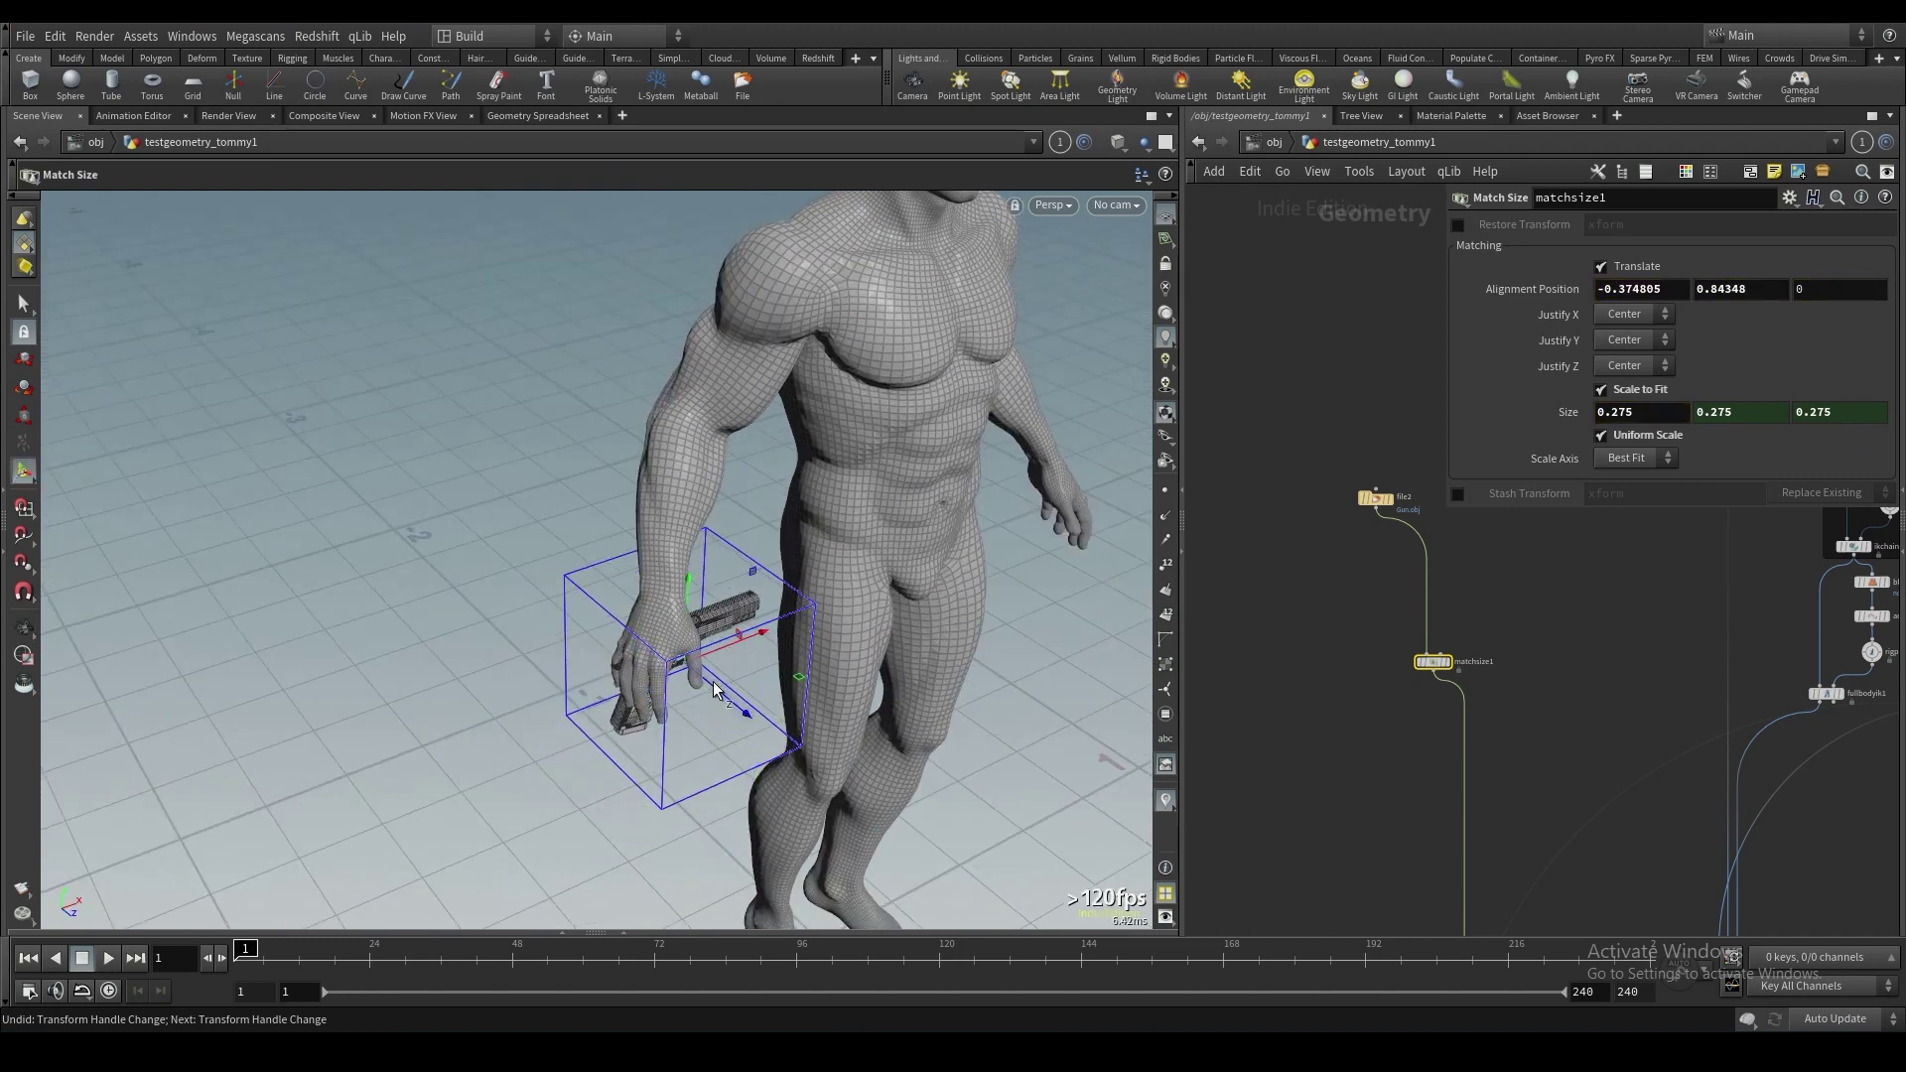
Insert a Transform node into the gun's wire directly below the Match Size node.
key(Tab)
text(tran)
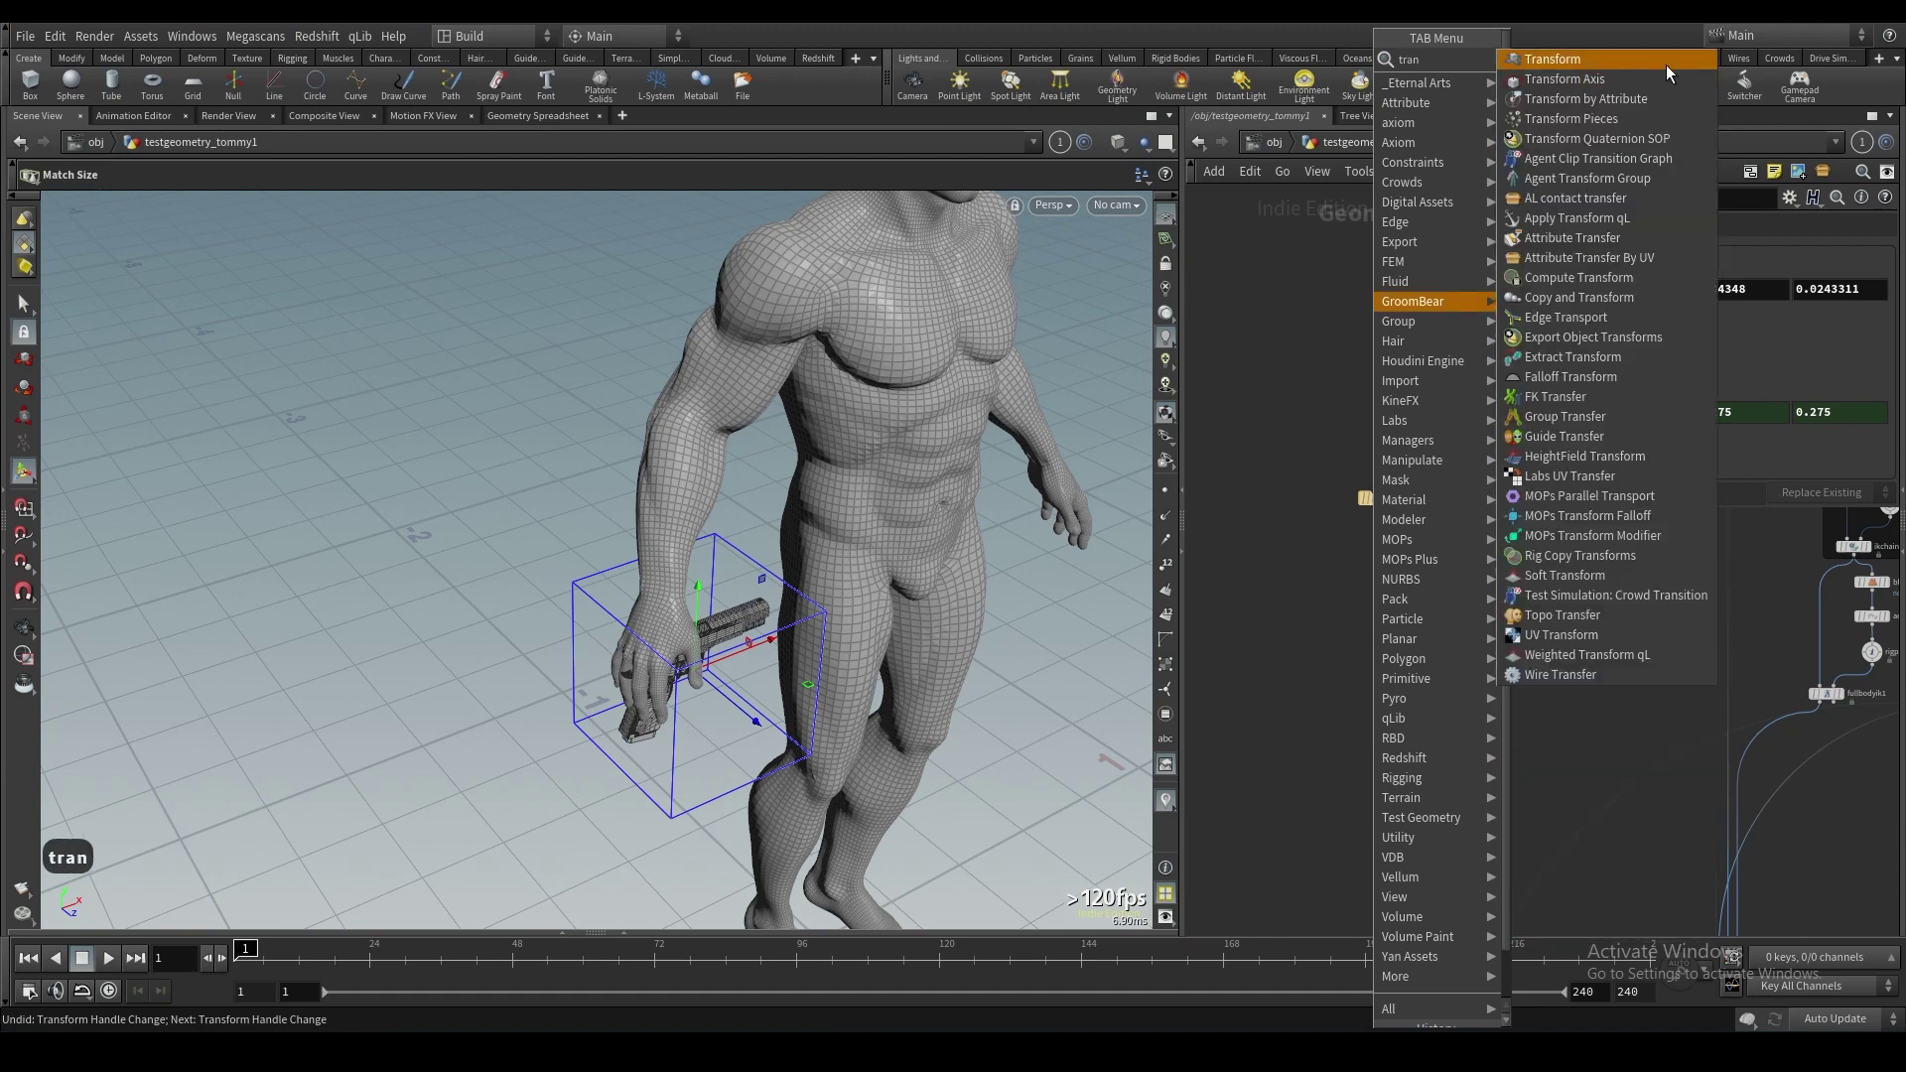
key(Return)
click(1466, 722)
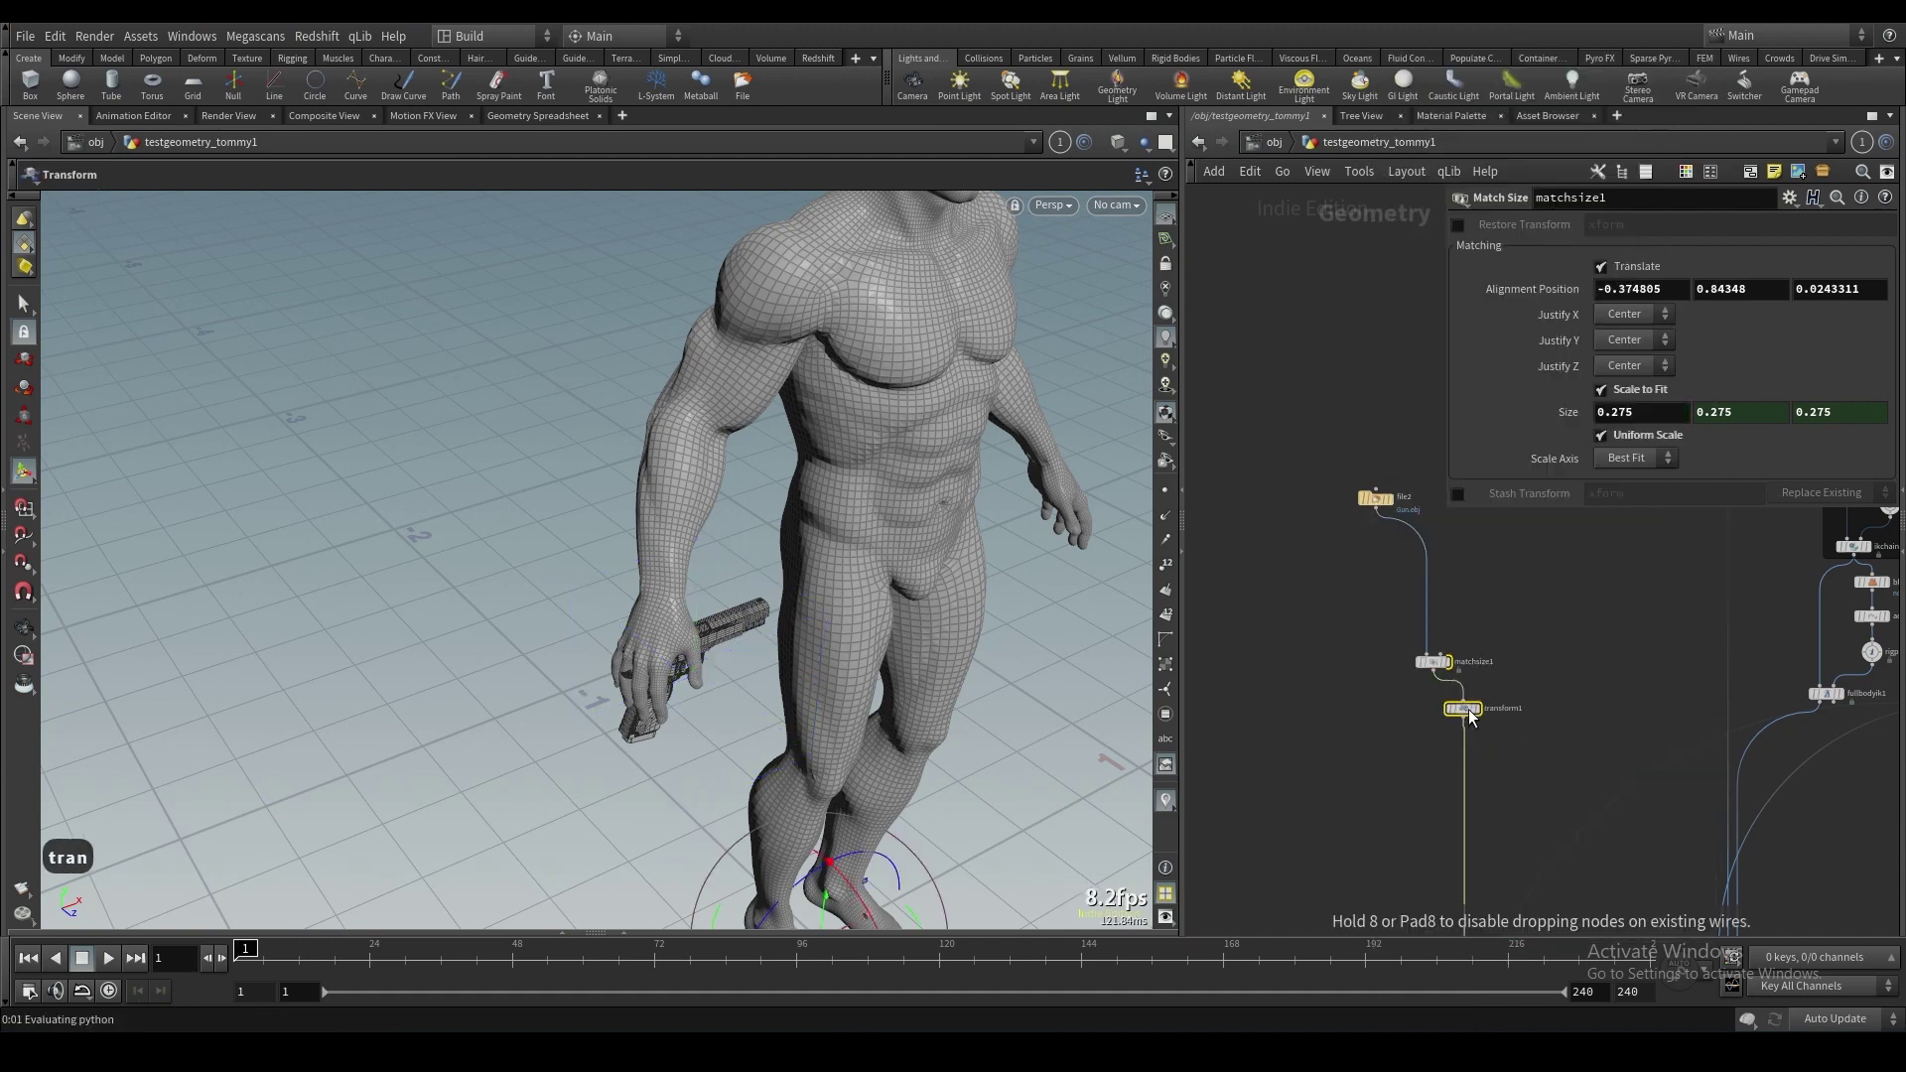
scroll(844, 834, up, 3)
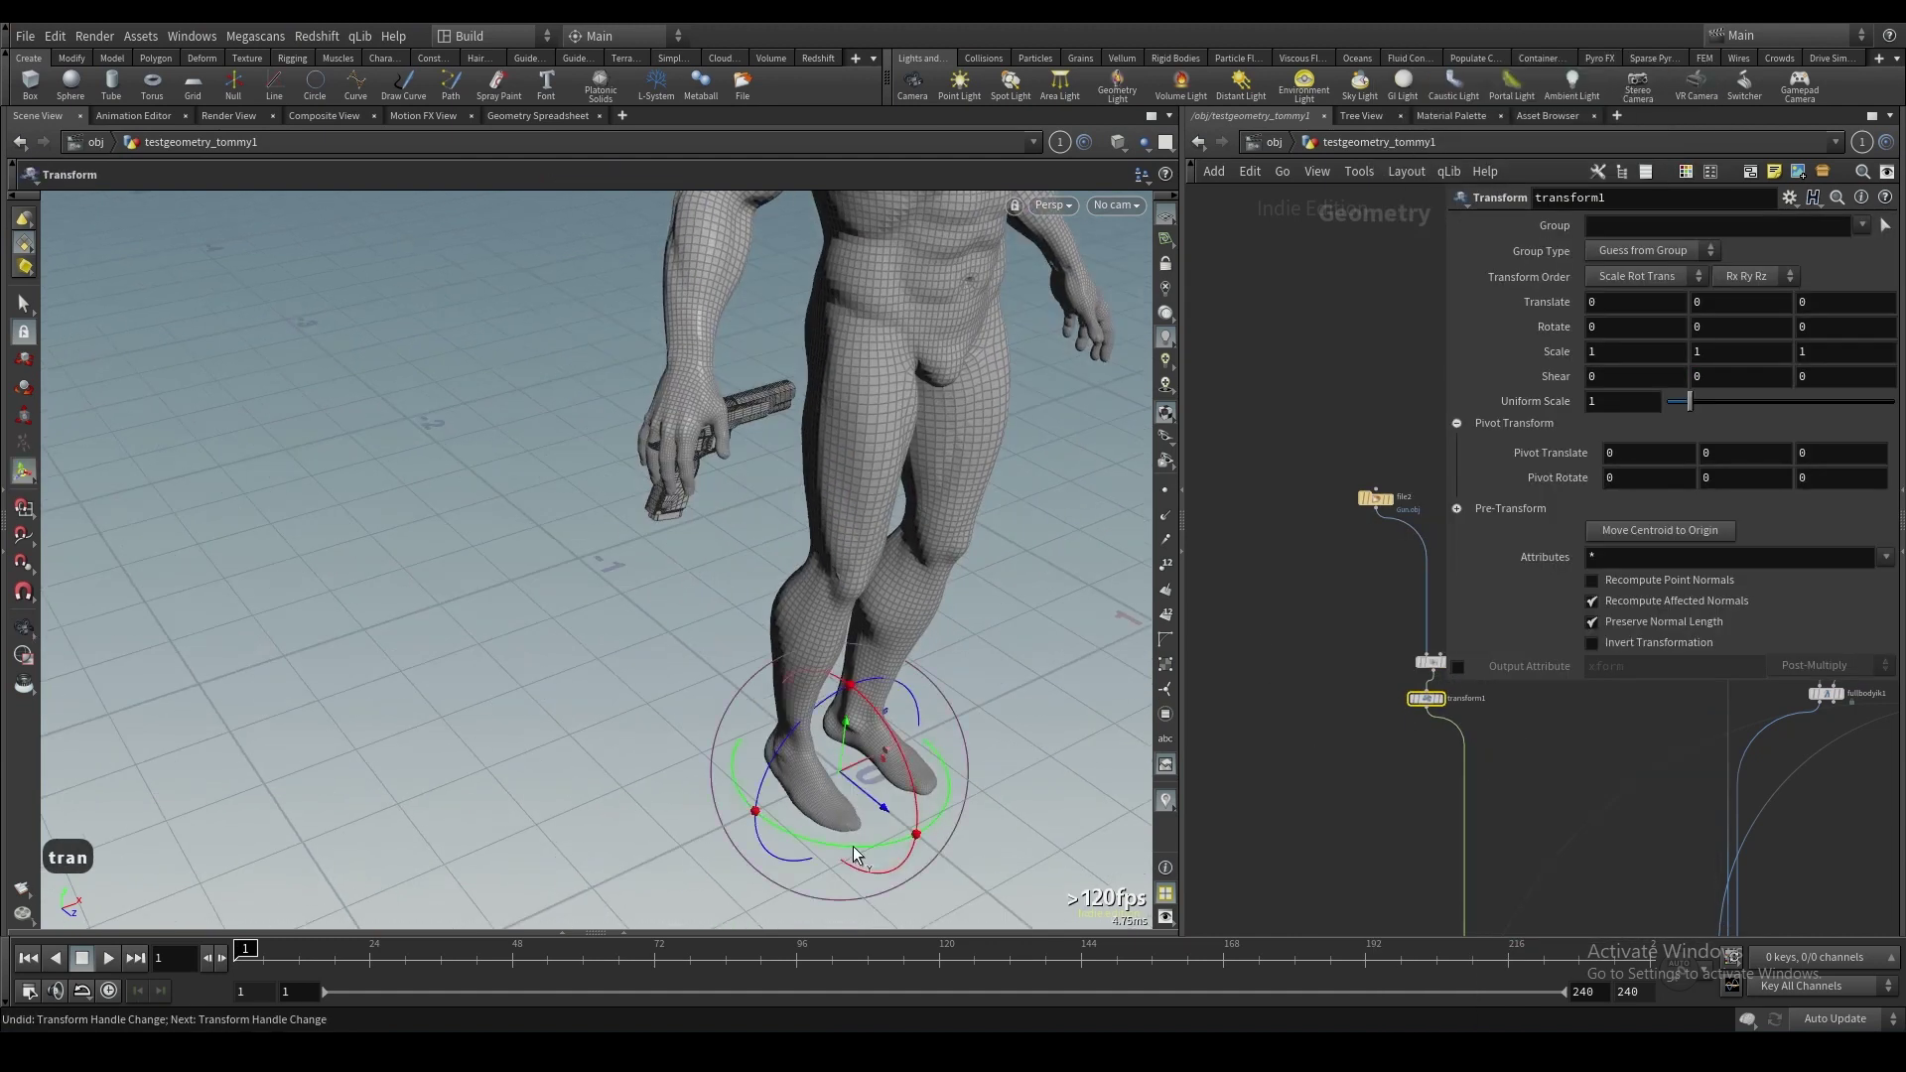
drag(856, 854, 906, 743)
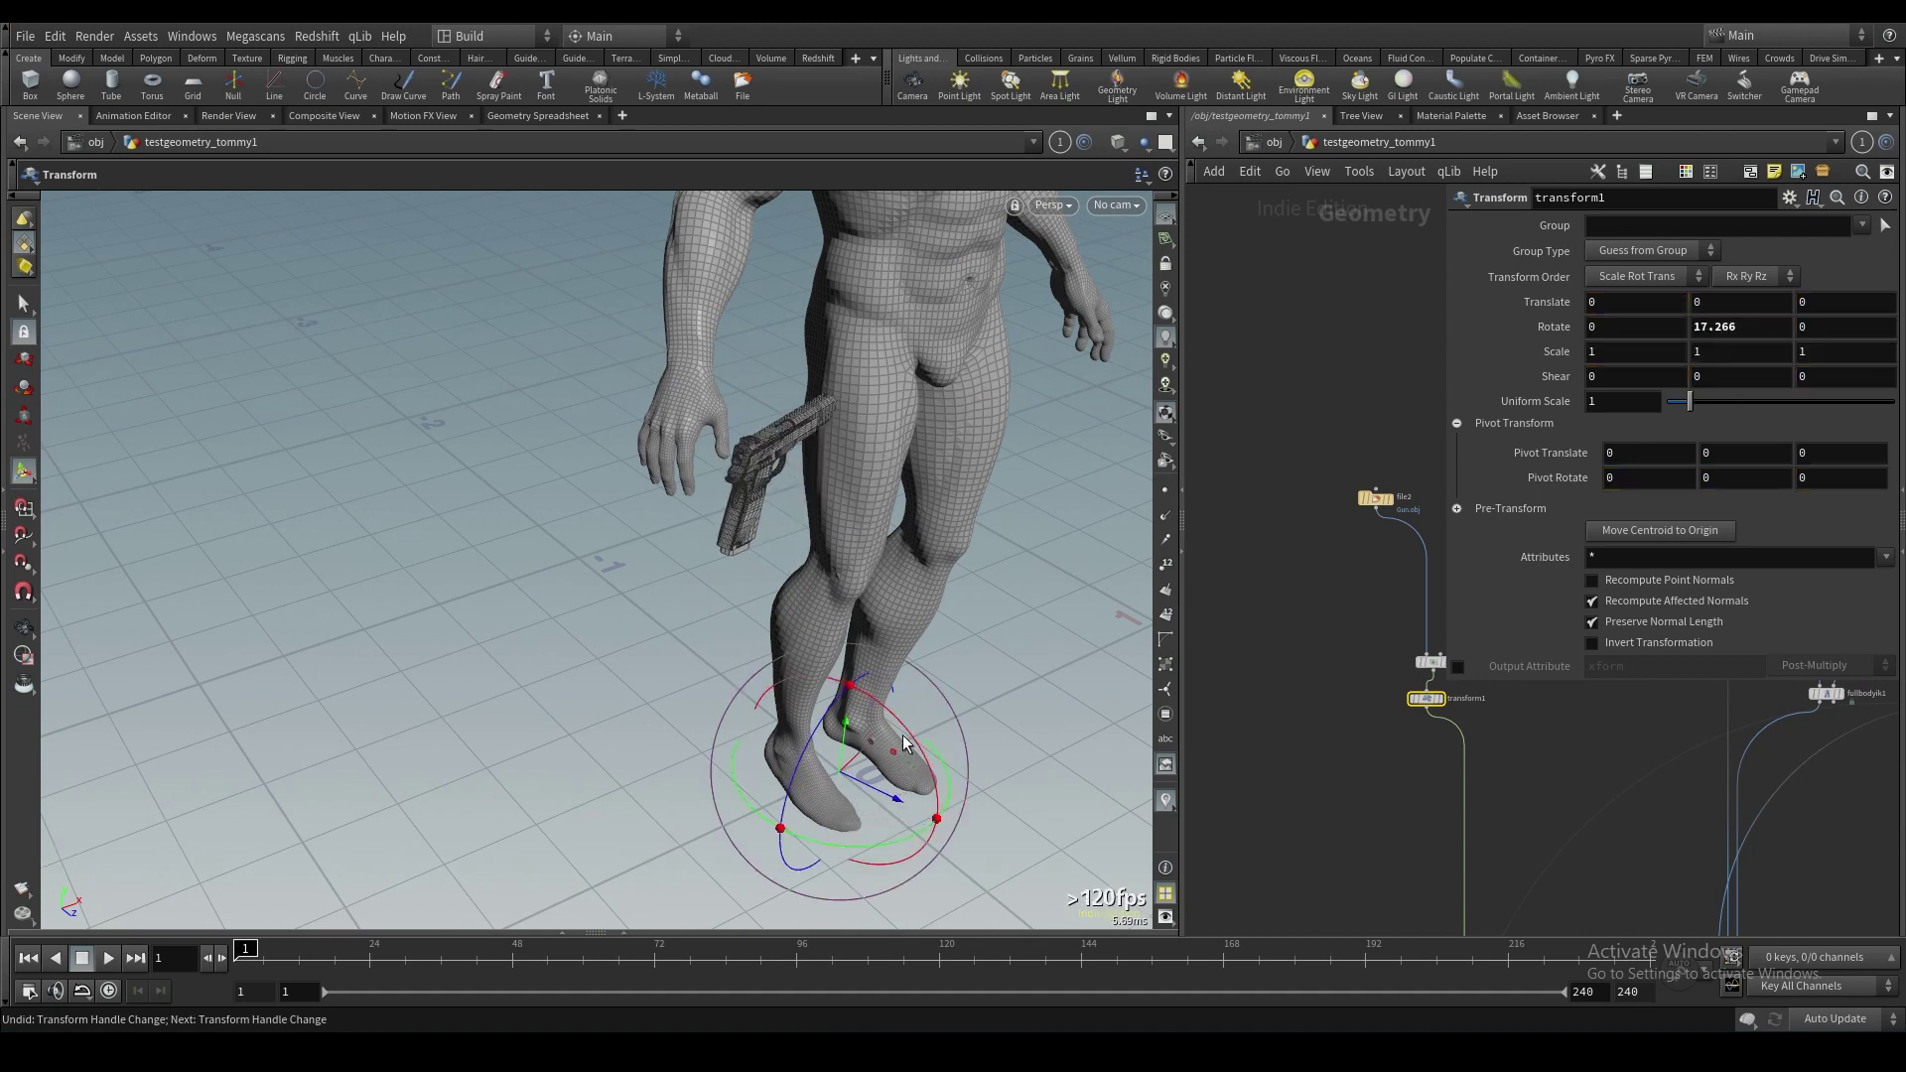
mouse_move(1554, 328)
mouse_down()
mouse_move(1480, 330)
mouse_move(1569, 336)
mouse_up()
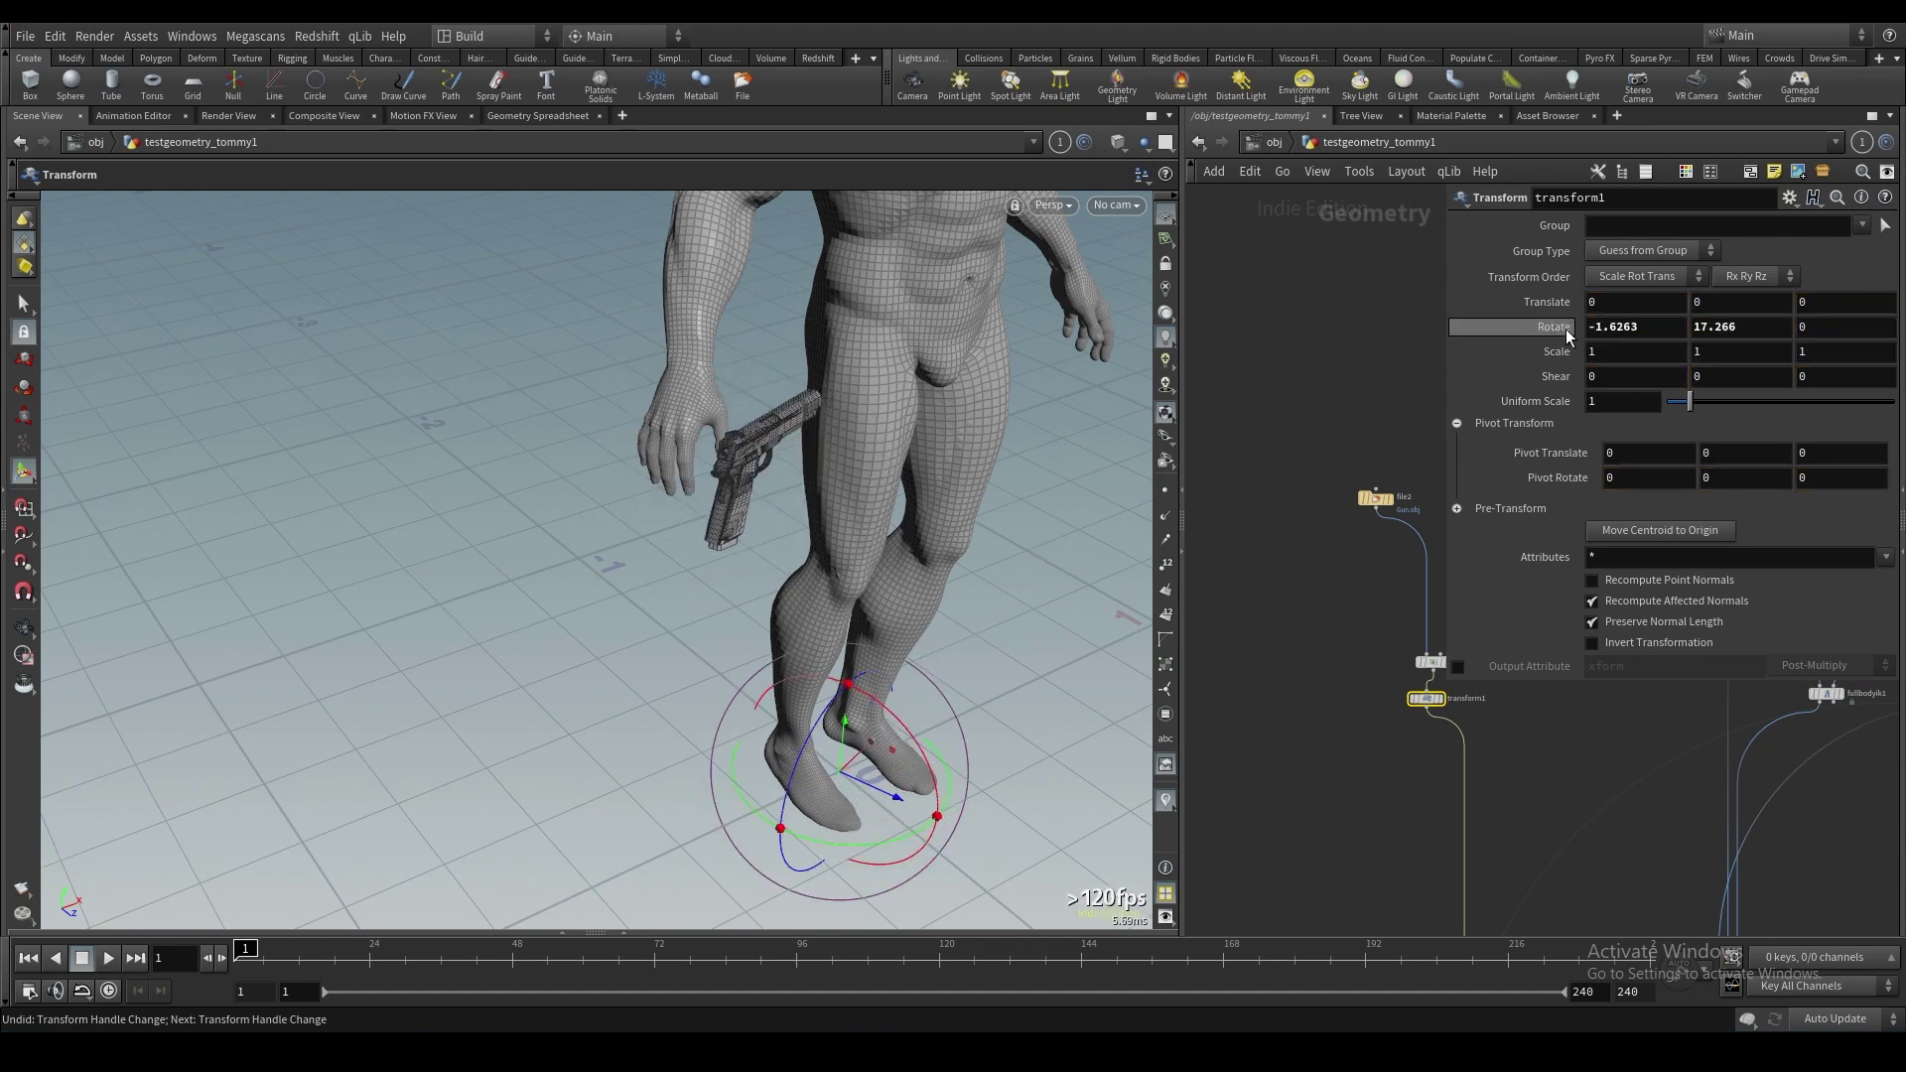
ctrl+middle_click(1567, 335)
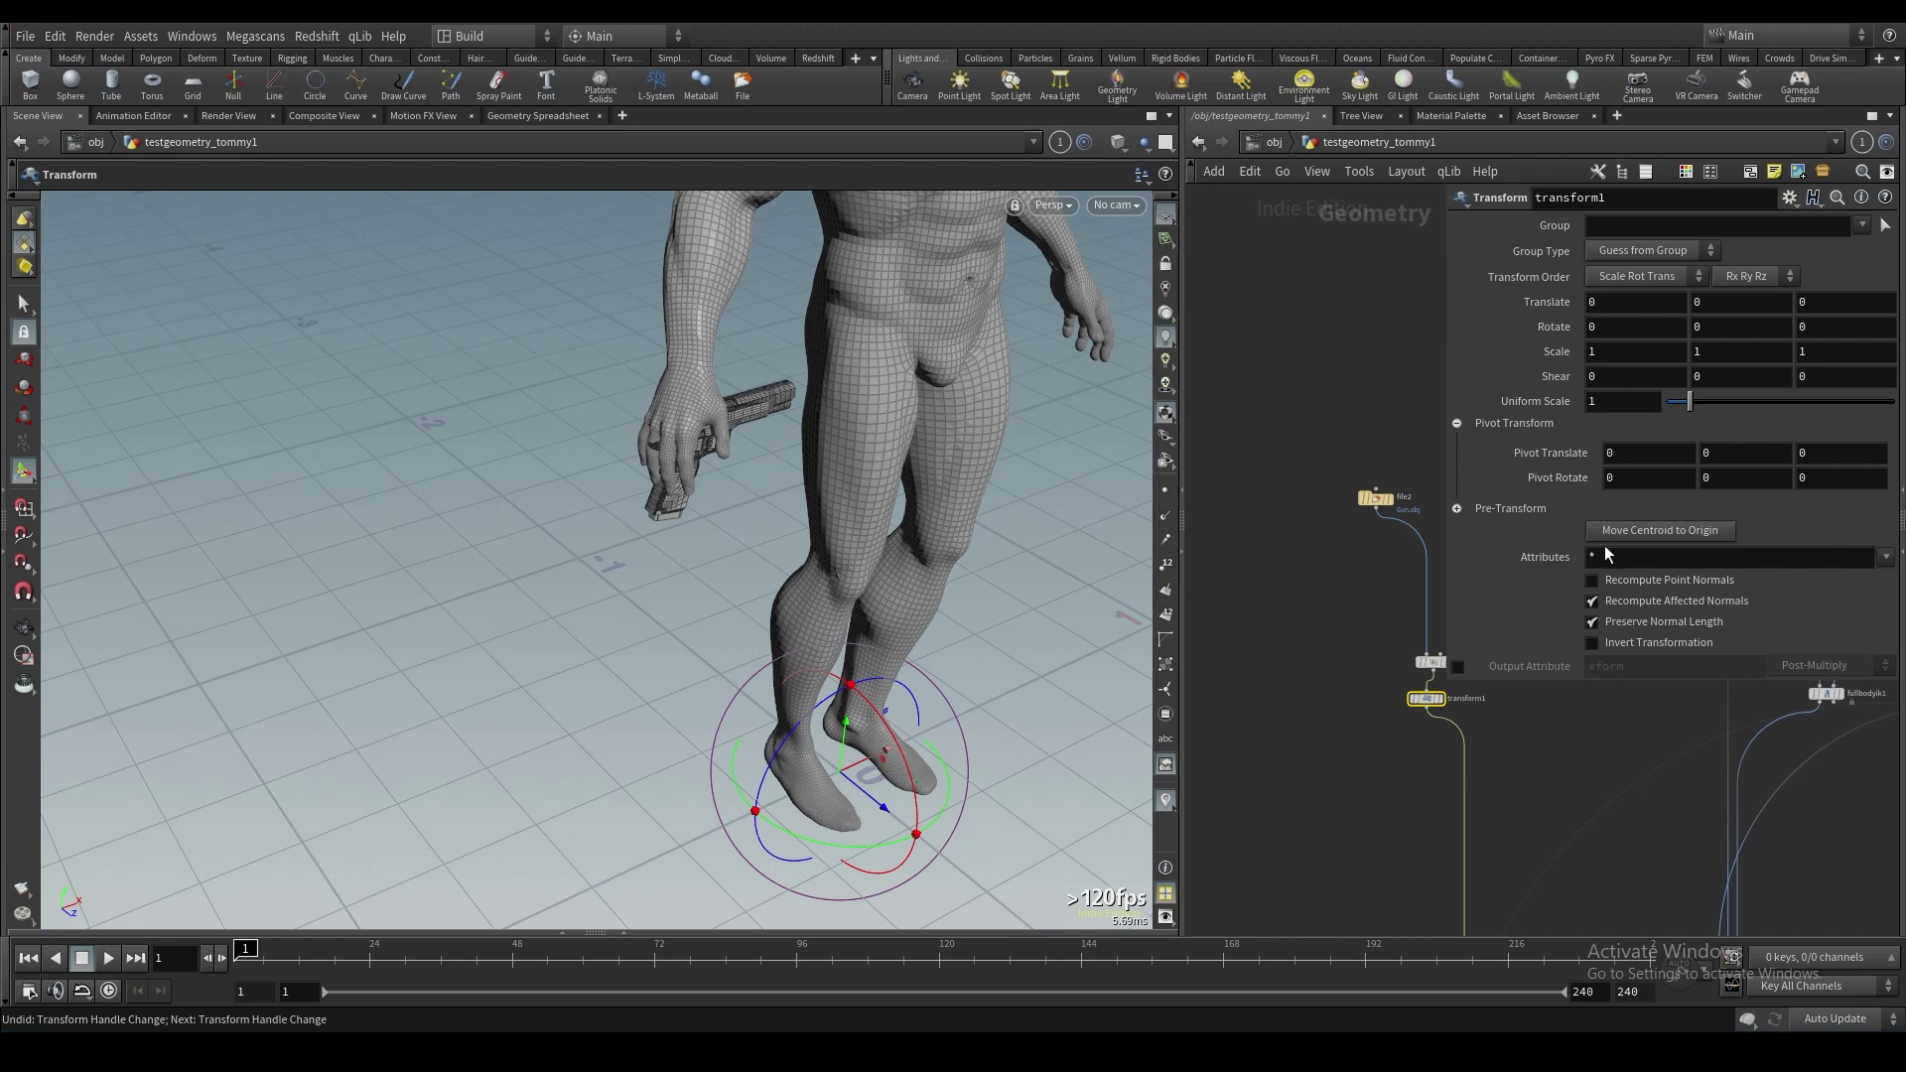
Center the Transform node's pivot on the gun with Move Centroid to Origin, and reset Translate to 0.
click(1676, 532)
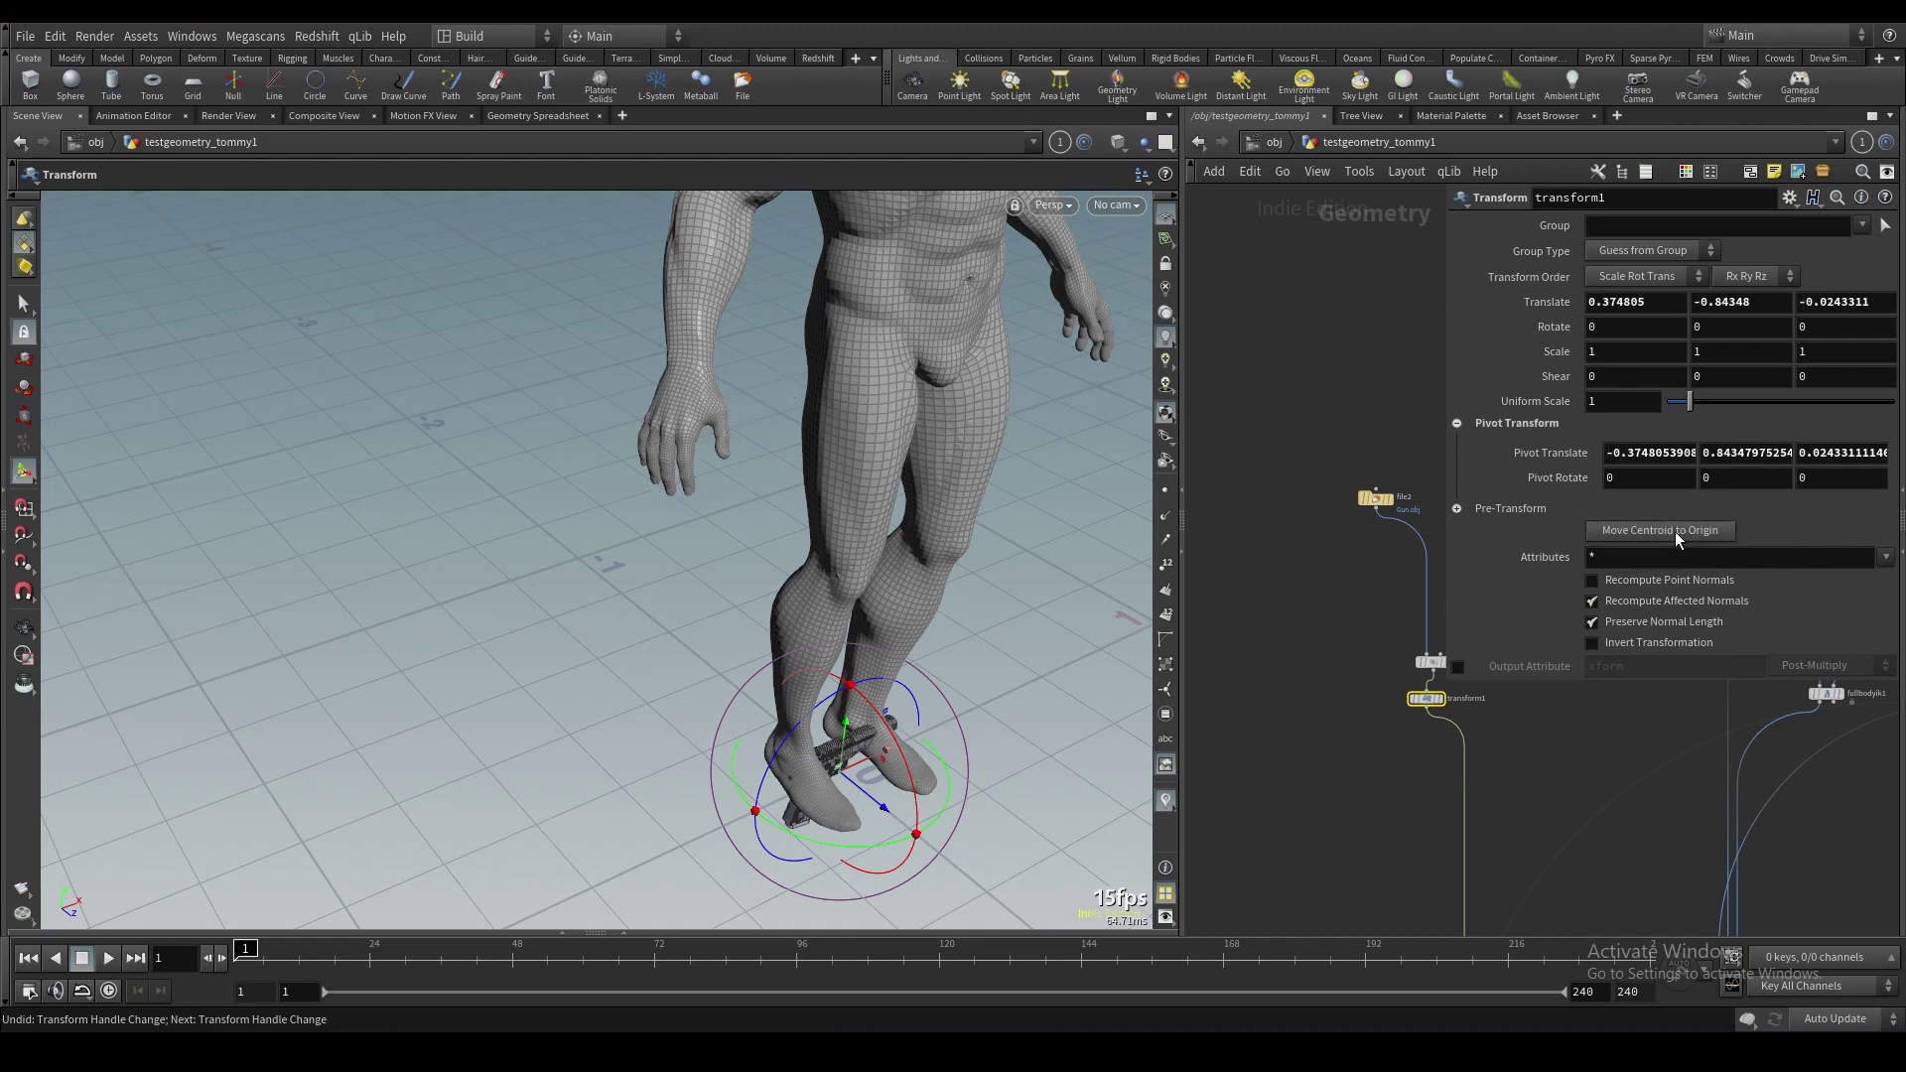
ctrl+middle_click(1567, 301)
Turn the gun to match the right hand's grip, with rotation about 85.9, -17.8, -101.2, and bring it closer to the palm.
alt+drag(744, 468, 591, 434)
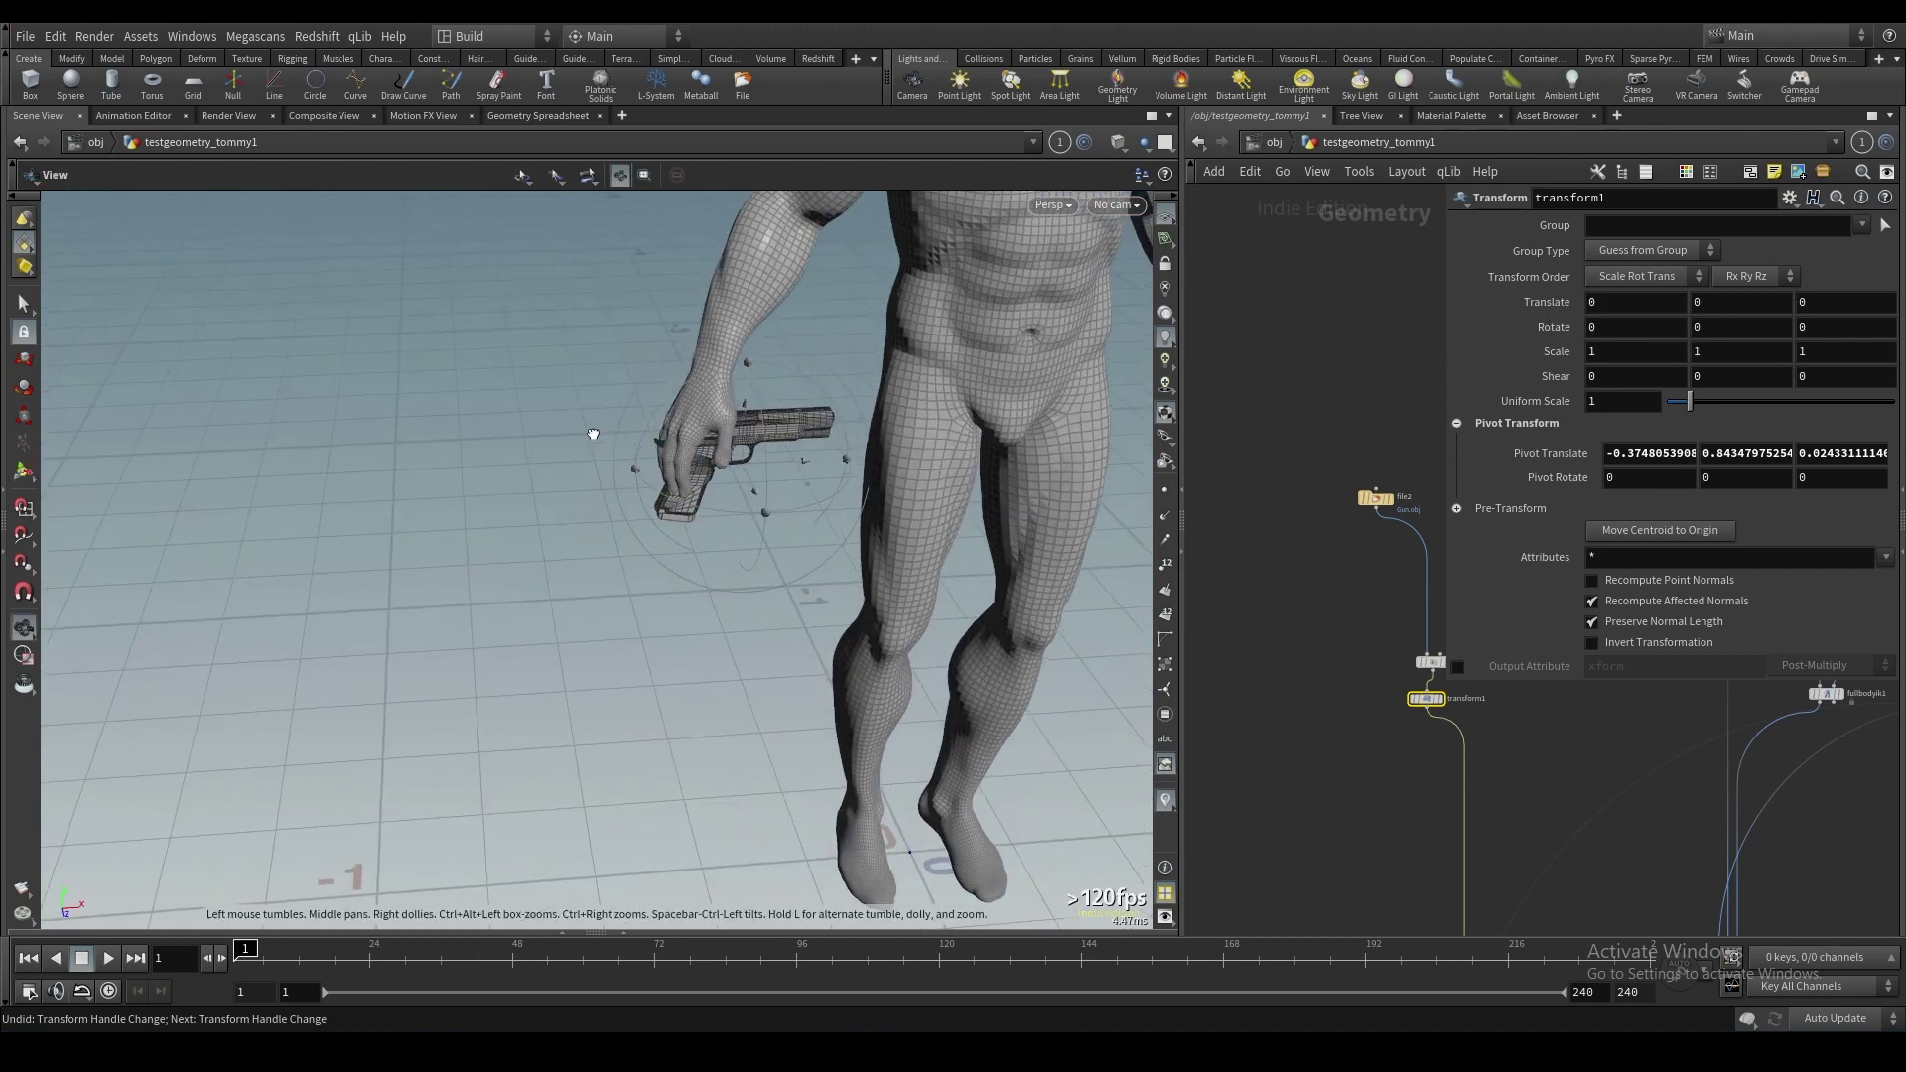
alt+middle_drag(681, 470, 697, 549)
key(Return)
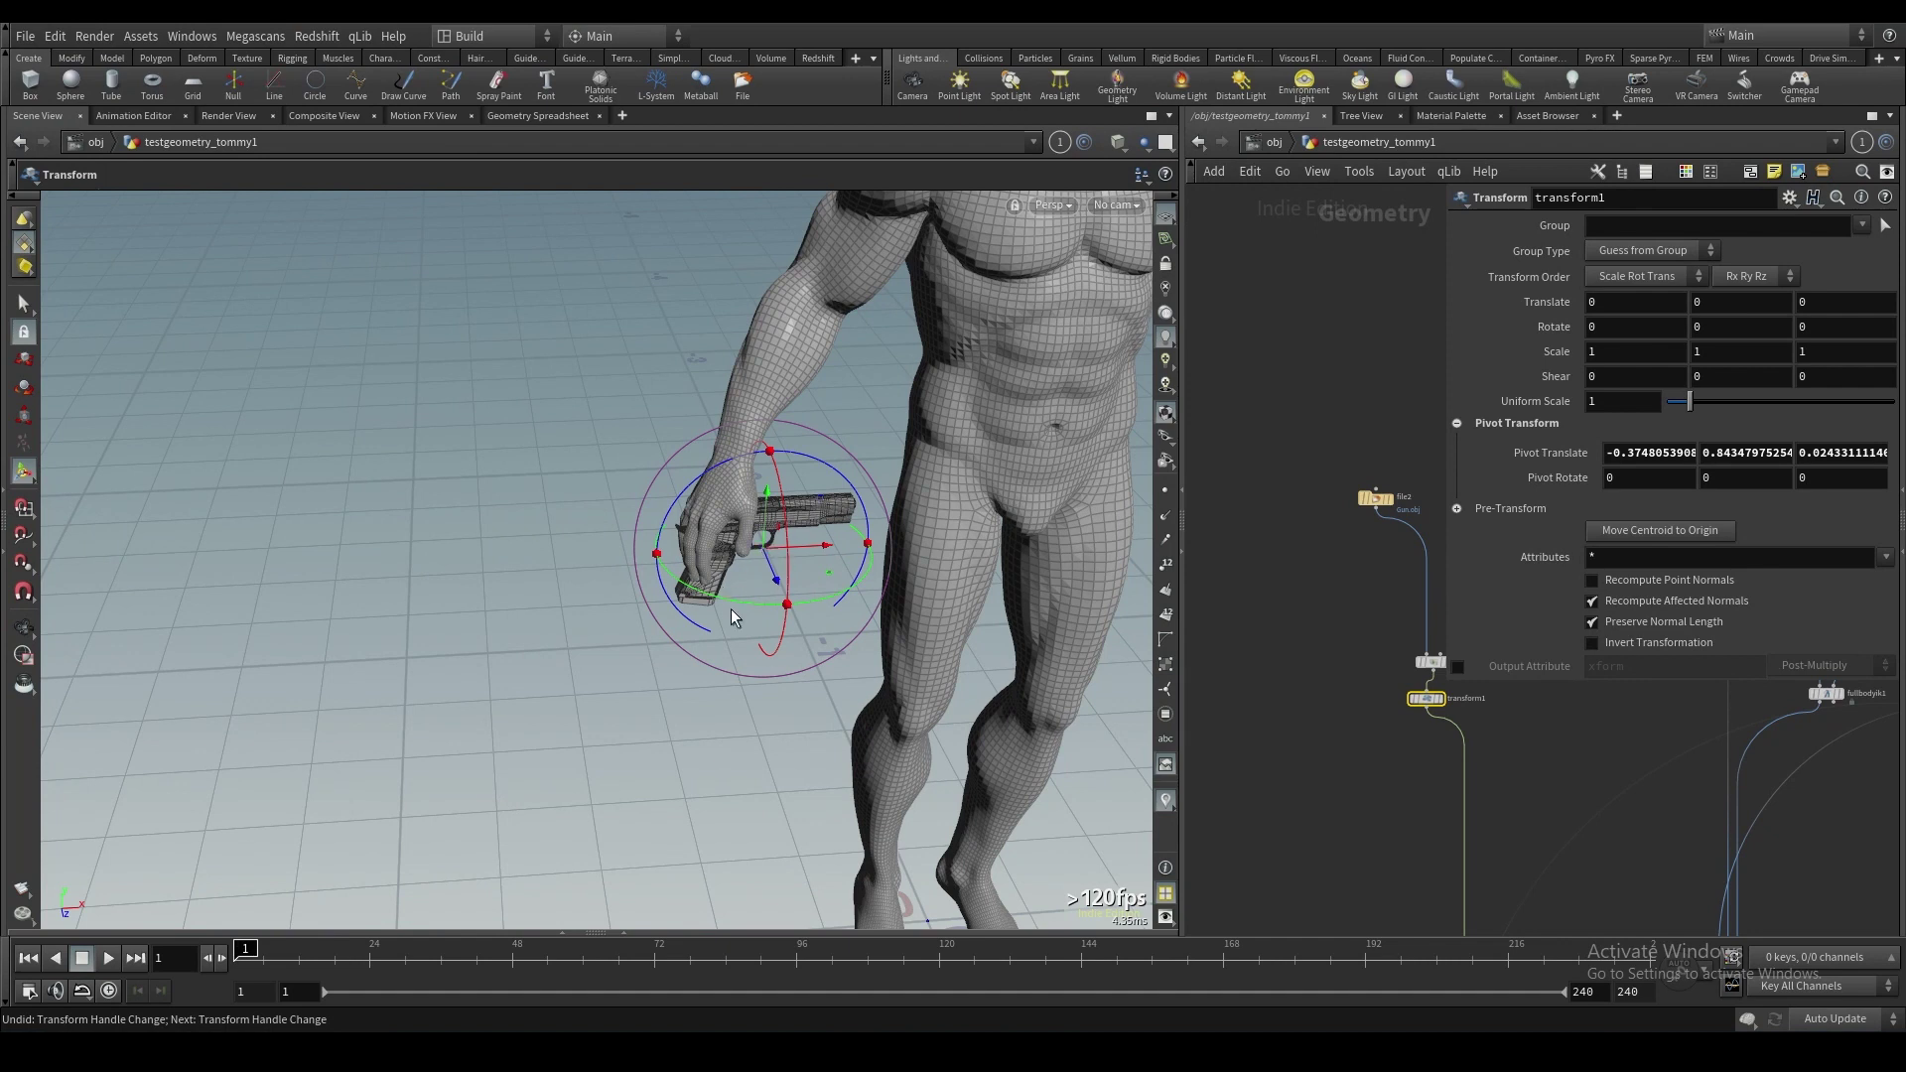
drag(723, 602, 661, 531)
alt+right_drag(717, 488, 789, 515)
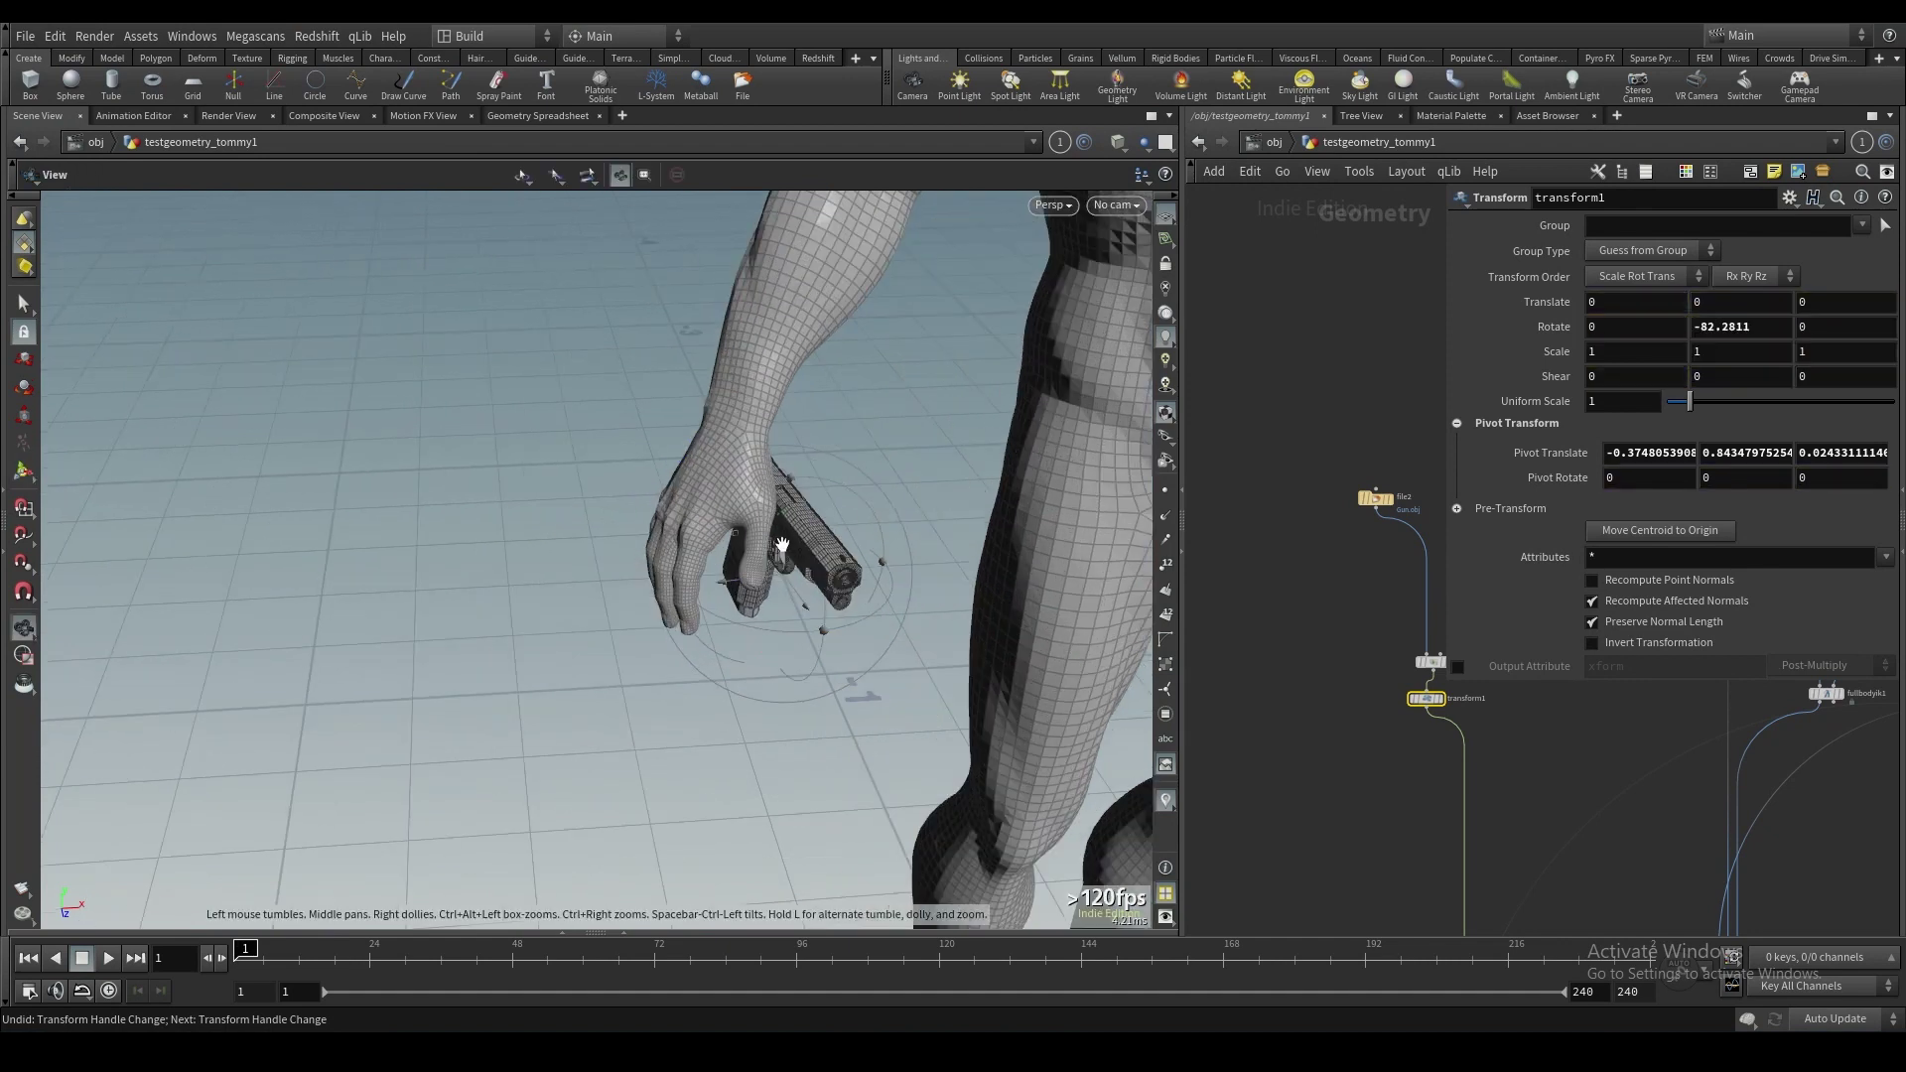
drag(753, 586, 850, 644)
alt+drag(813, 519, 783, 689)
drag(745, 614, 767, 596)
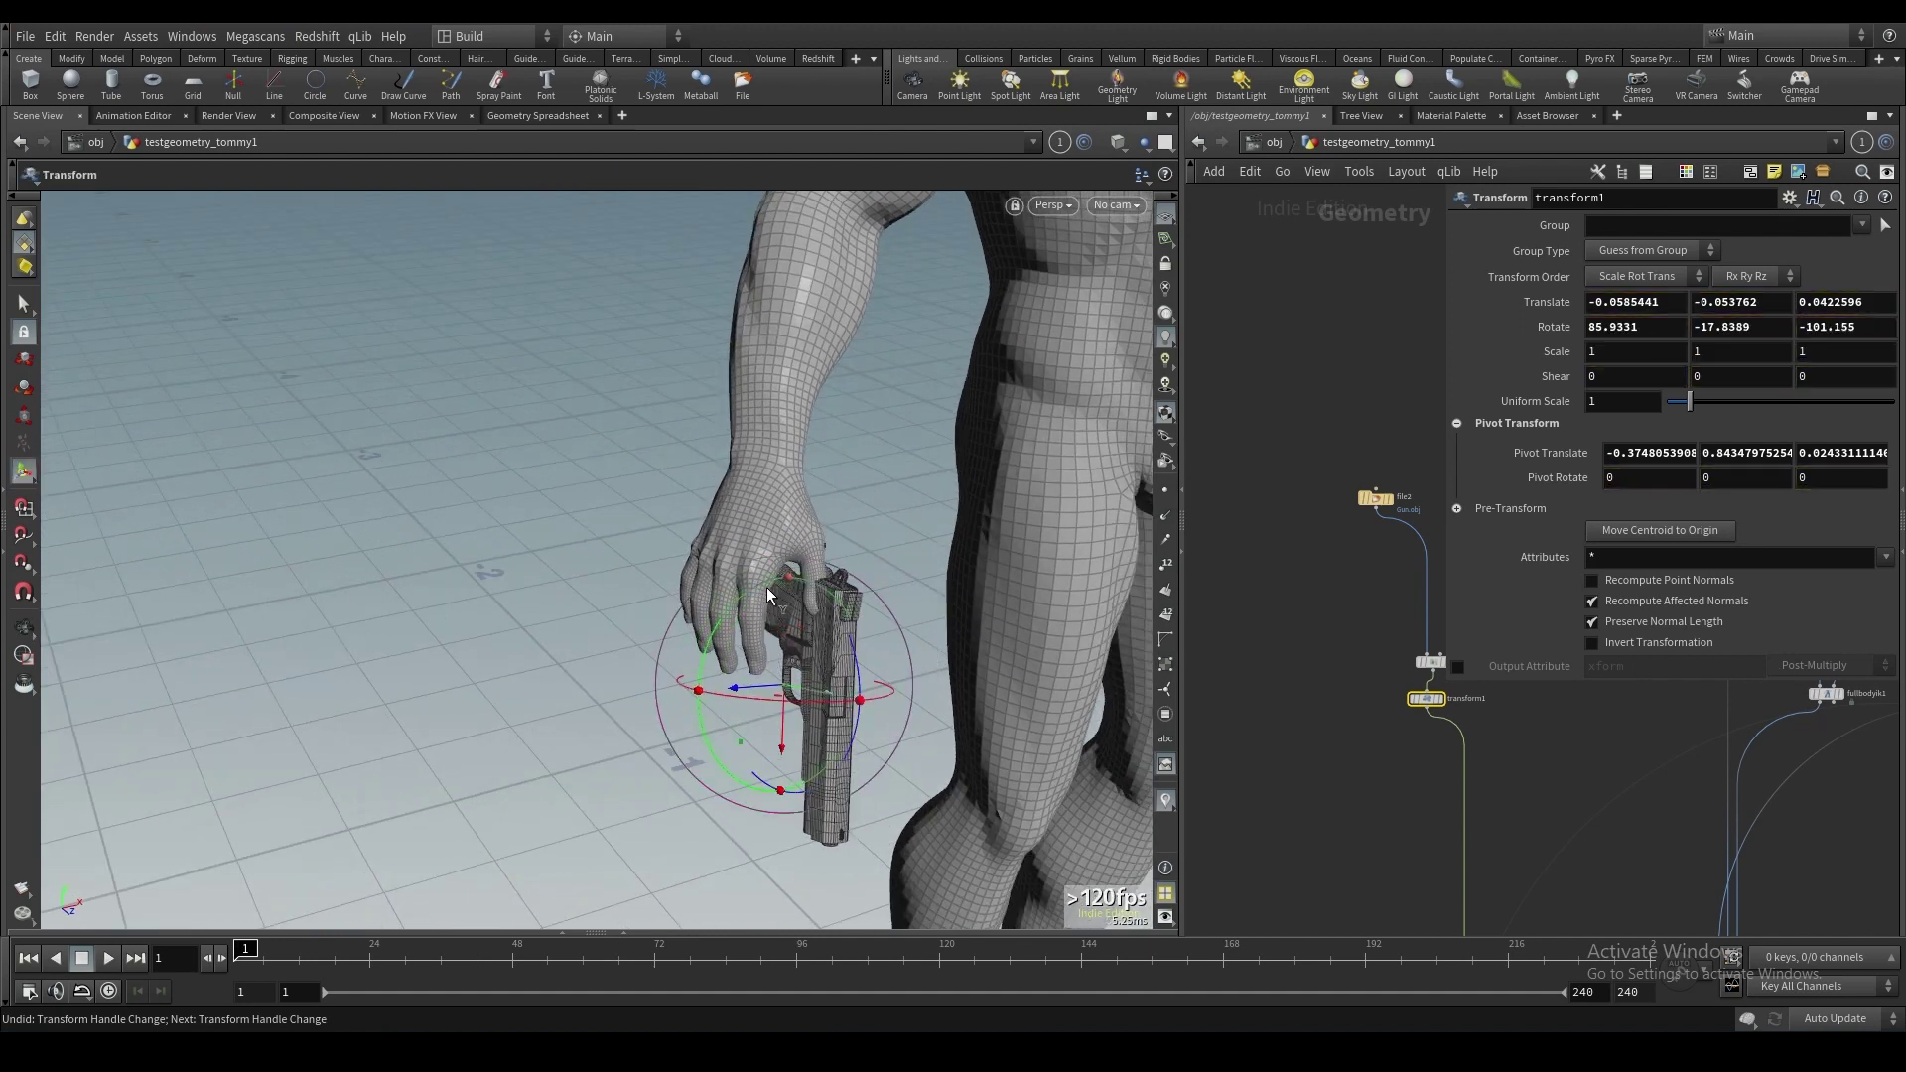
Fit the gun's grip against the palm at a Translate of about -0.089, -0.047, 0.047.
drag(778, 693, 974, 616)
drag(812, 711, 437, 596)
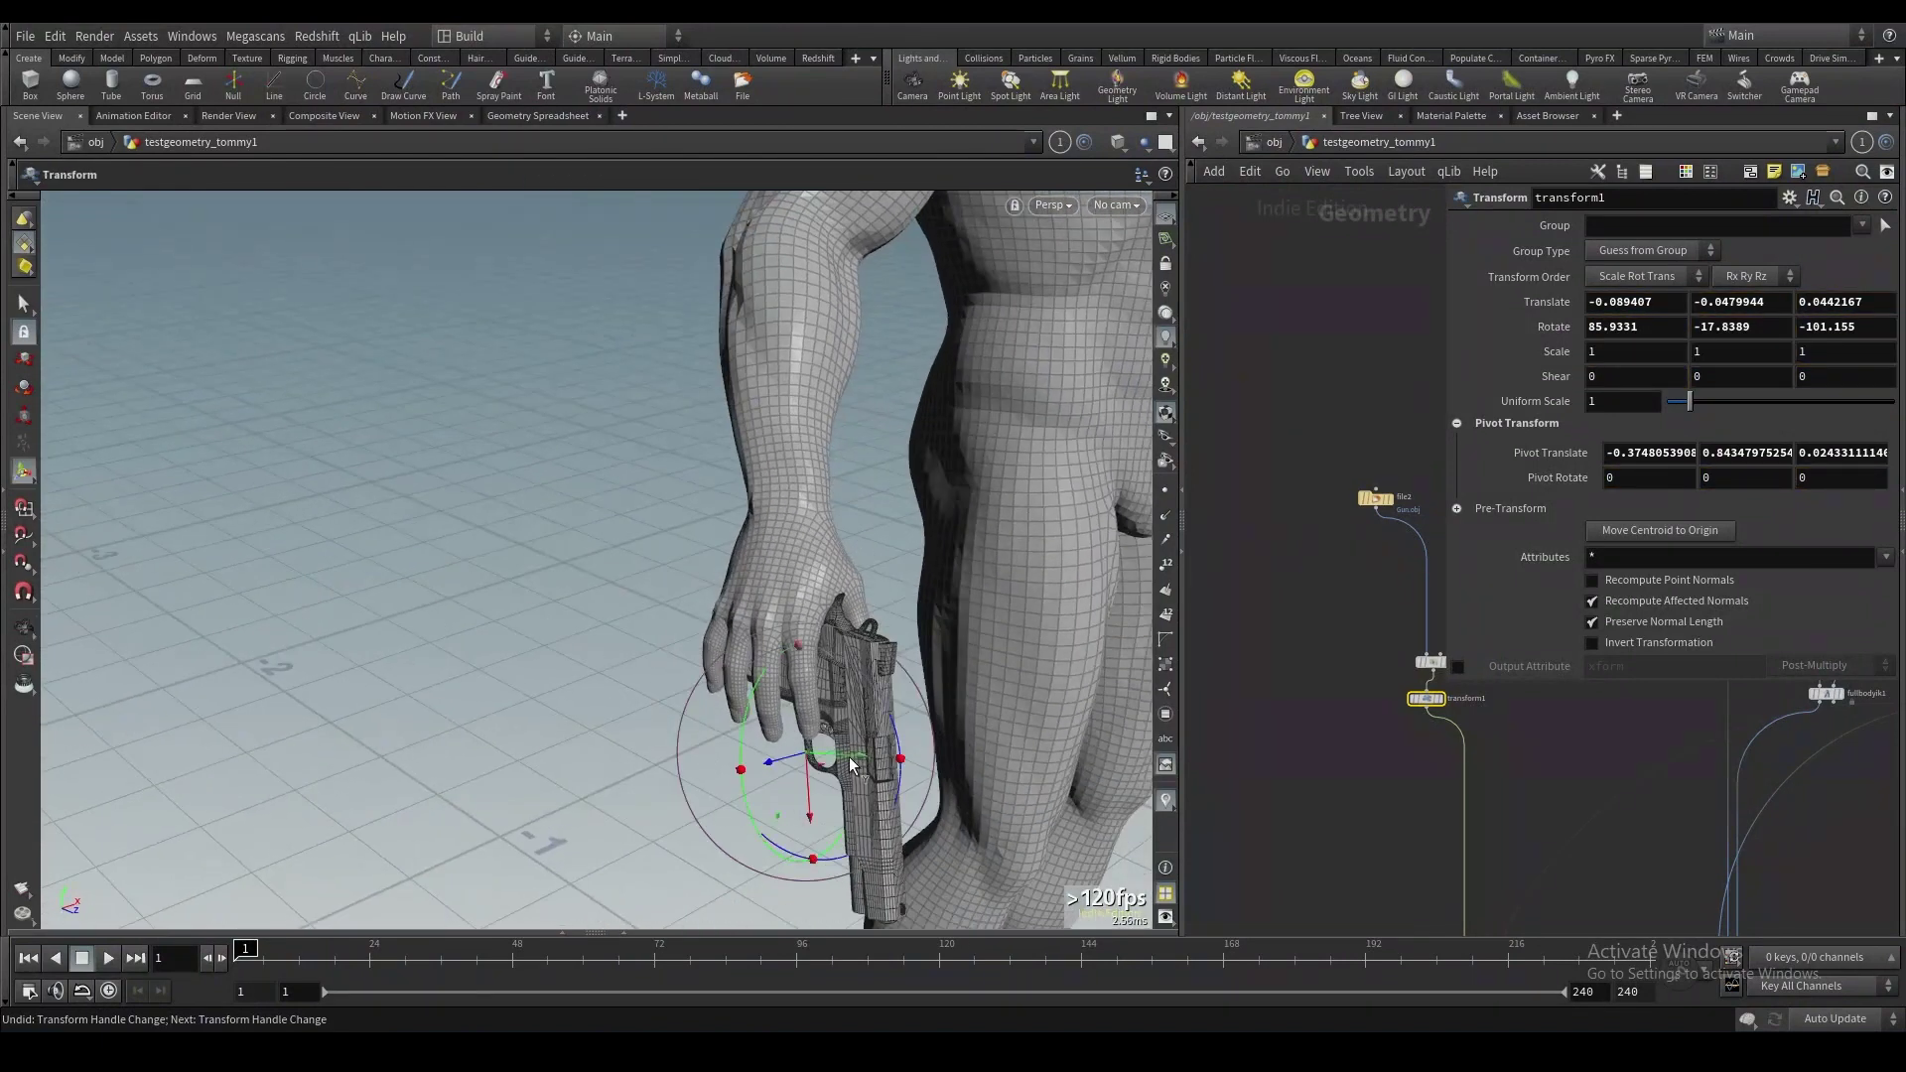
drag(849, 766, 609, 486)
Line up the gun's File, Match Size and Transform nodes in a straight vertical chain.
scroll(1326, 711, down, 2)
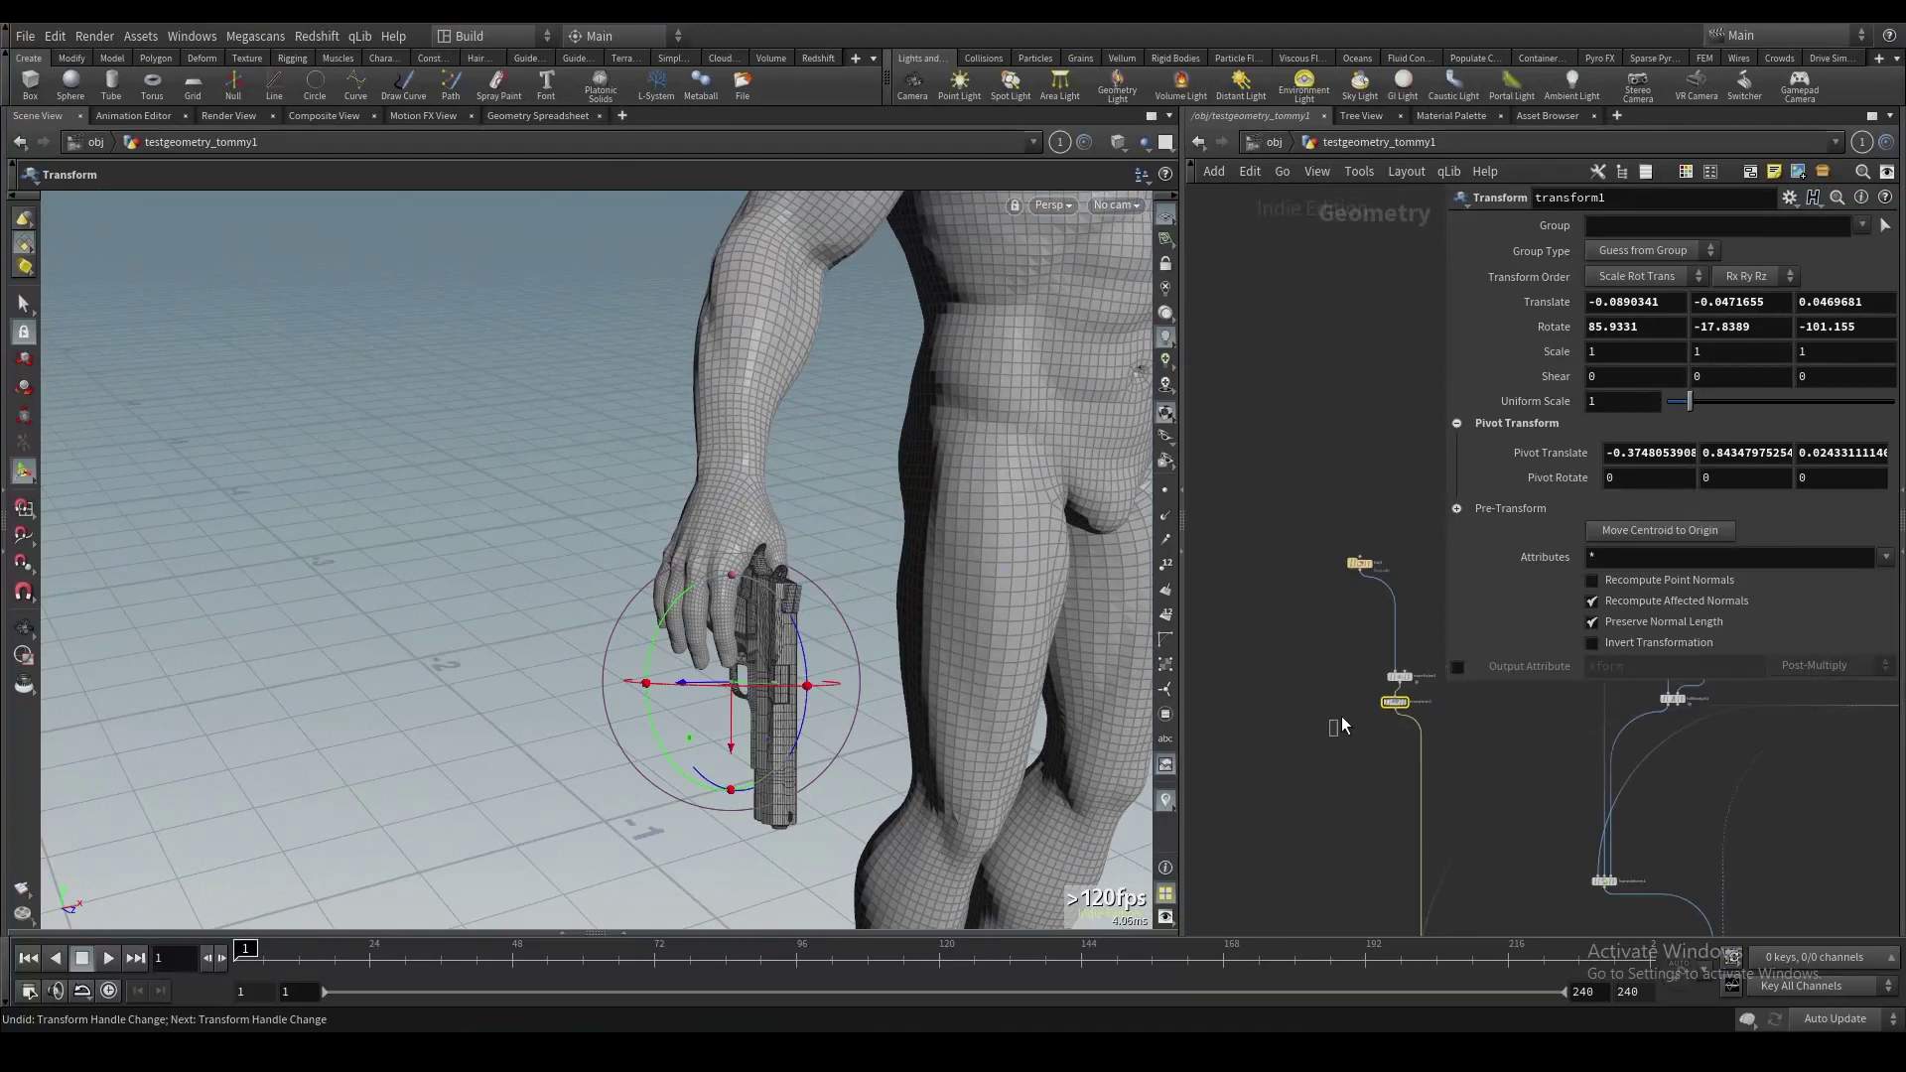
drag(1342, 717, 1313, 786)
key(a)
click(1327, 734)
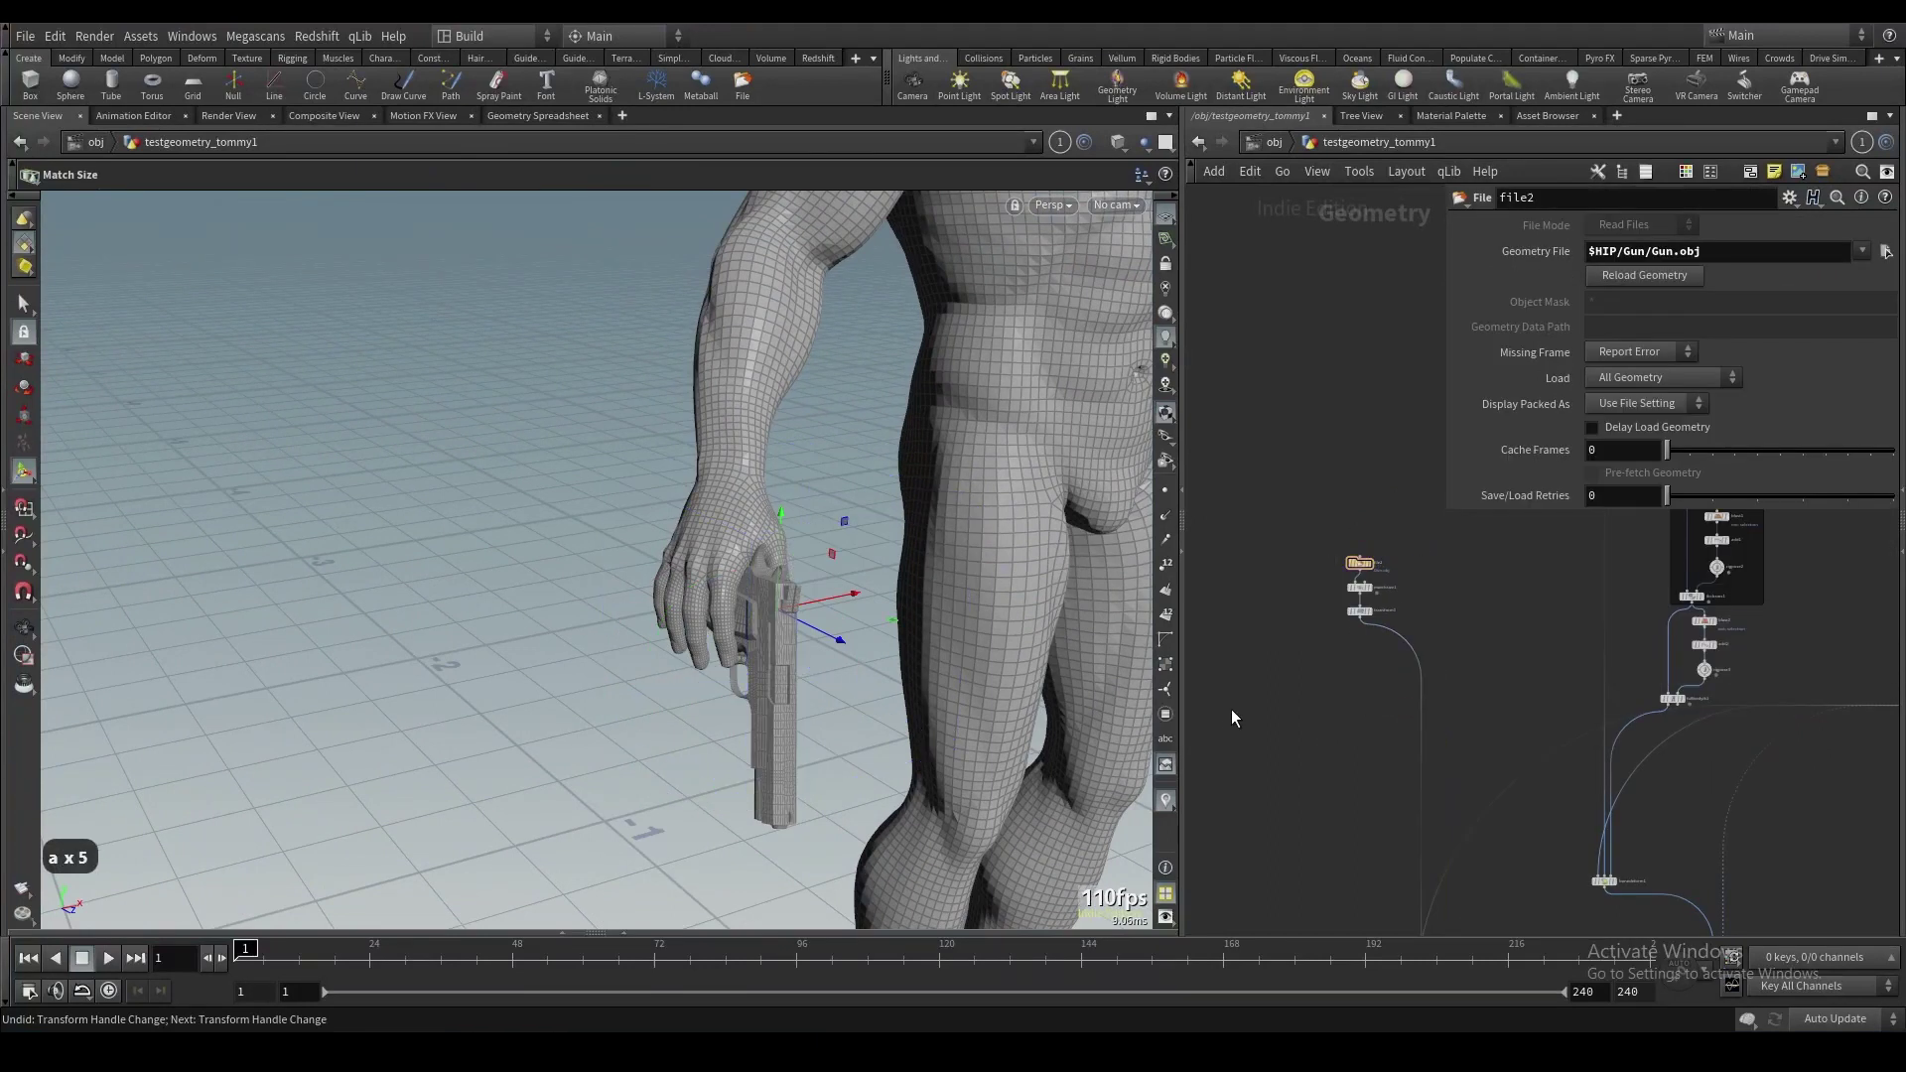
Examine the gun's fit in the hand from another angle and the layout of the rig's node network.
key(Escape)
drag(735, 622, 907, 601)
key(Return)
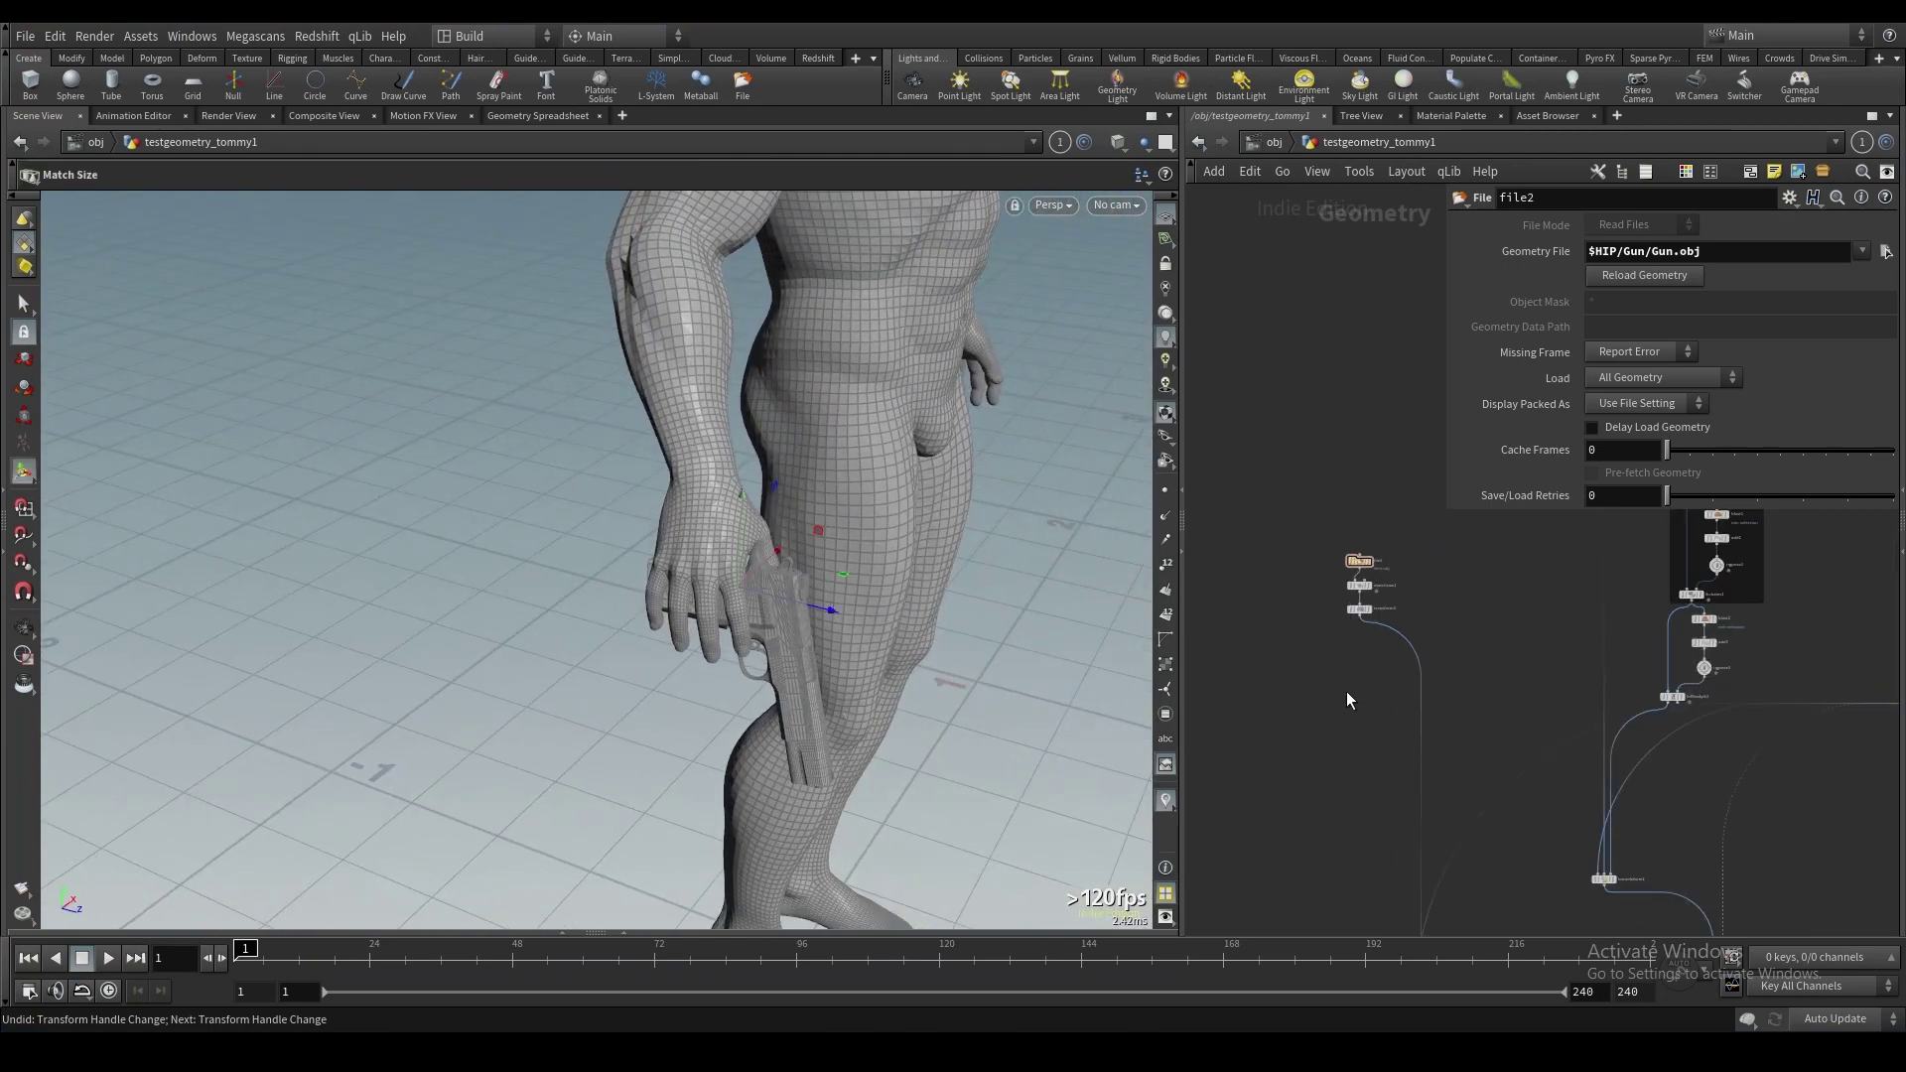
middle_drag(1346, 725, 1370, 651)
middle_drag(1778, 608, 1553, 718)
scroll(1553, 718, down, 2)
scroll(1547, 710, up, 2)
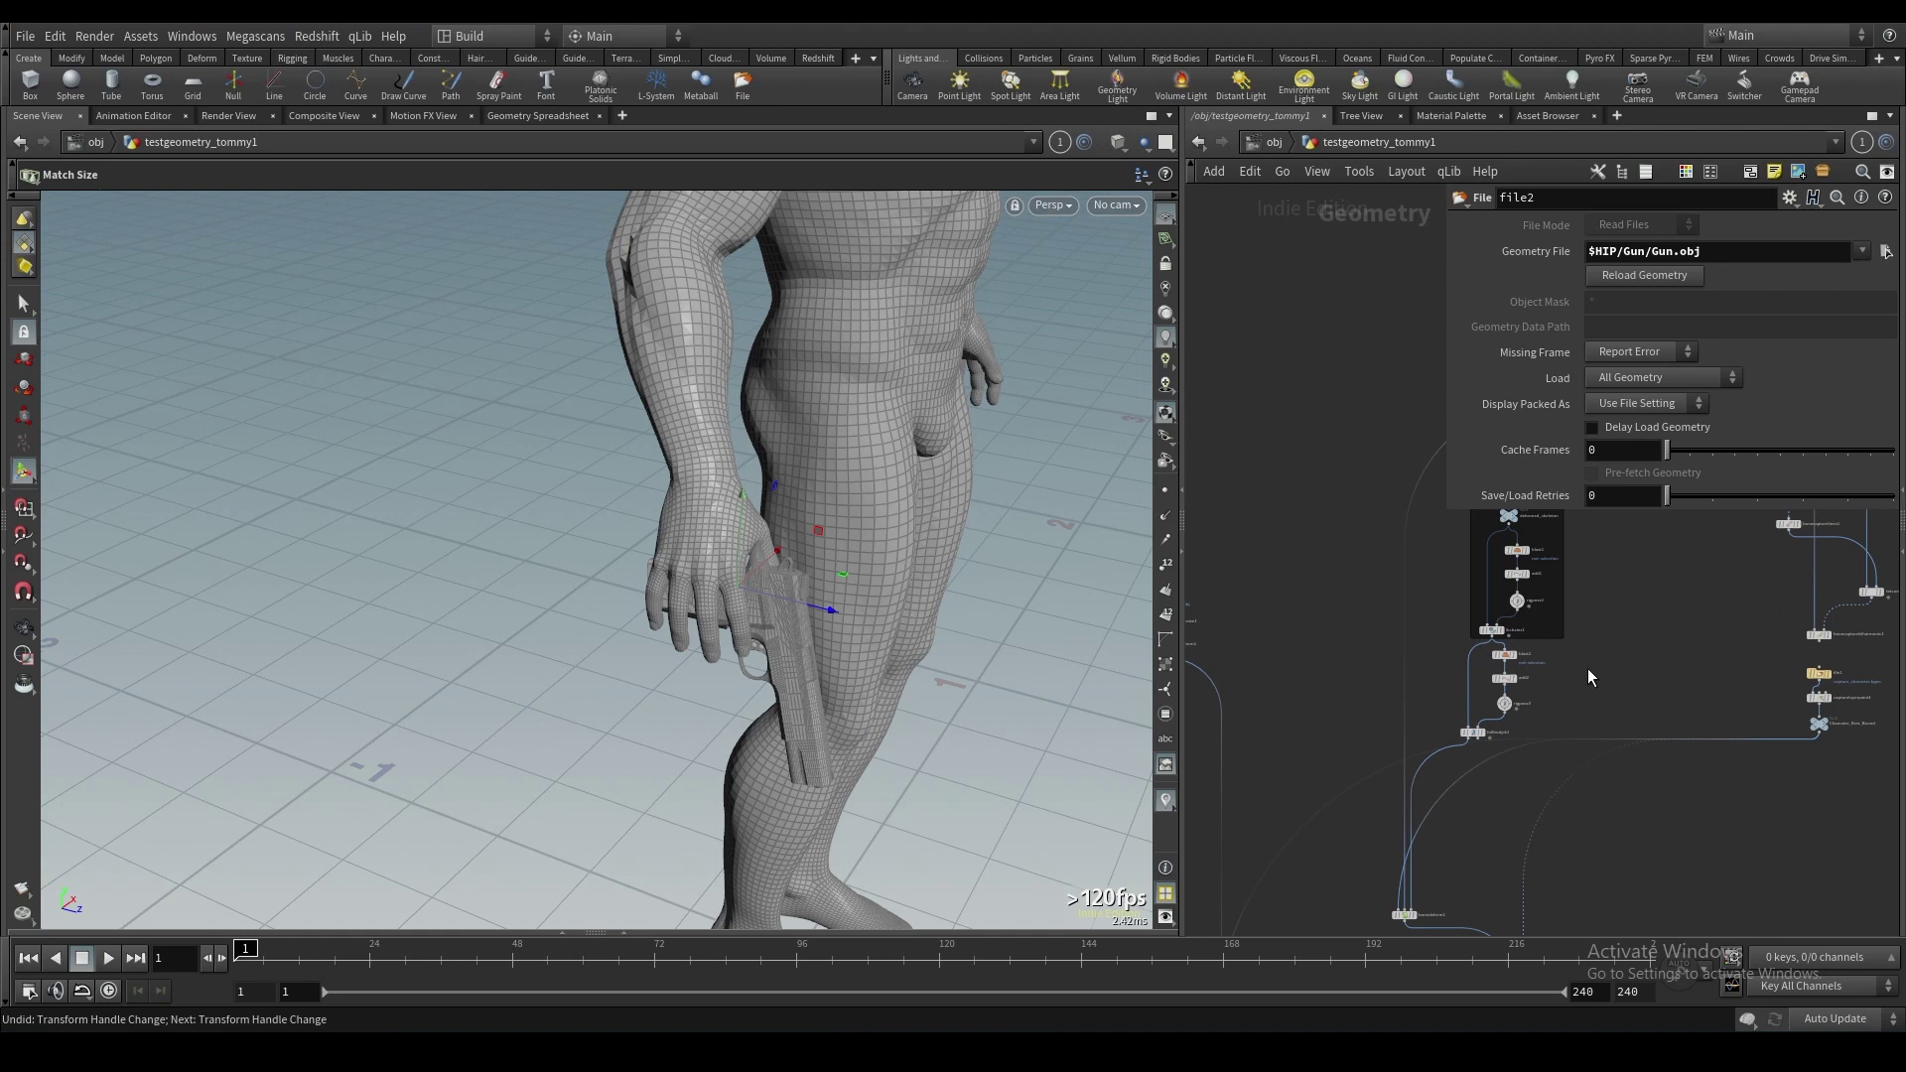
scroll(1608, 692, down, 3)
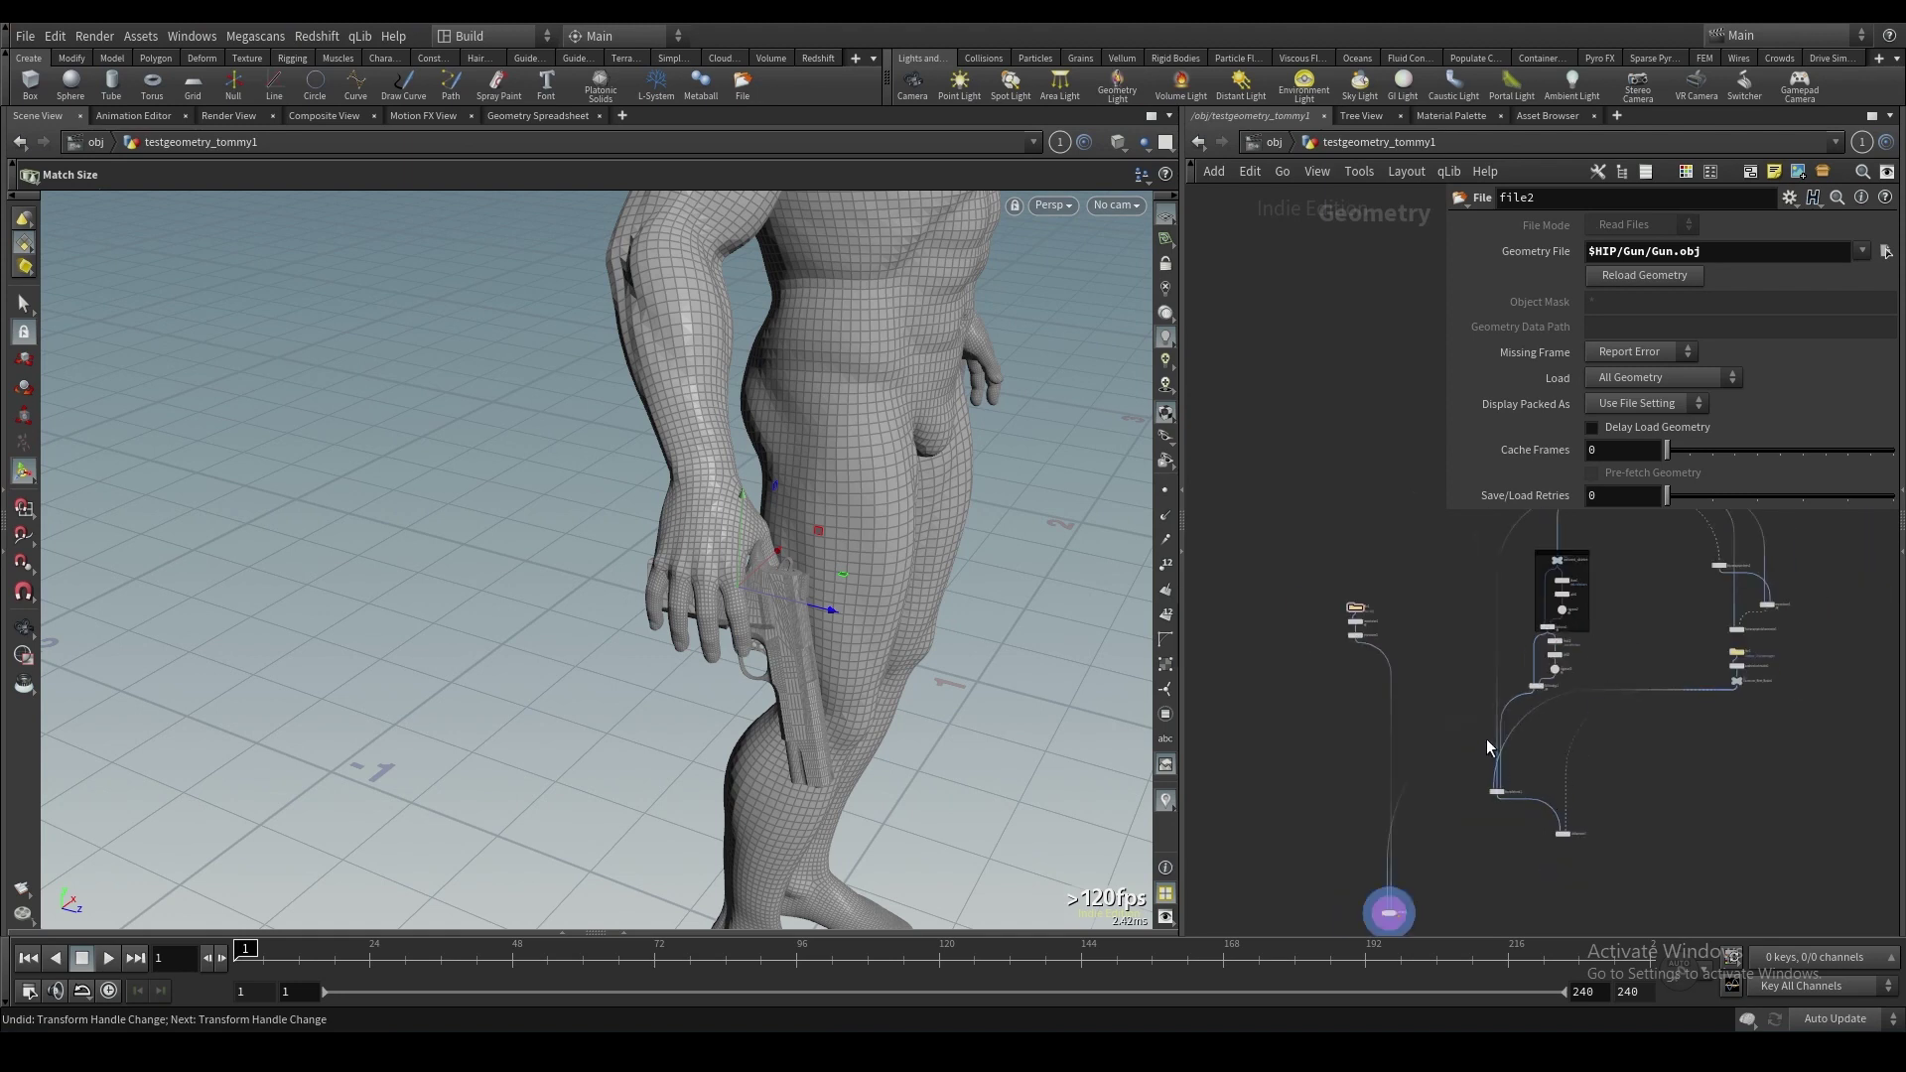
scroll(1470, 725, up, 3)
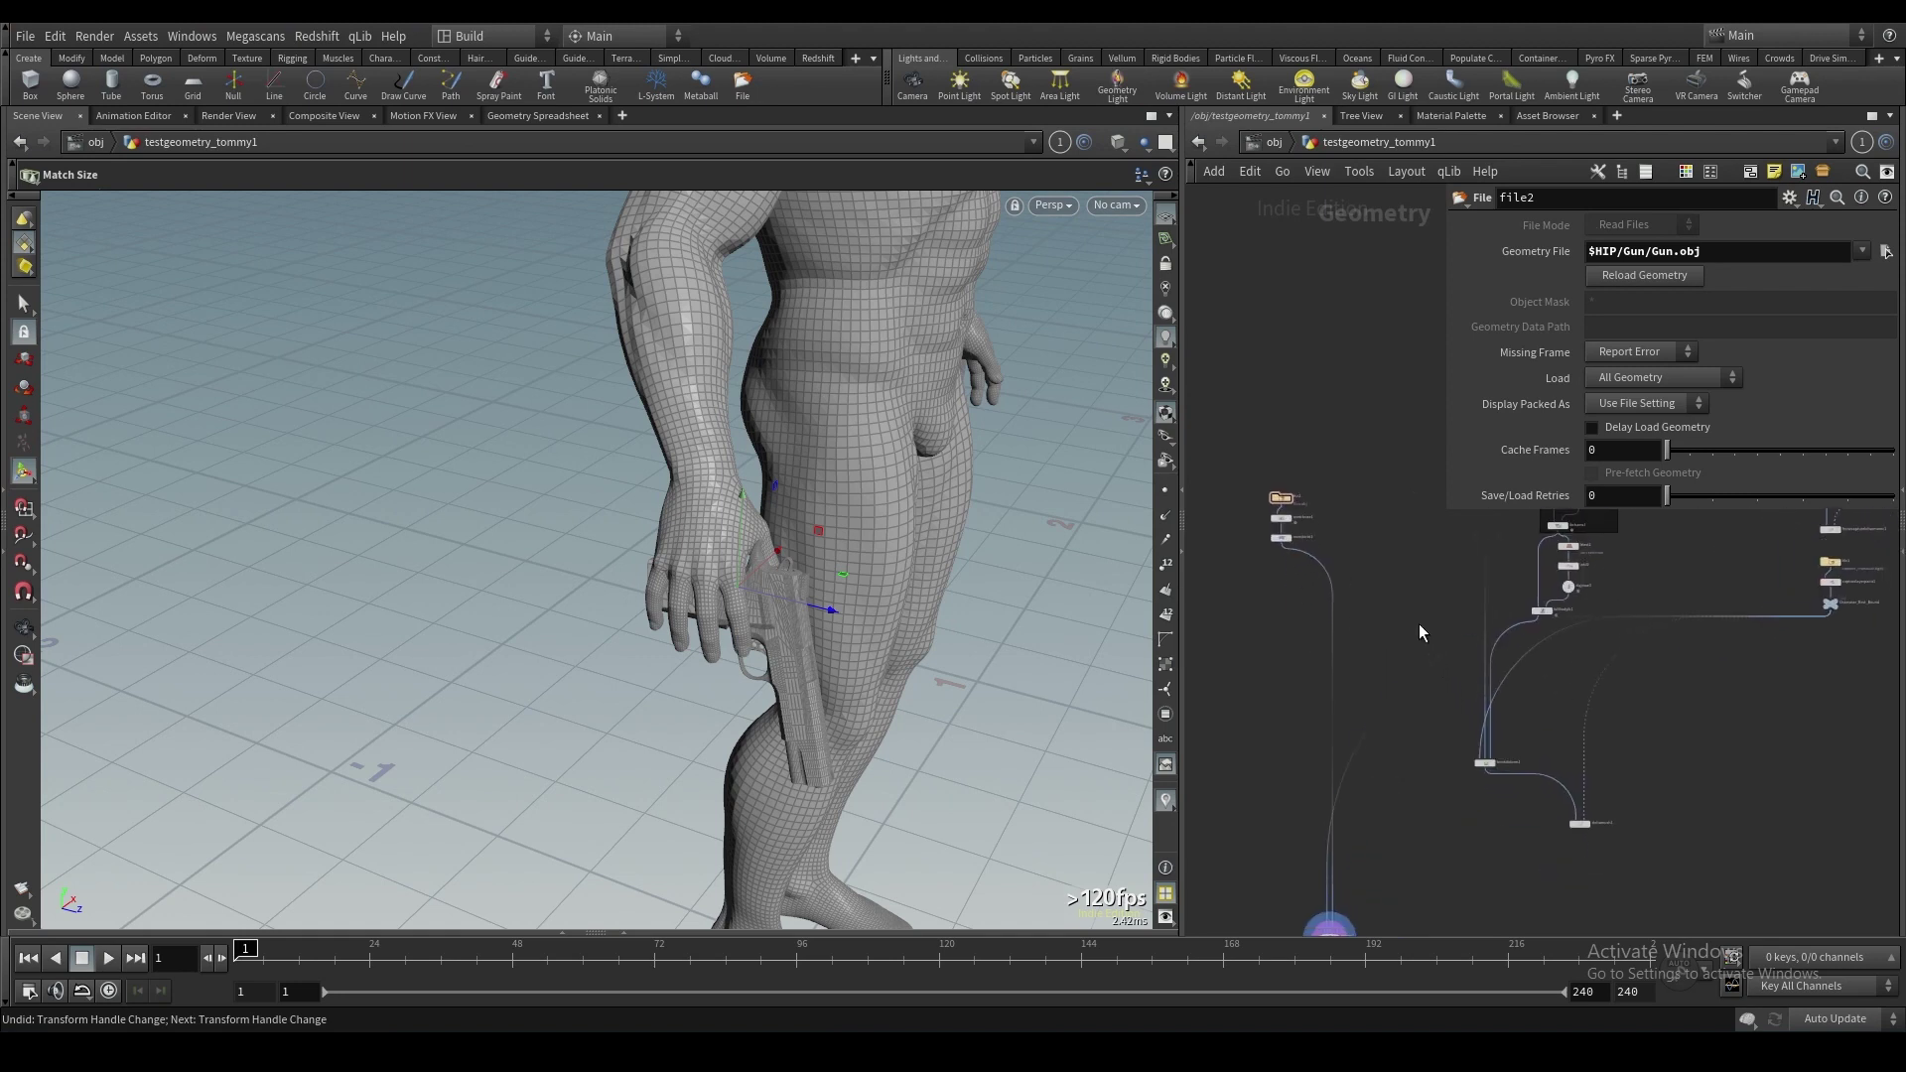
Cut the character's wire into the merge node to isolate the gun, and reconnect the deformed character to it.
key(y)
mouse_move(1420, 628)
mouse_down()
mouse_move(1447, 787)
mouse_move(1420, 834)
mouse_up()
scroll(1390, 899, up, 1)
middle_drag(1395, 854, 1390, 778)
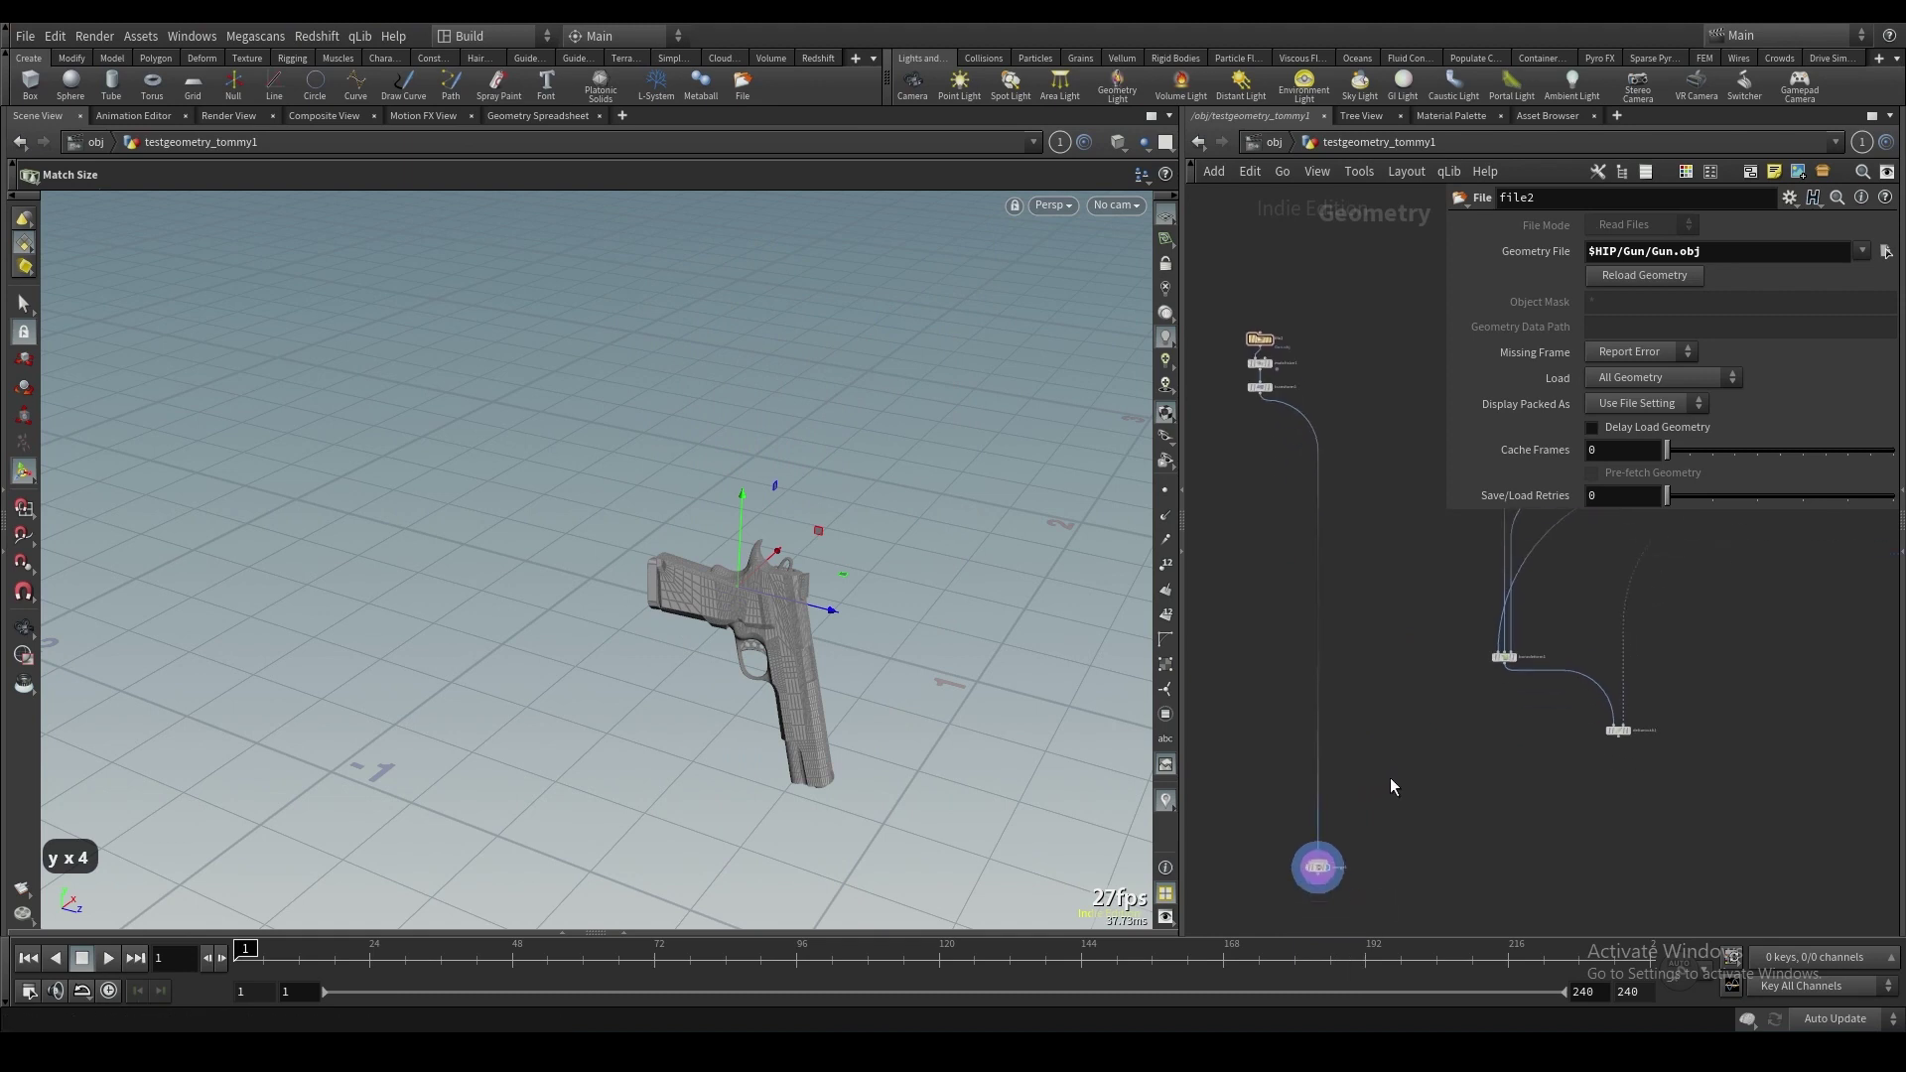
click(1317, 846)
click(1636, 753)
Test-move the right wrist joint in the upper Rig Pose node, and clear its transformations.
middle_drag(1404, 628, 1367, 742)
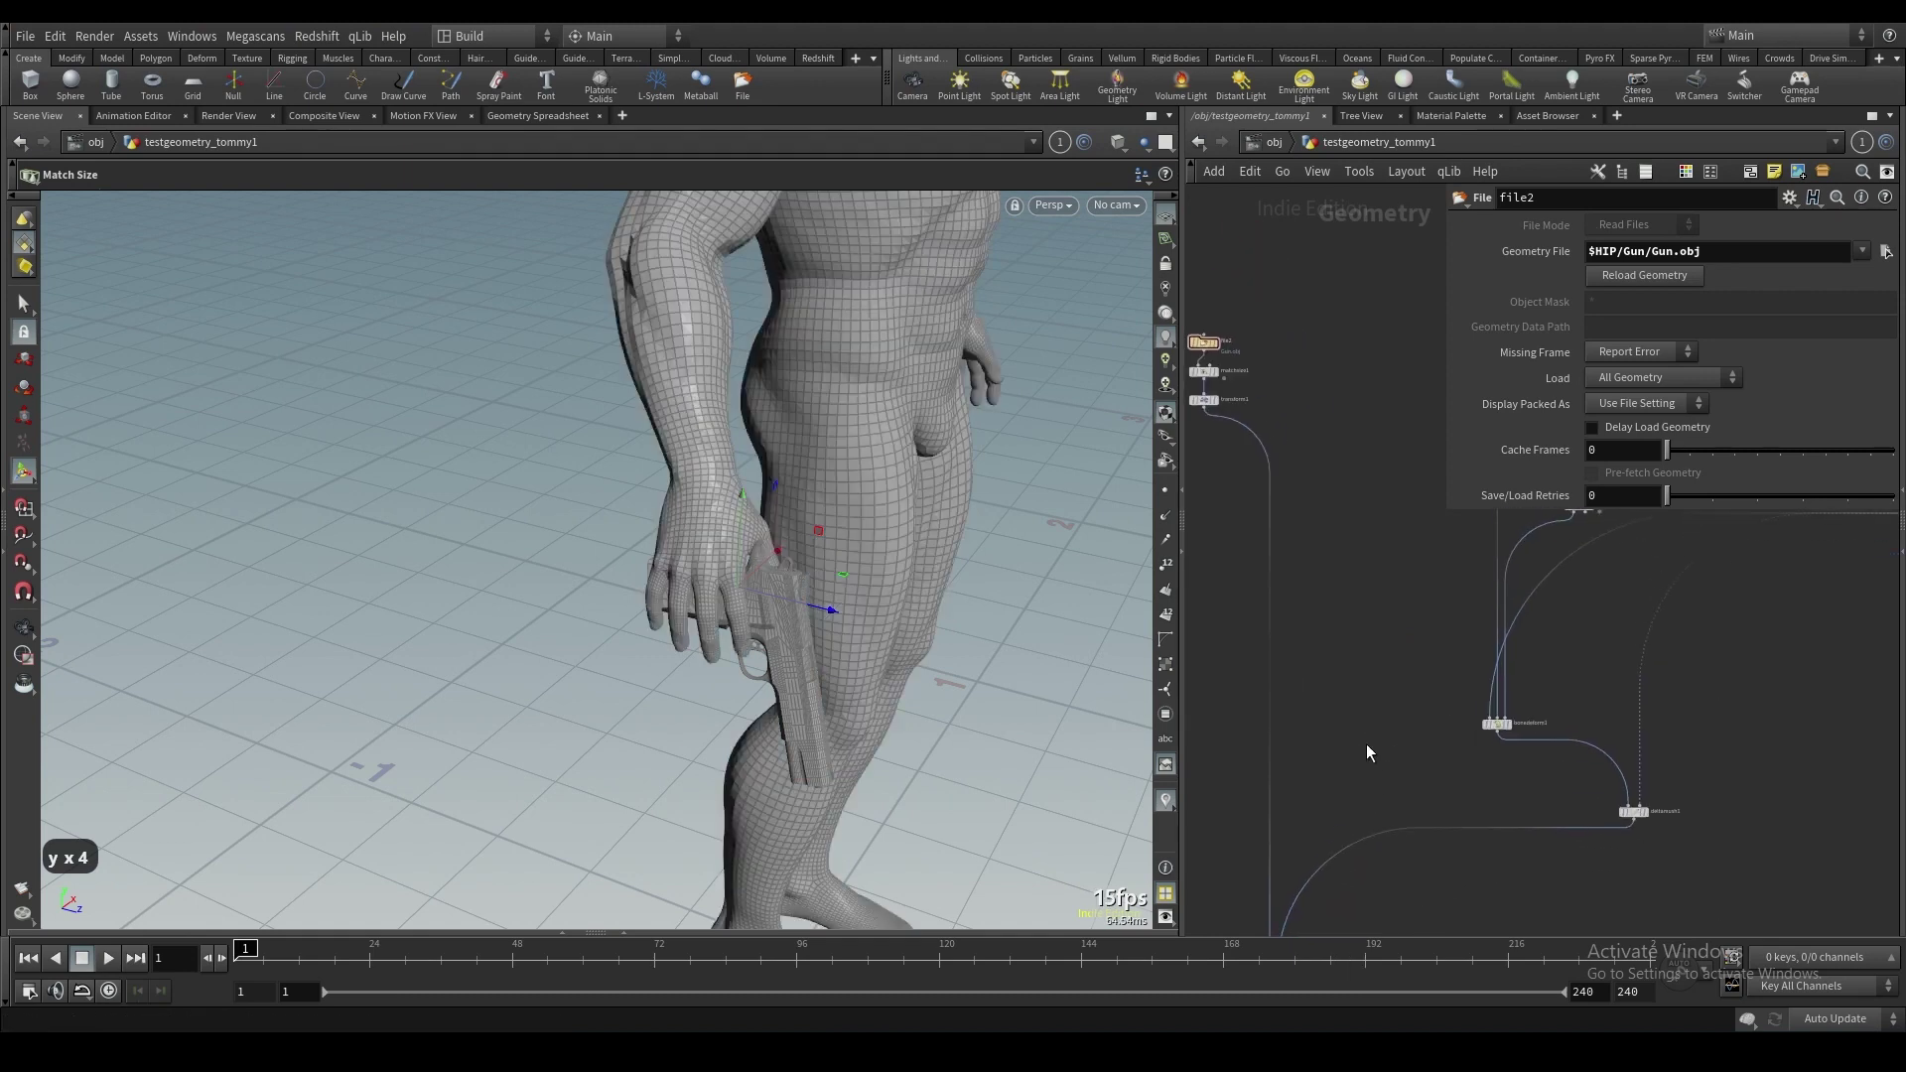
scroll(1364, 740, down, 1)
middle_drag(1541, 546, 1479, 686)
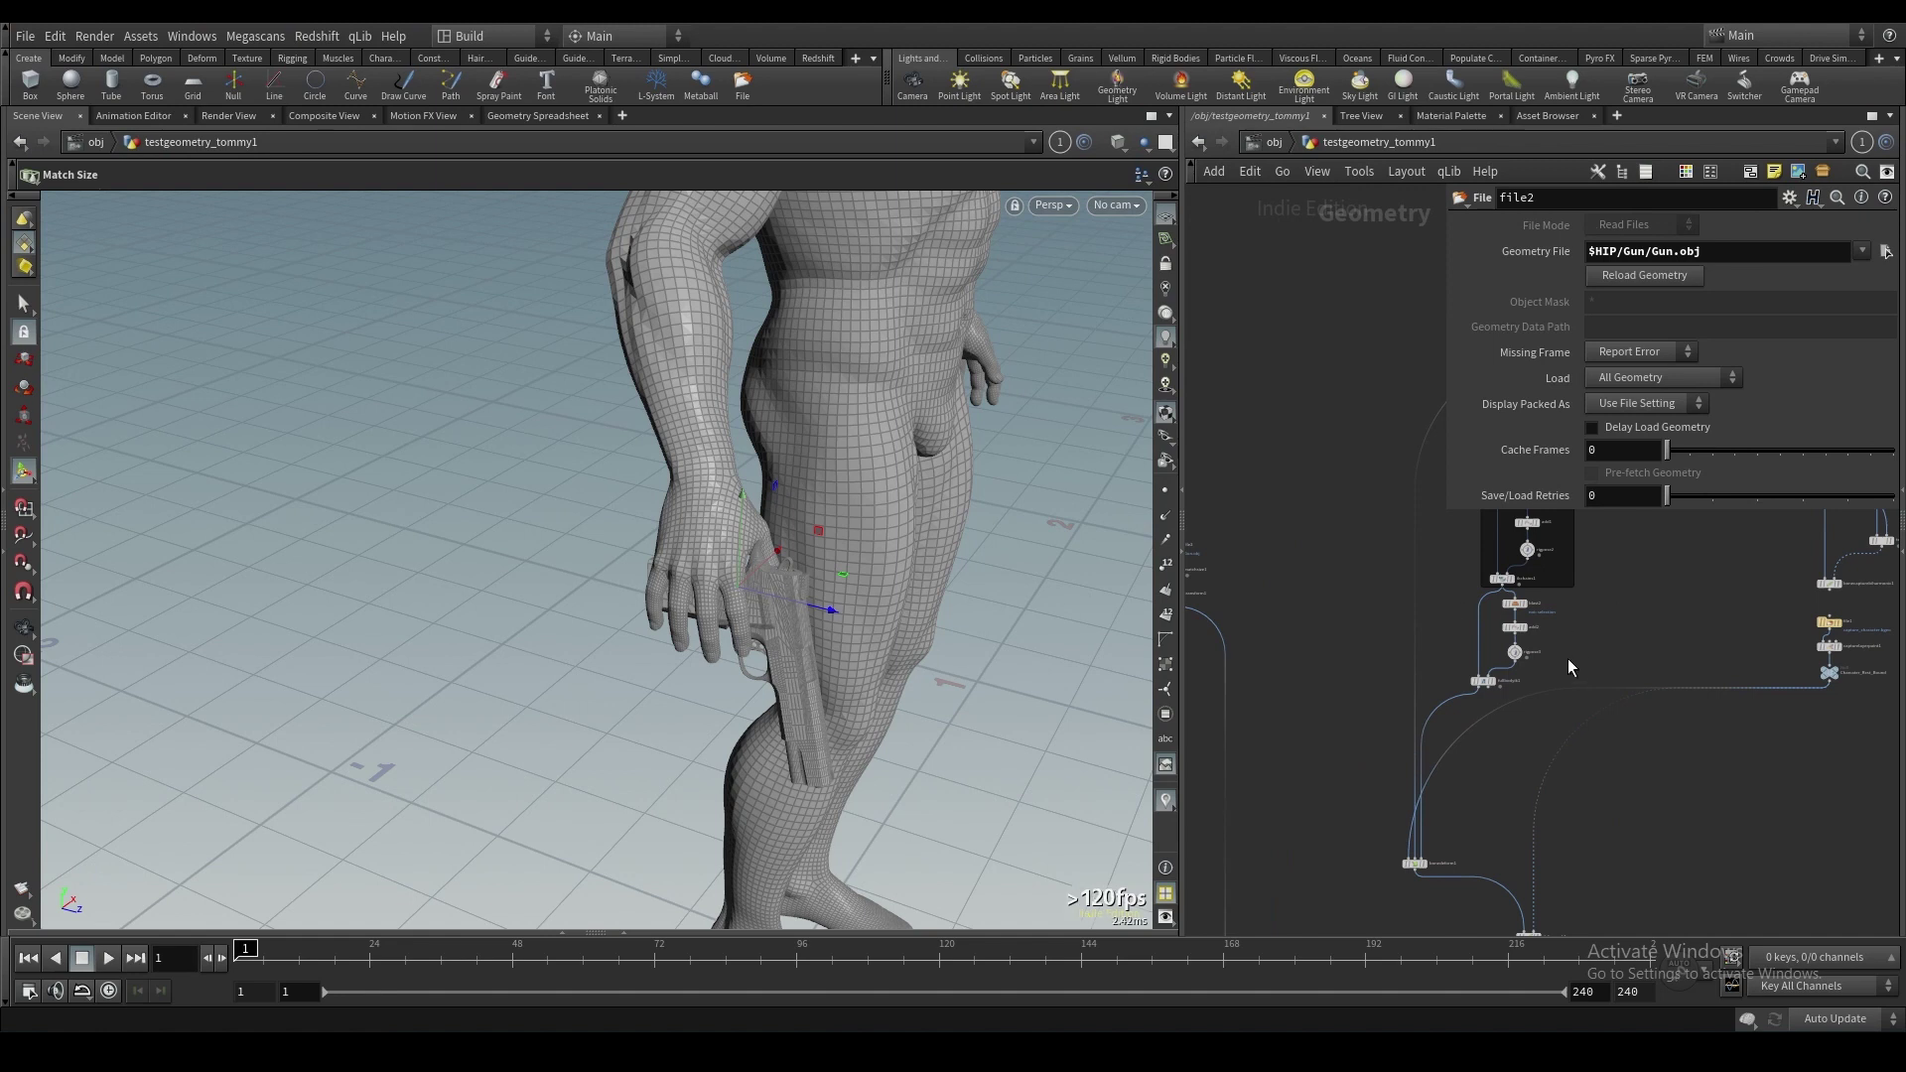
click(1528, 546)
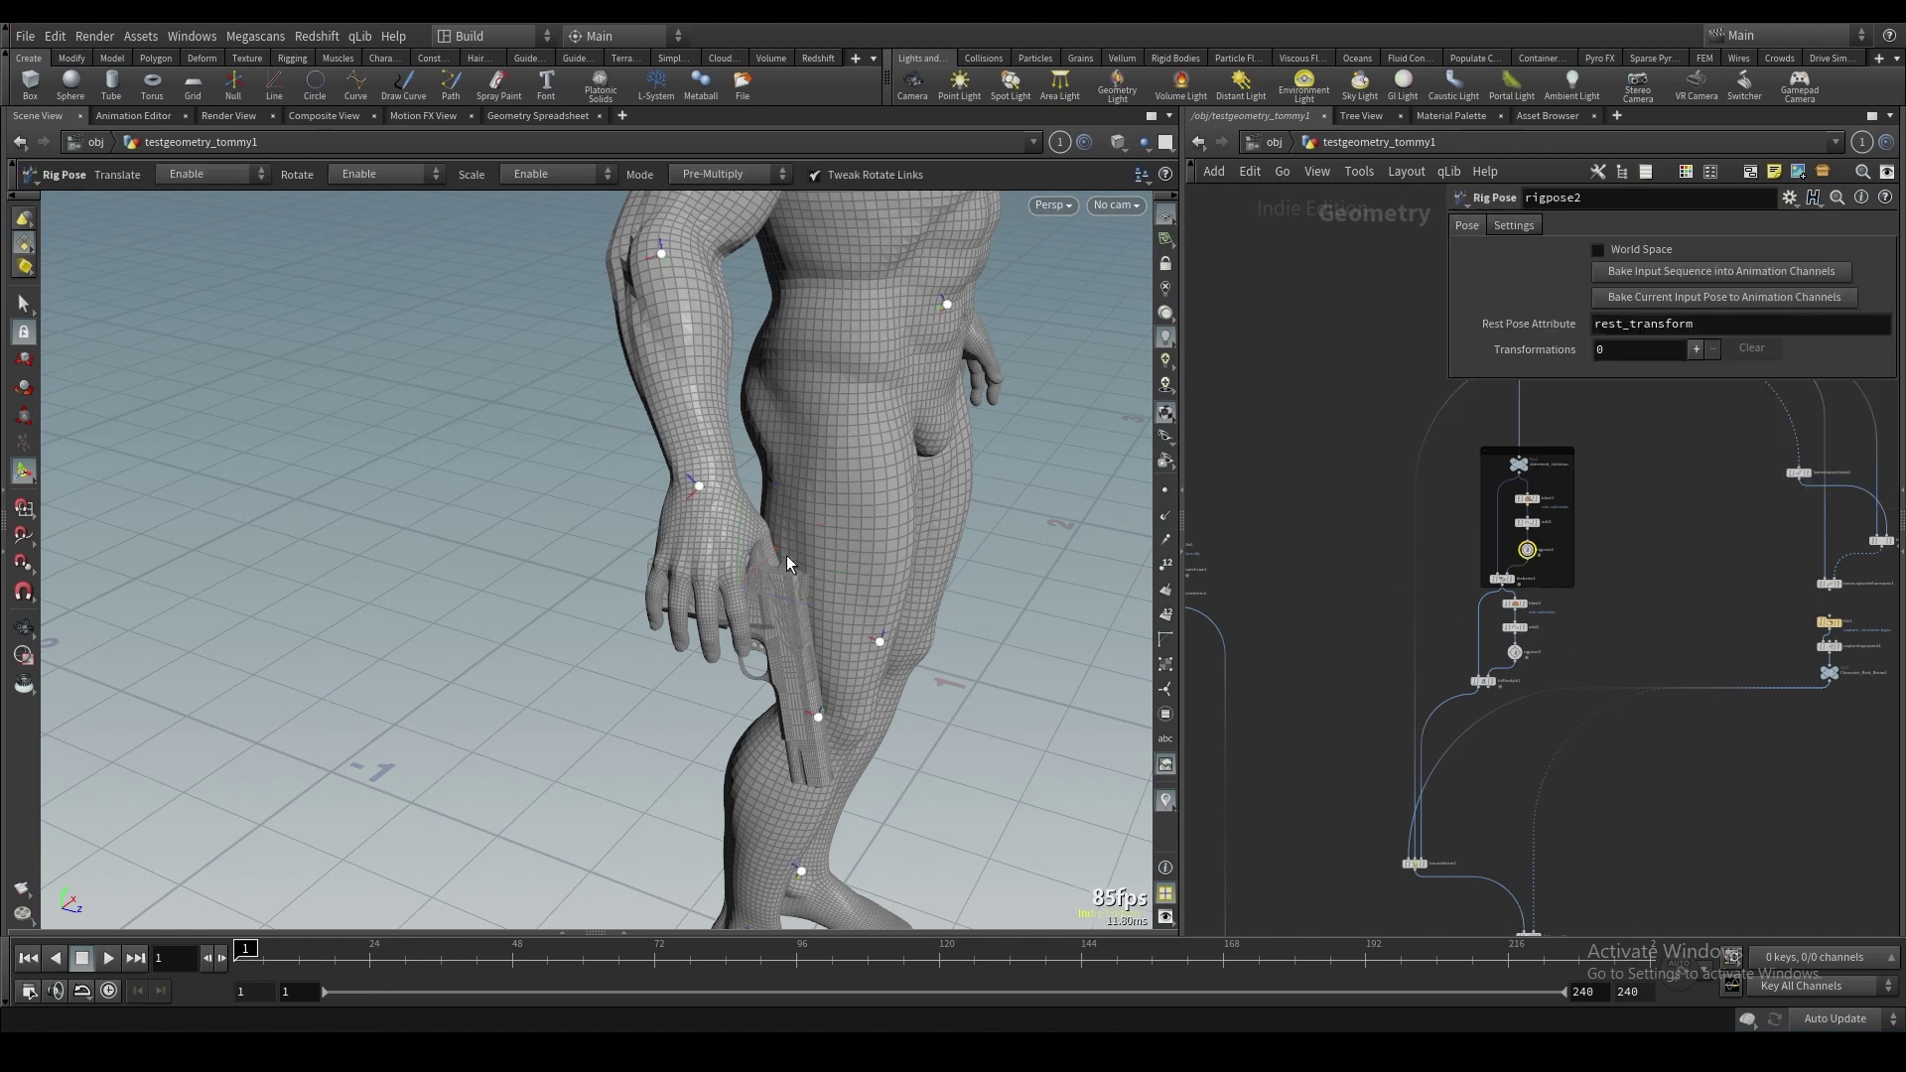
click(709, 505)
alt+drag(733, 534, 609, 540)
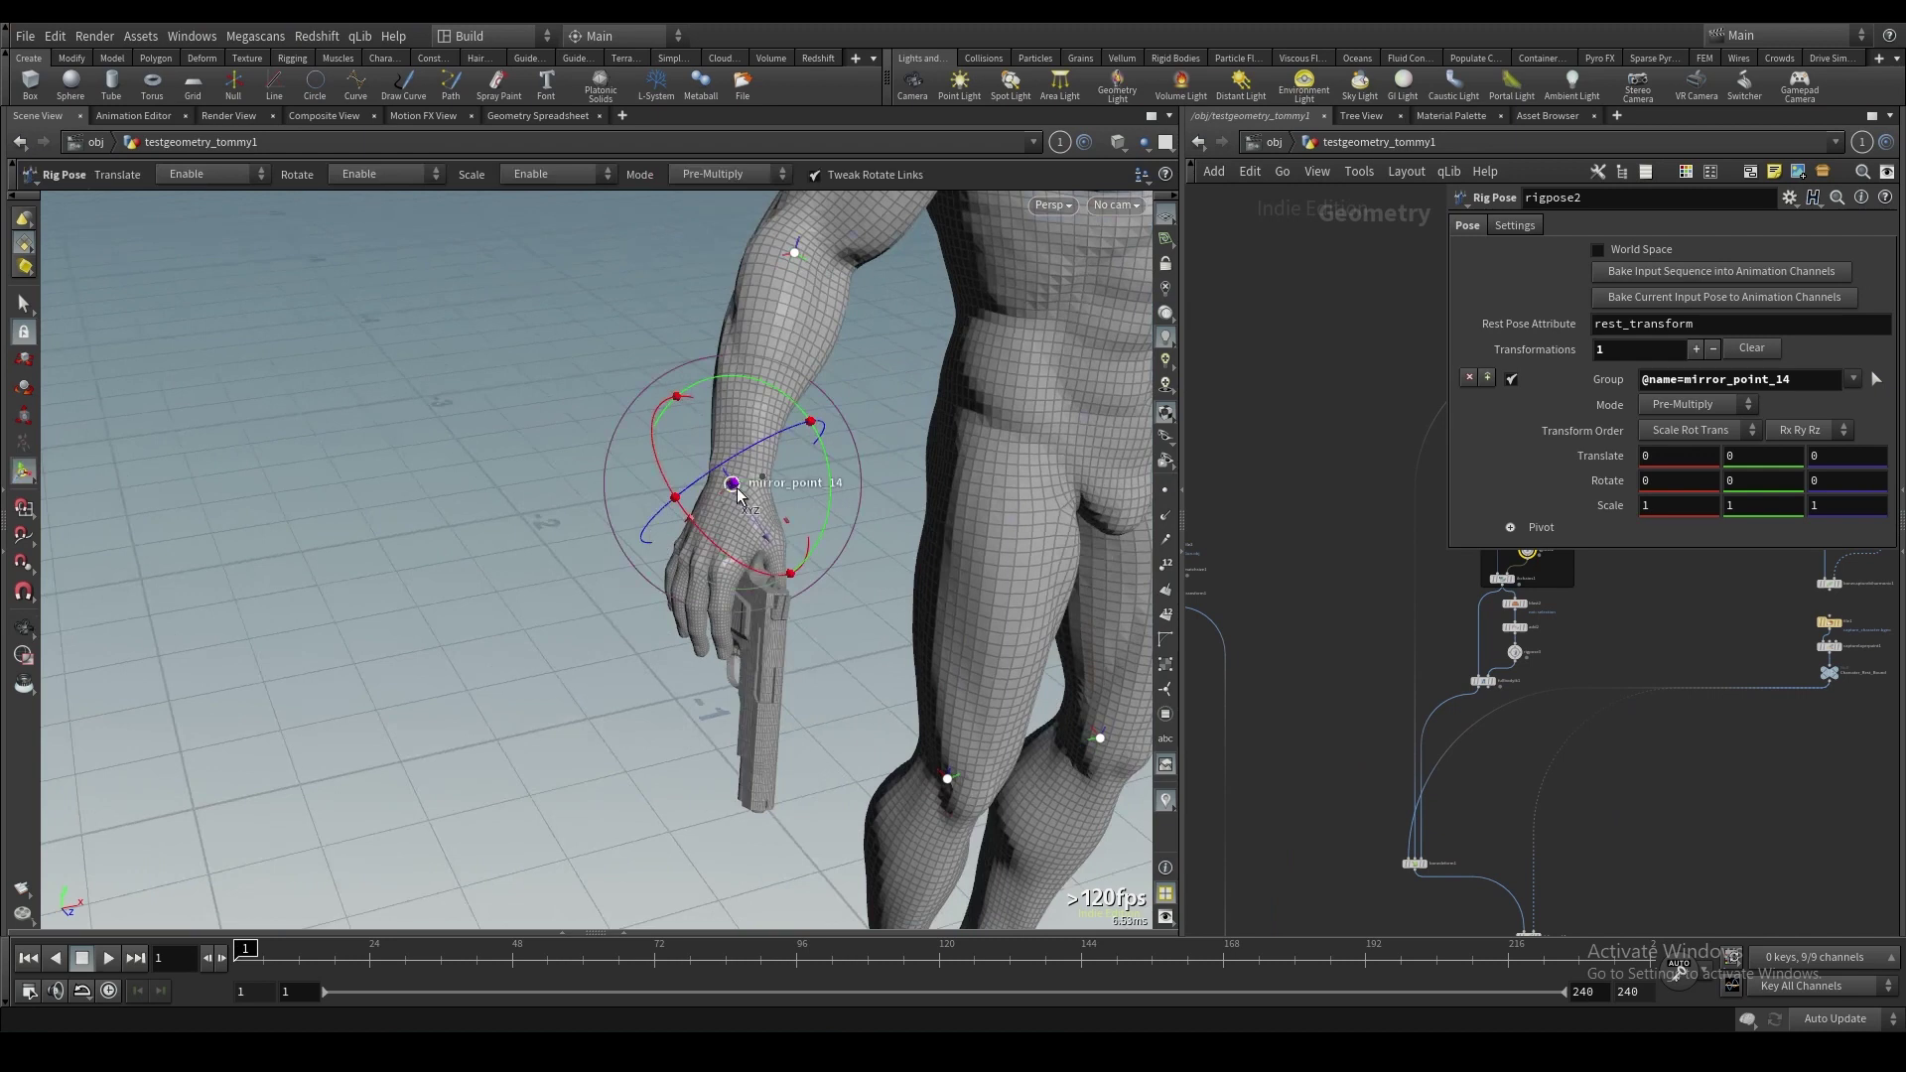
mouse_move(799, 477)
mouse_down()
mouse_move(758, 484)
mouse_move(802, 477)
mouse_up()
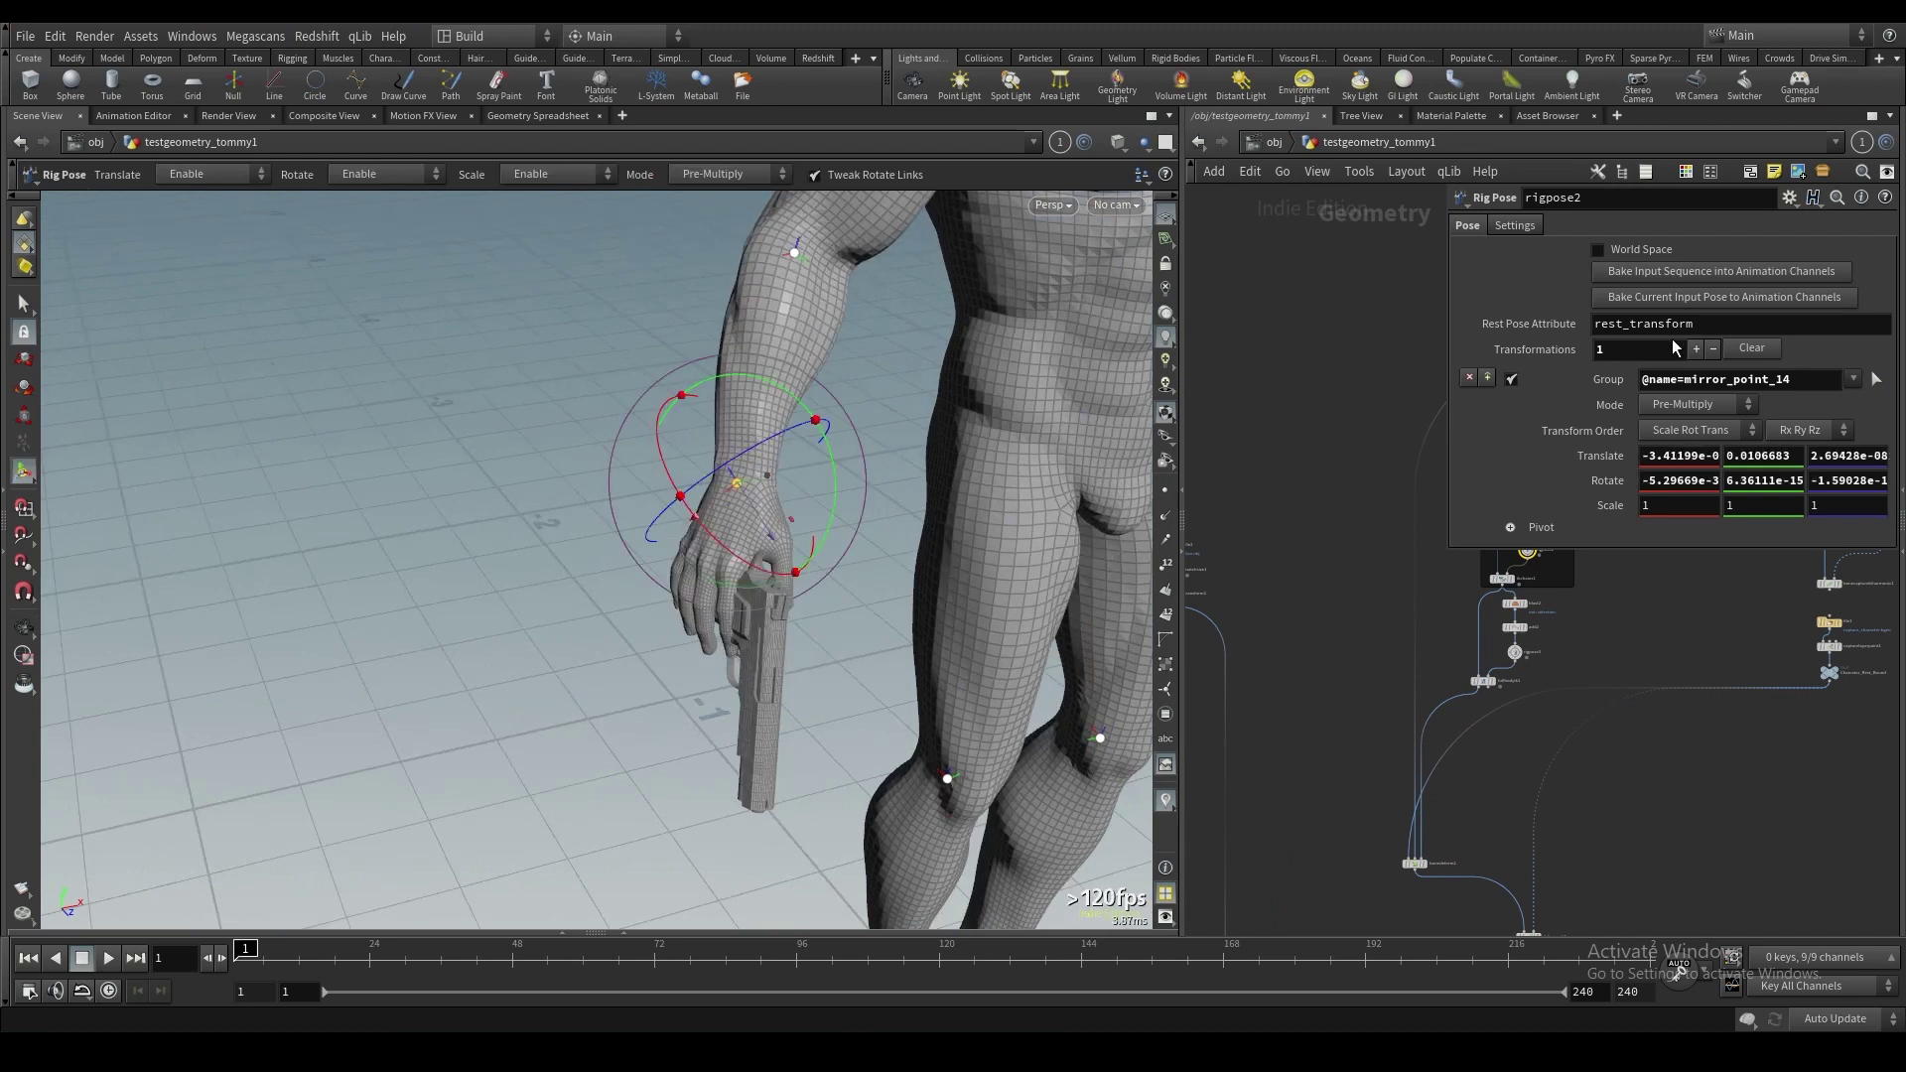
click(1752, 348)
Add an unconnected Capture Packed Geometry node near the gun's Transform node, and hide the parameter dialog.
scroll(1342, 562, down, 2)
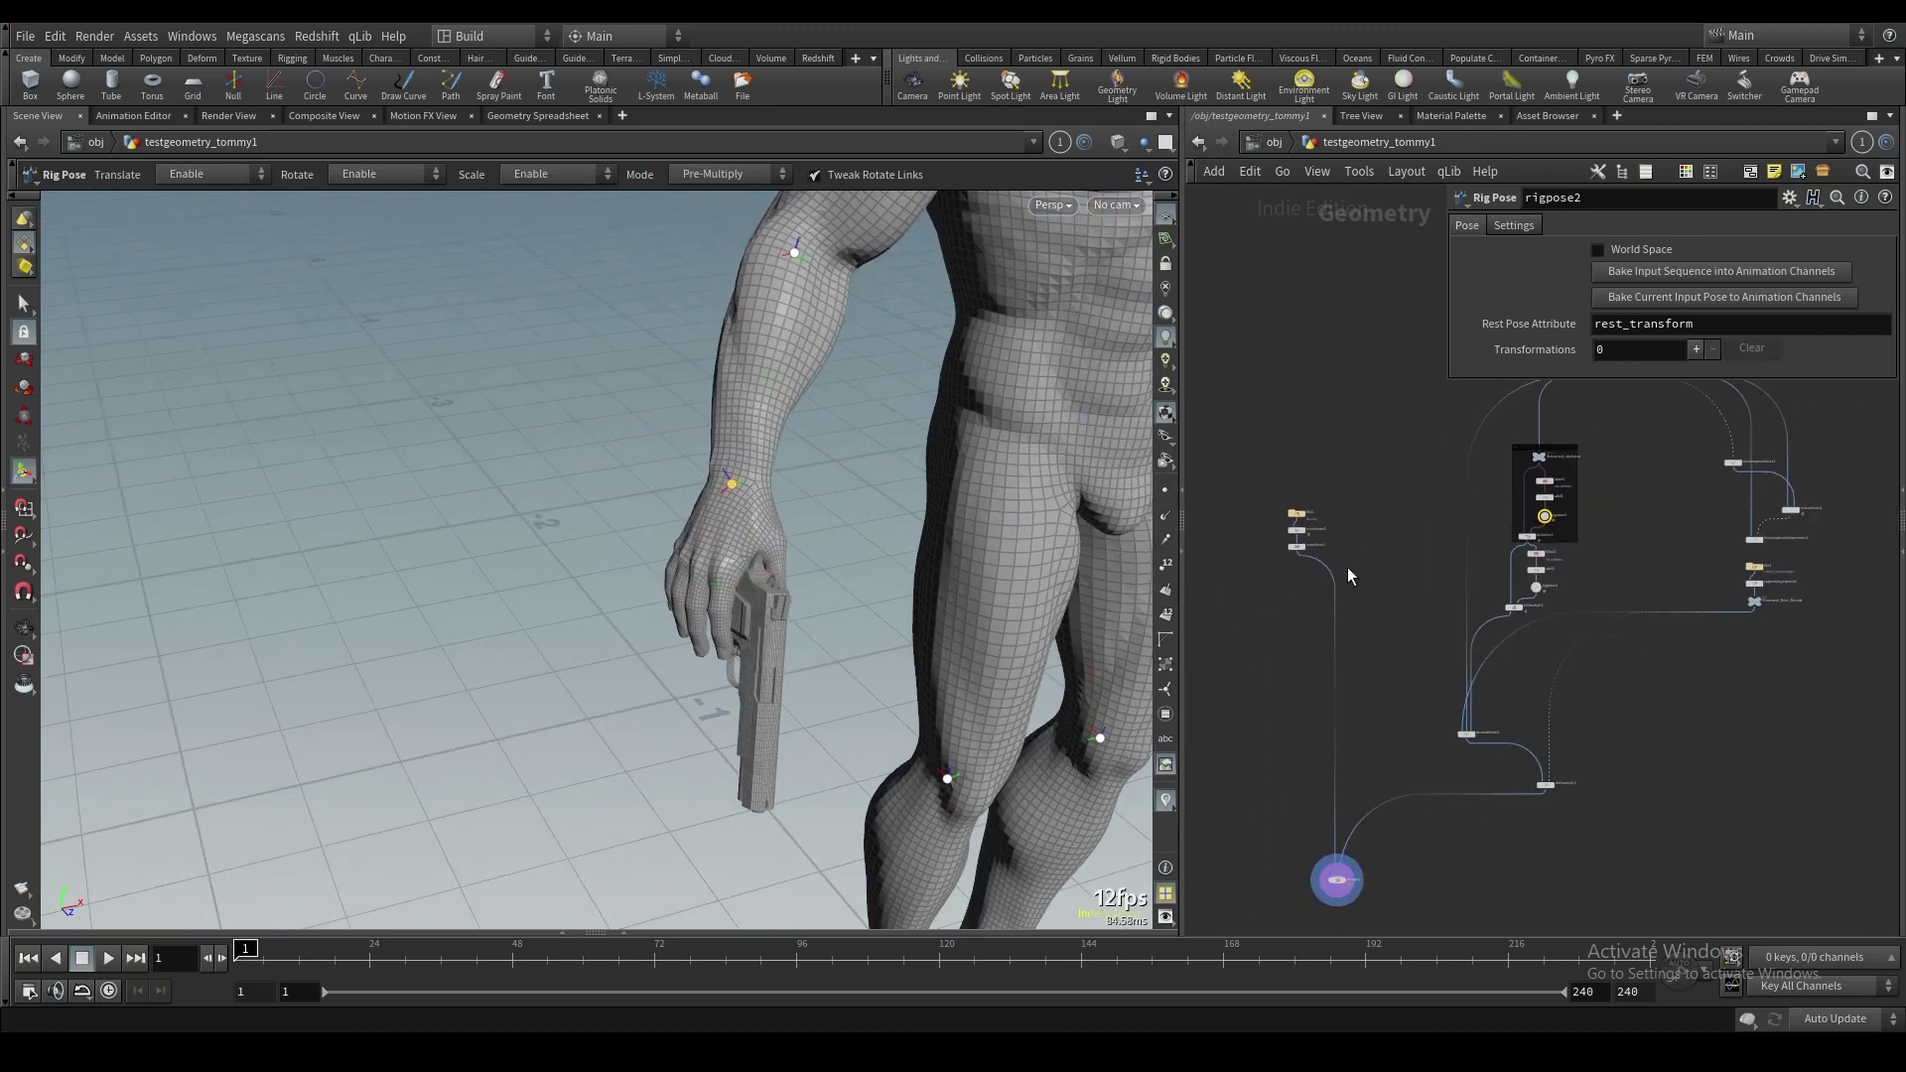
scroll(1341, 596, up, 2)
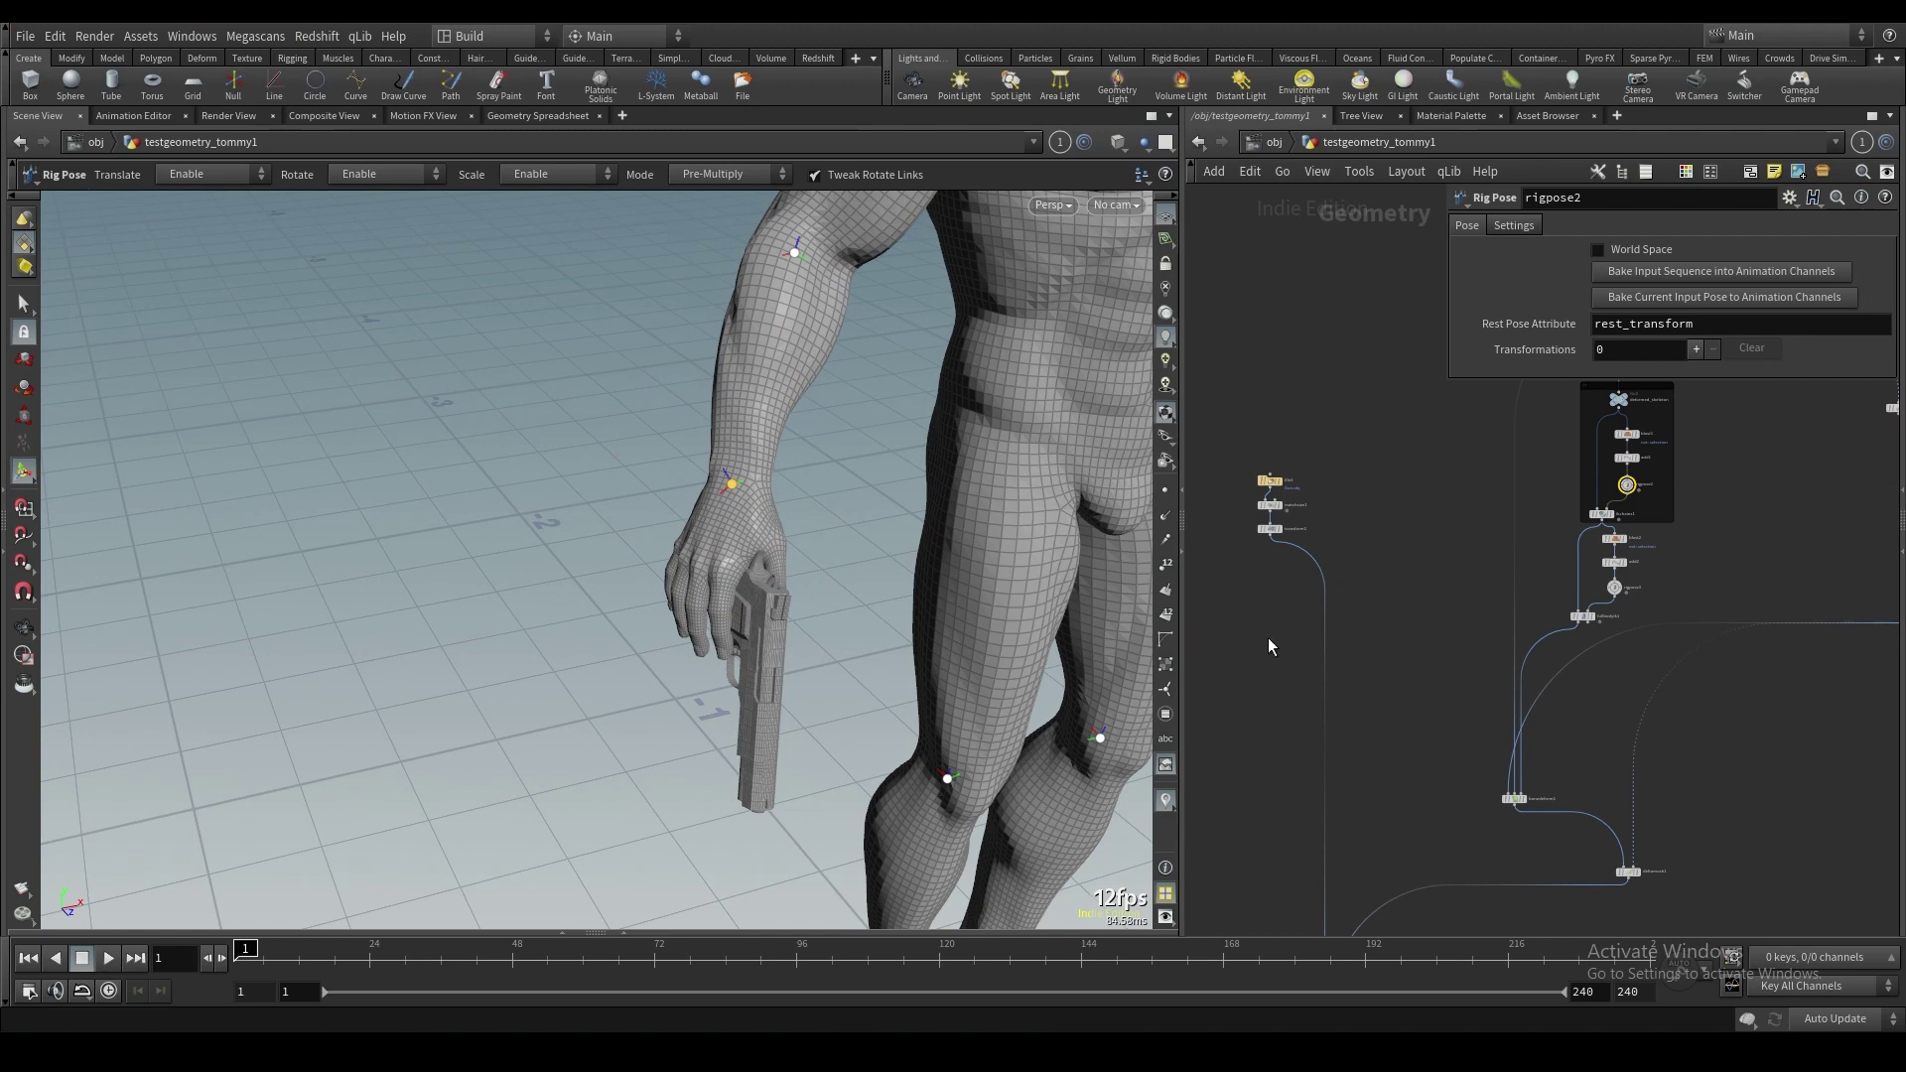
key(Tab)
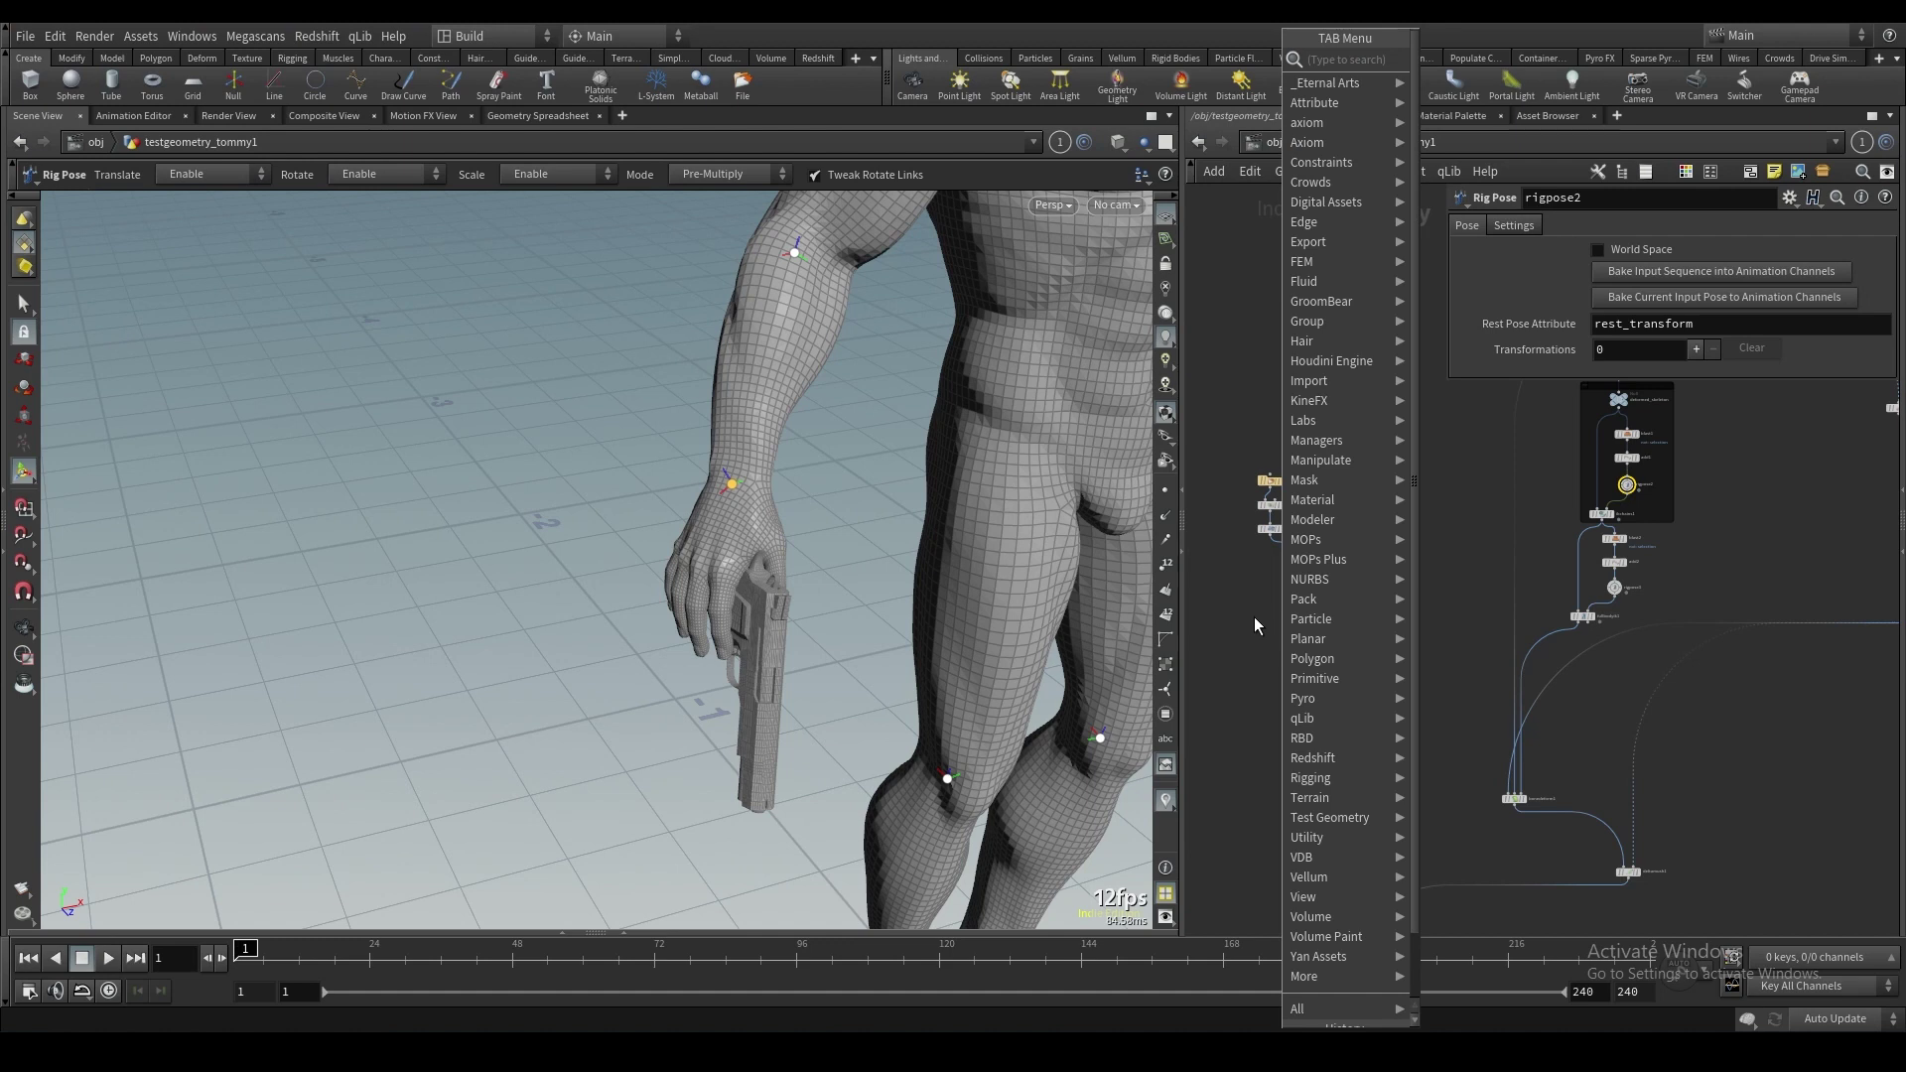
text(pack)
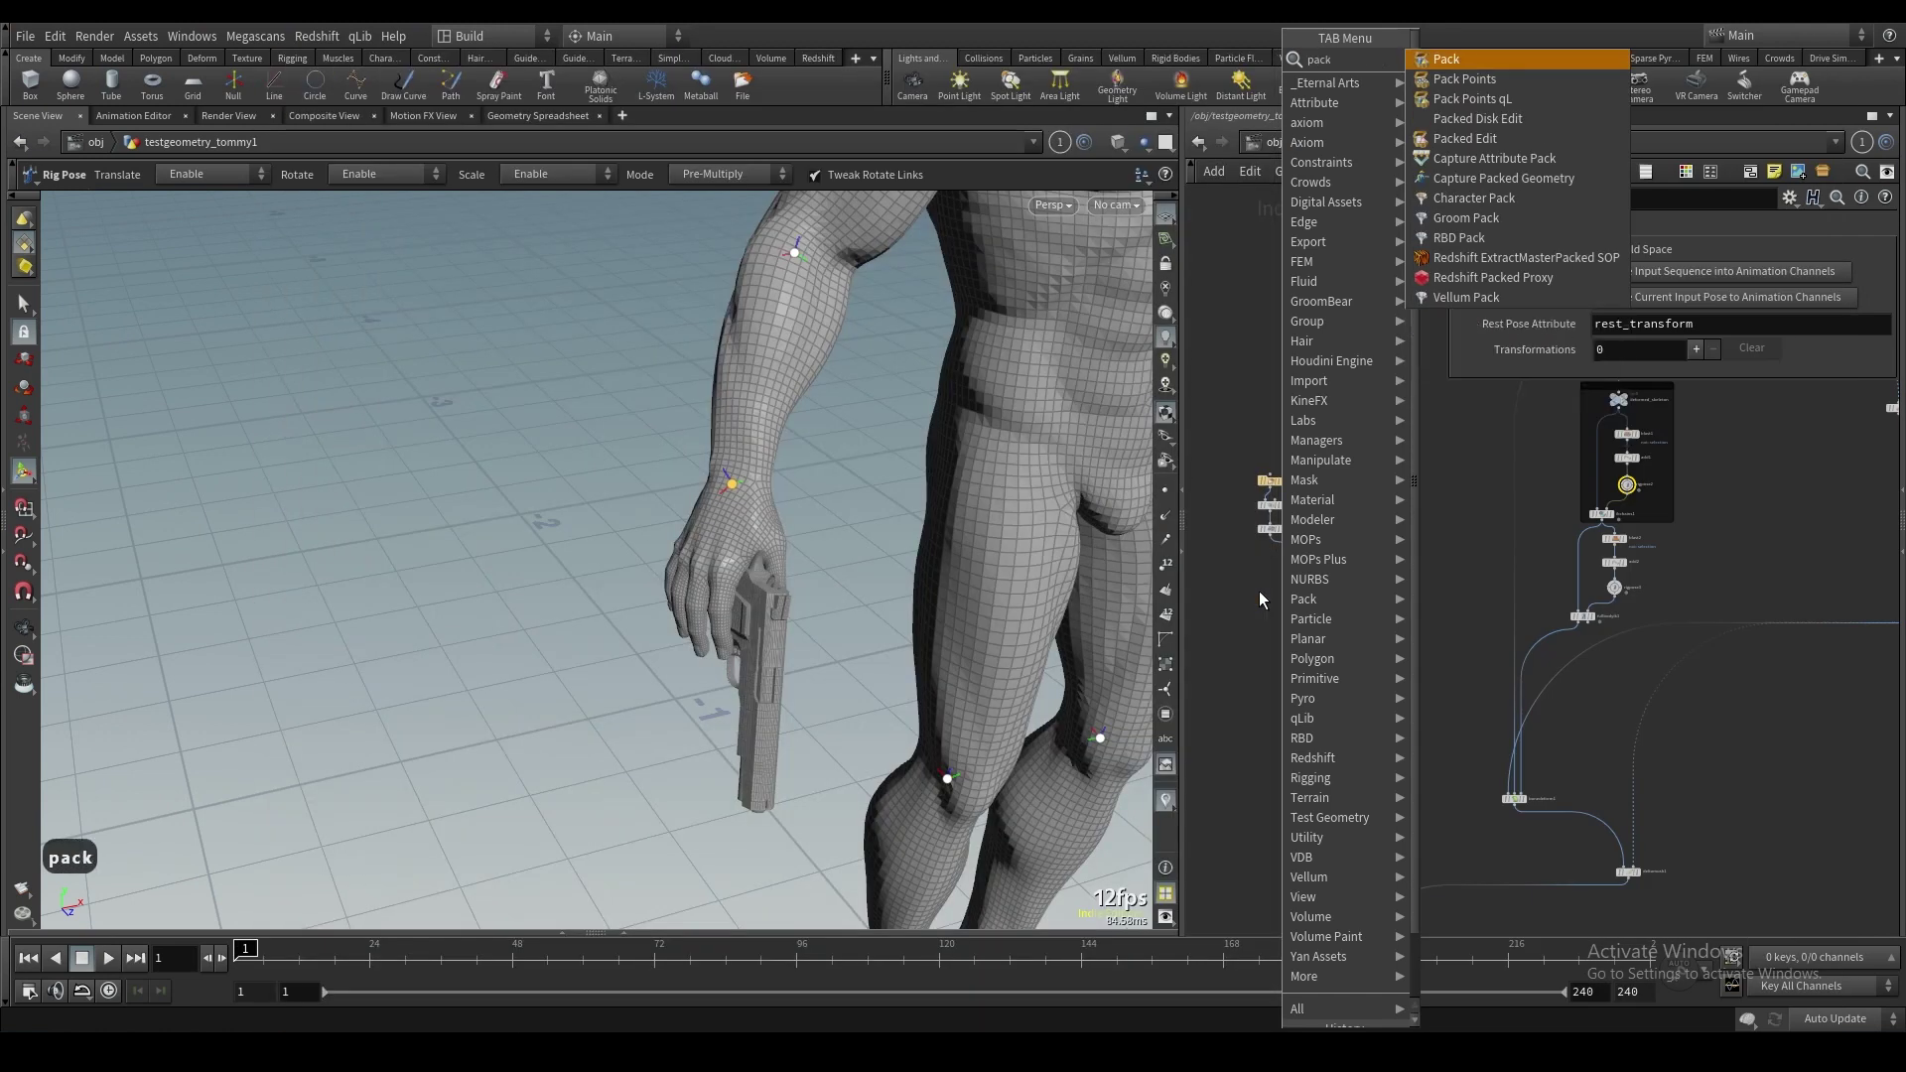
text(e)
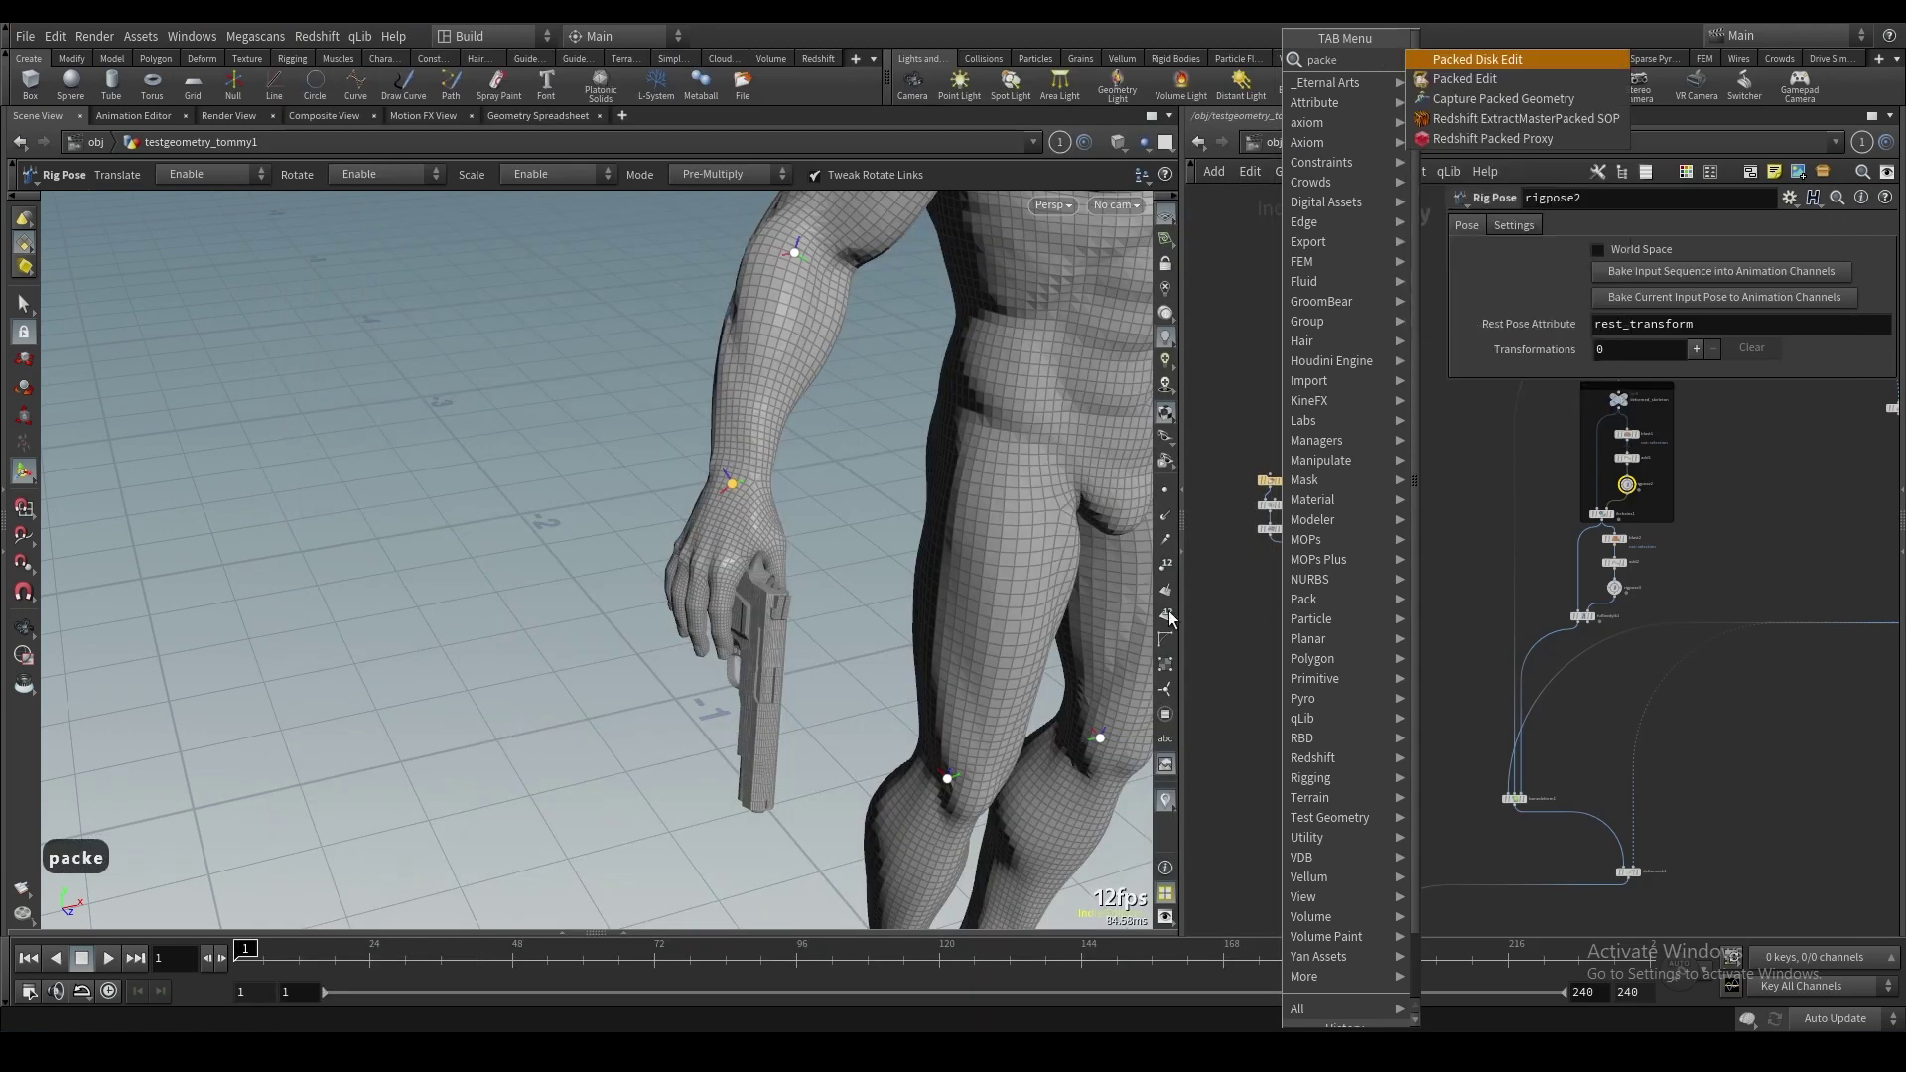
click(1526, 105)
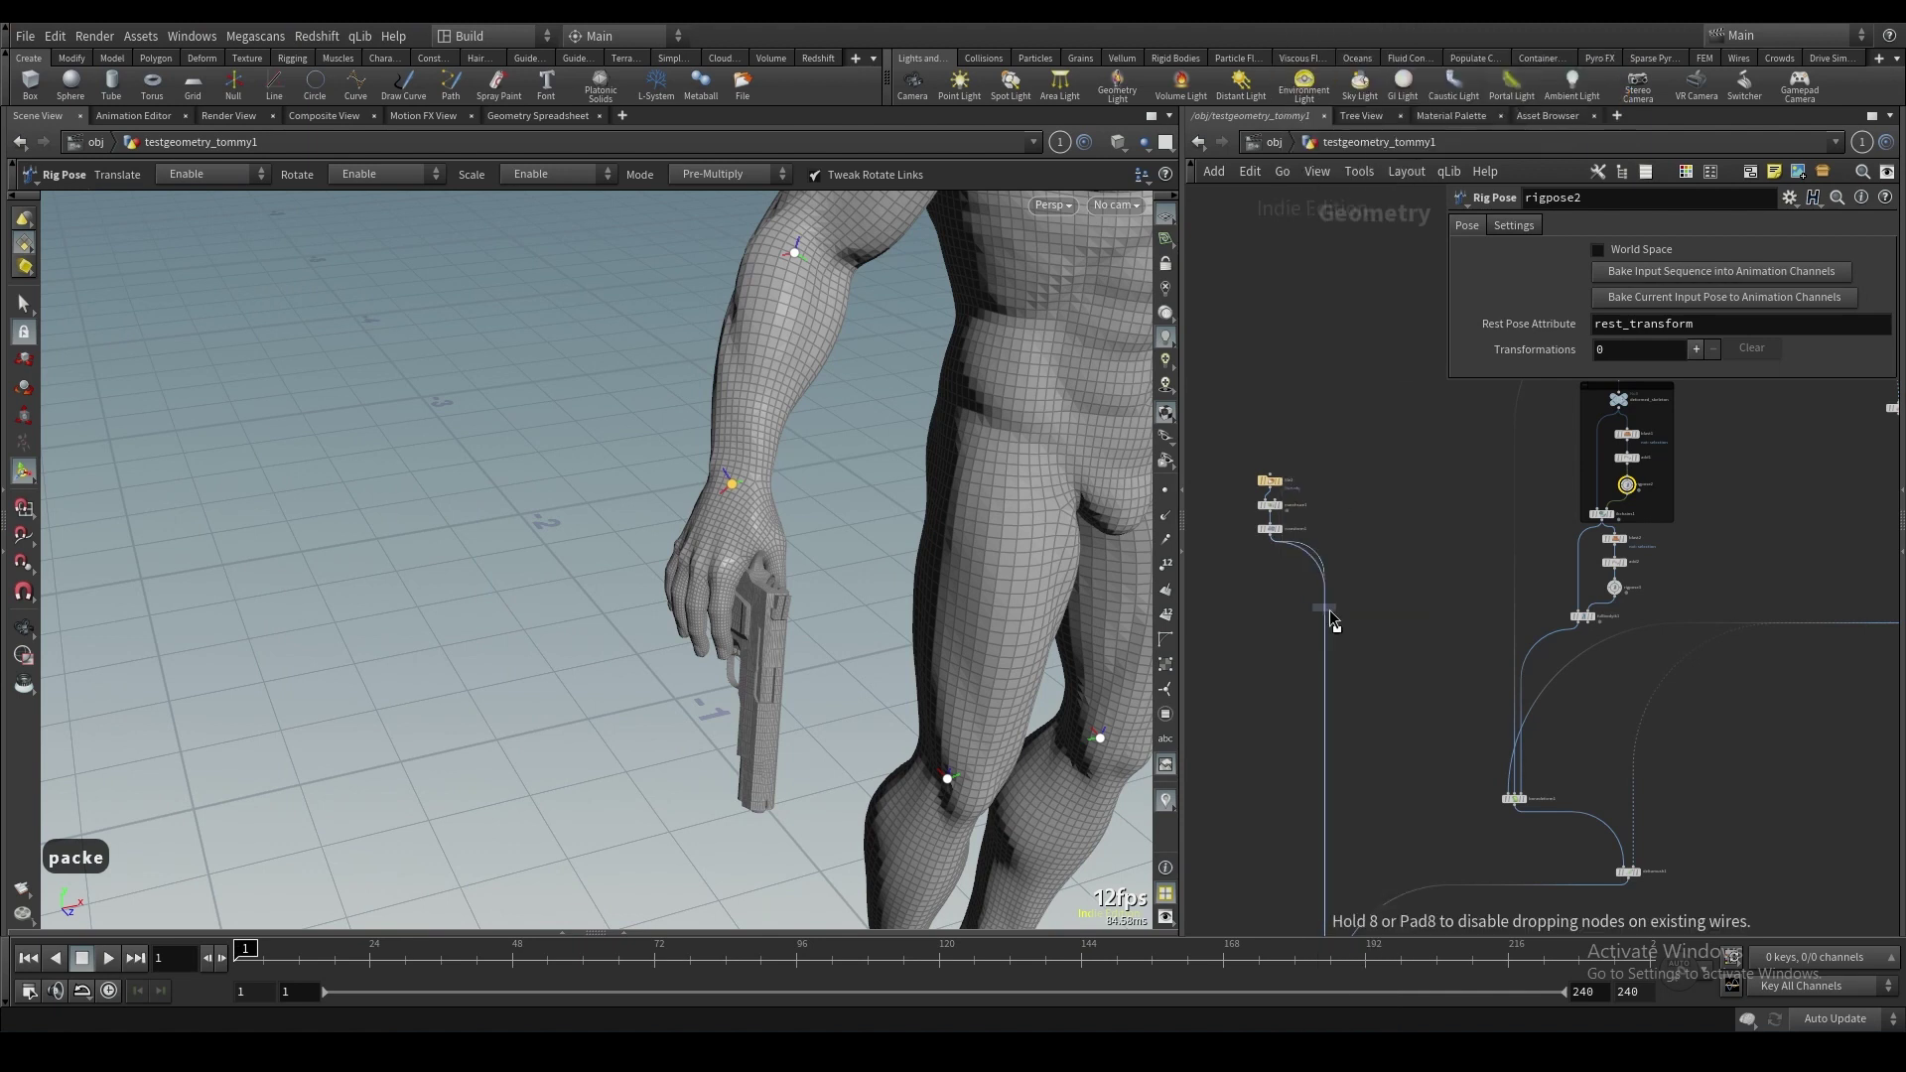
click(1356, 600)
key(p)
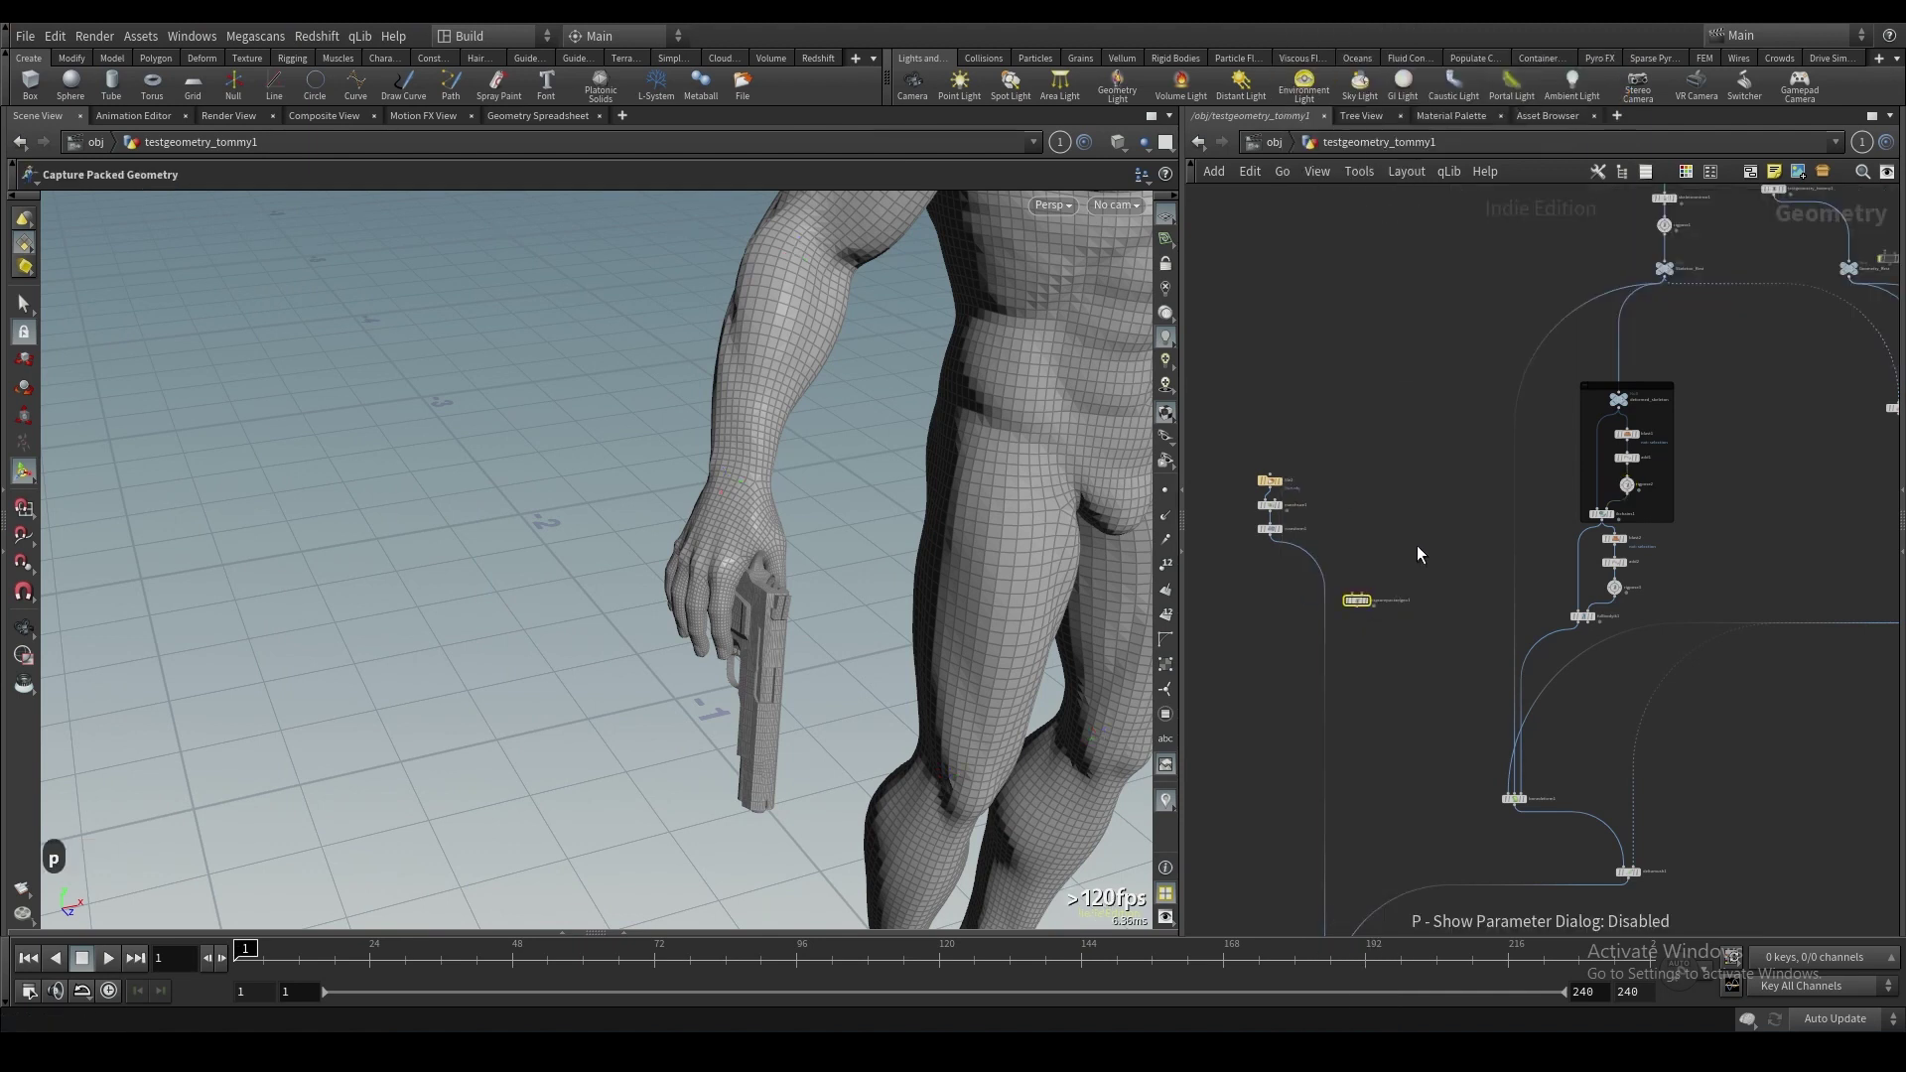
Examine the character's capture nodes and the skeleton chain around the new Capture Packed Geometry node.
scroll(1415, 555, down, 1)
middle_drag(1681, 676, 1475, 760)
scroll(1643, 671, up, 4)
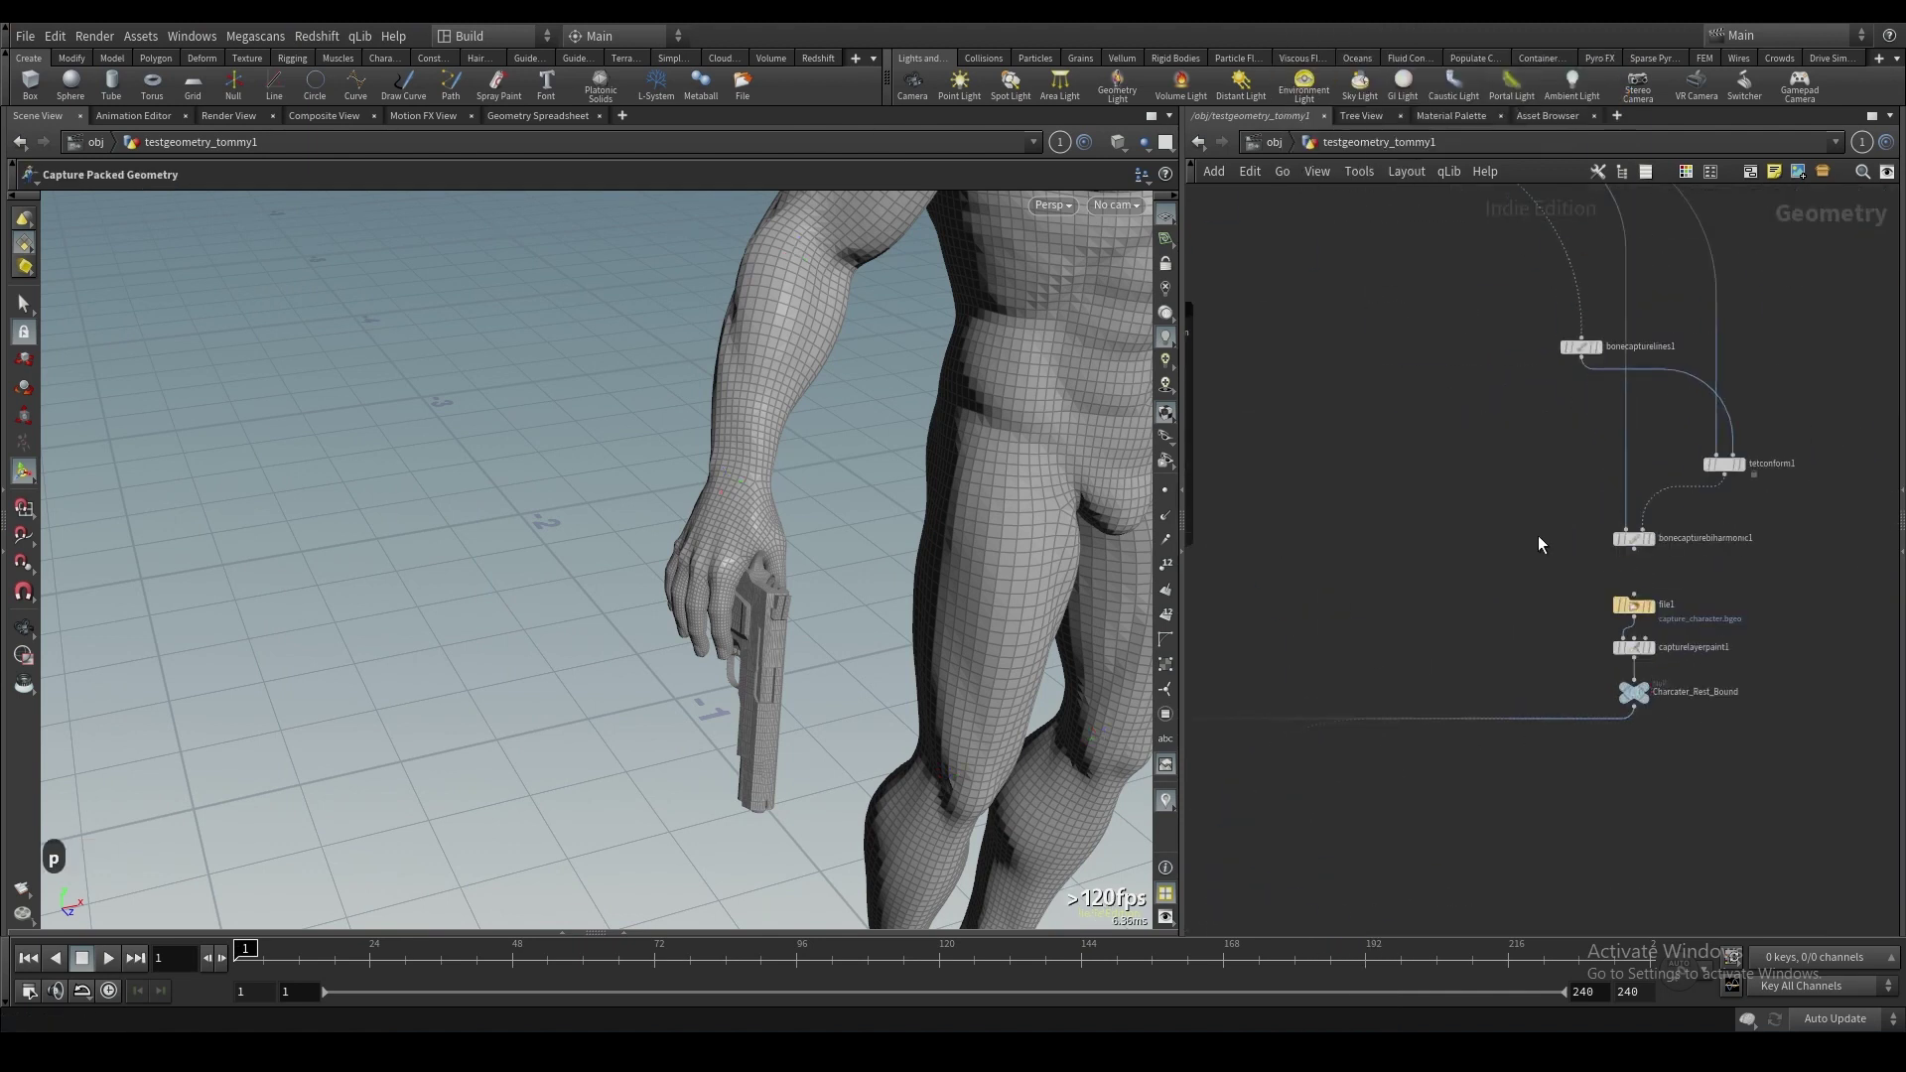
scroll(1629, 581, down, 4)
middle_drag(1321, 629, 1542, 668)
scroll(1415, 657, up, 2)
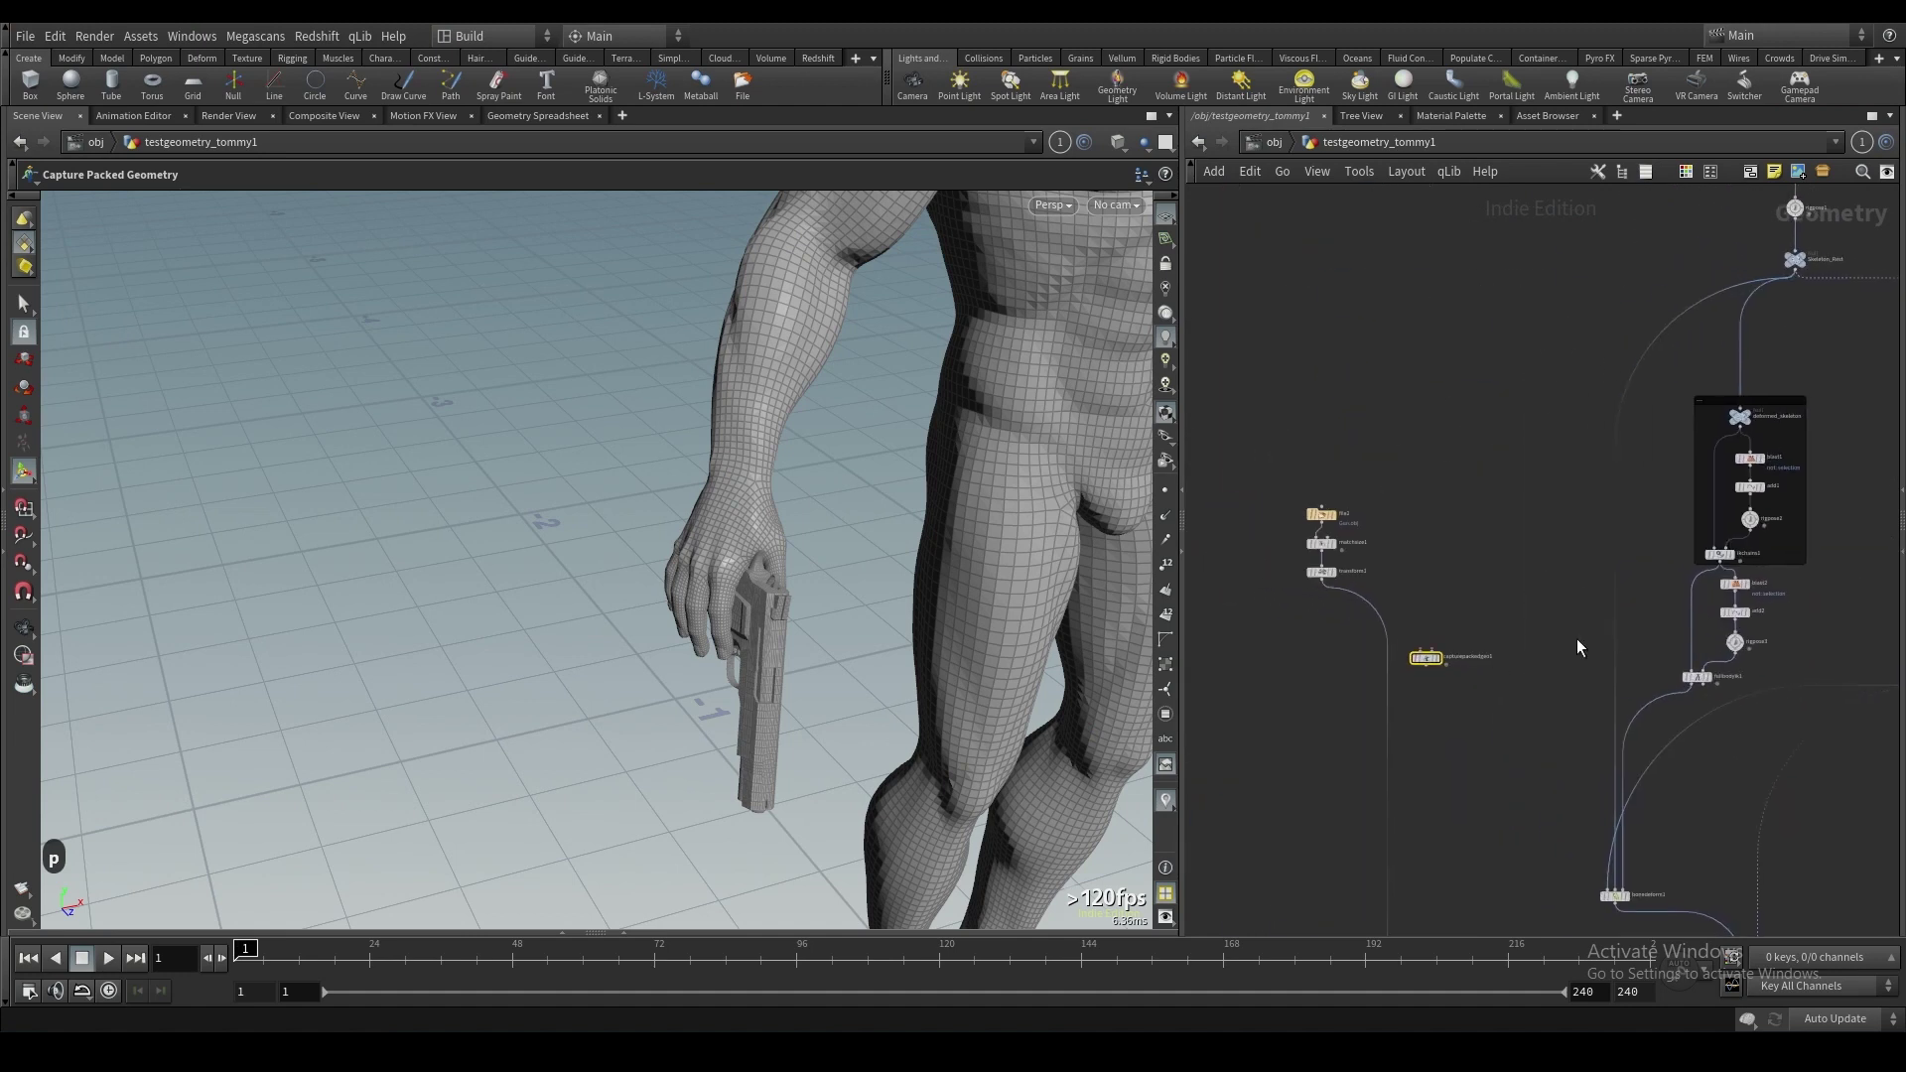
scroll(1420, 636, up, 2)
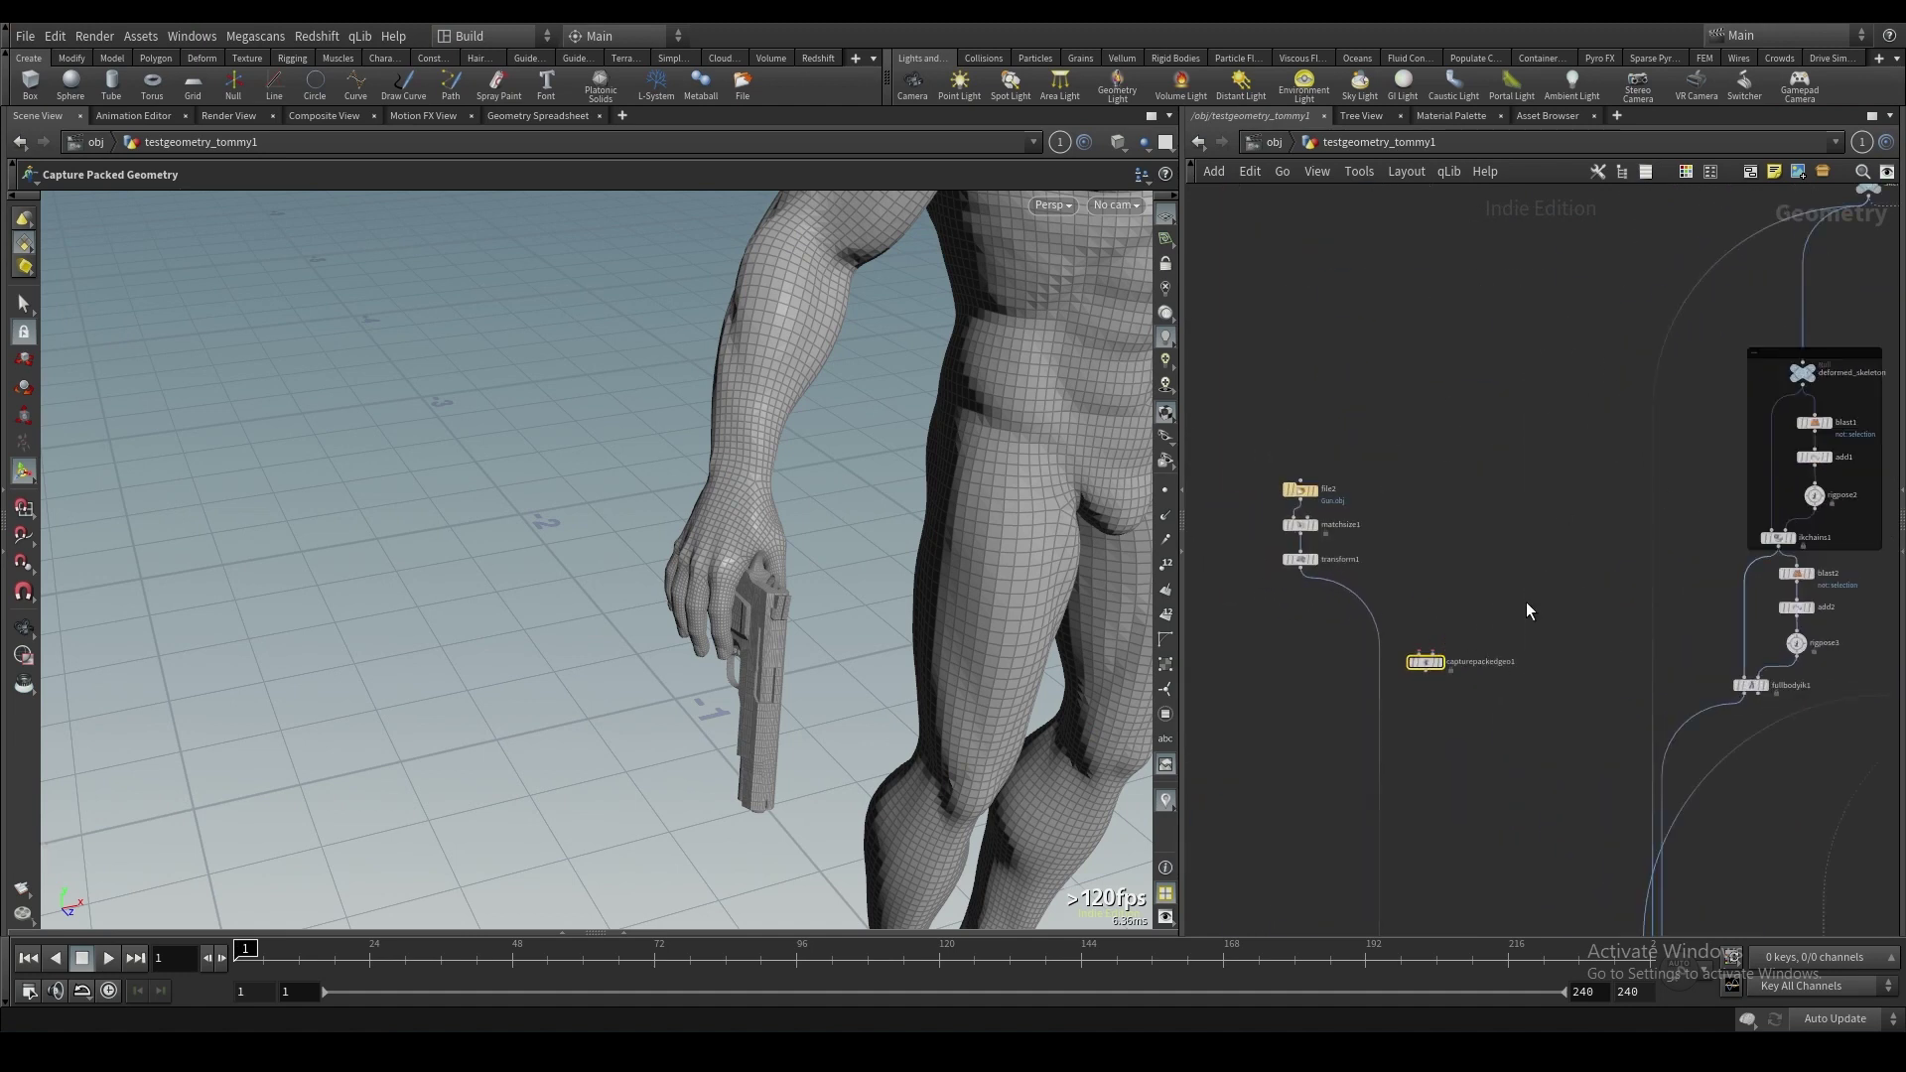
scroll(1320, 683, up, 1)
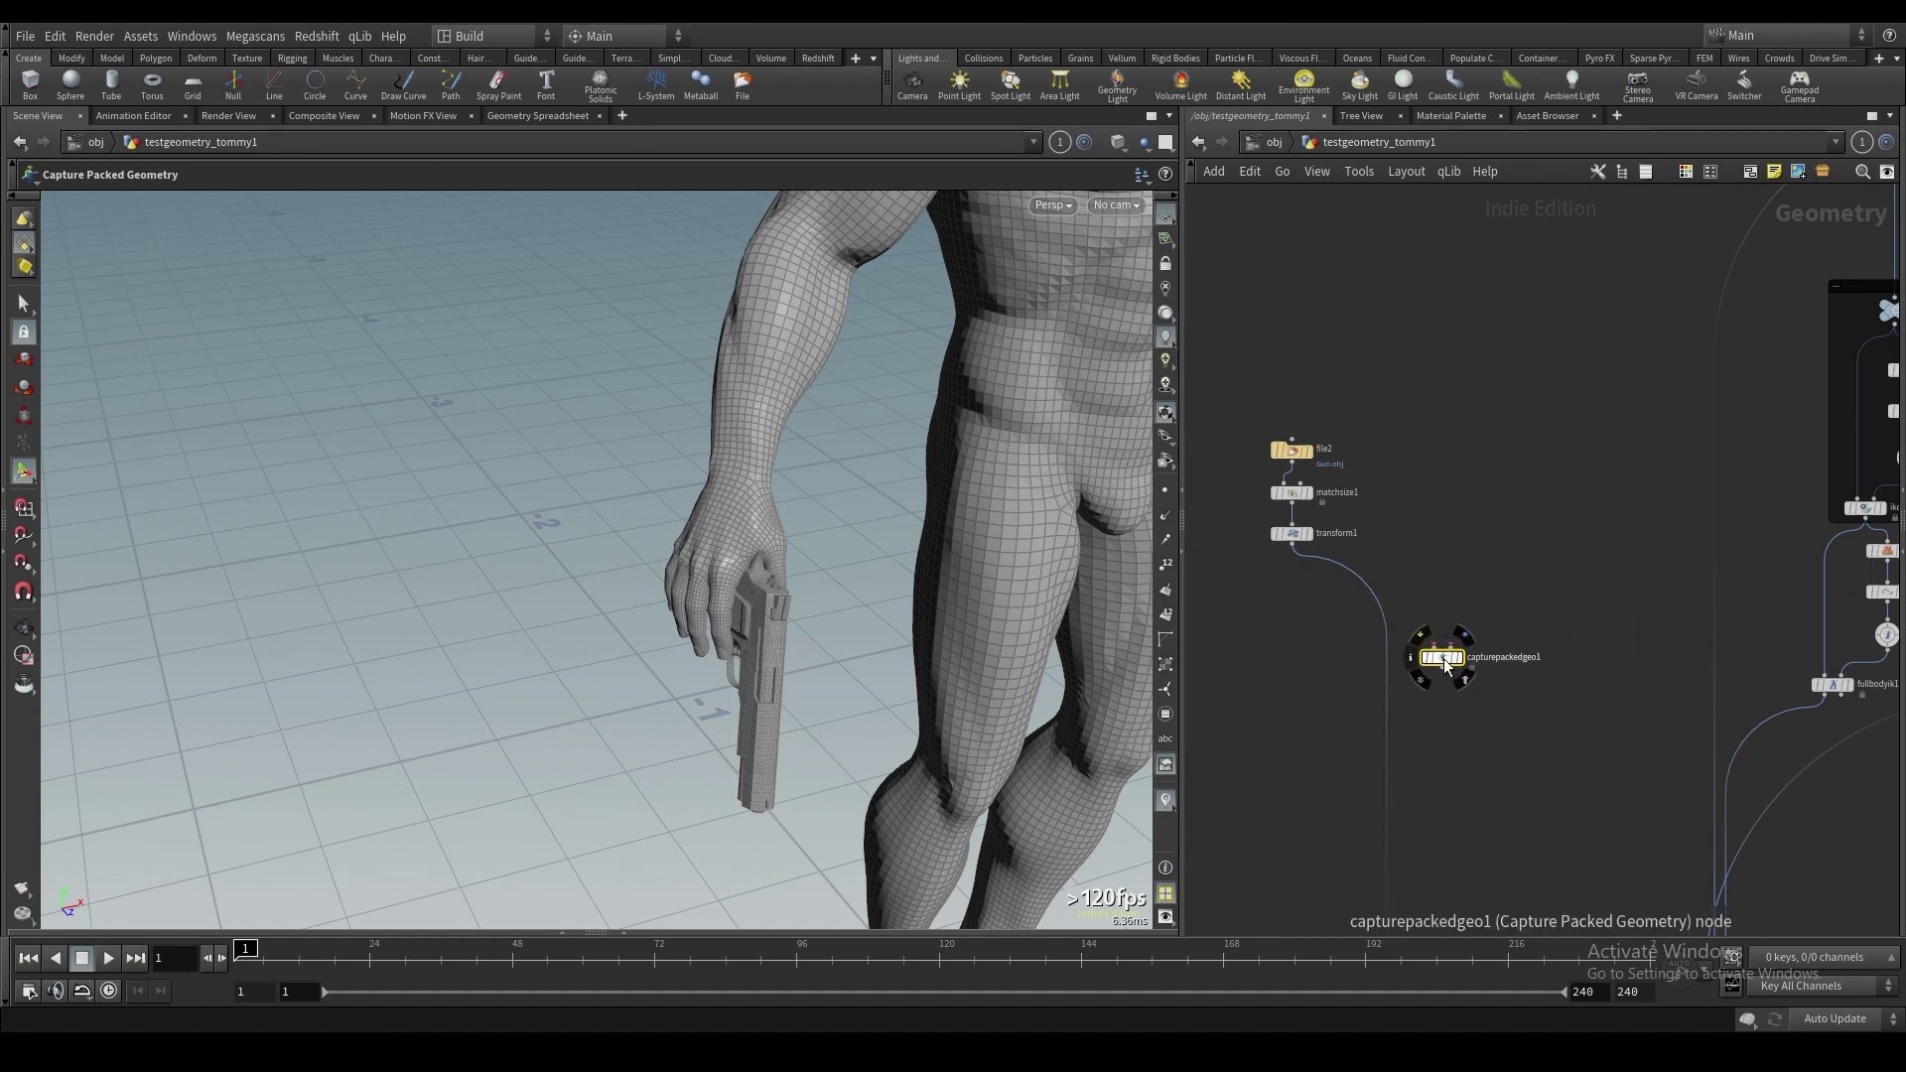
Wire the gun's Transform node into the first input of the Capture Packed Geometry node.
drag(1442, 657, 1430, 724)
scroll(1493, 645, down, 2)
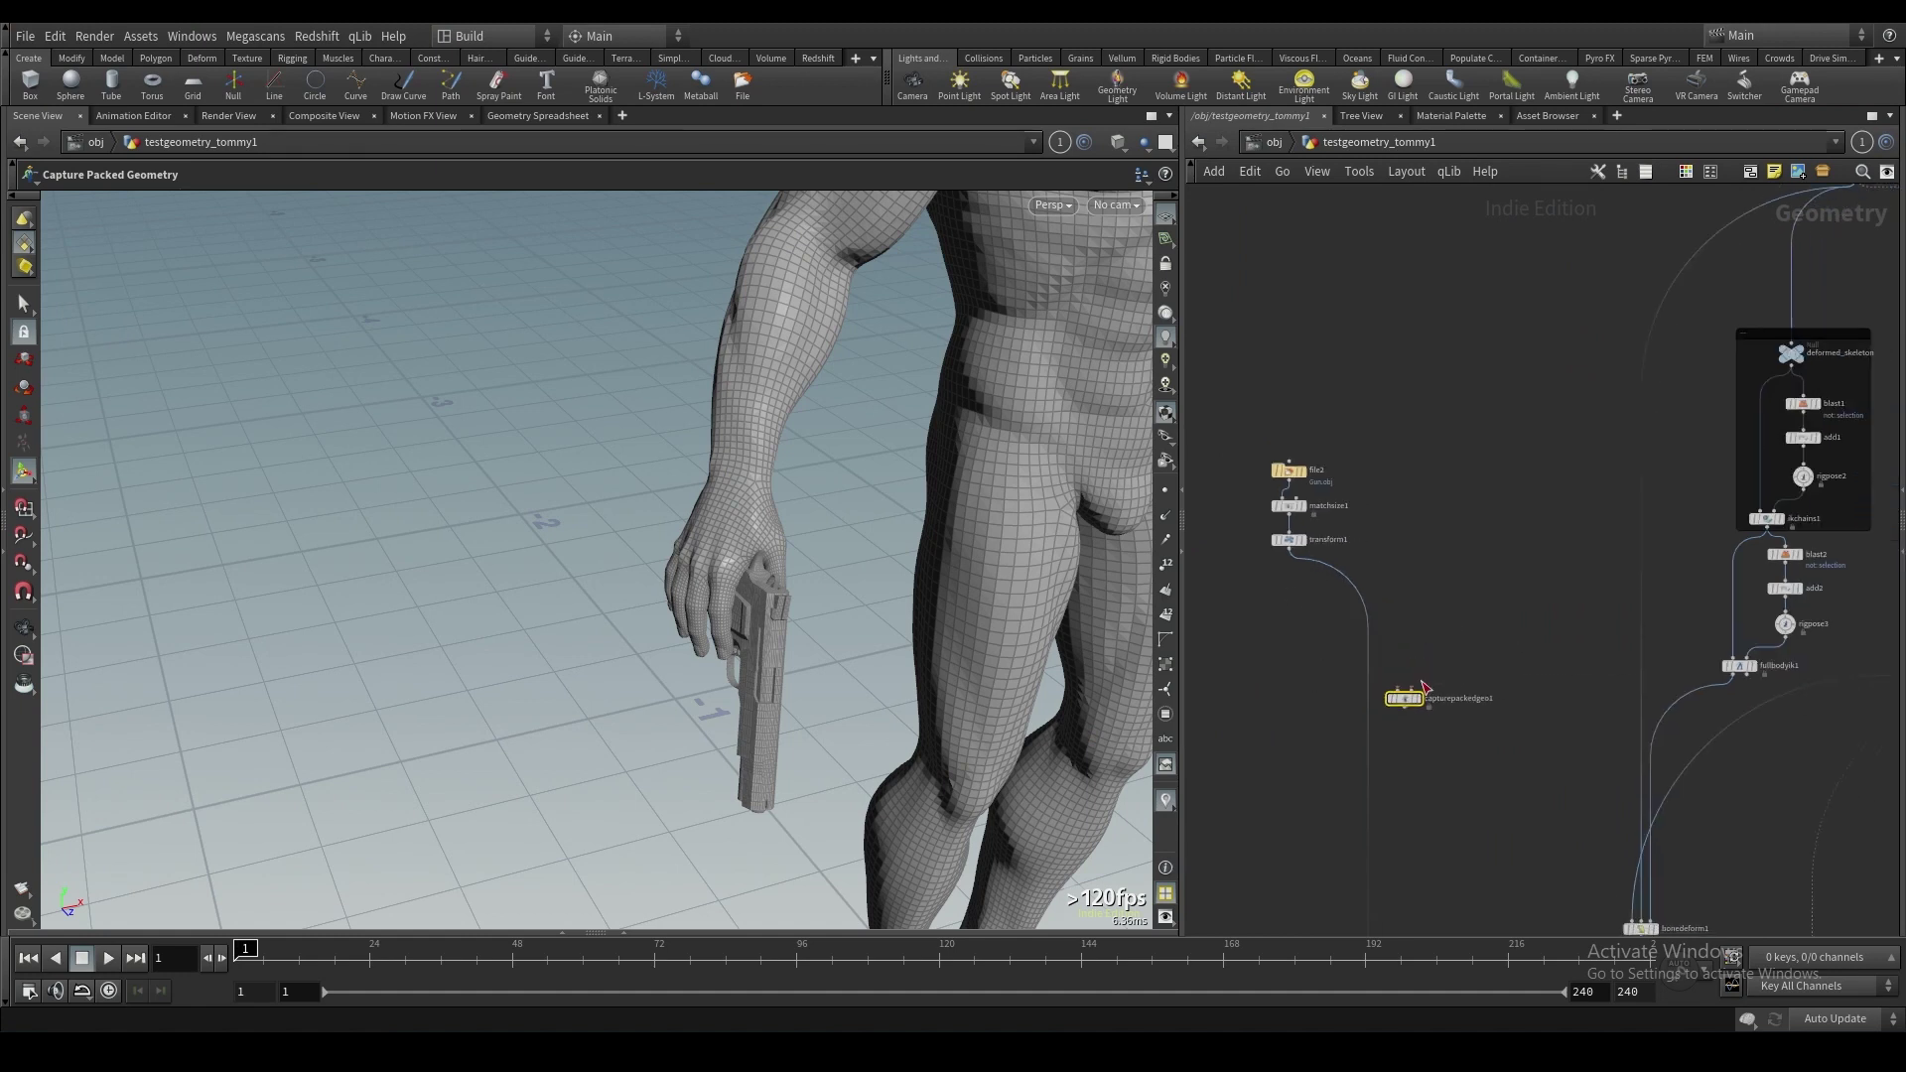
click(1401, 691)
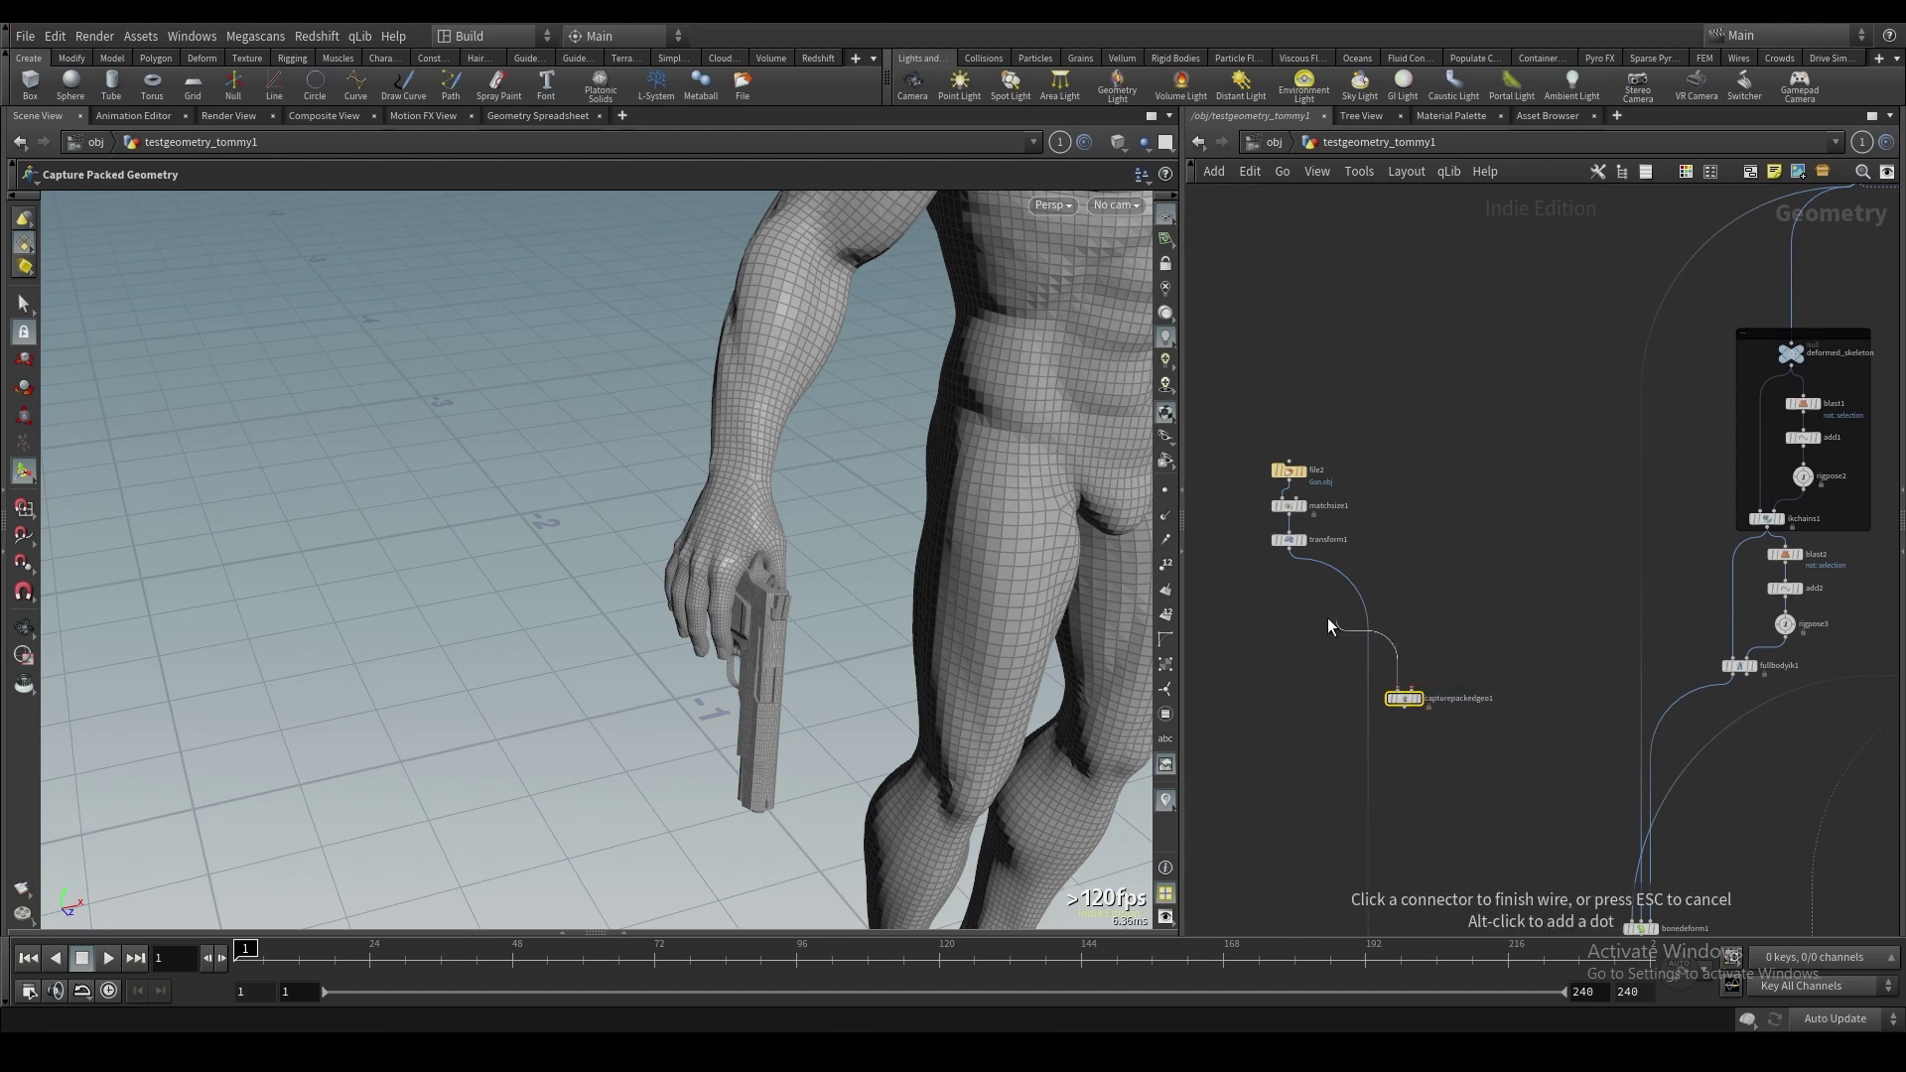
click(1289, 551)
scroll(1390, 695, up, 3)
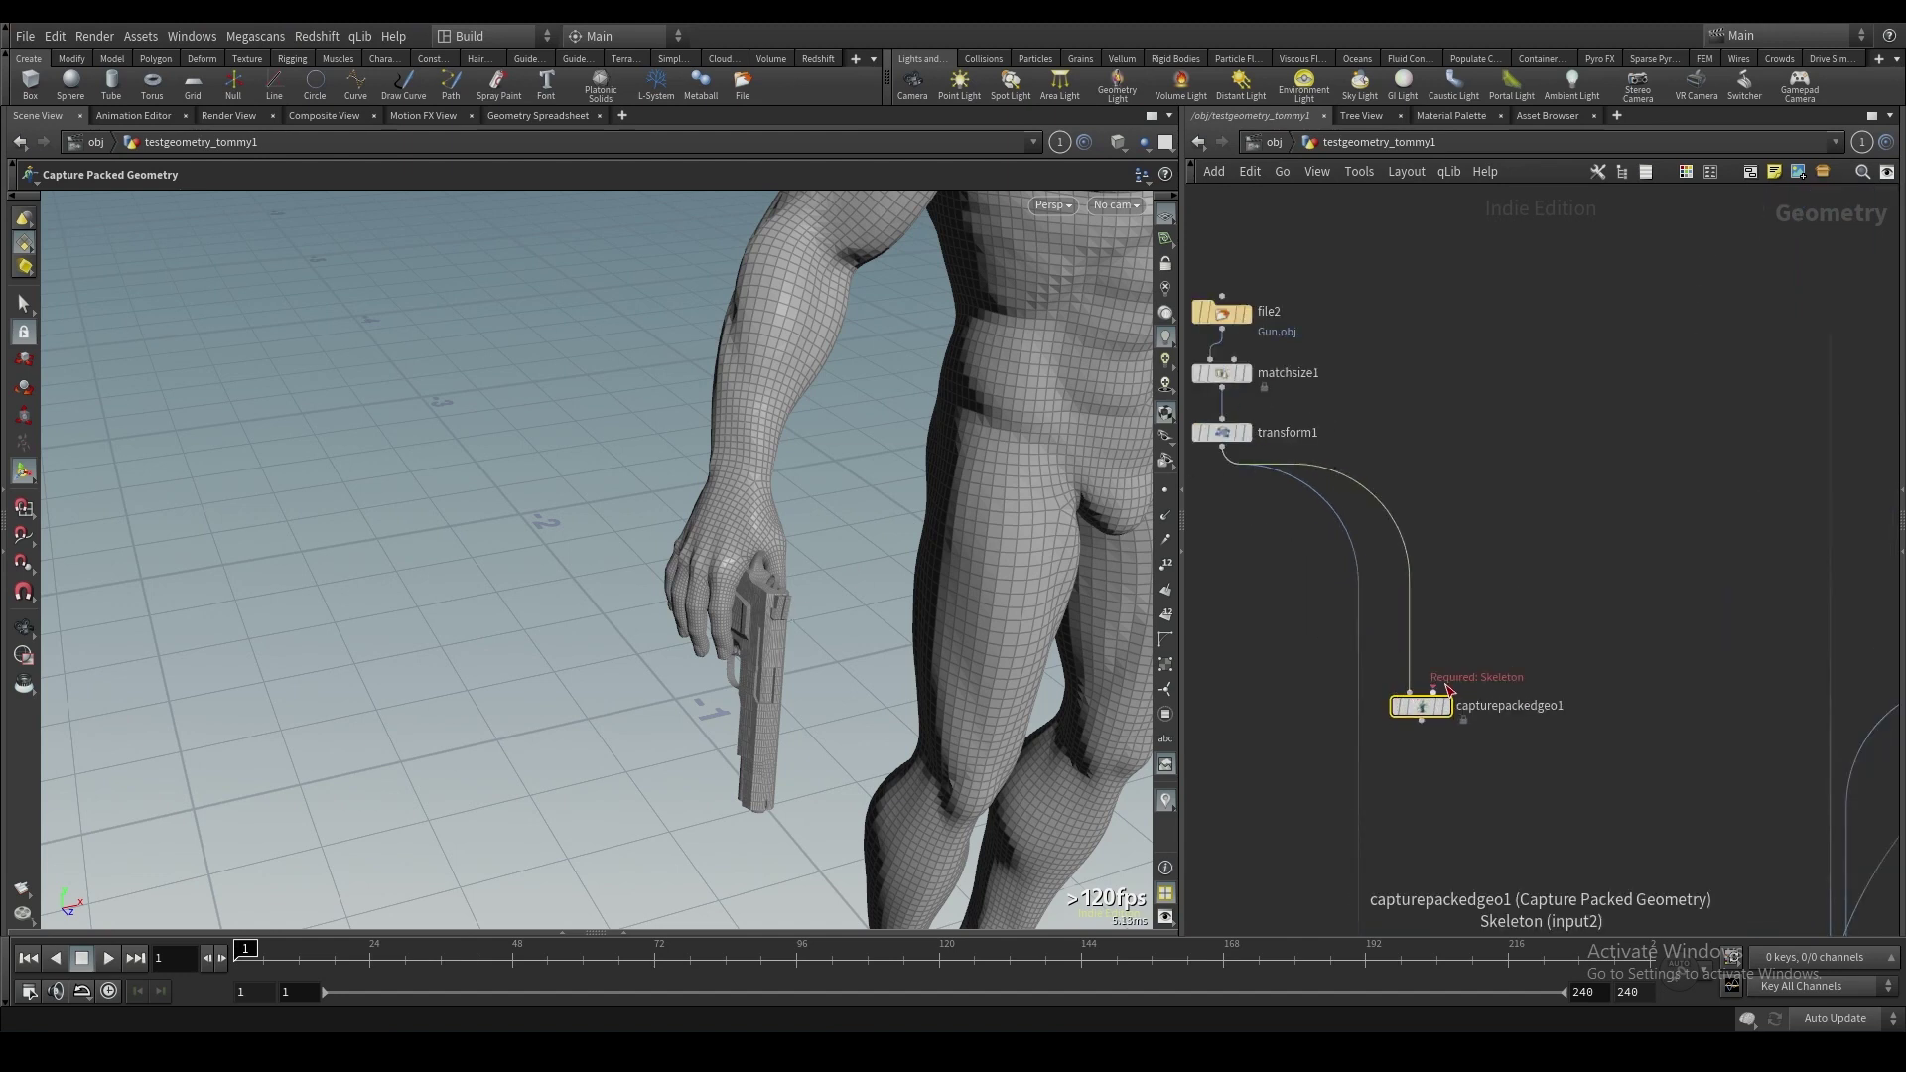
Connect the Skeleton_Rest node to the skeleton input of the Capture Packed Geometry node.
click(1438, 687)
scroll(1494, 662, down, 4)
scroll(1501, 653, down, 2)
middle_drag(1536, 646, 1430, 720)
scroll(1609, 476, up, 3)
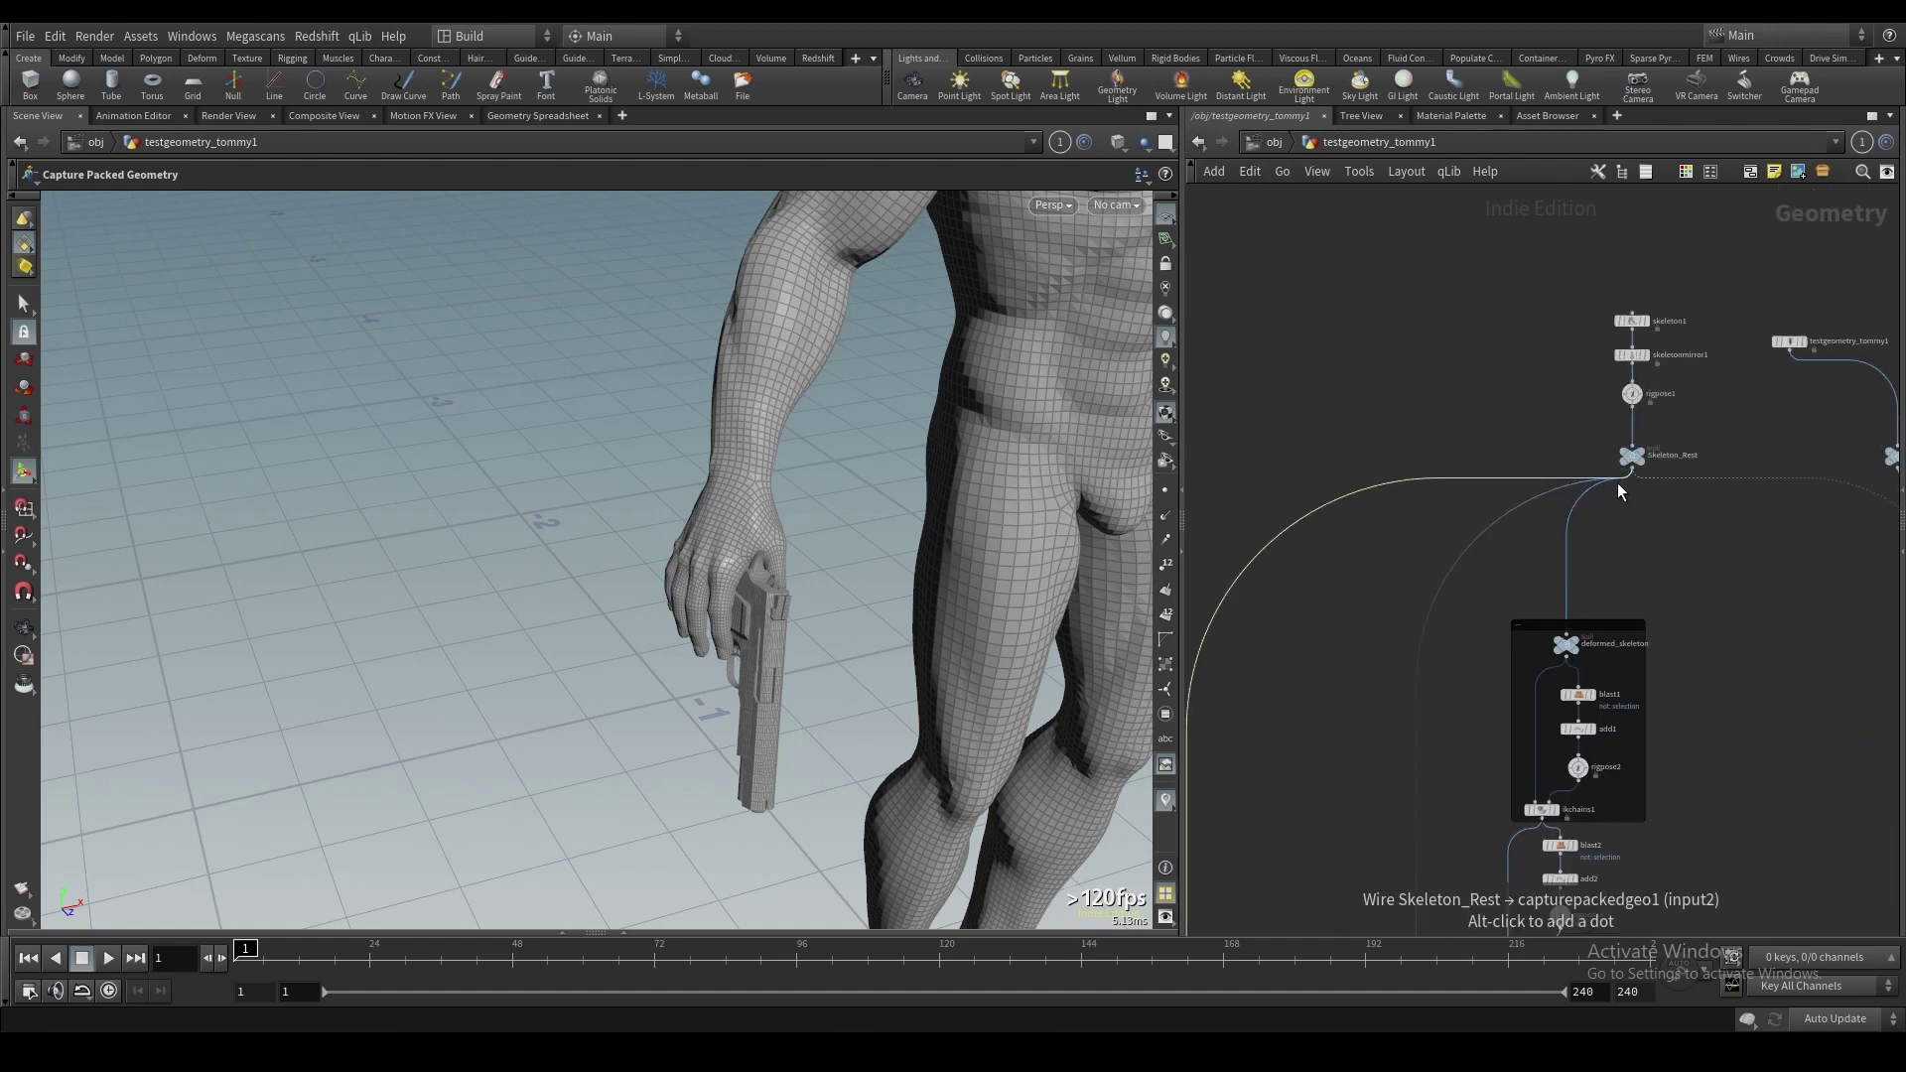
click(1618, 483)
Display the Capture Packed Geometry node's output and shift the node away from the gun's direct wire to the merge.
scroll(1617, 486, down, 3)
middle_drag(1469, 668, 1478, 544)
scroll(1544, 802, up, 1)
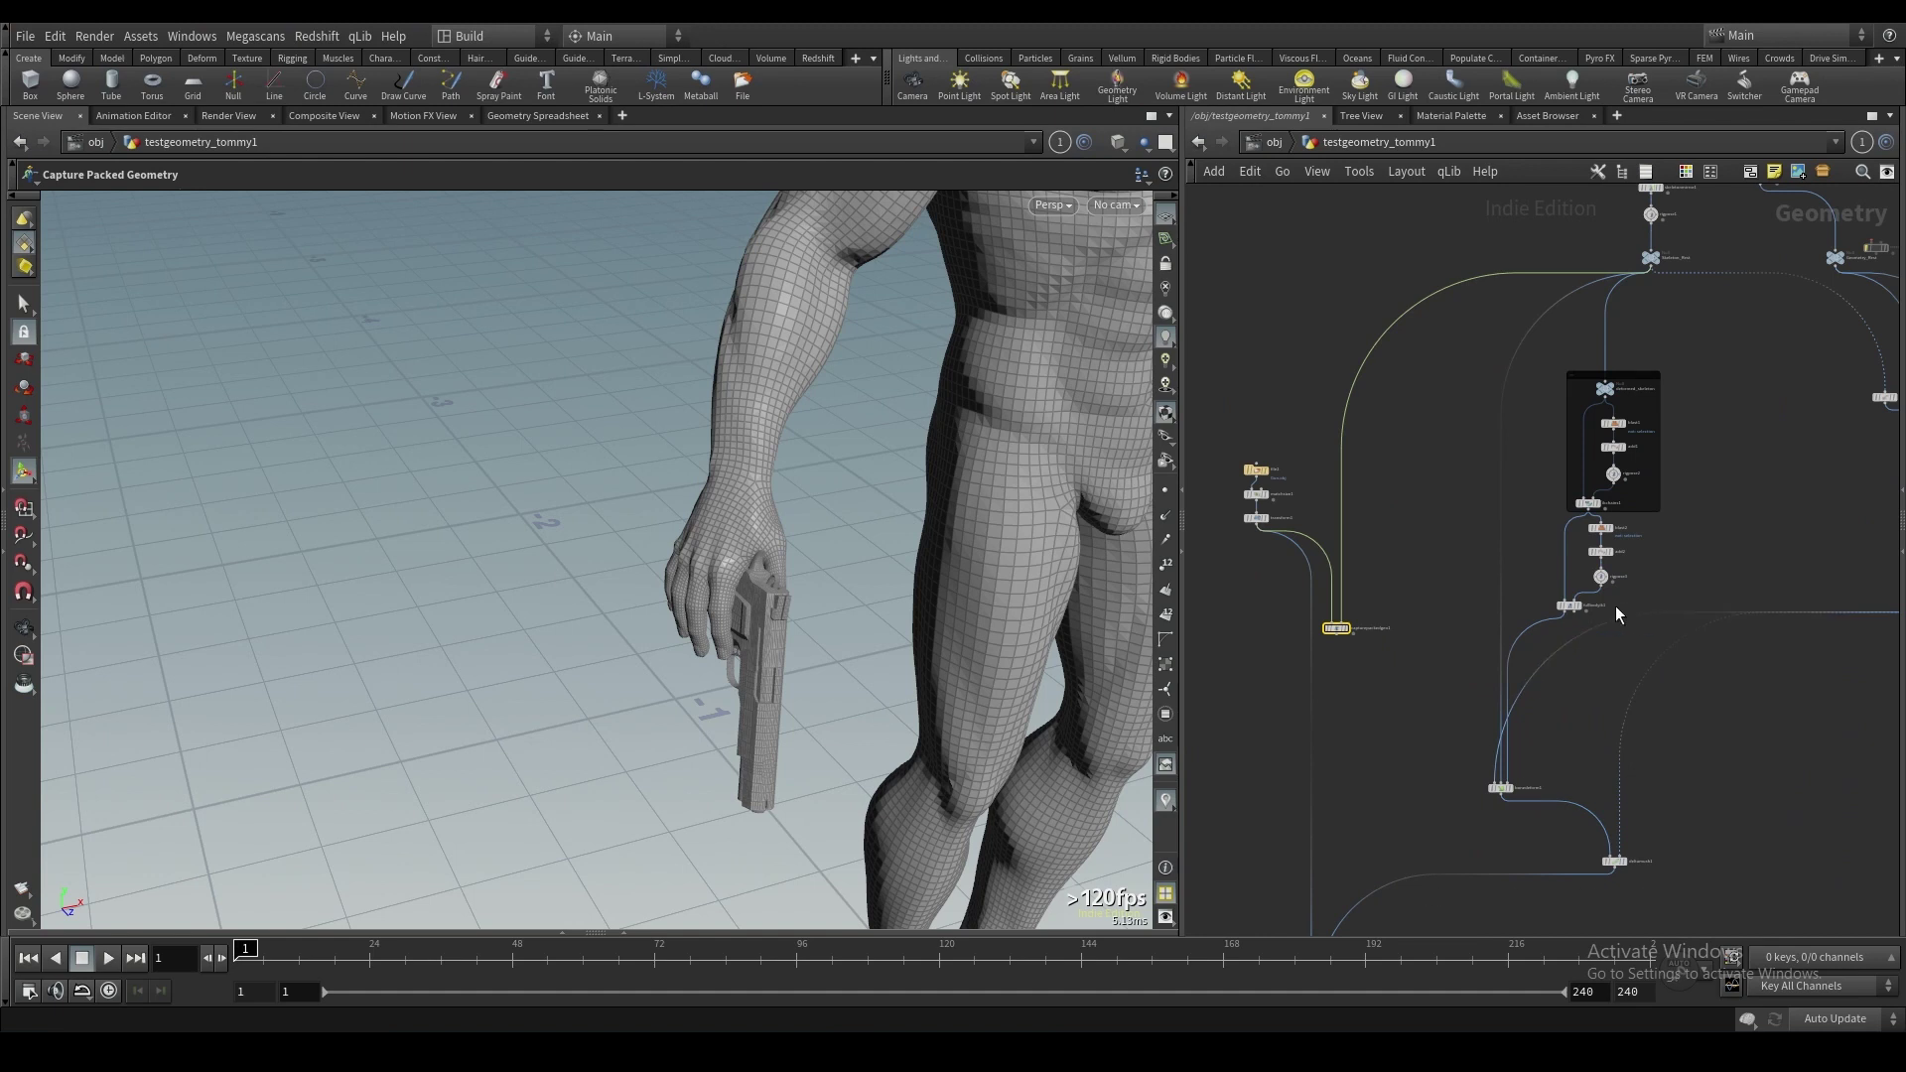
scroll(1616, 606, up, 5)
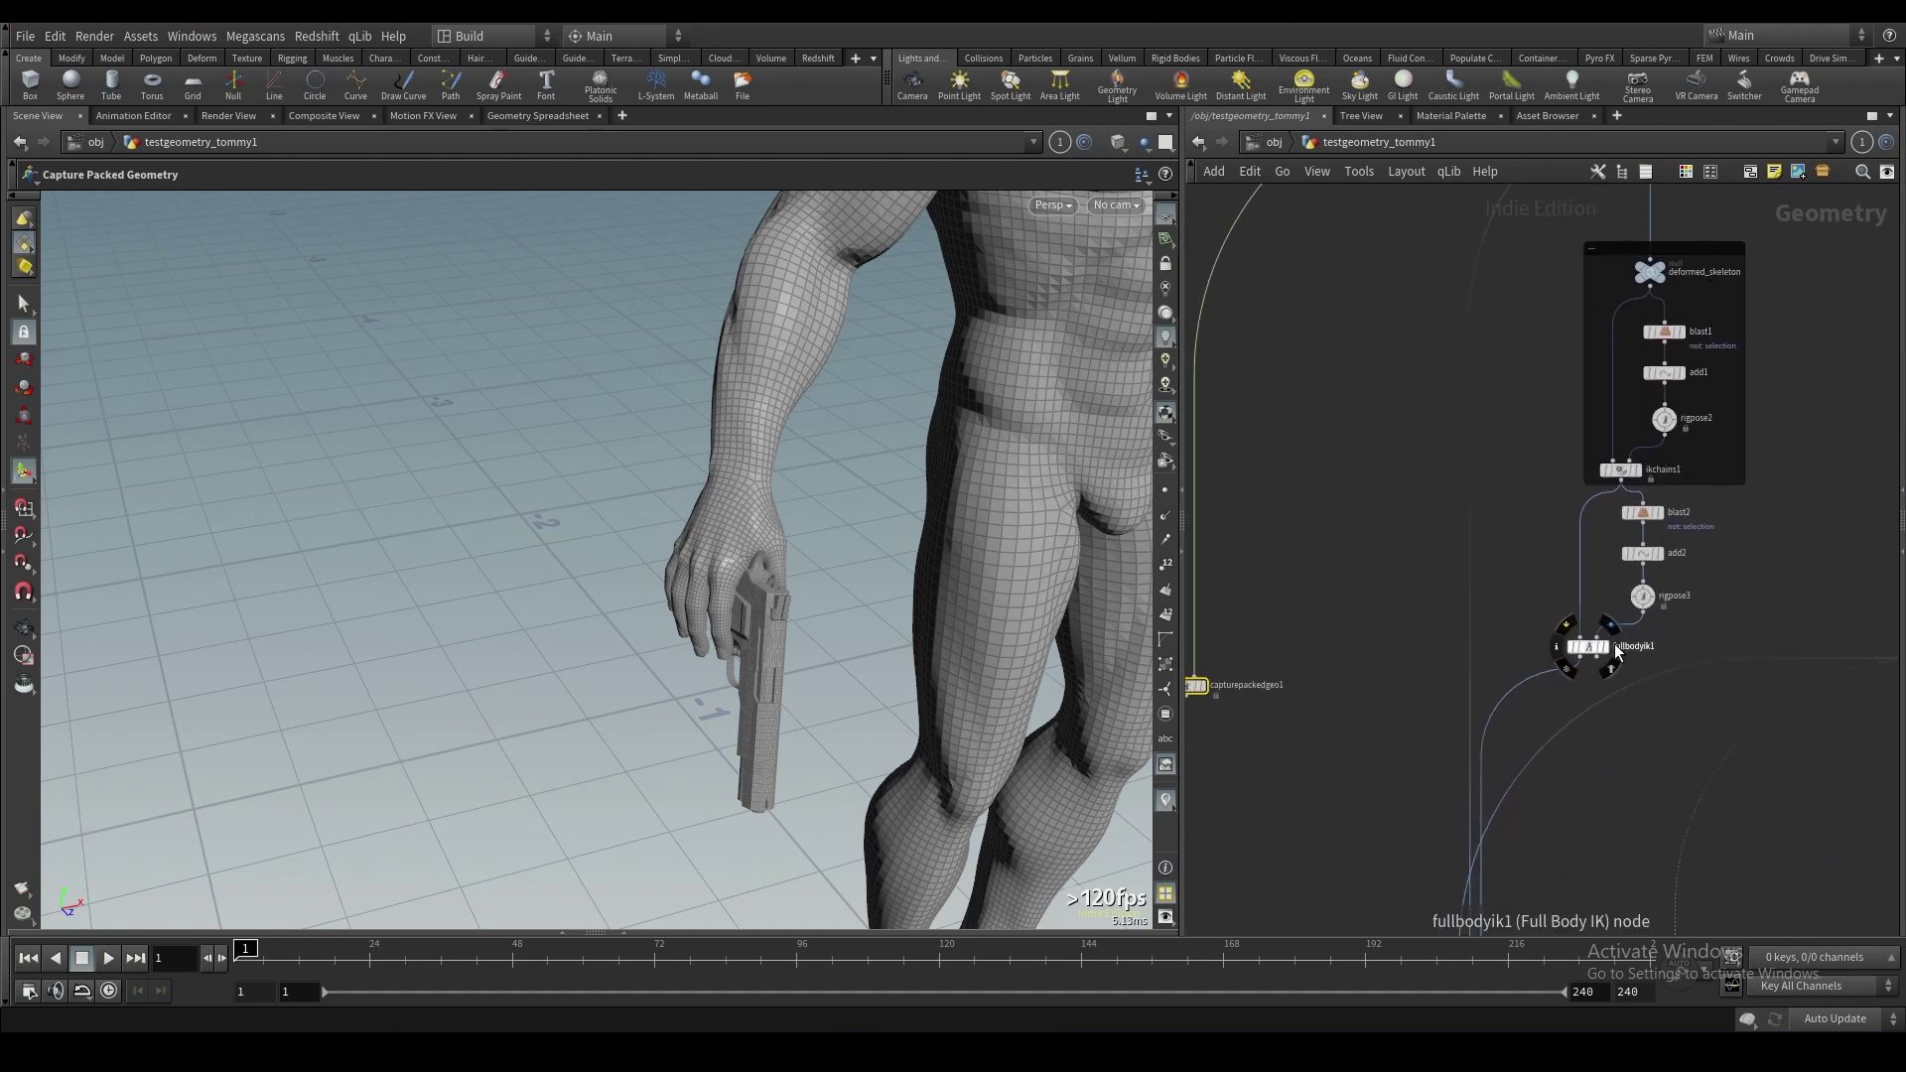
scroll(1484, 732, down, 3)
middle_drag(1419, 711, 1479, 648)
middle_drag(1473, 546, 1495, 654)
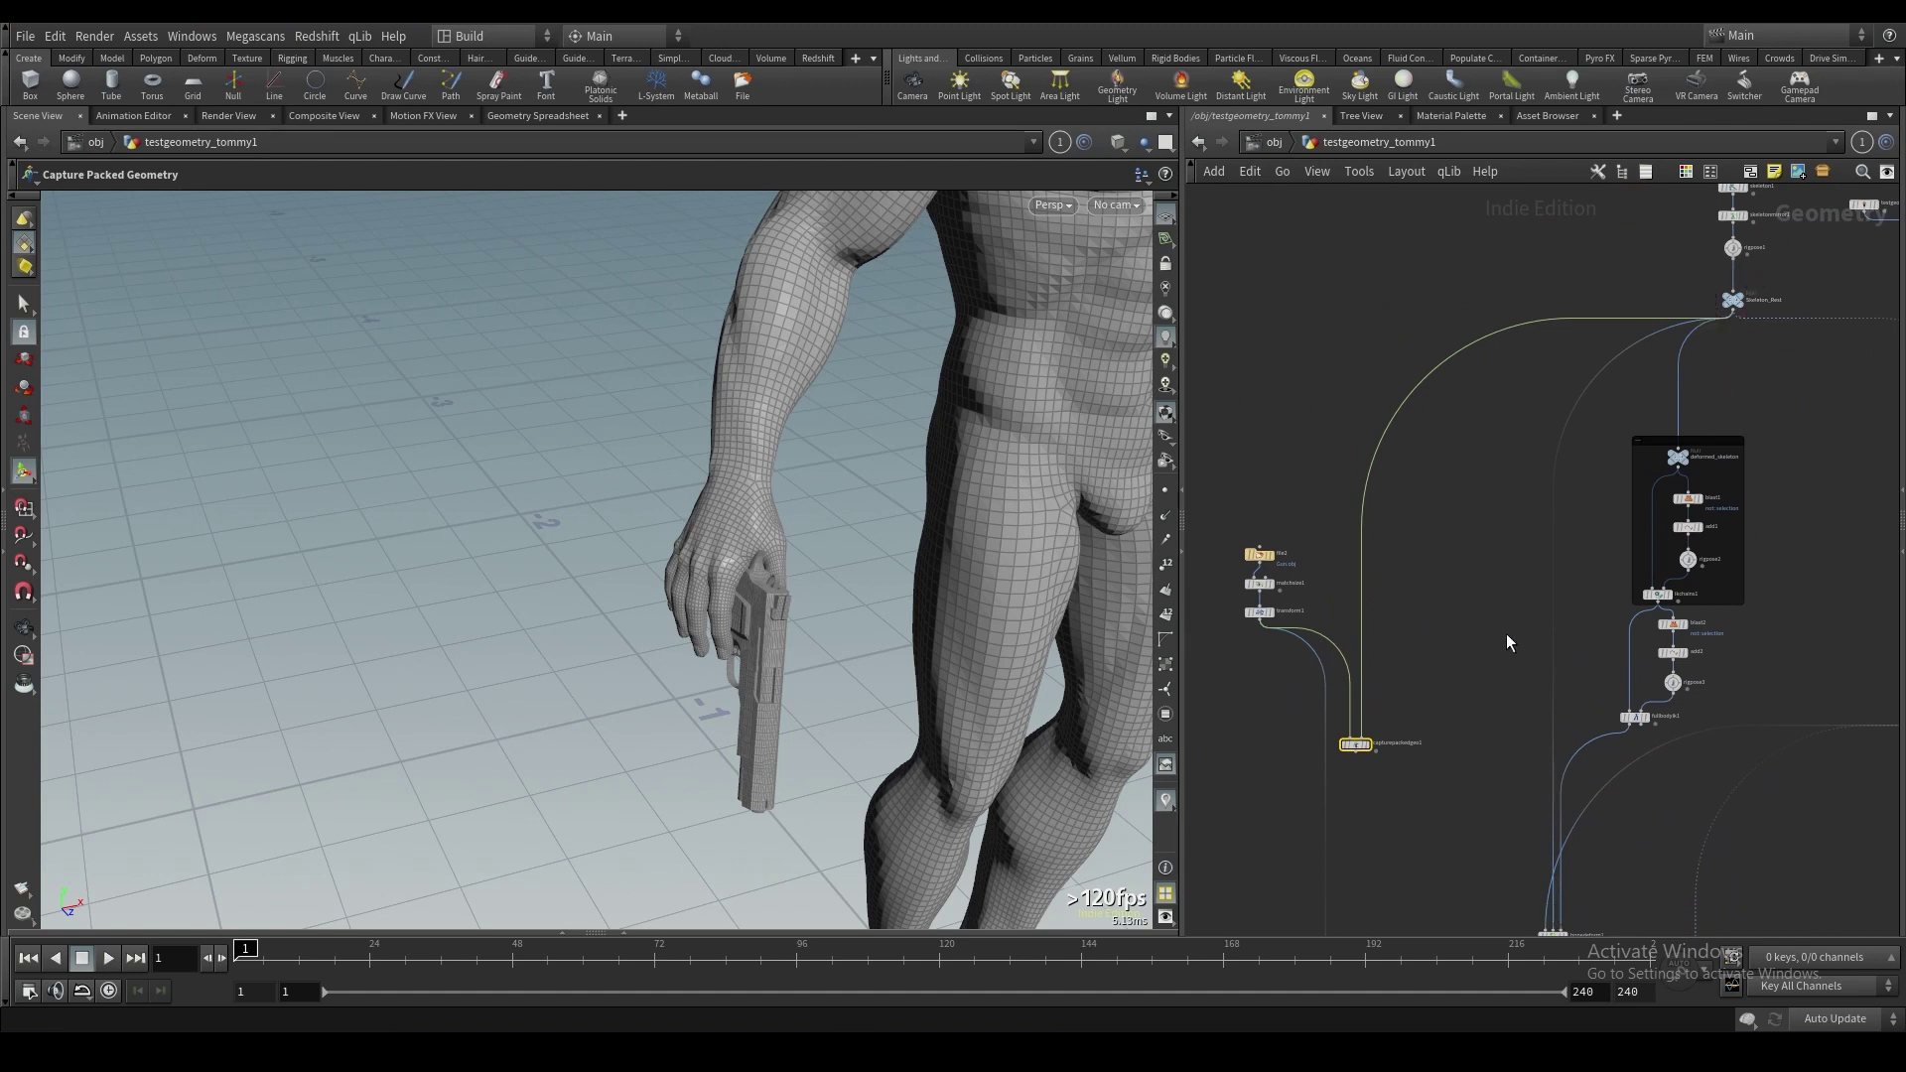
scroll(1464, 668, up, 6)
click(1454, 705)
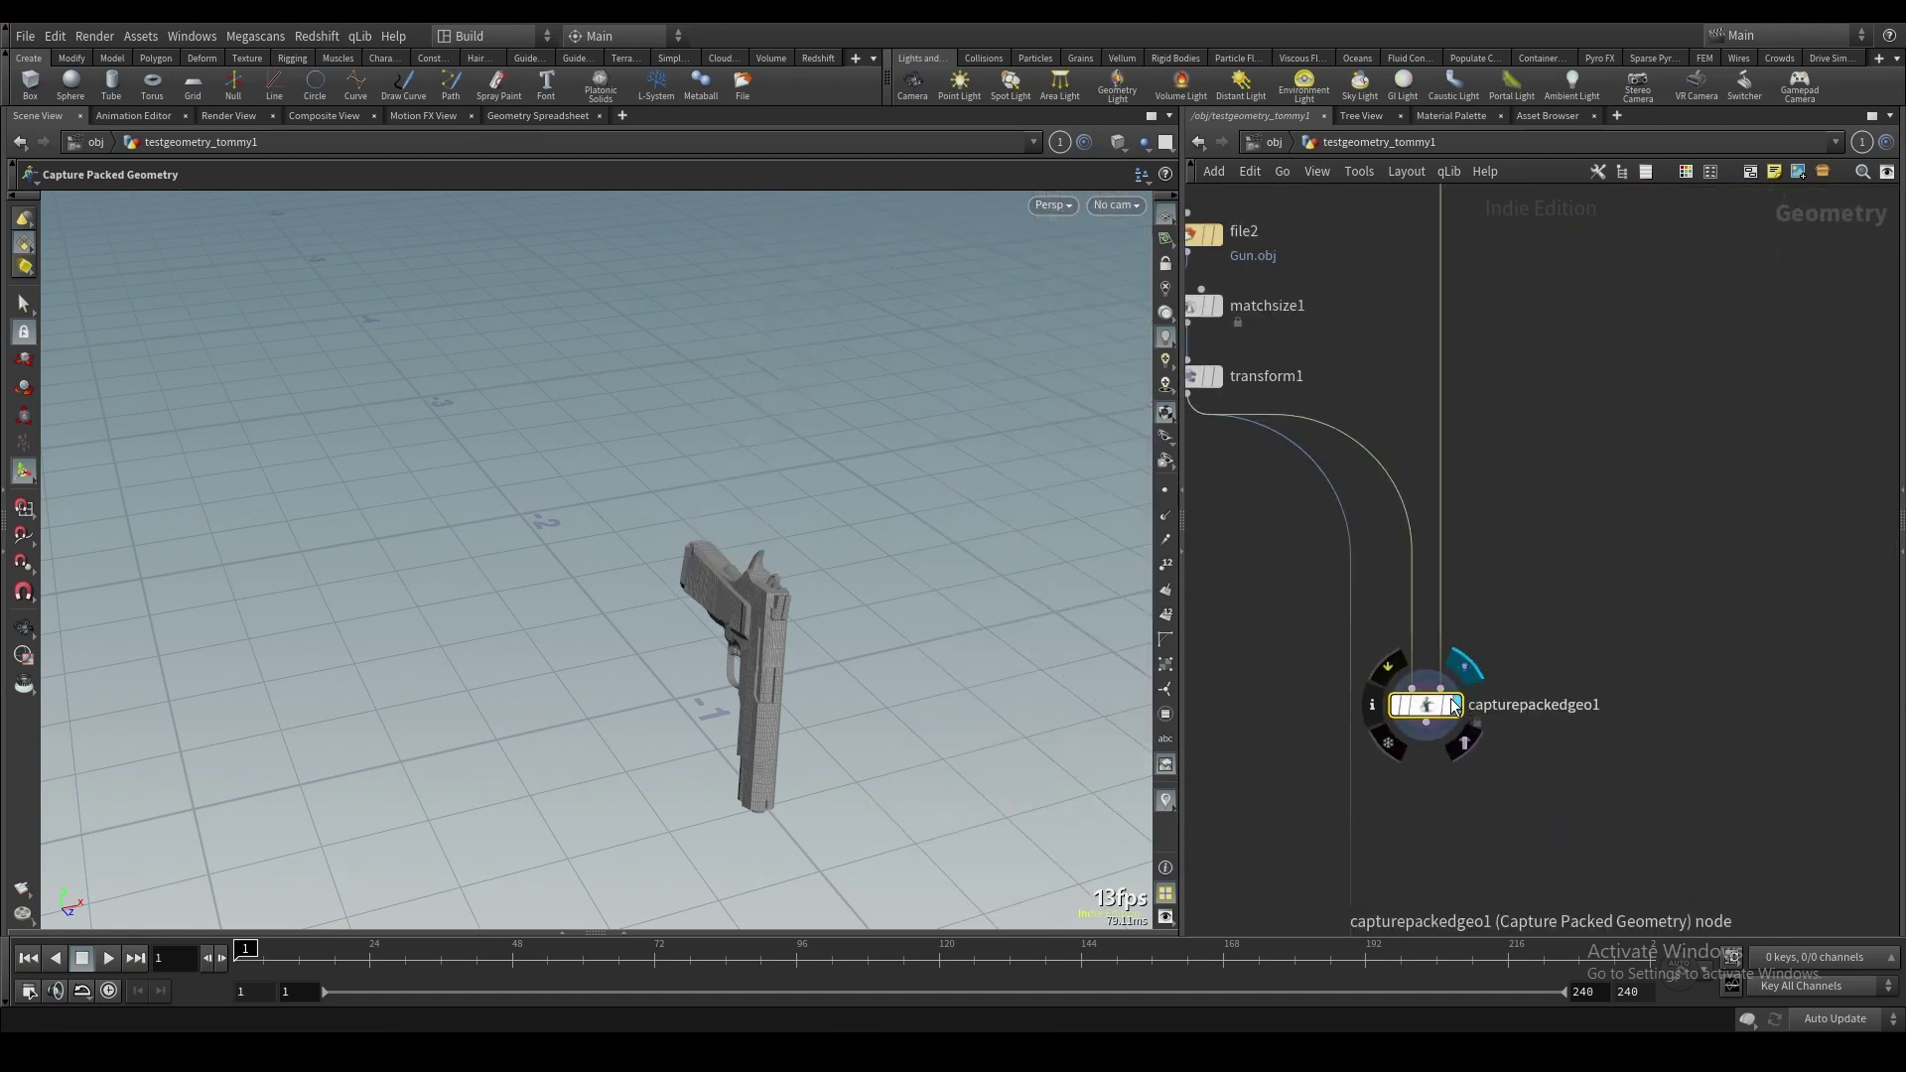
scroll(1452, 673, down, 1)
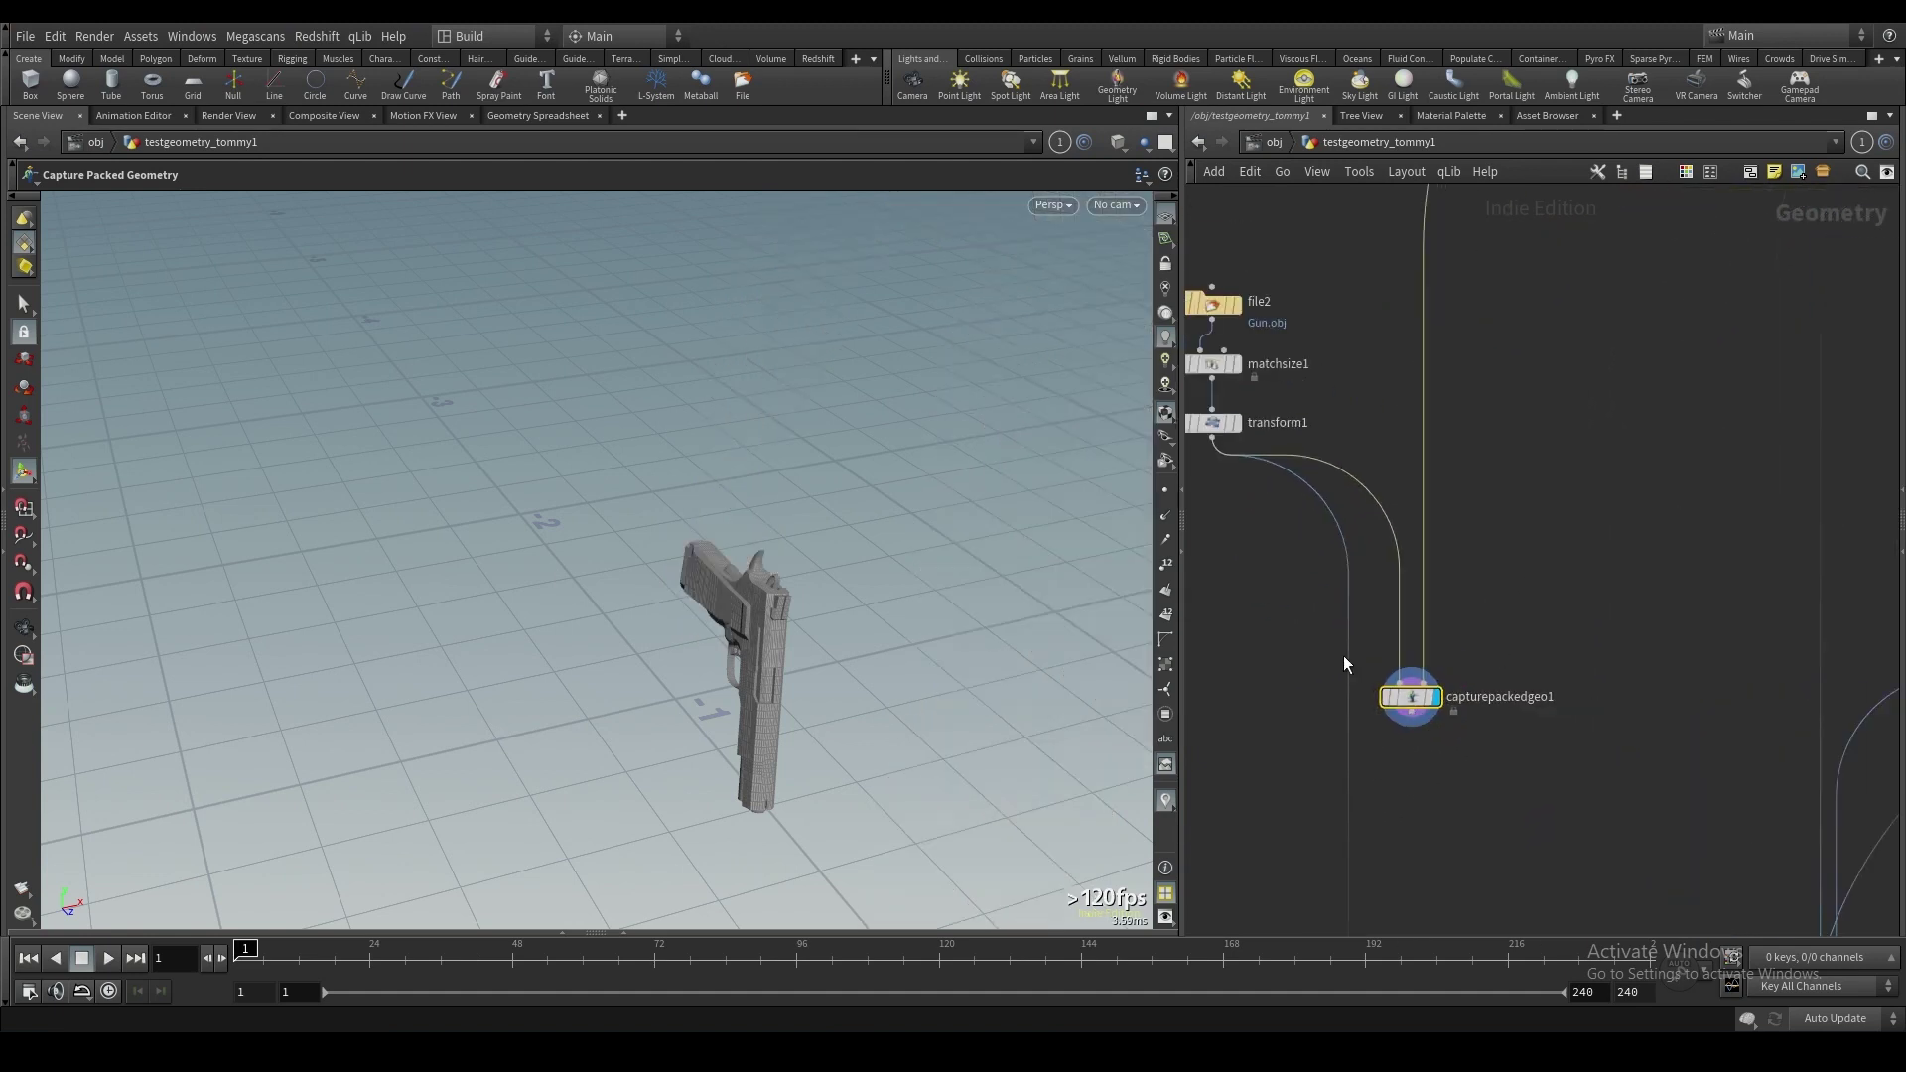
drag(1437, 725, 1486, 749)
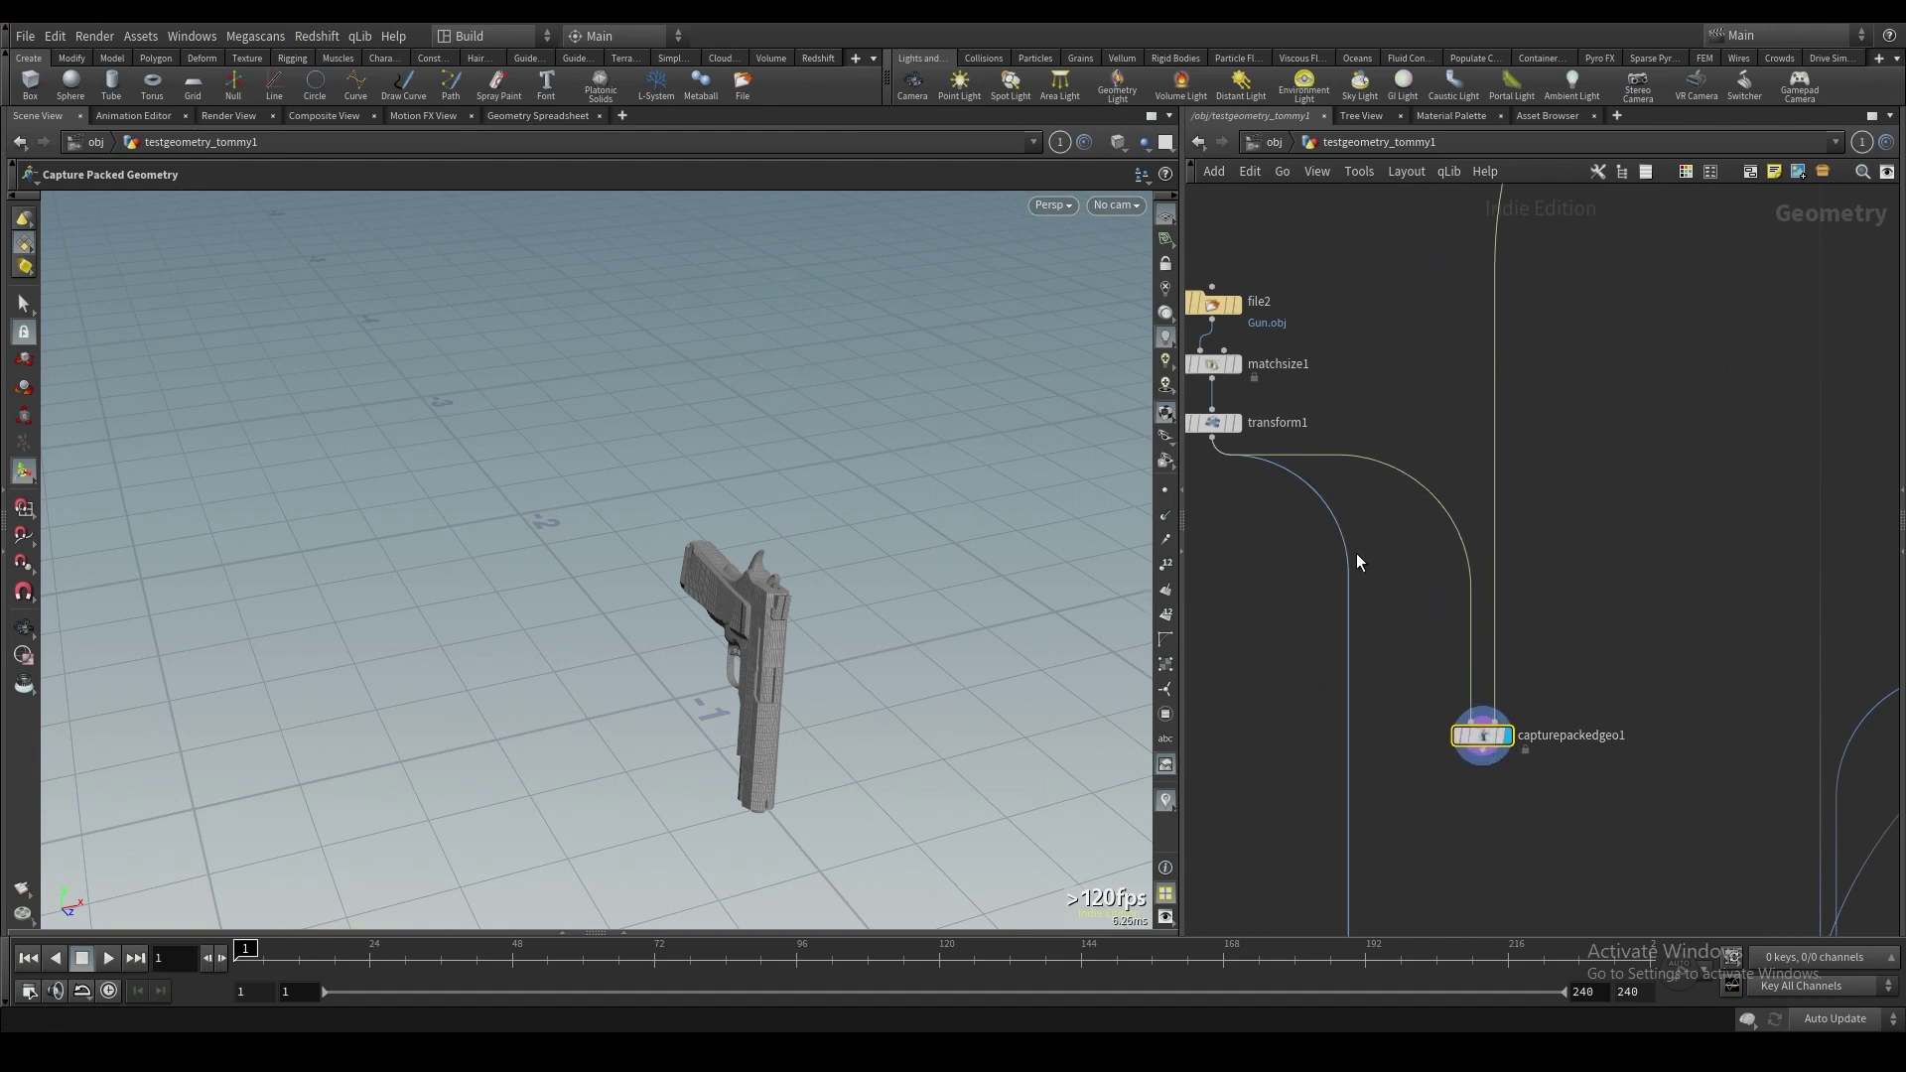
Insert a Pack node between the gun's Transform and Capture Packed Geometry nodes, and check its parameters.
key(Tab)
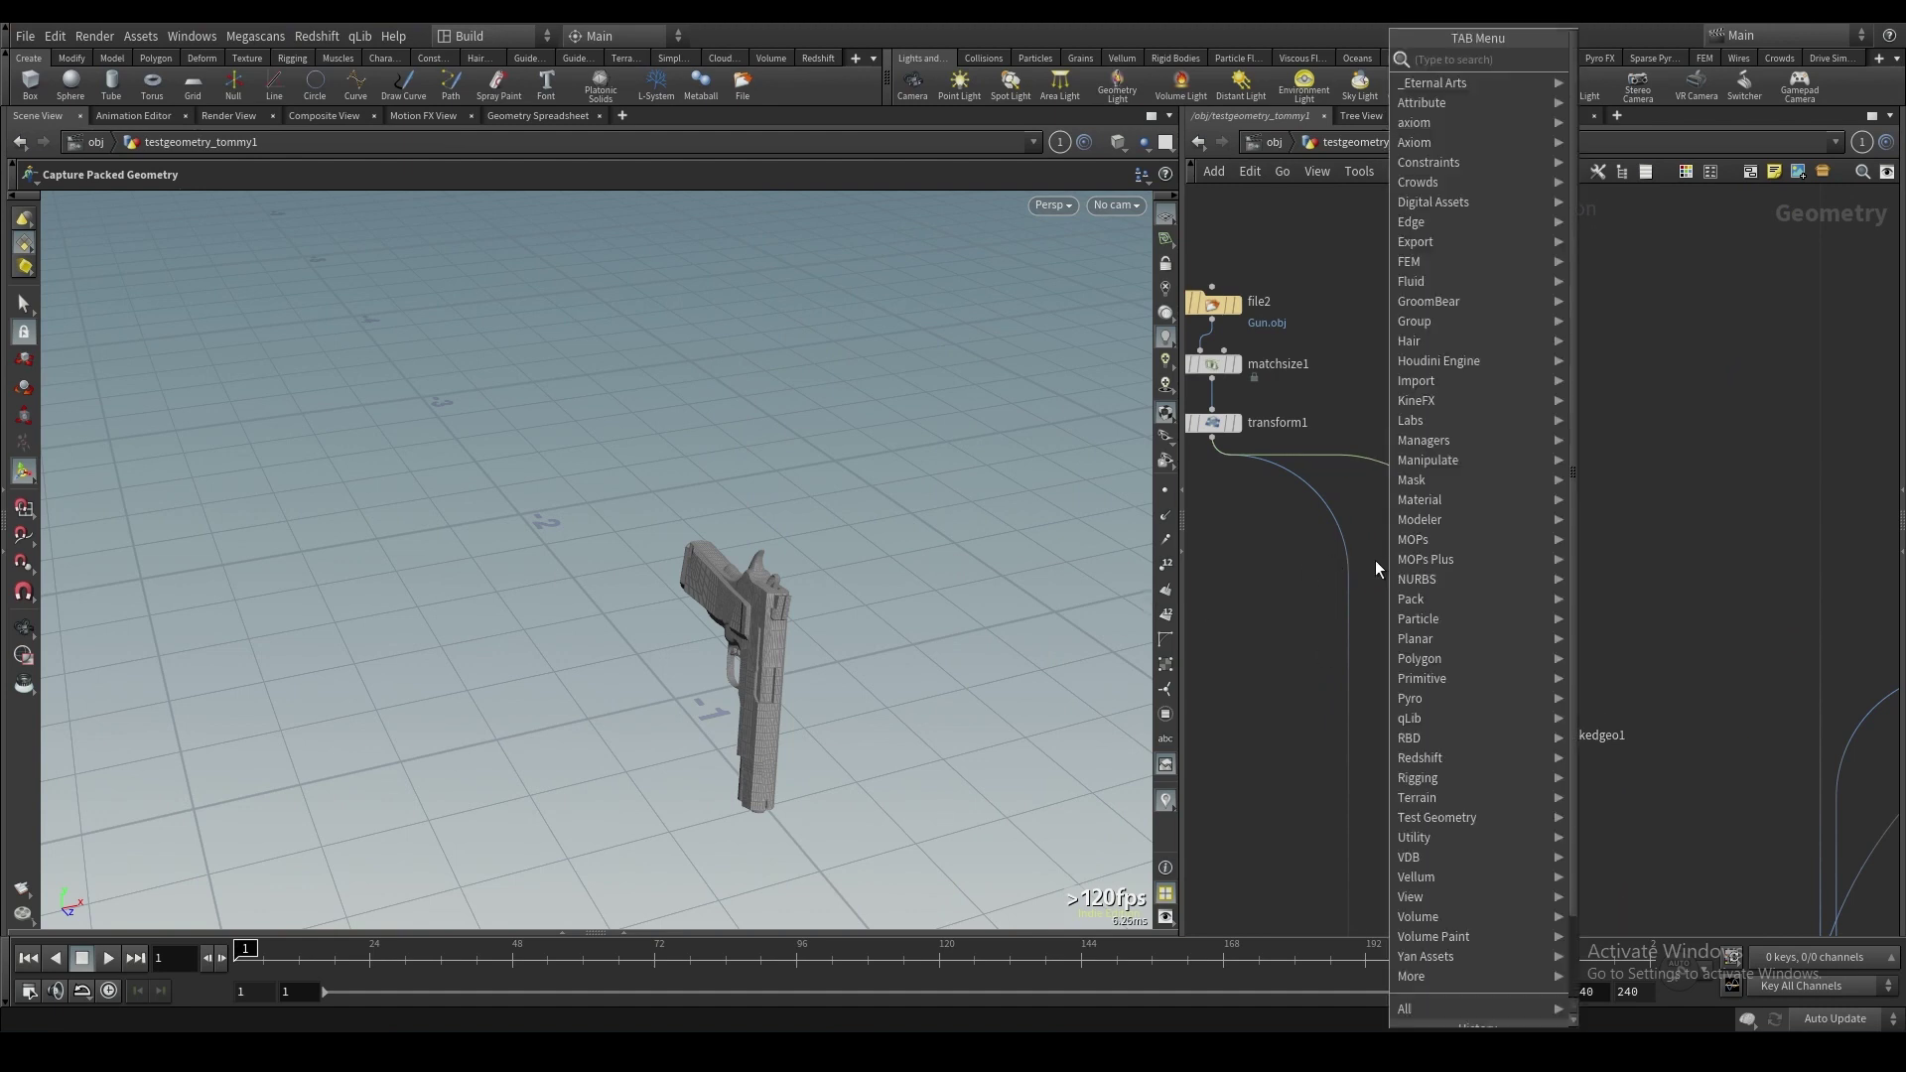
text(pack)
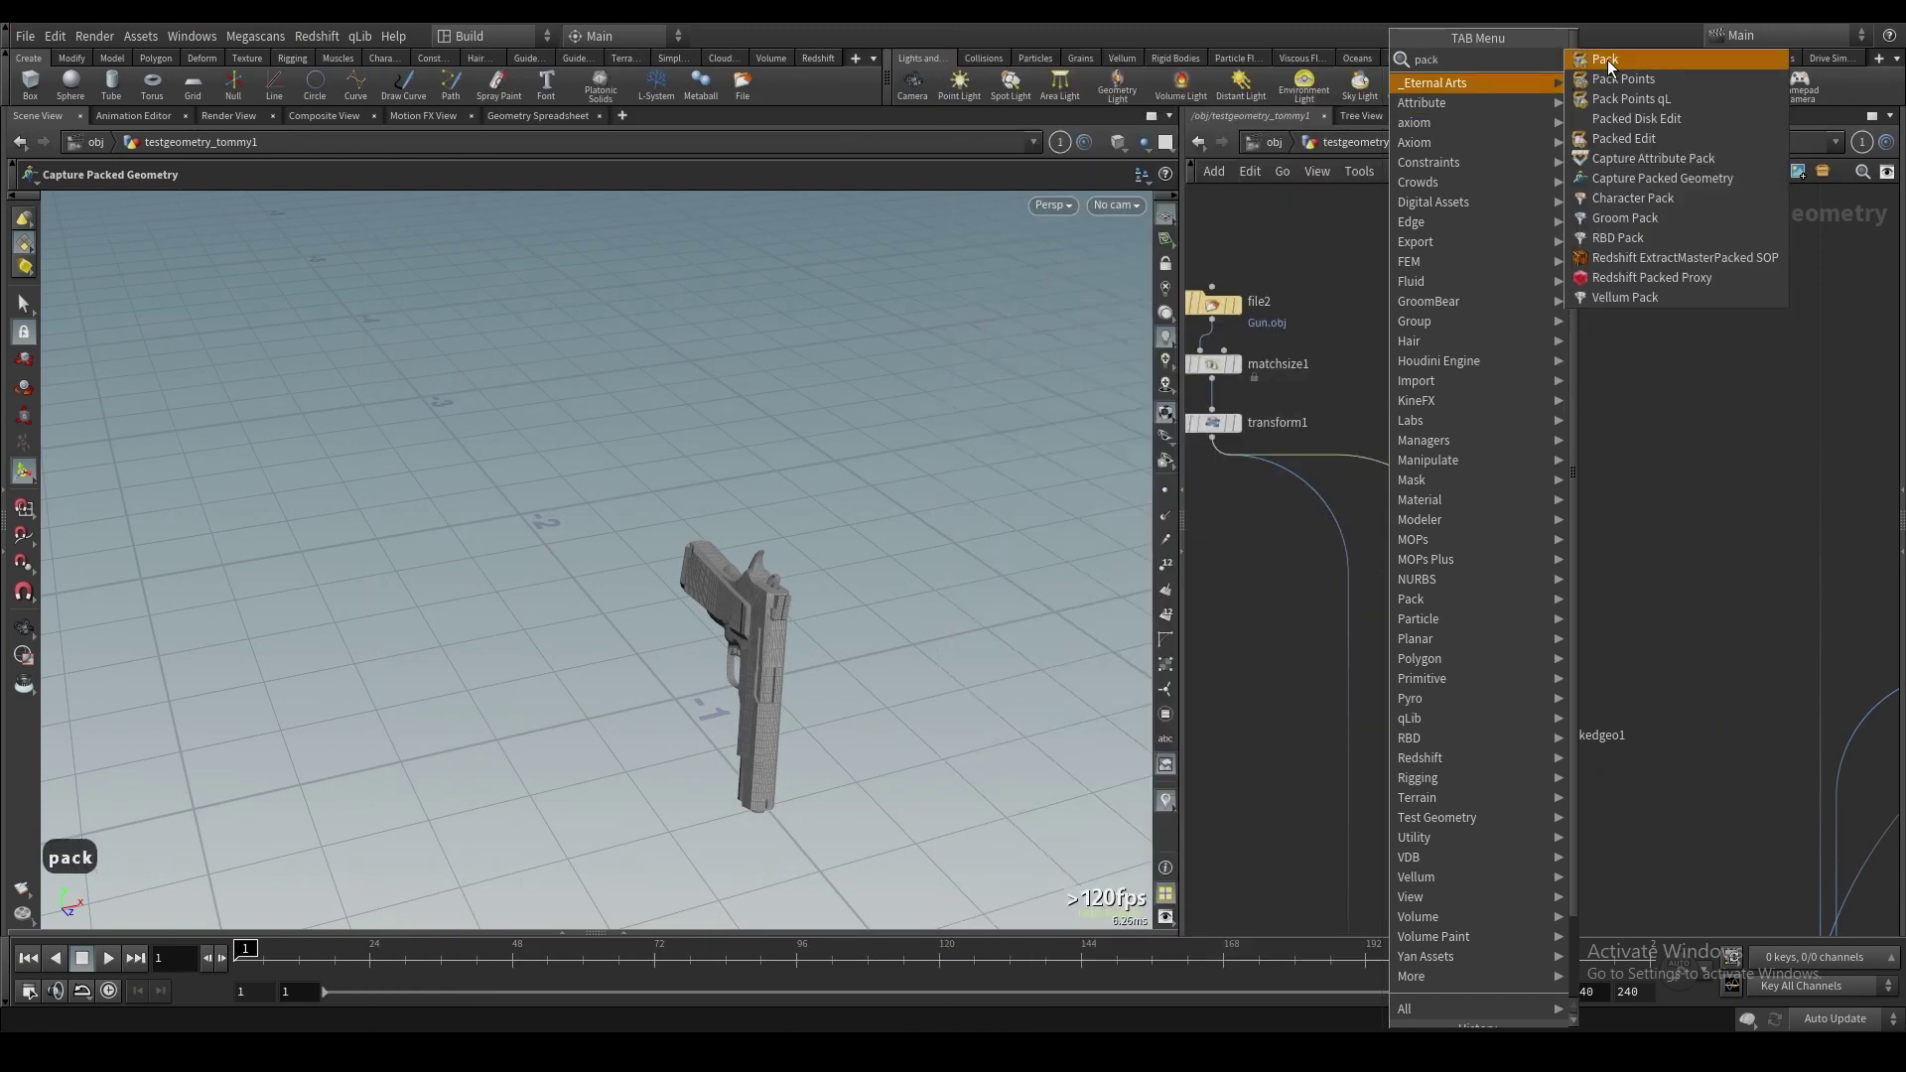
click(1611, 59)
click(1378, 457)
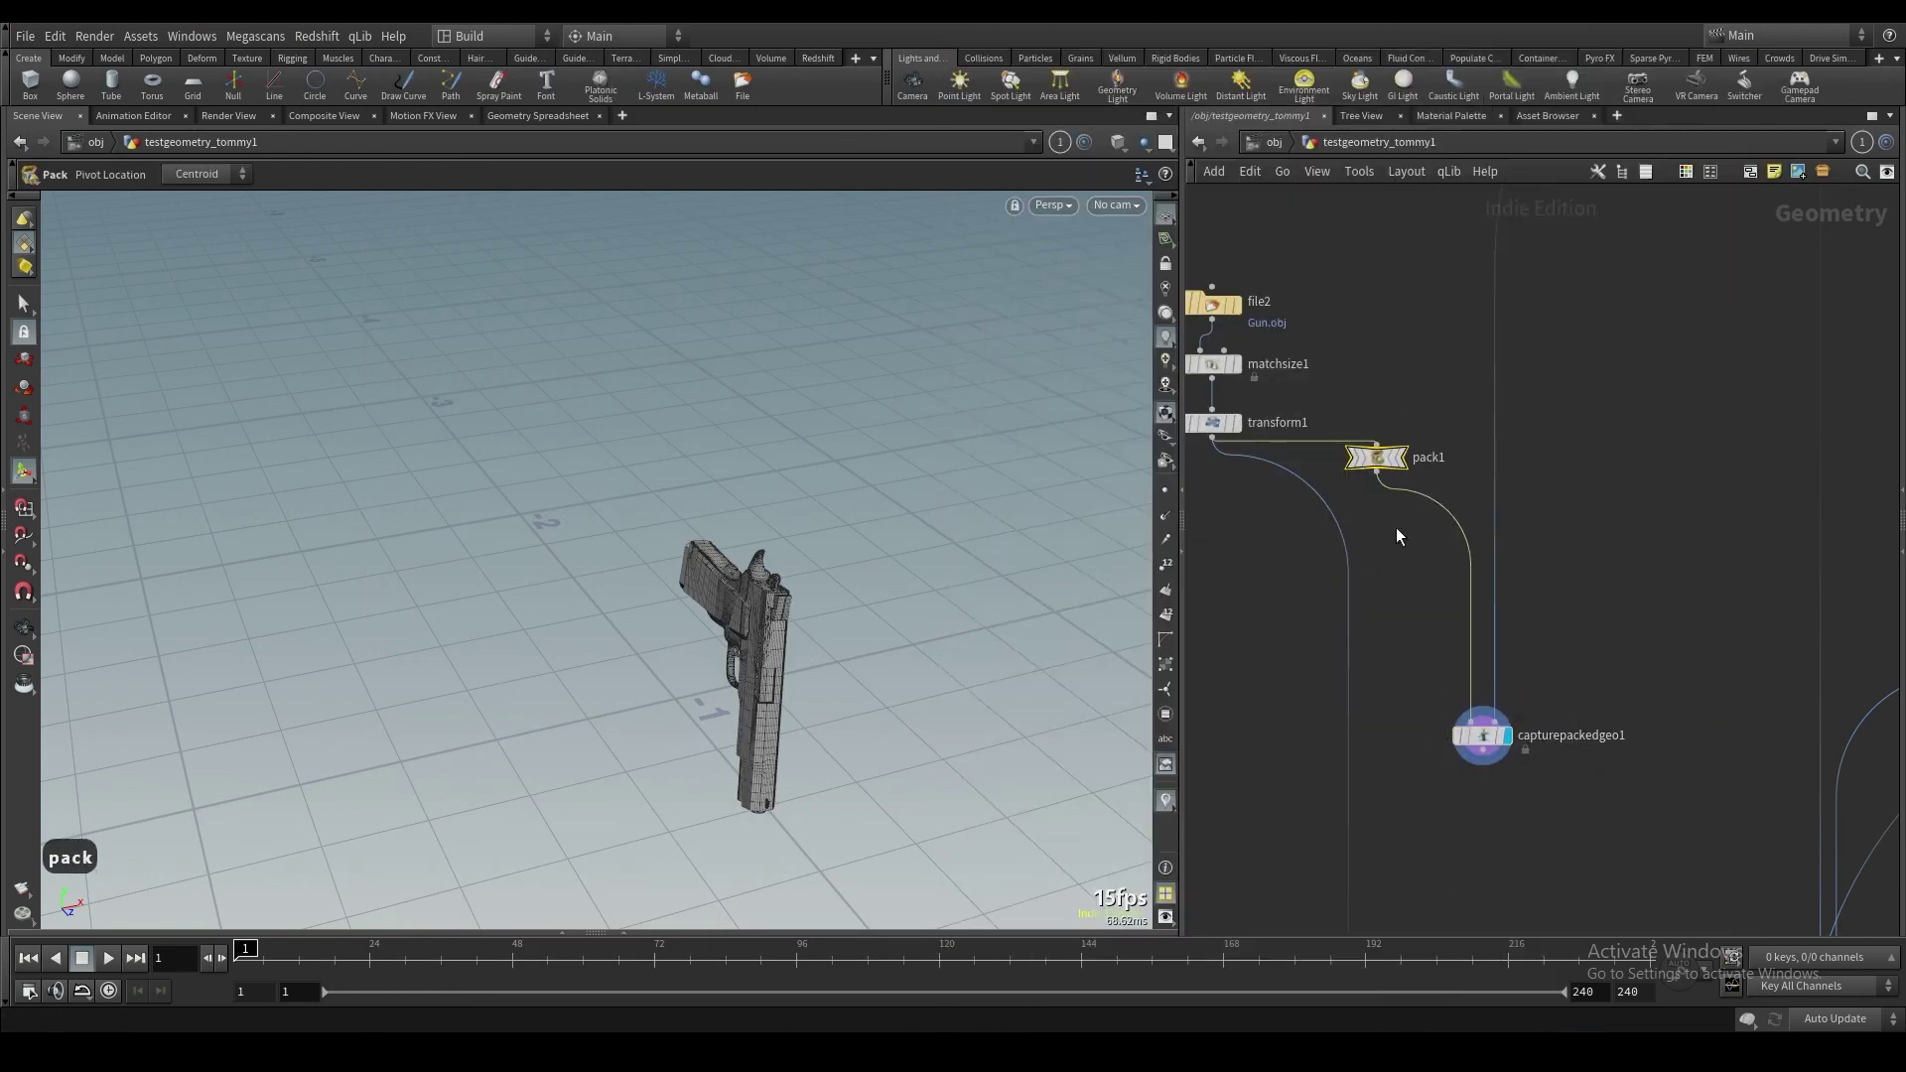
drag(1379, 461, 1380, 506)
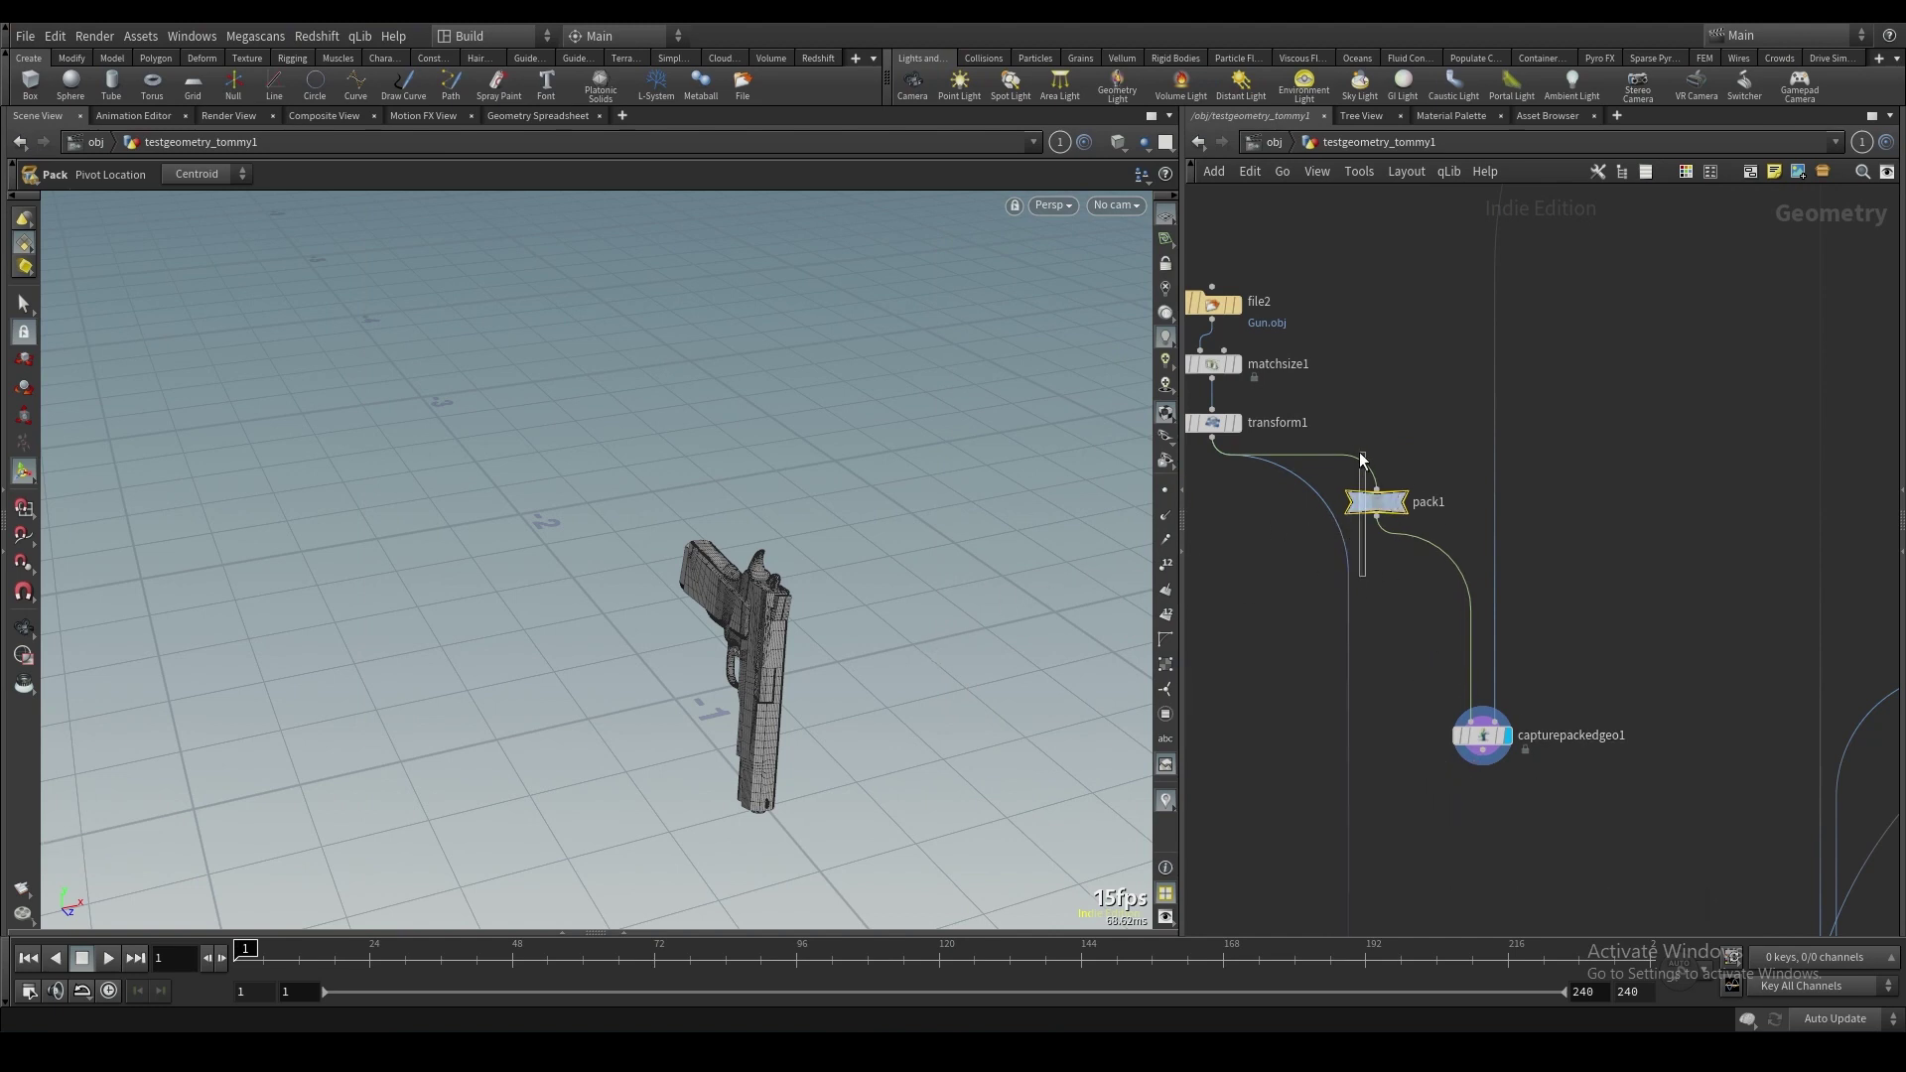
key(p)
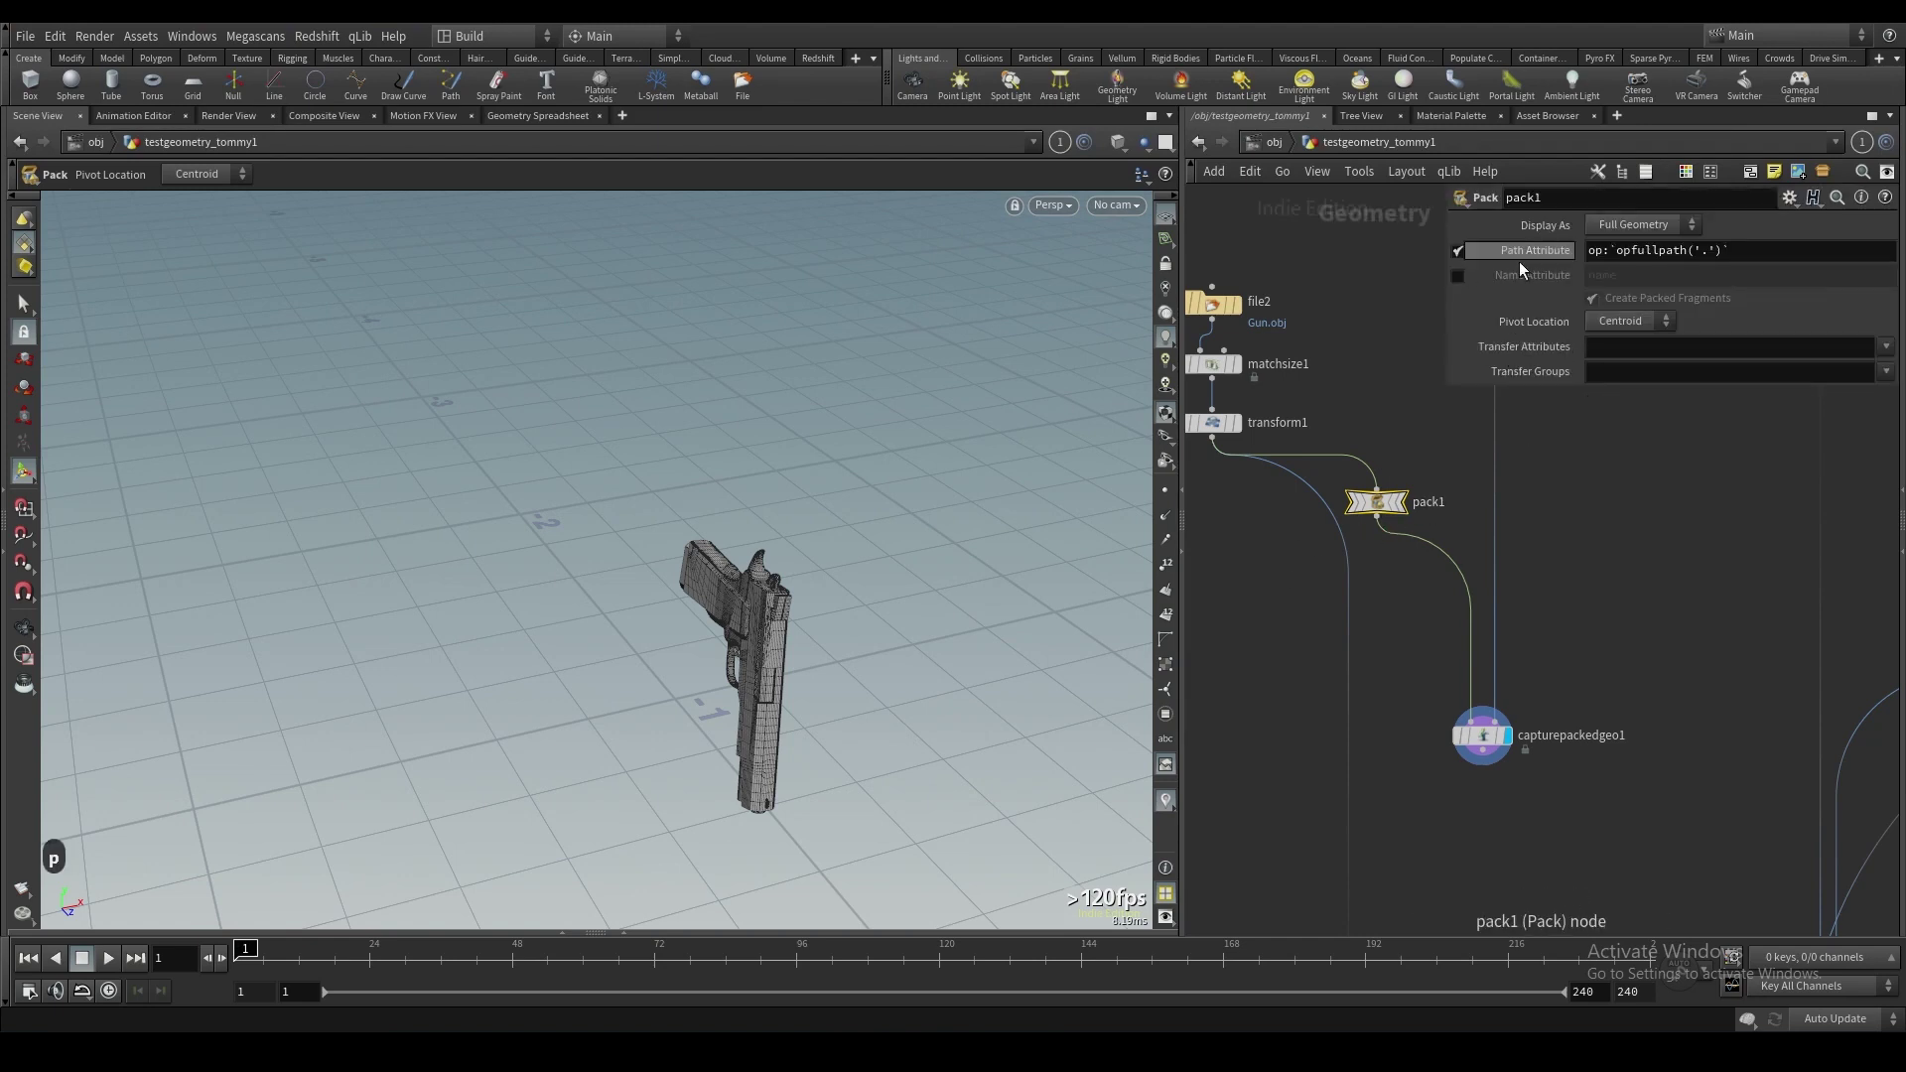
key(p)
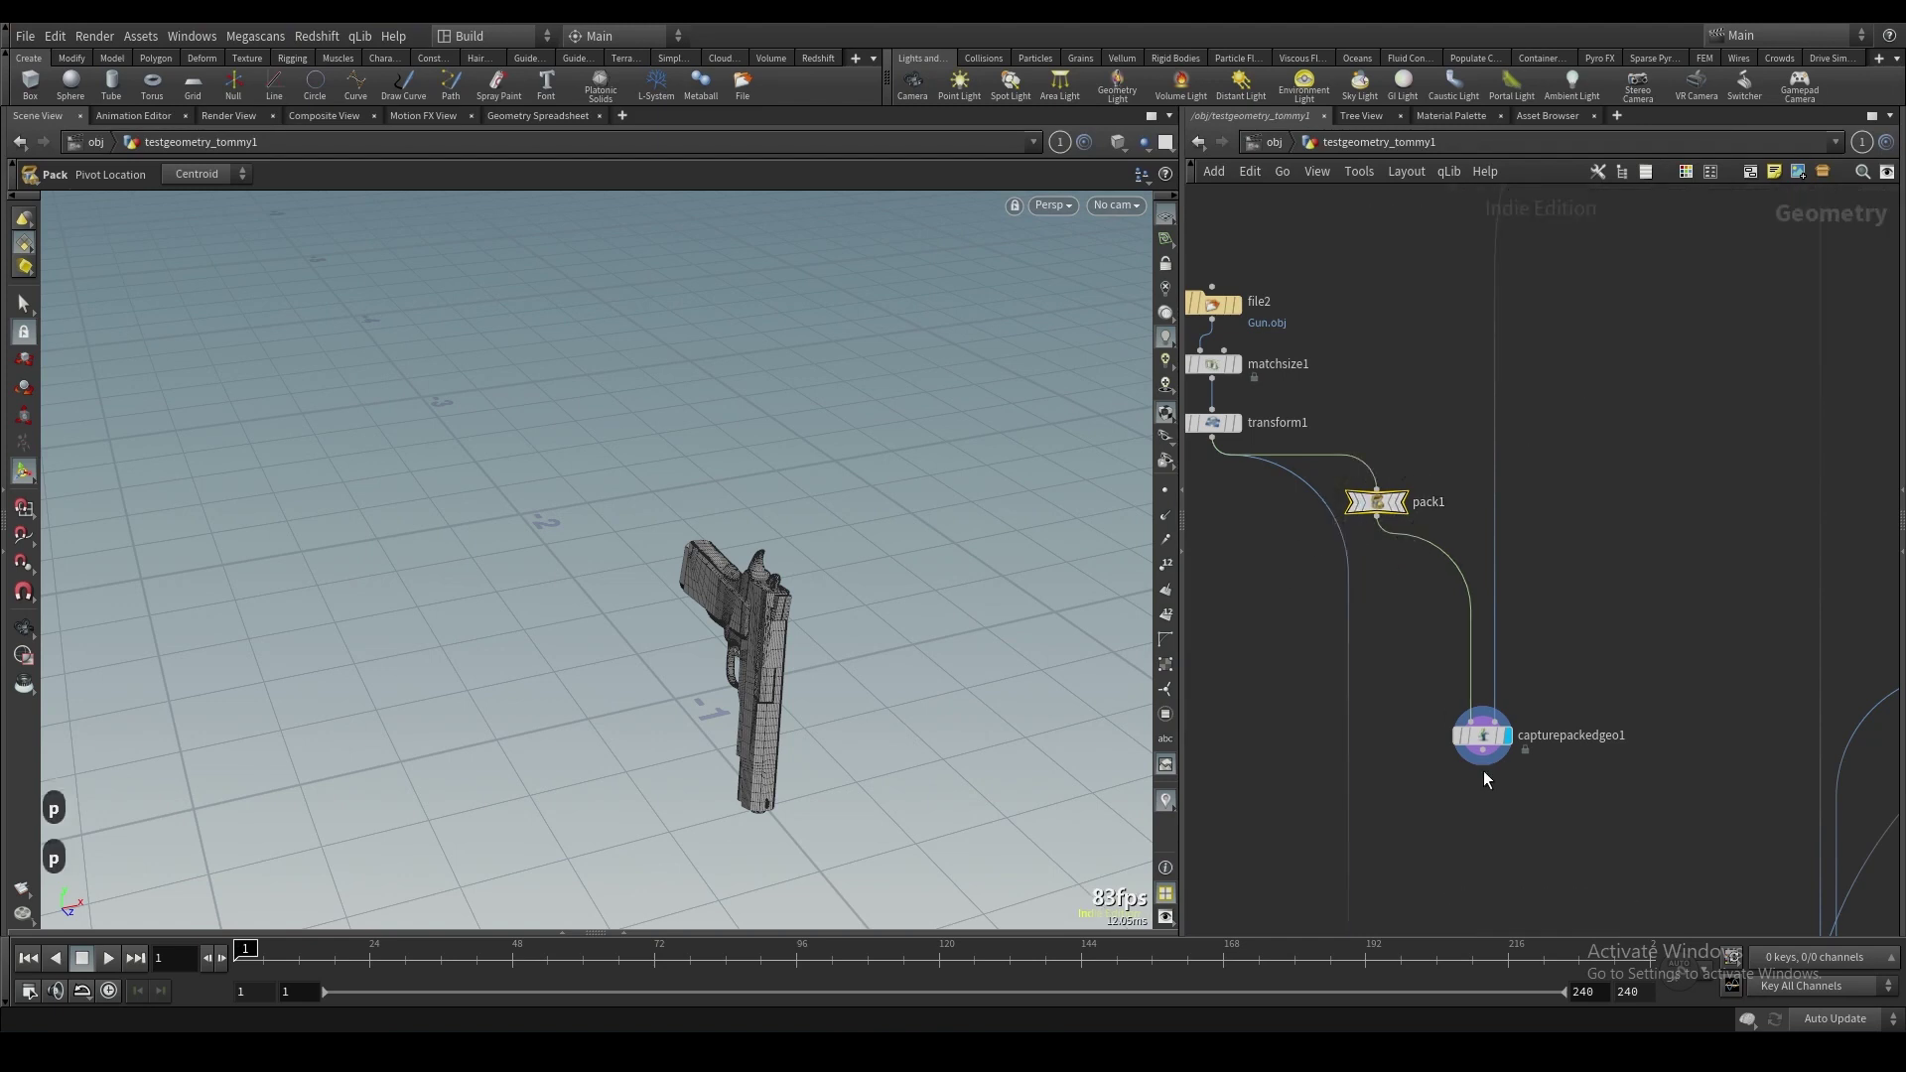
Add one Manual Capture entry to the Capture Packed Geometry node.
click(1480, 737)
key(p)
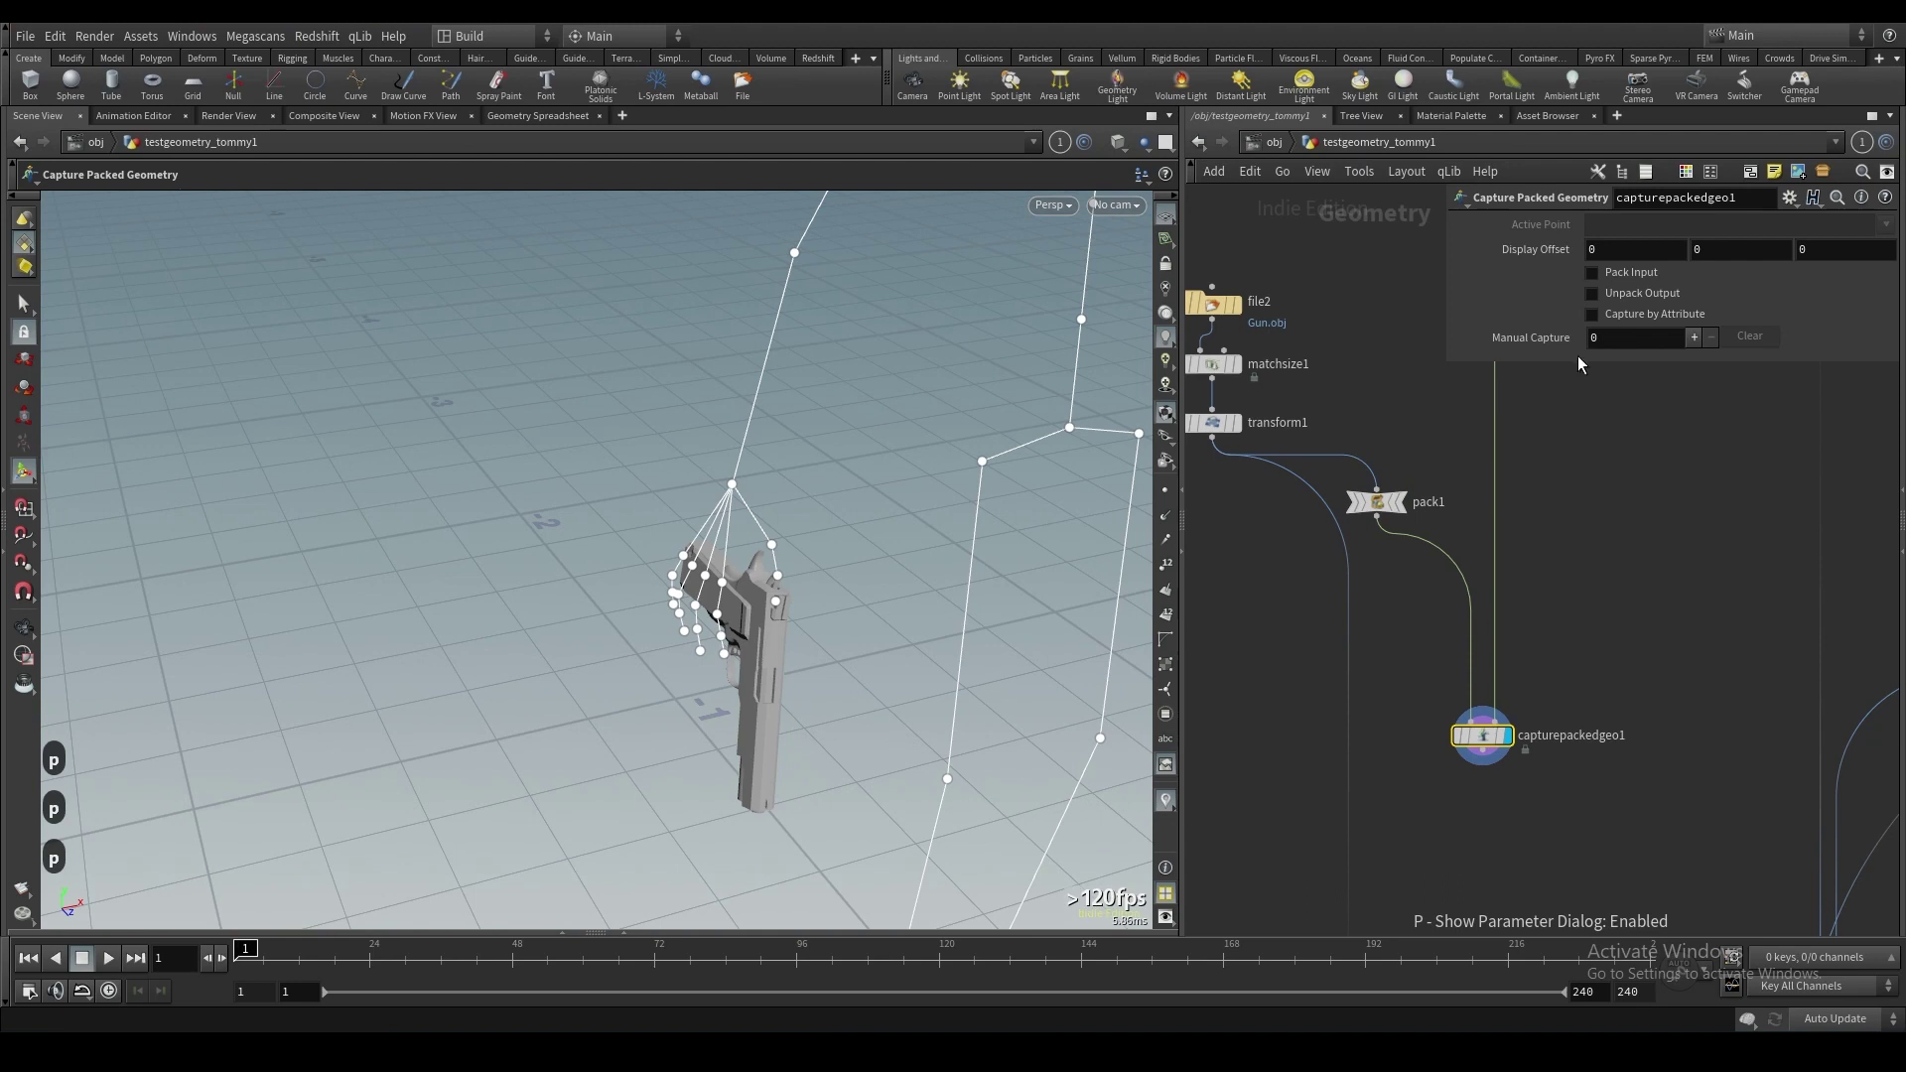
click(1694, 338)
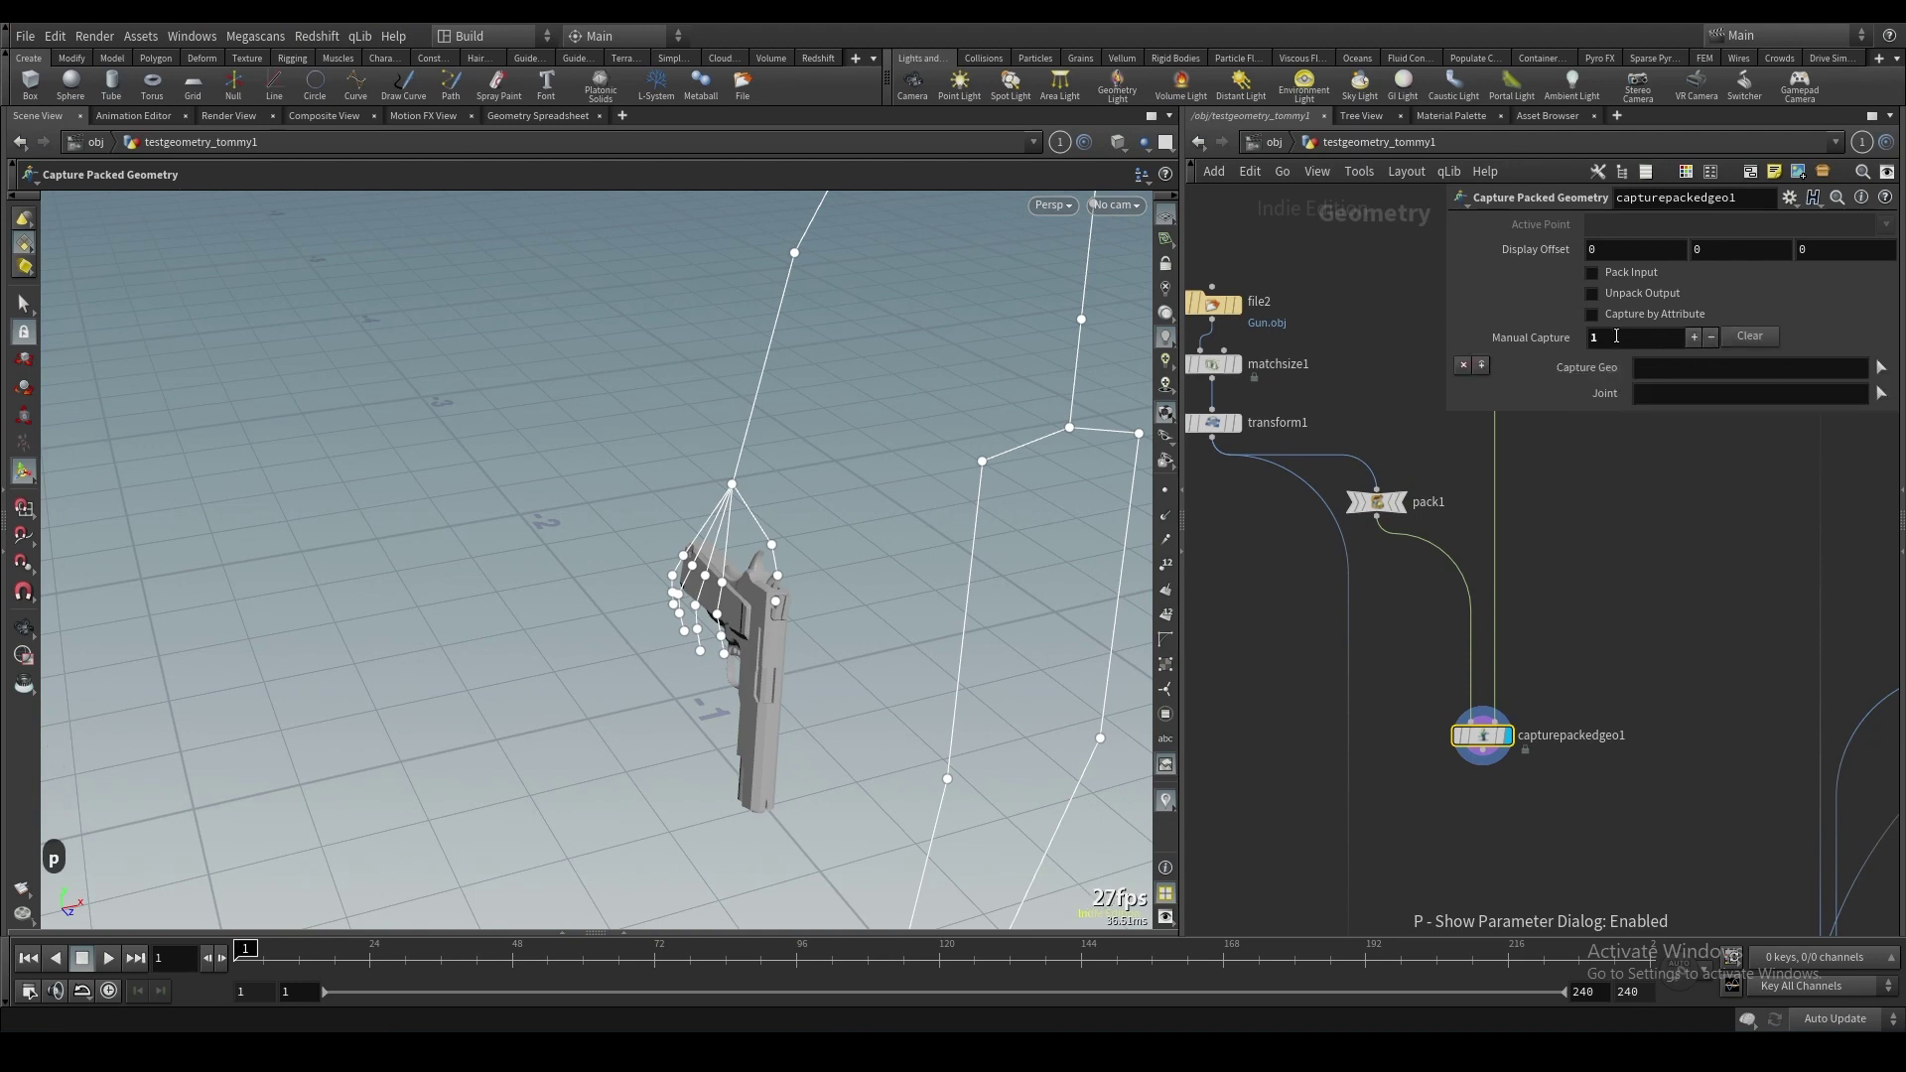
Try to pick the packed gun in the viewport for the Capture Geo parameter.
click(1881, 367)
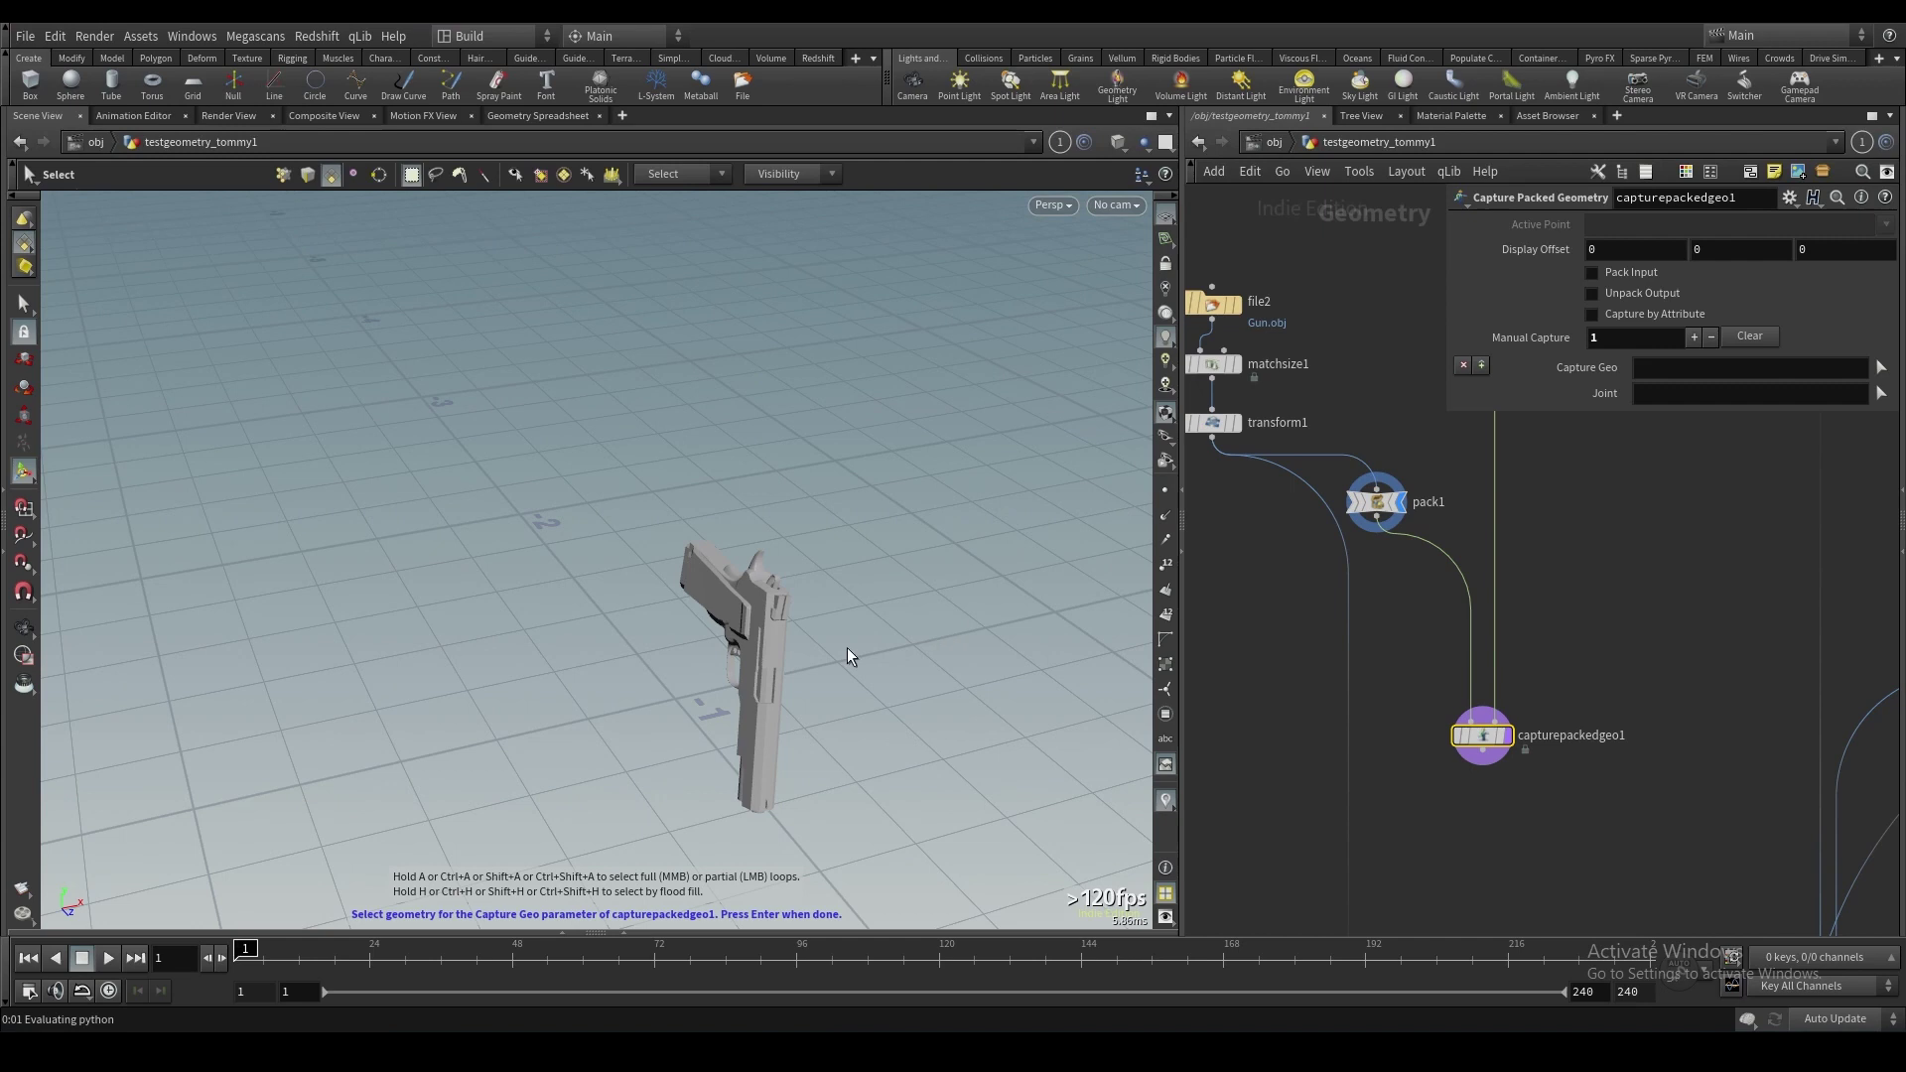
mouse_move(733, 618)
alt+mouse_down()
mouse_move(838, 579)
mouse_move(746, 604)
alt+mouse_up()
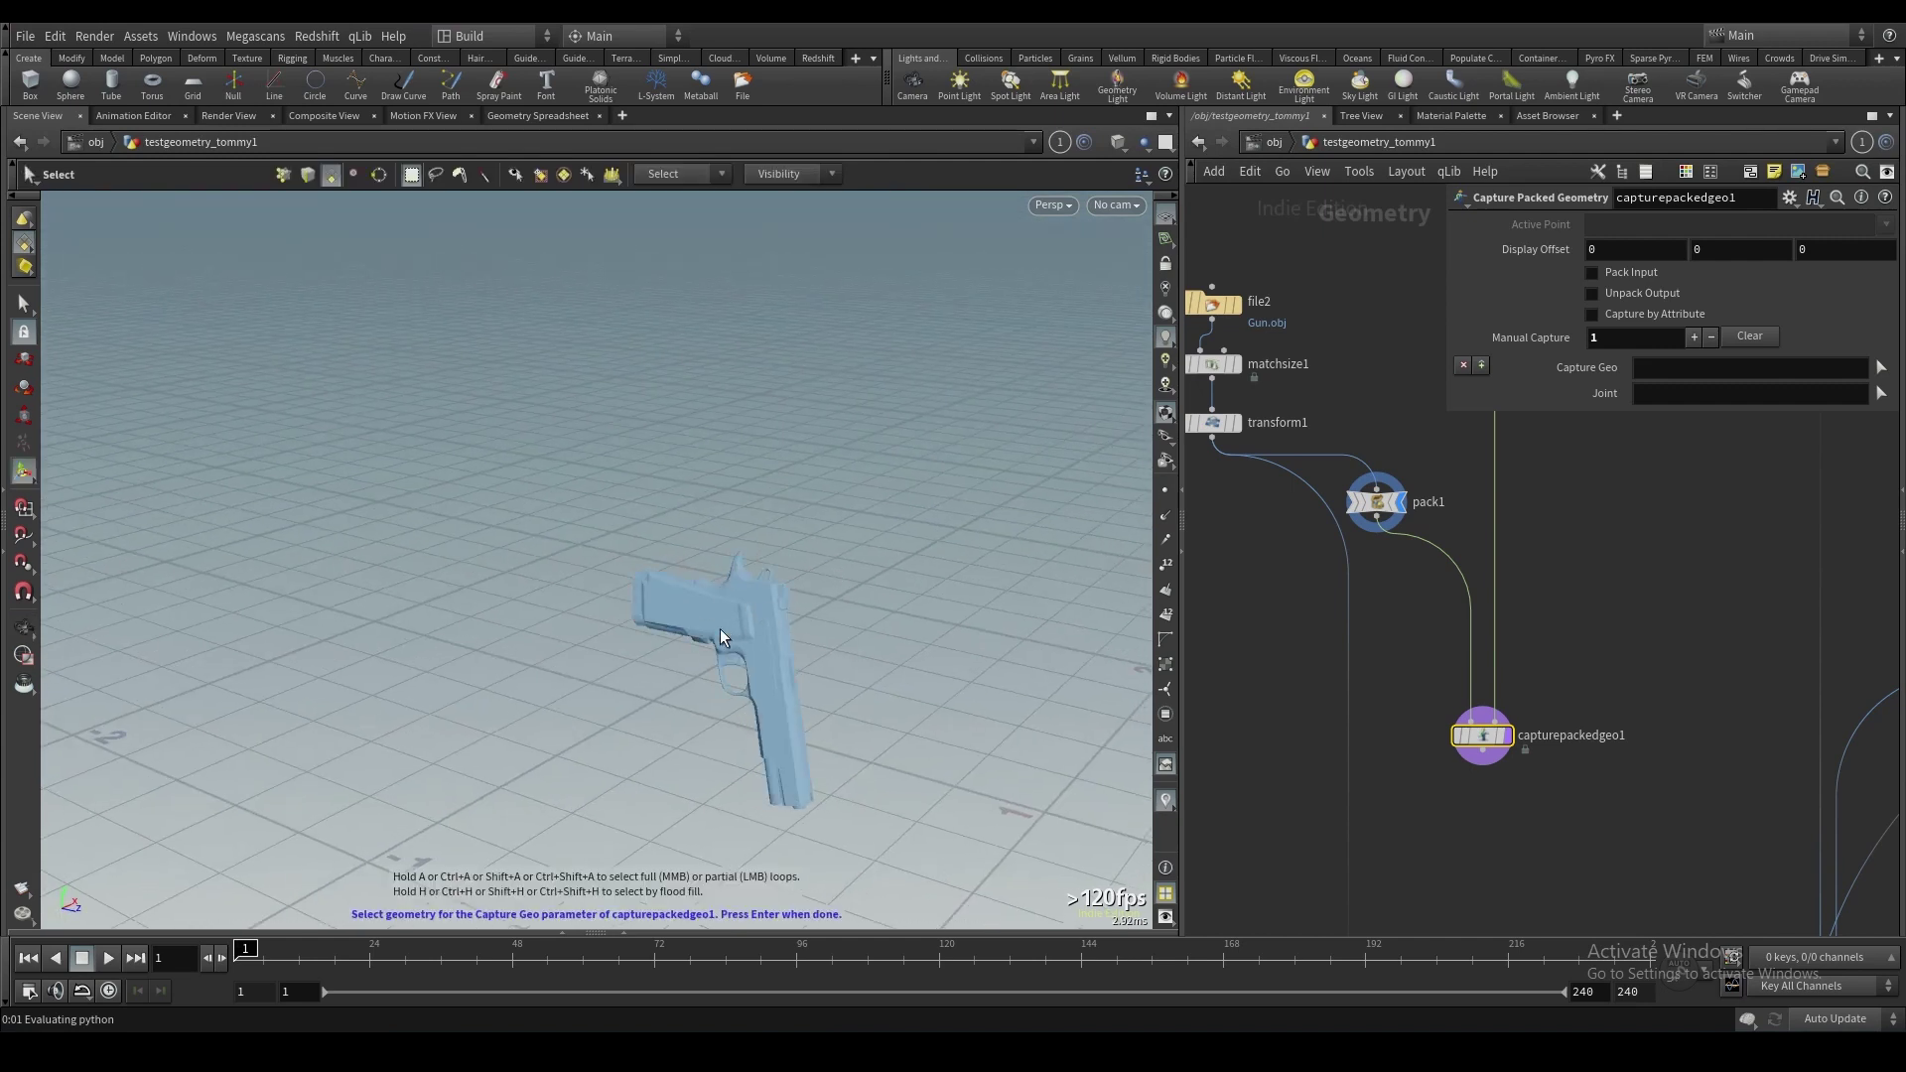
click(719, 628)
key(Return)
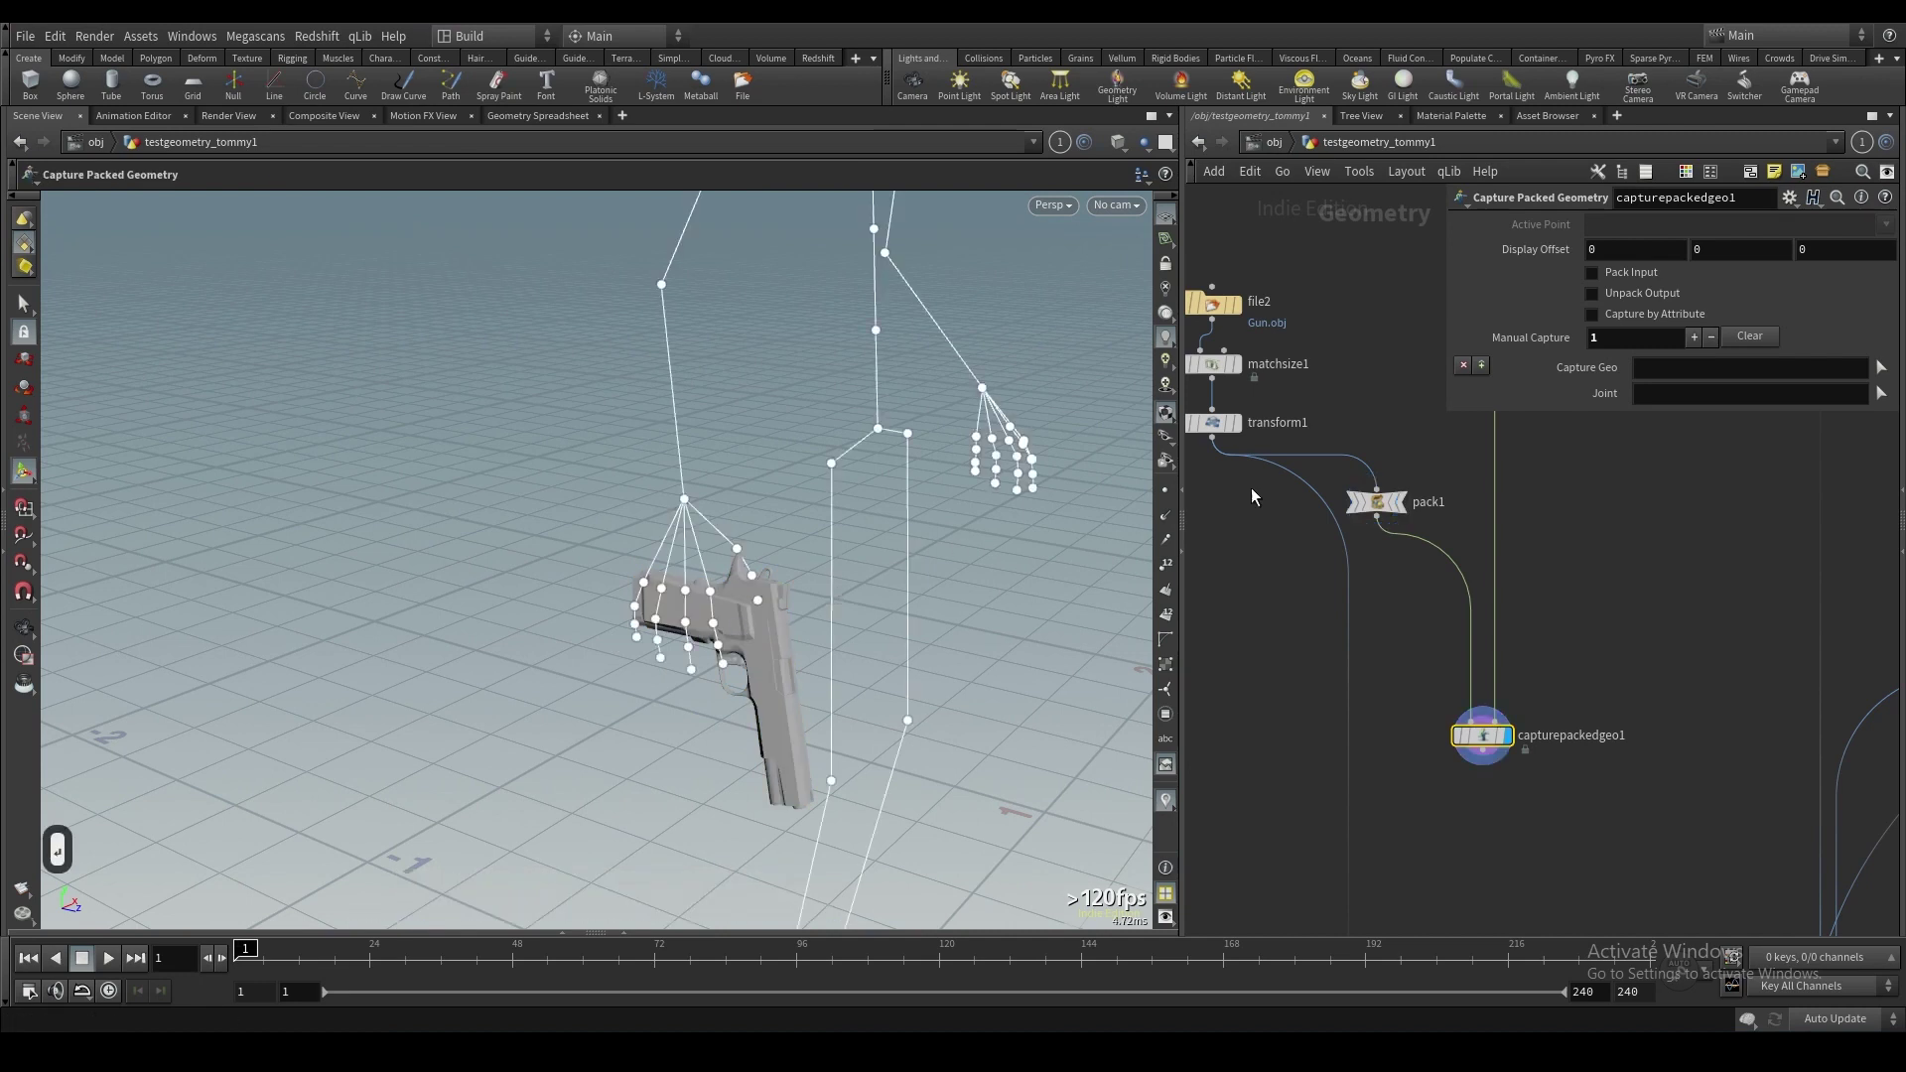
Set the manual capture entry's Capture Geo to * and pick the right wrist joint, mirror_point_14, as its Joint.
click(1670, 367)
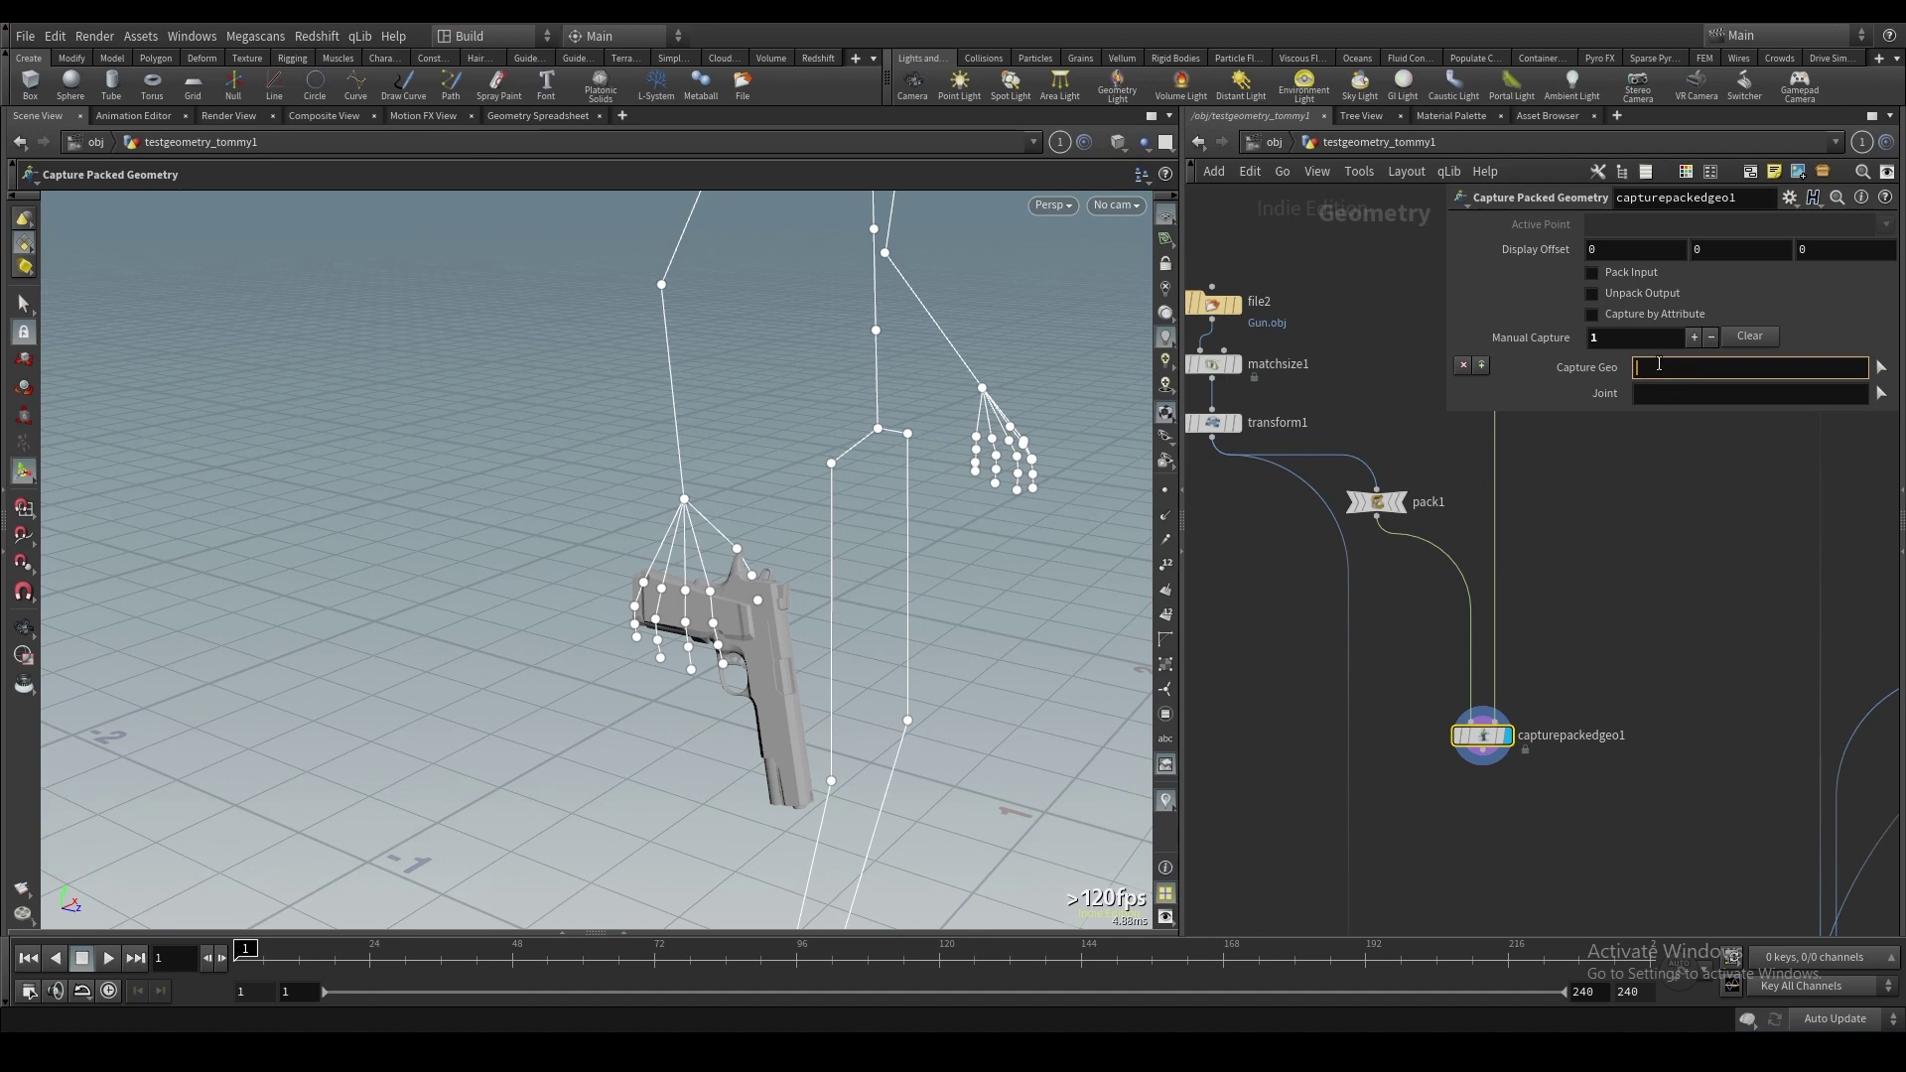
text(*)
key(Return)
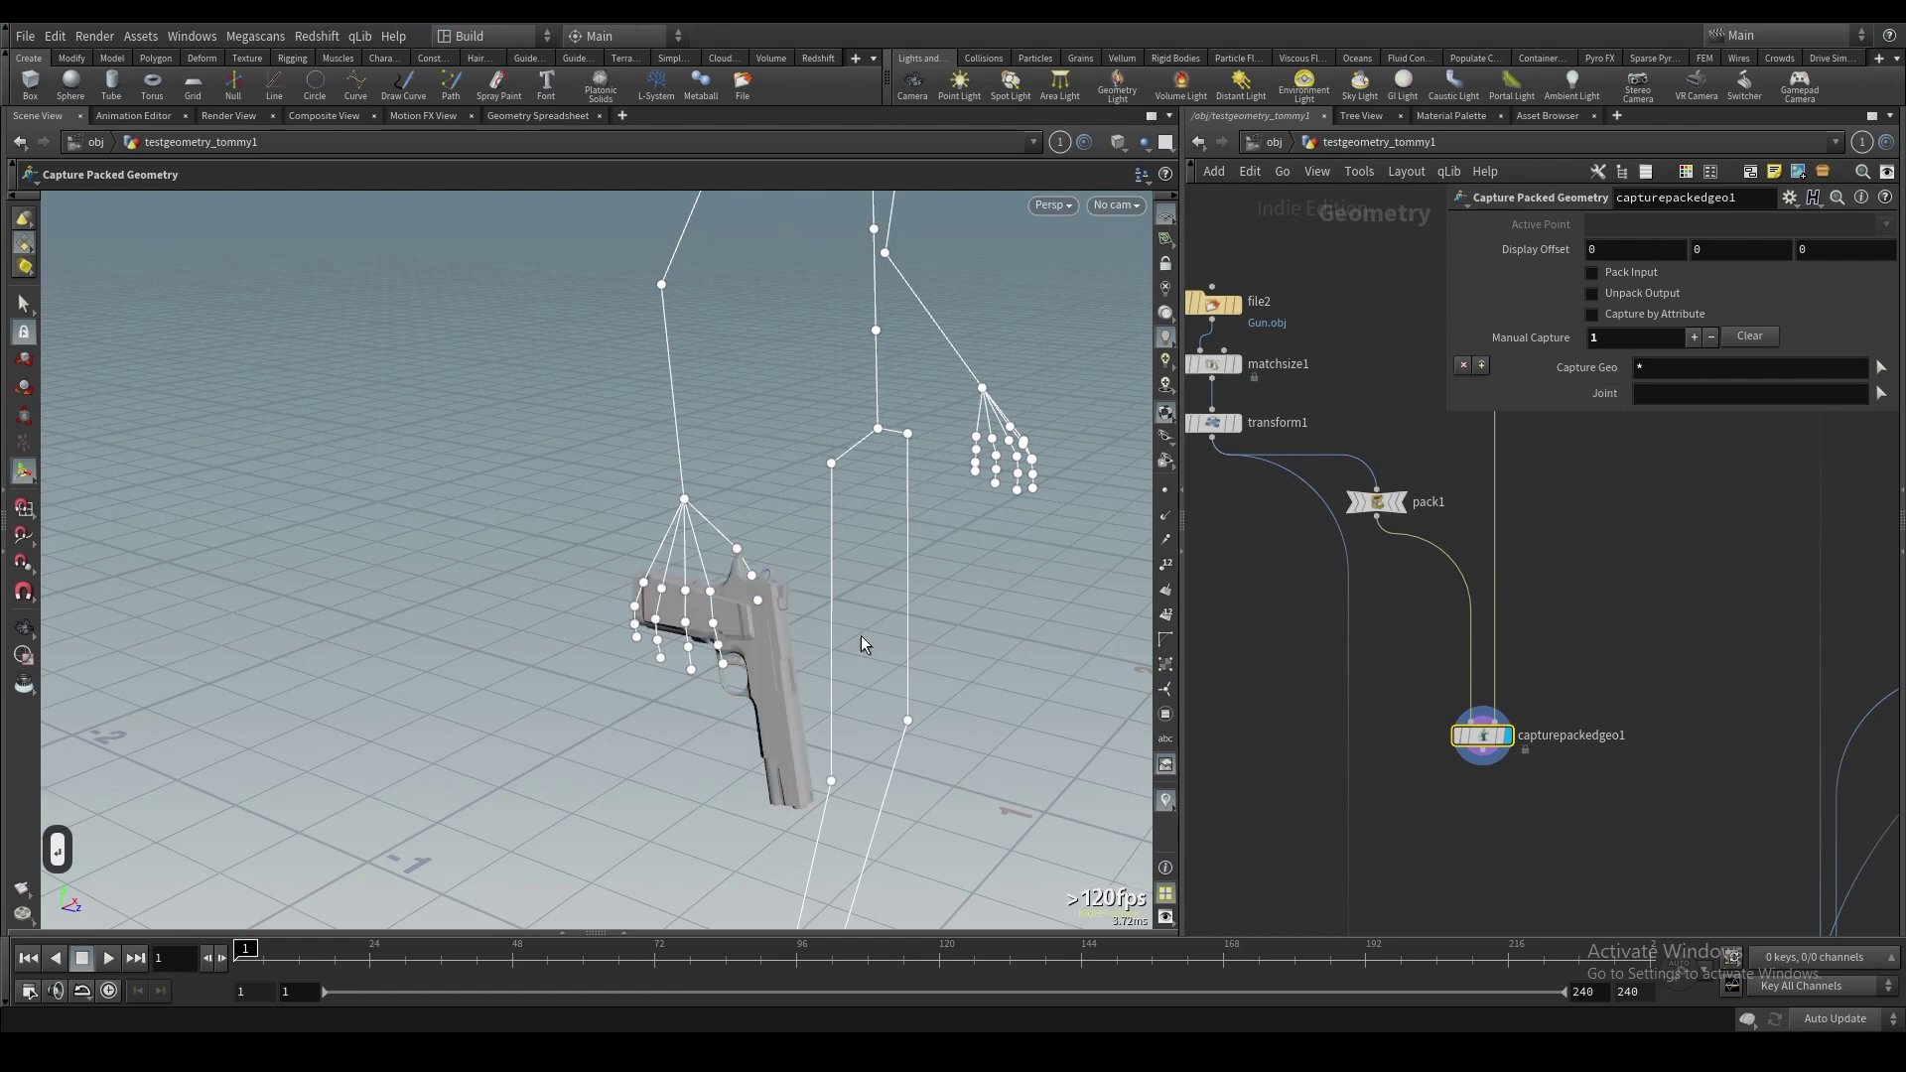
click(1881, 393)
click(685, 499)
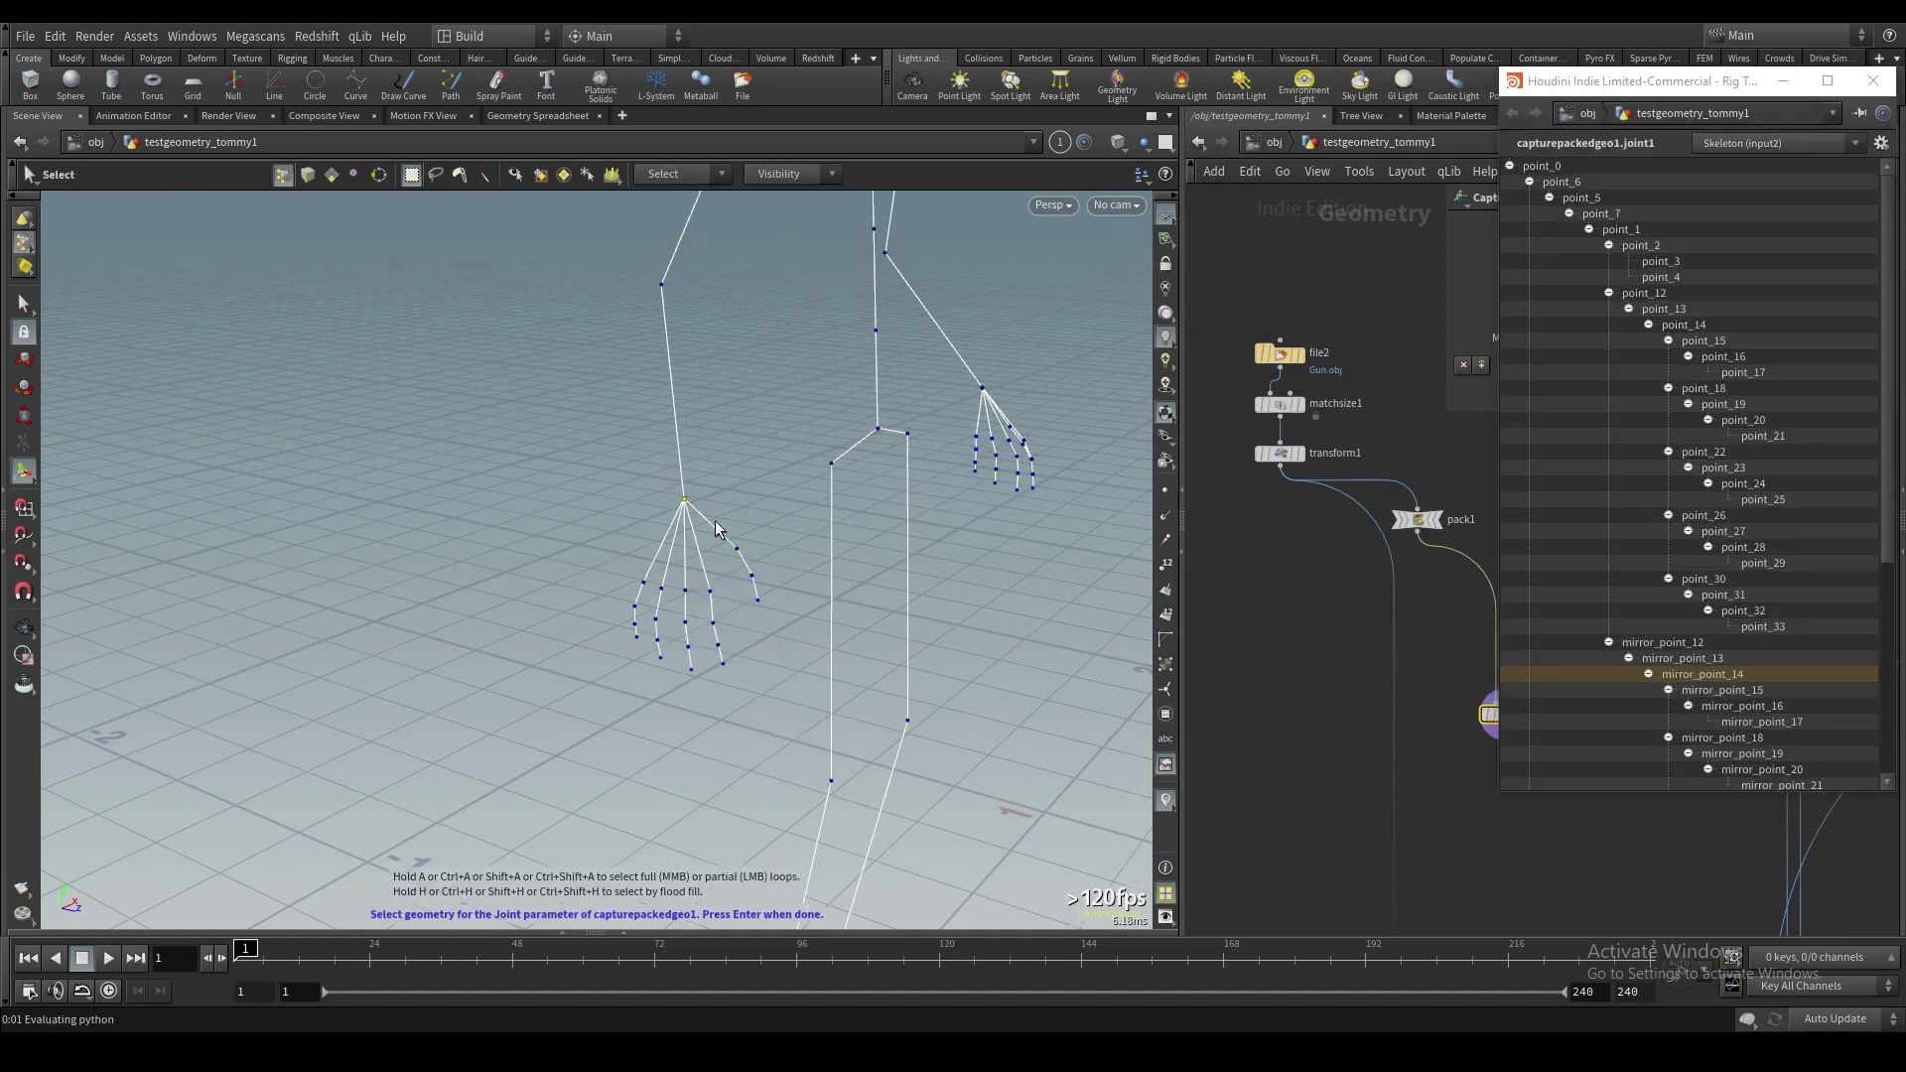
key(Return)
Add a Bone Deform node below the Capture Packed Geometry node and wire the captured gun into its first input.
alt+drag(646, 550, 564, 544)
scroll(1220, 660, down, 1)
scroll(1222, 662, down, 2)
middle_drag(1460, 776, 1431, 701)
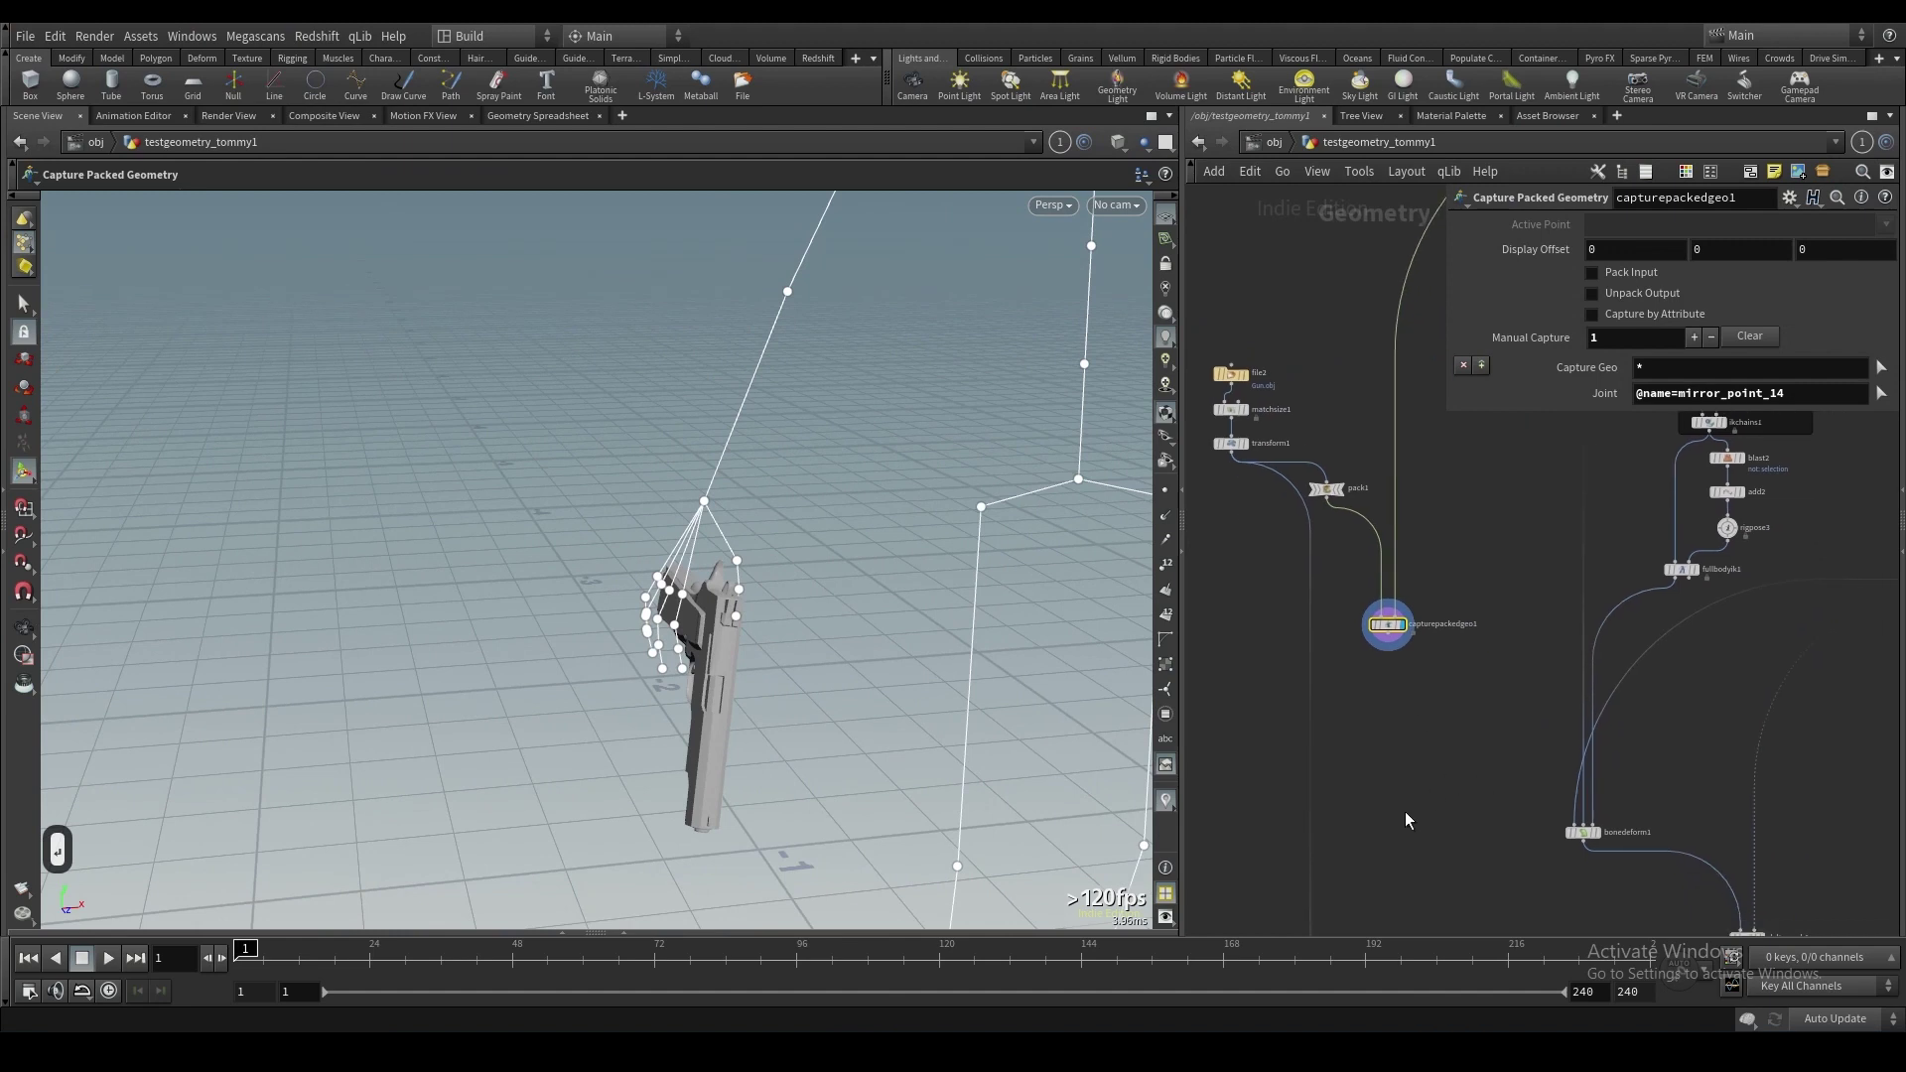
key(Tab)
text(bone)
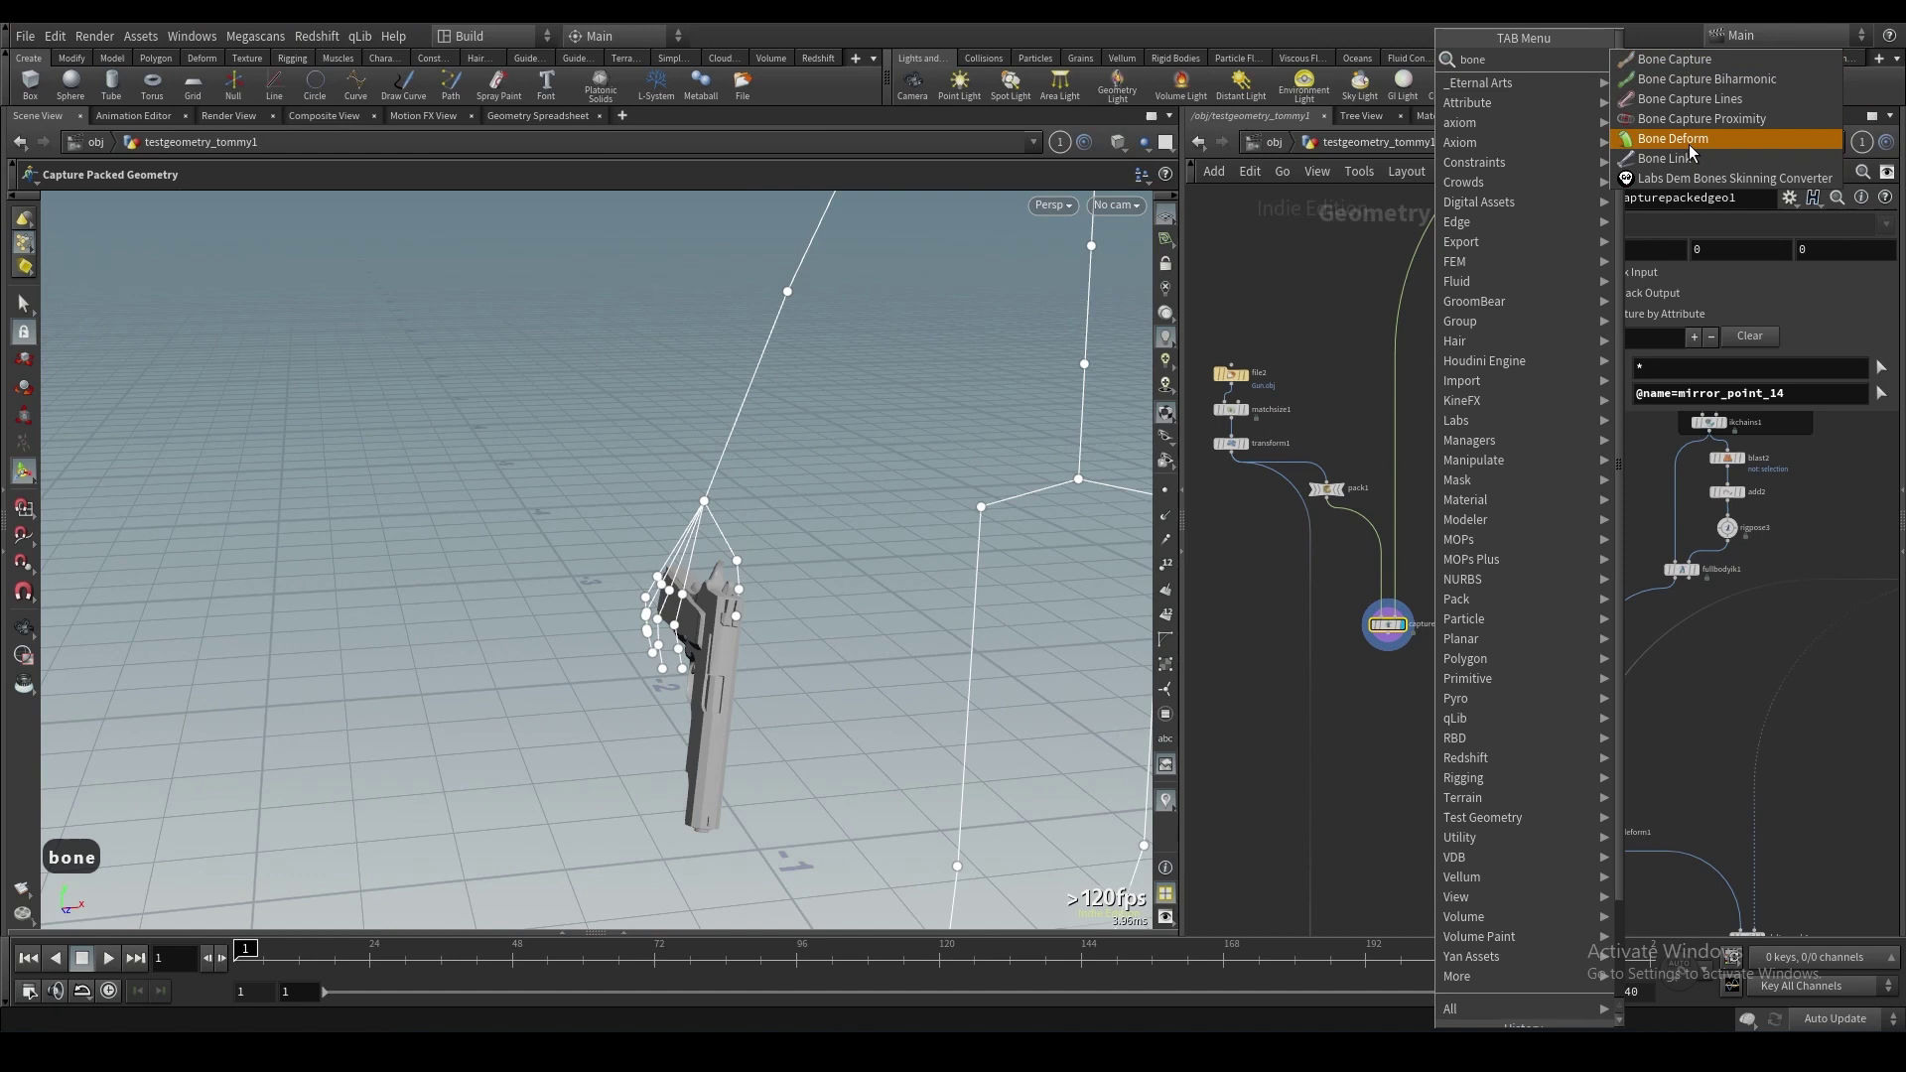
click(1676, 139)
click(1433, 830)
scroll(1433, 830, up, 1)
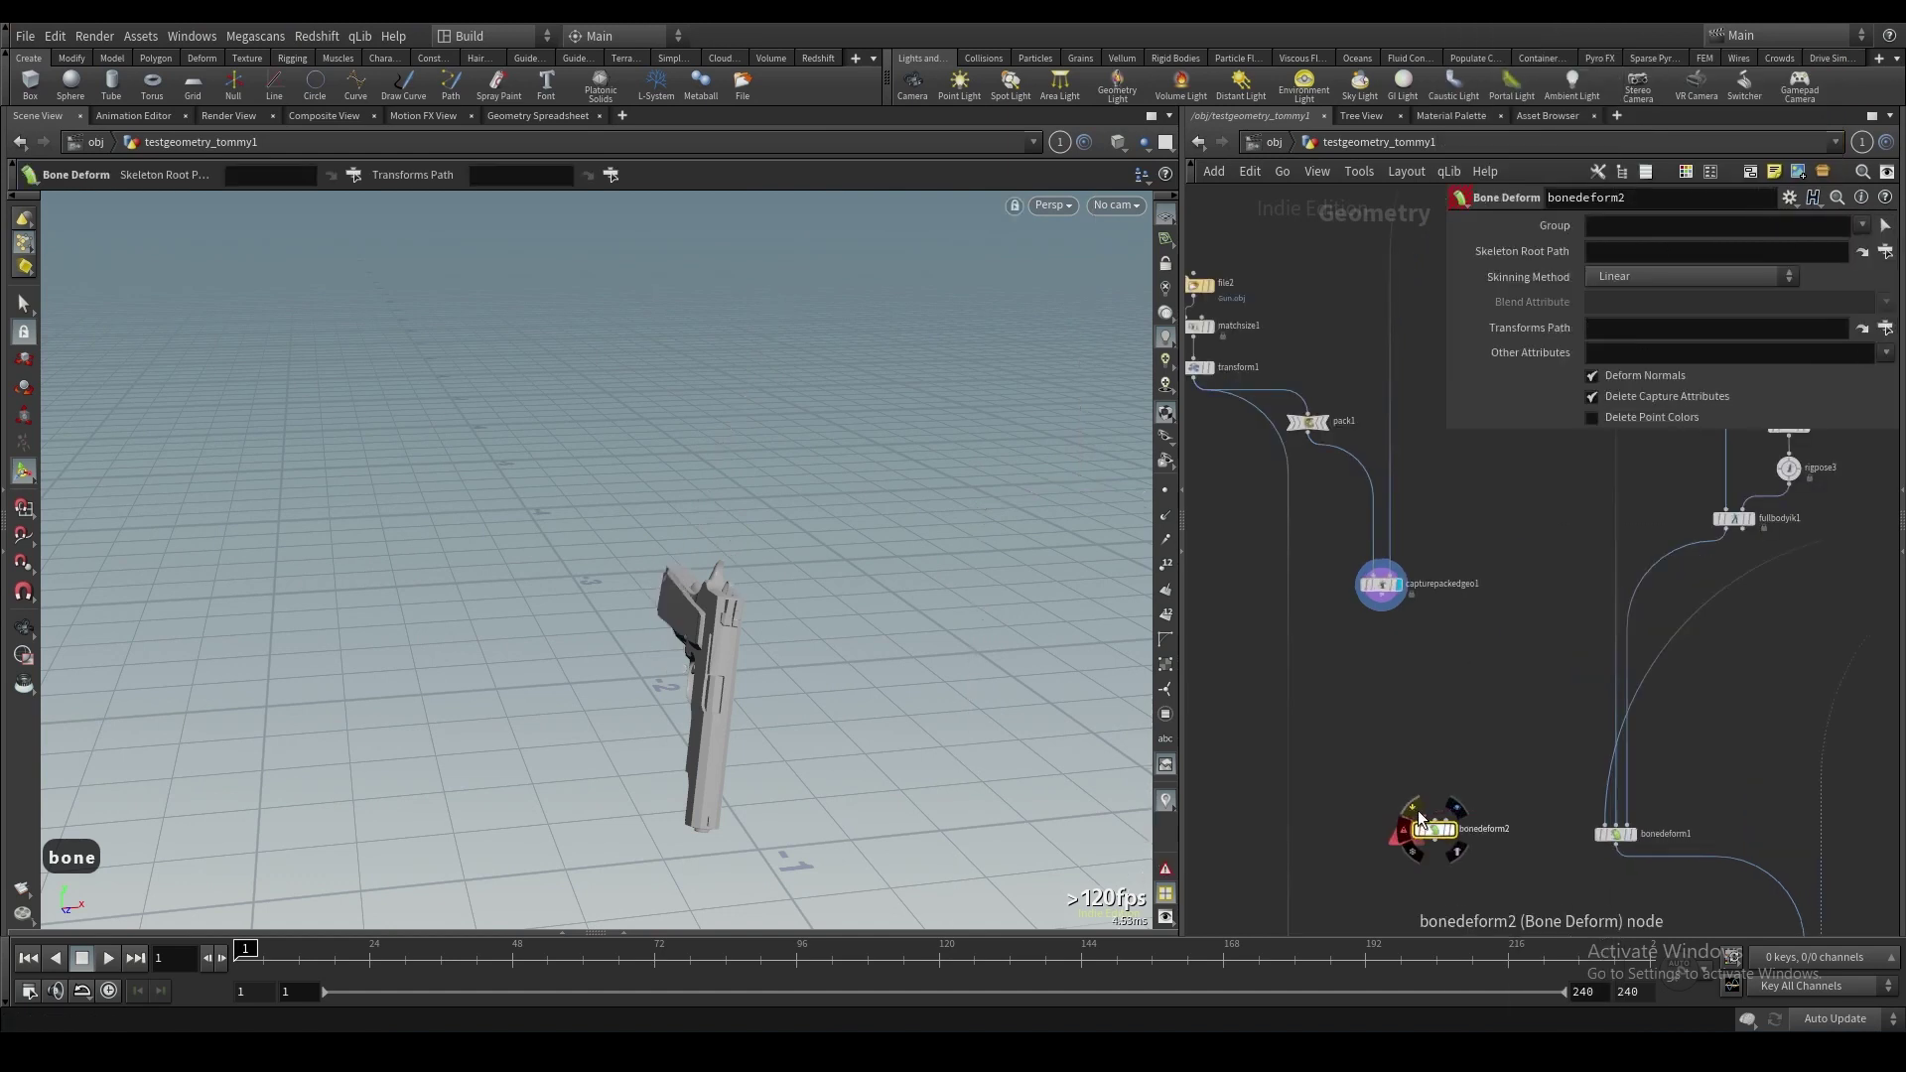
click(1431, 822)
click(1404, 630)
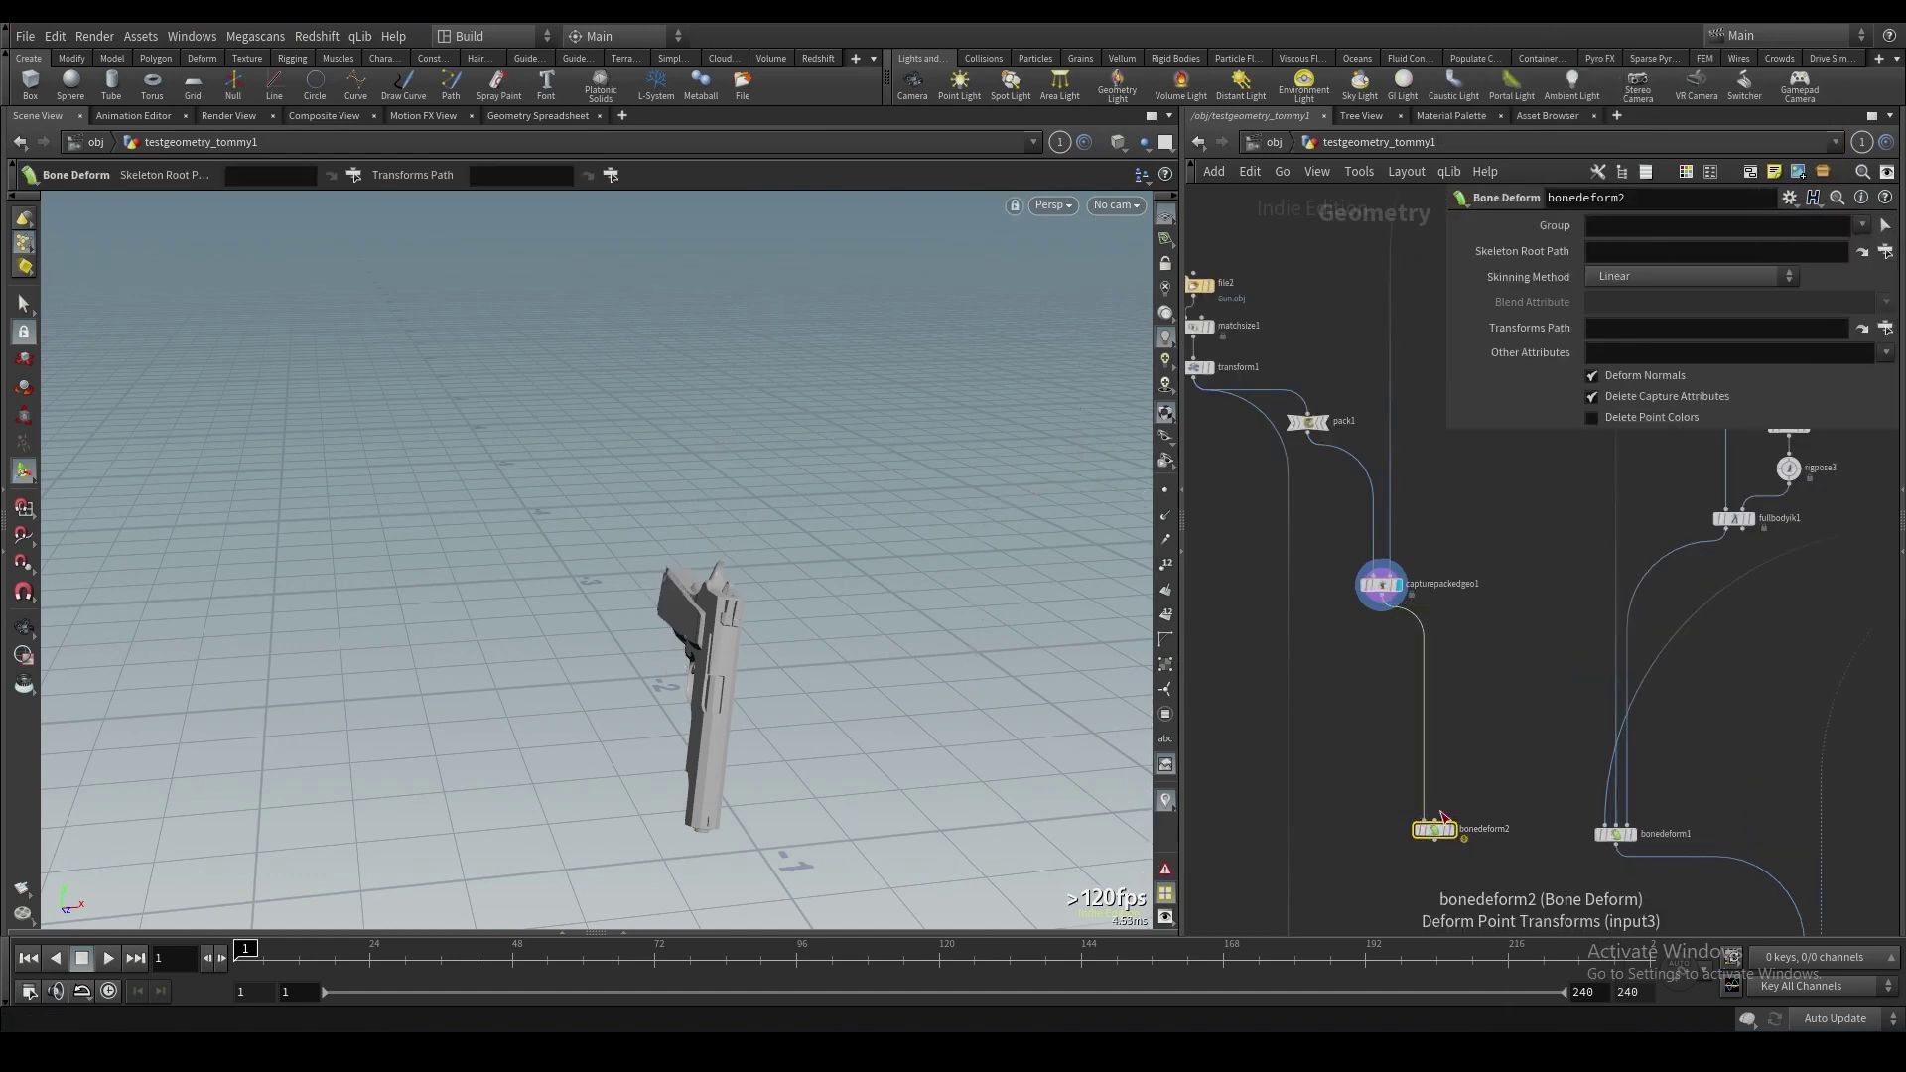
Connect Skeleton_Rest to the second input of the gun's Bone Deform node.
click(1442, 820)
scroll(1464, 755, down, 2)
click(1443, 799)
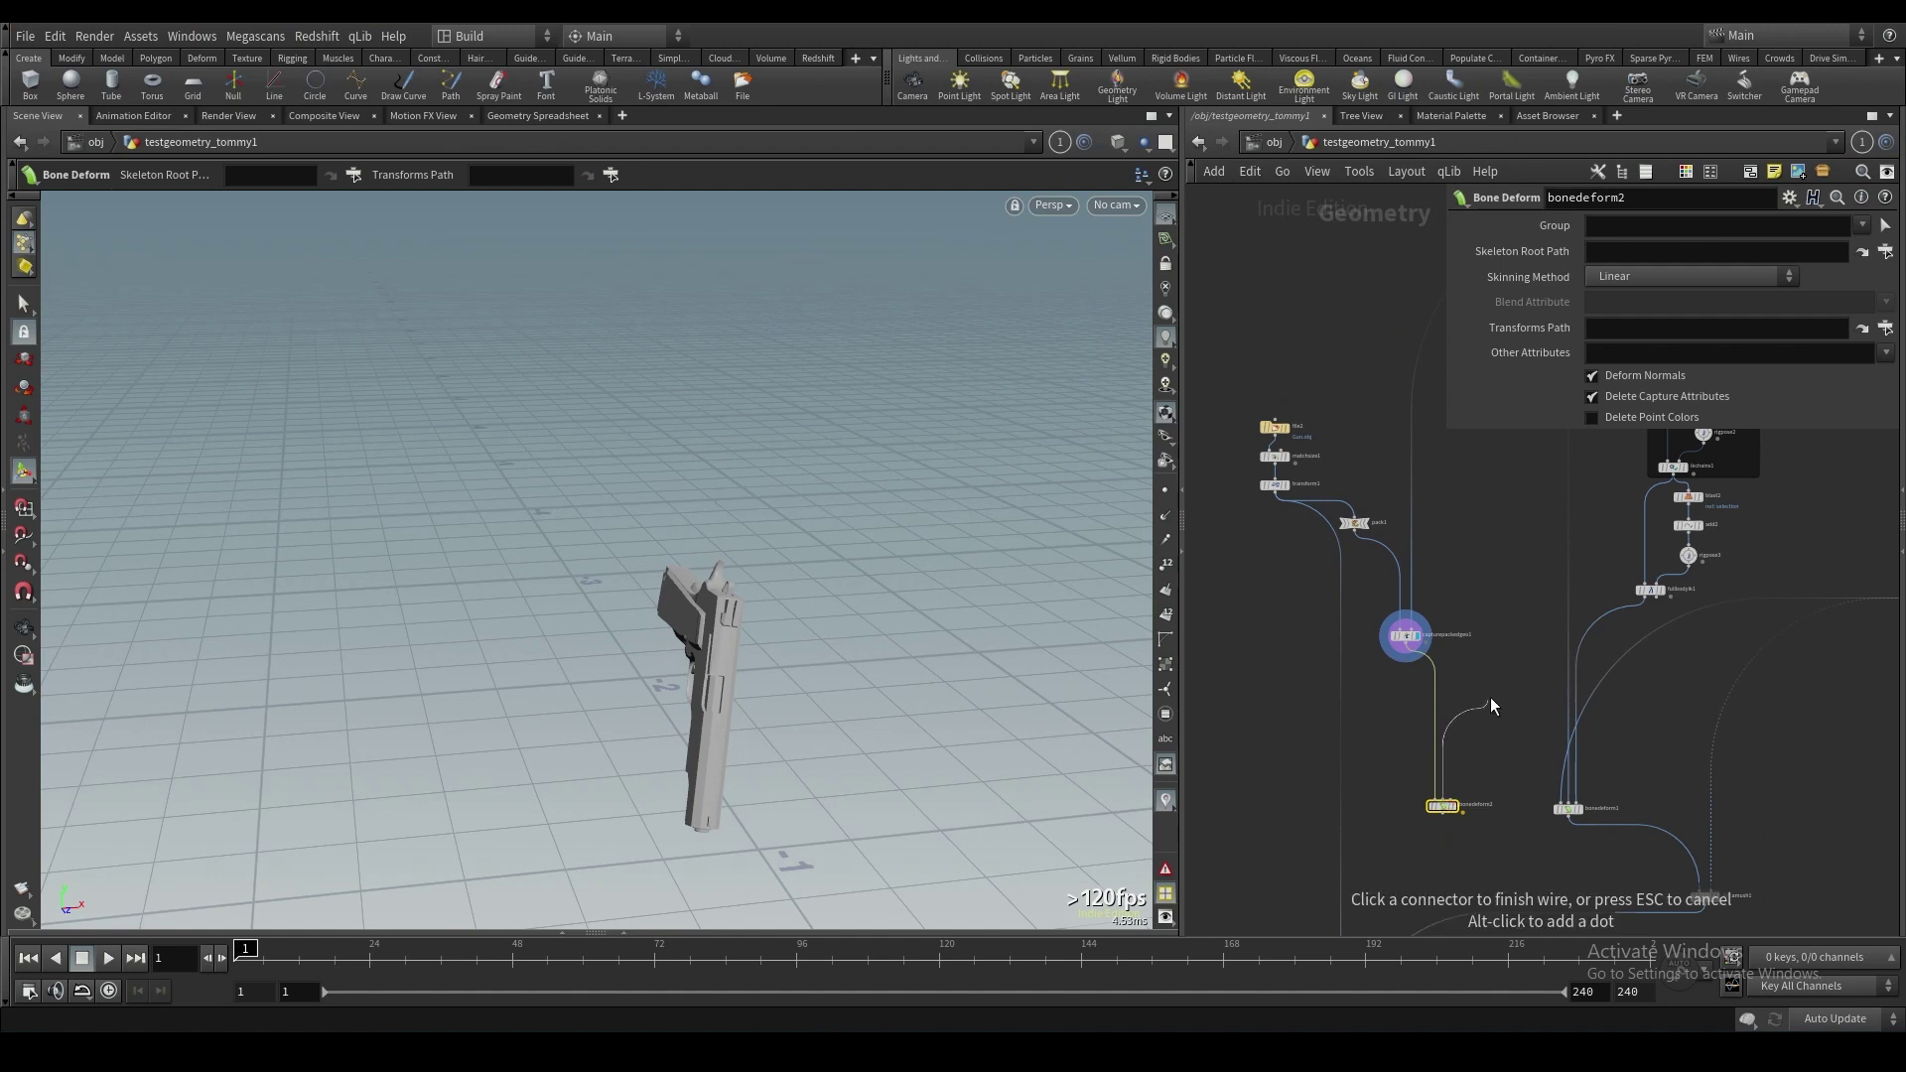
scroll(1518, 621, down, 2)
middle_drag(1517, 621, 1476, 894)
scroll(1628, 574, up, 1)
click(1646, 592)
Connect the Full Body IK output to the third input of the gun's Bone Deform node, and display that node.
scroll(1454, 754, up, 4)
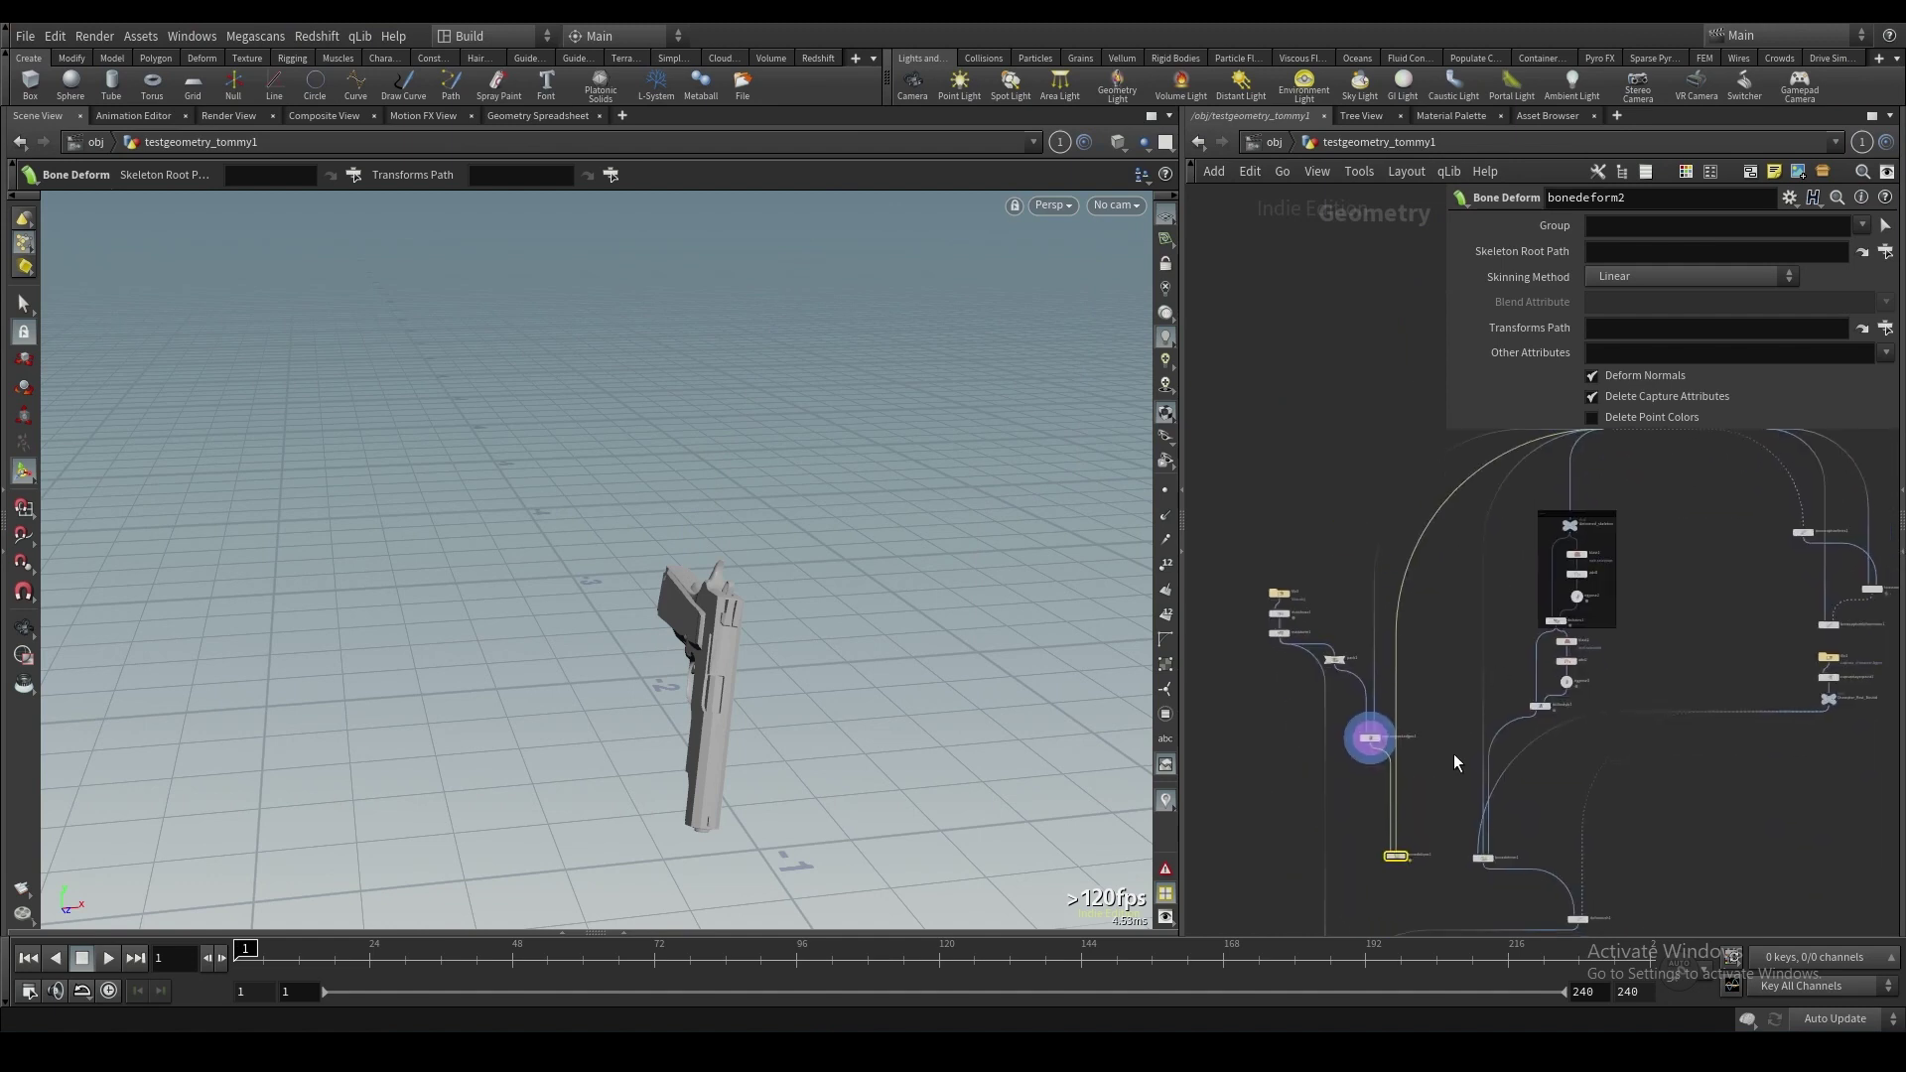
click(1366, 845)
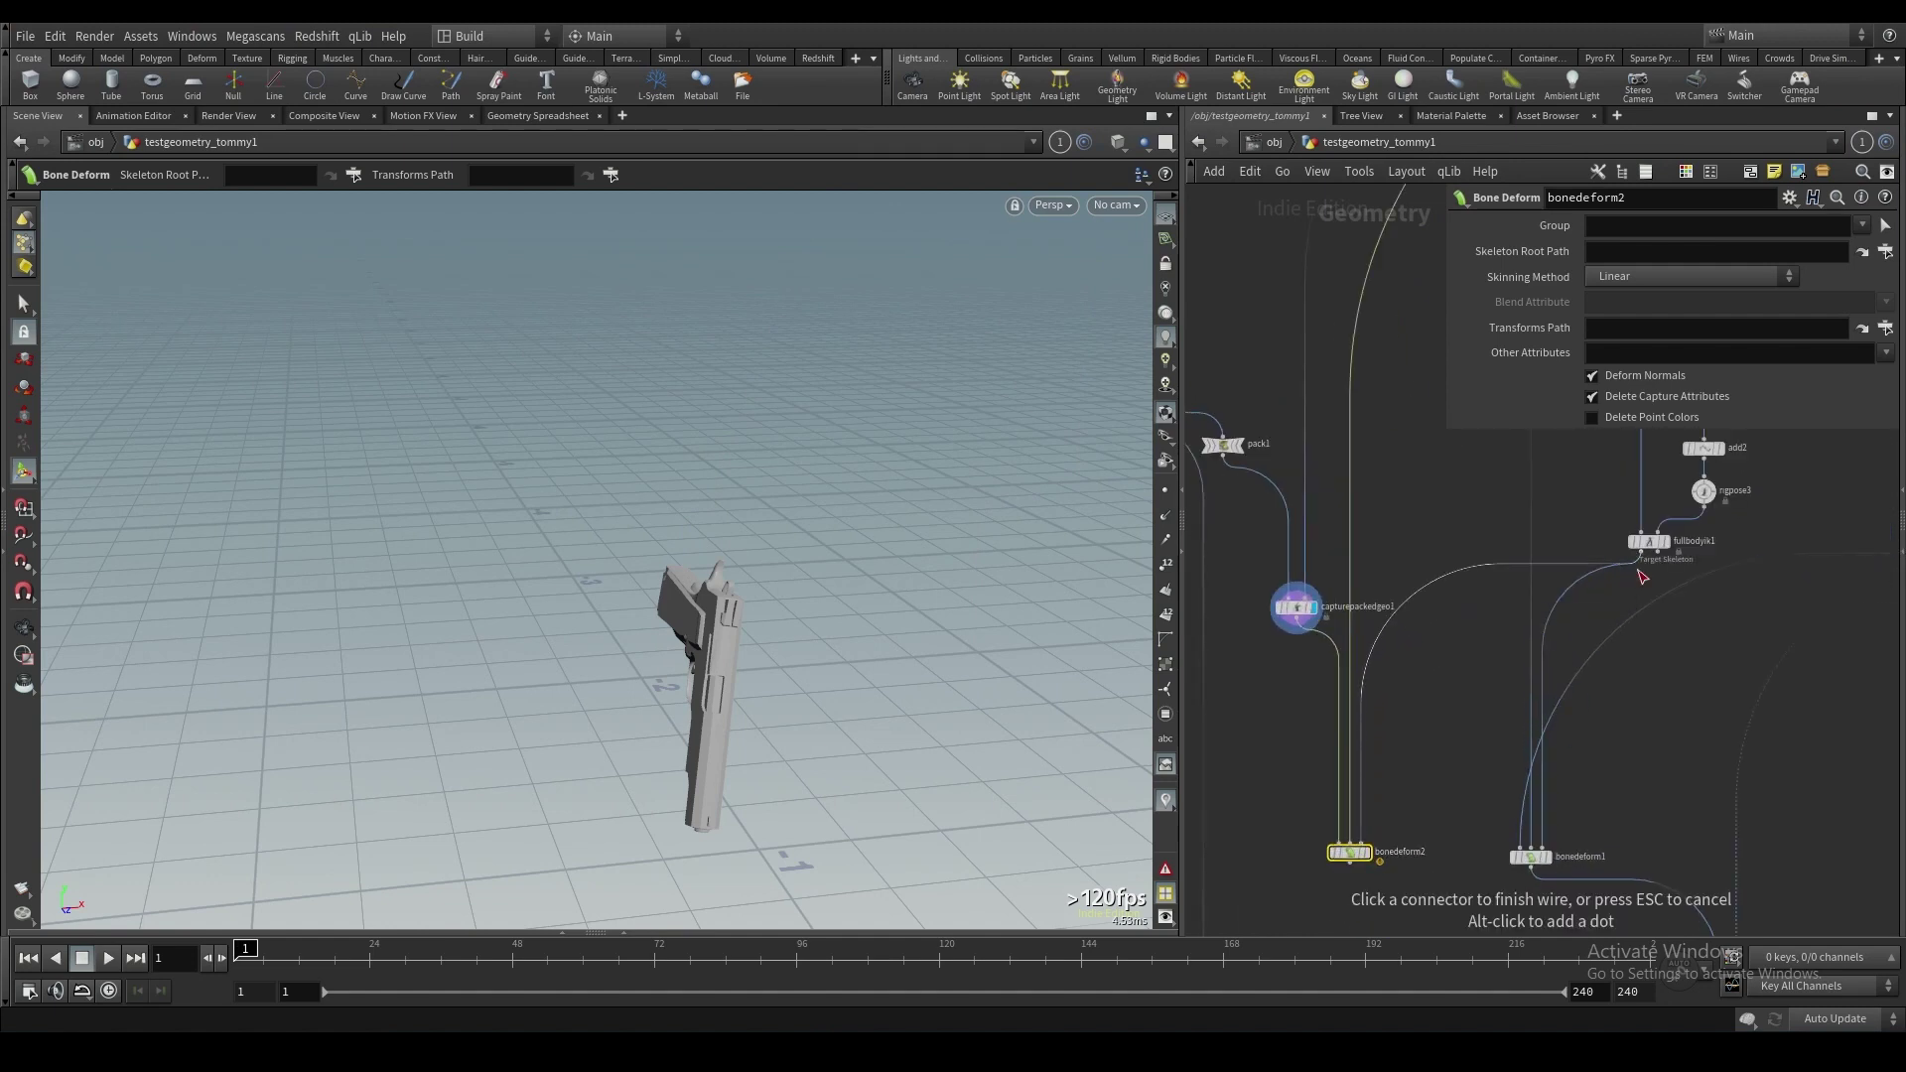
click(1626, 579)
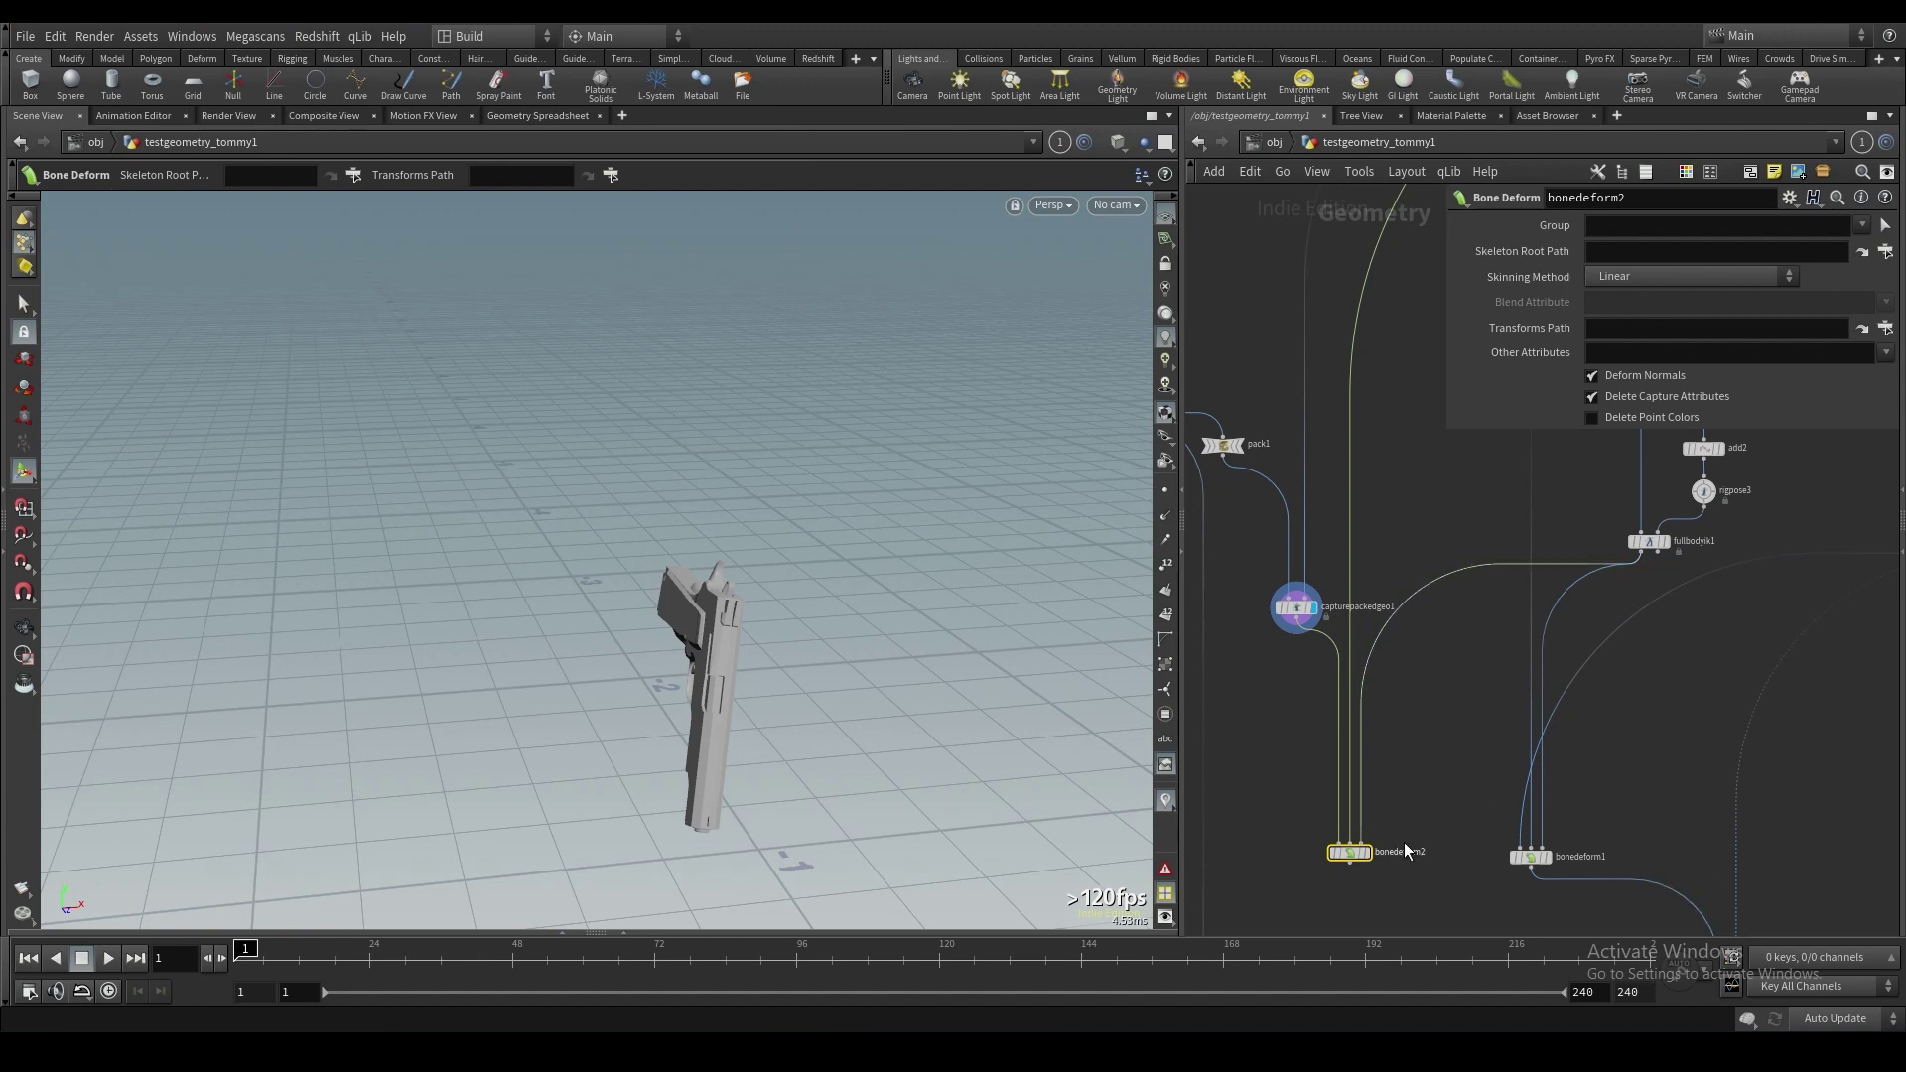
scroll(1404, 842, down, 3)
click(1399, 812)
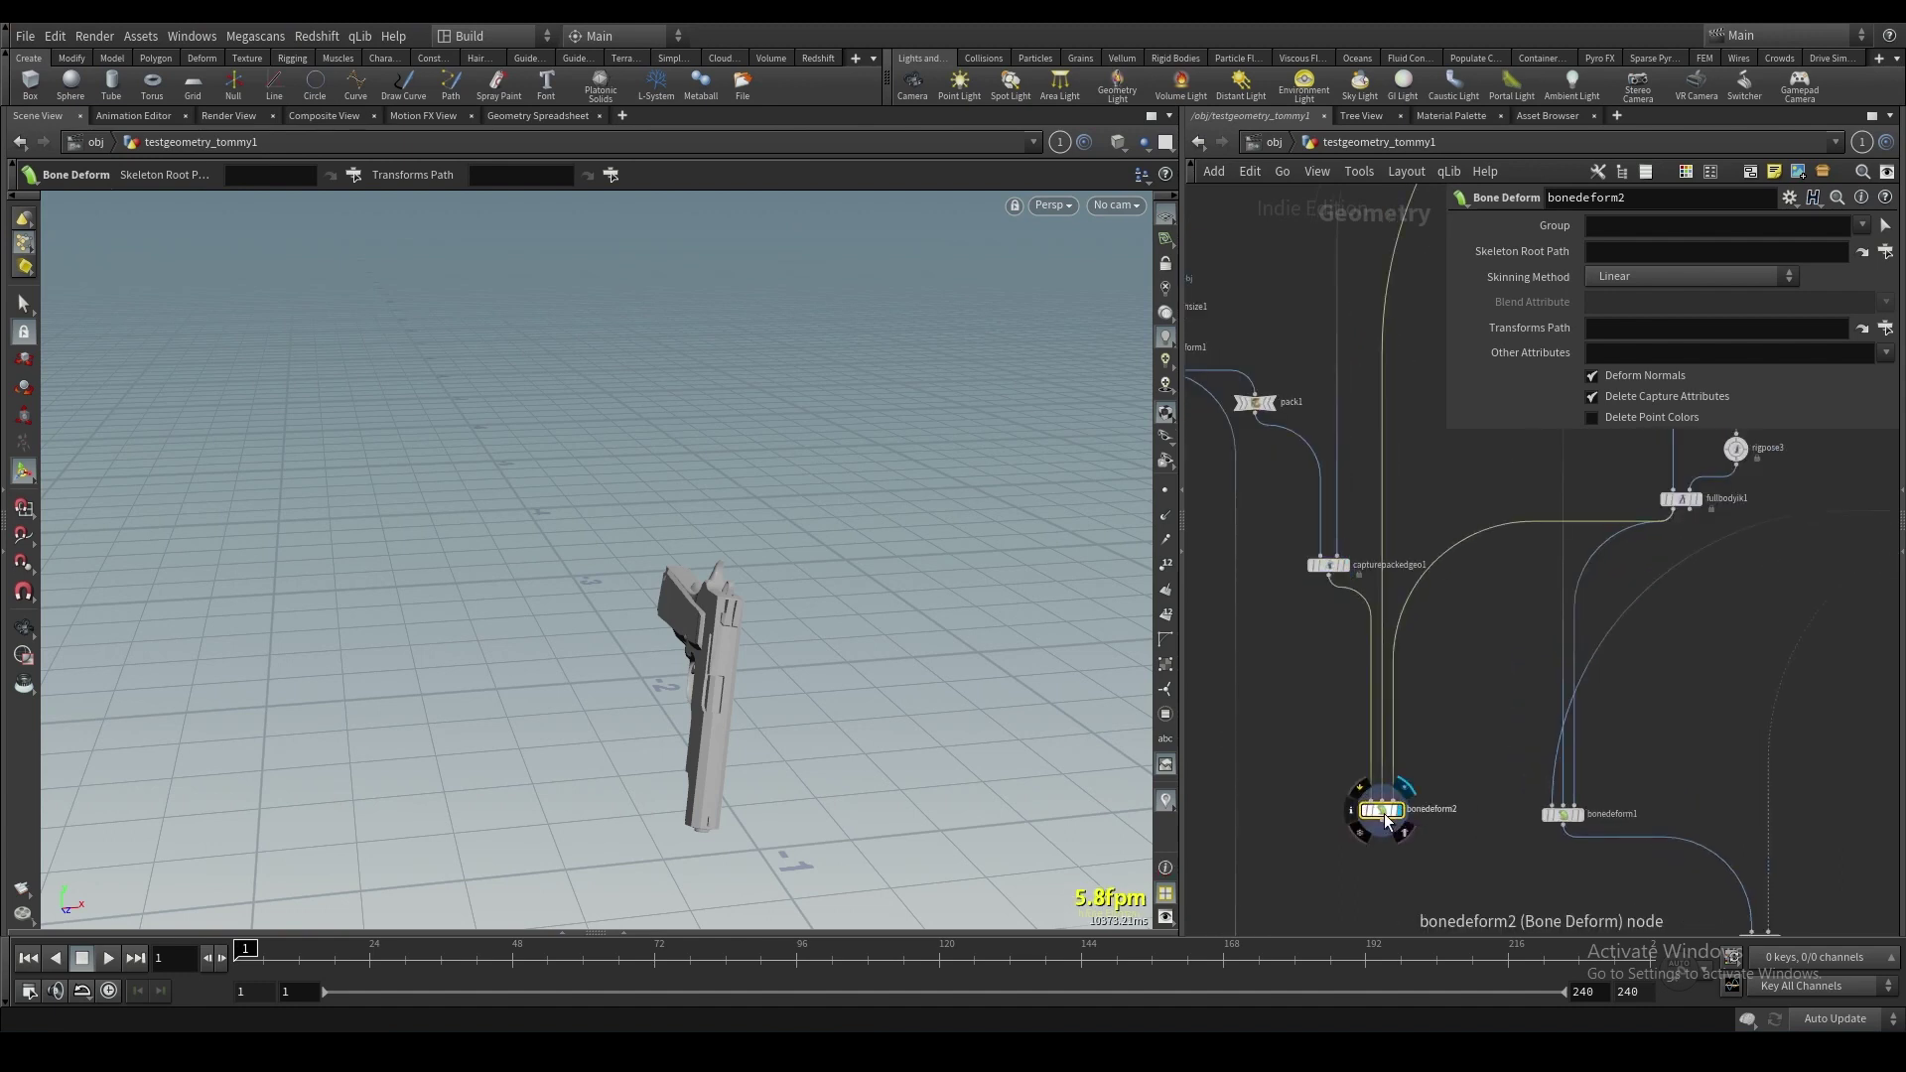
Wire the gun's Bone Deform node into the merge, and delete the direct wire from the gun's Transform node.
scroll(1390, 816, down, 3)
scroll(1317, 810, up, 2)
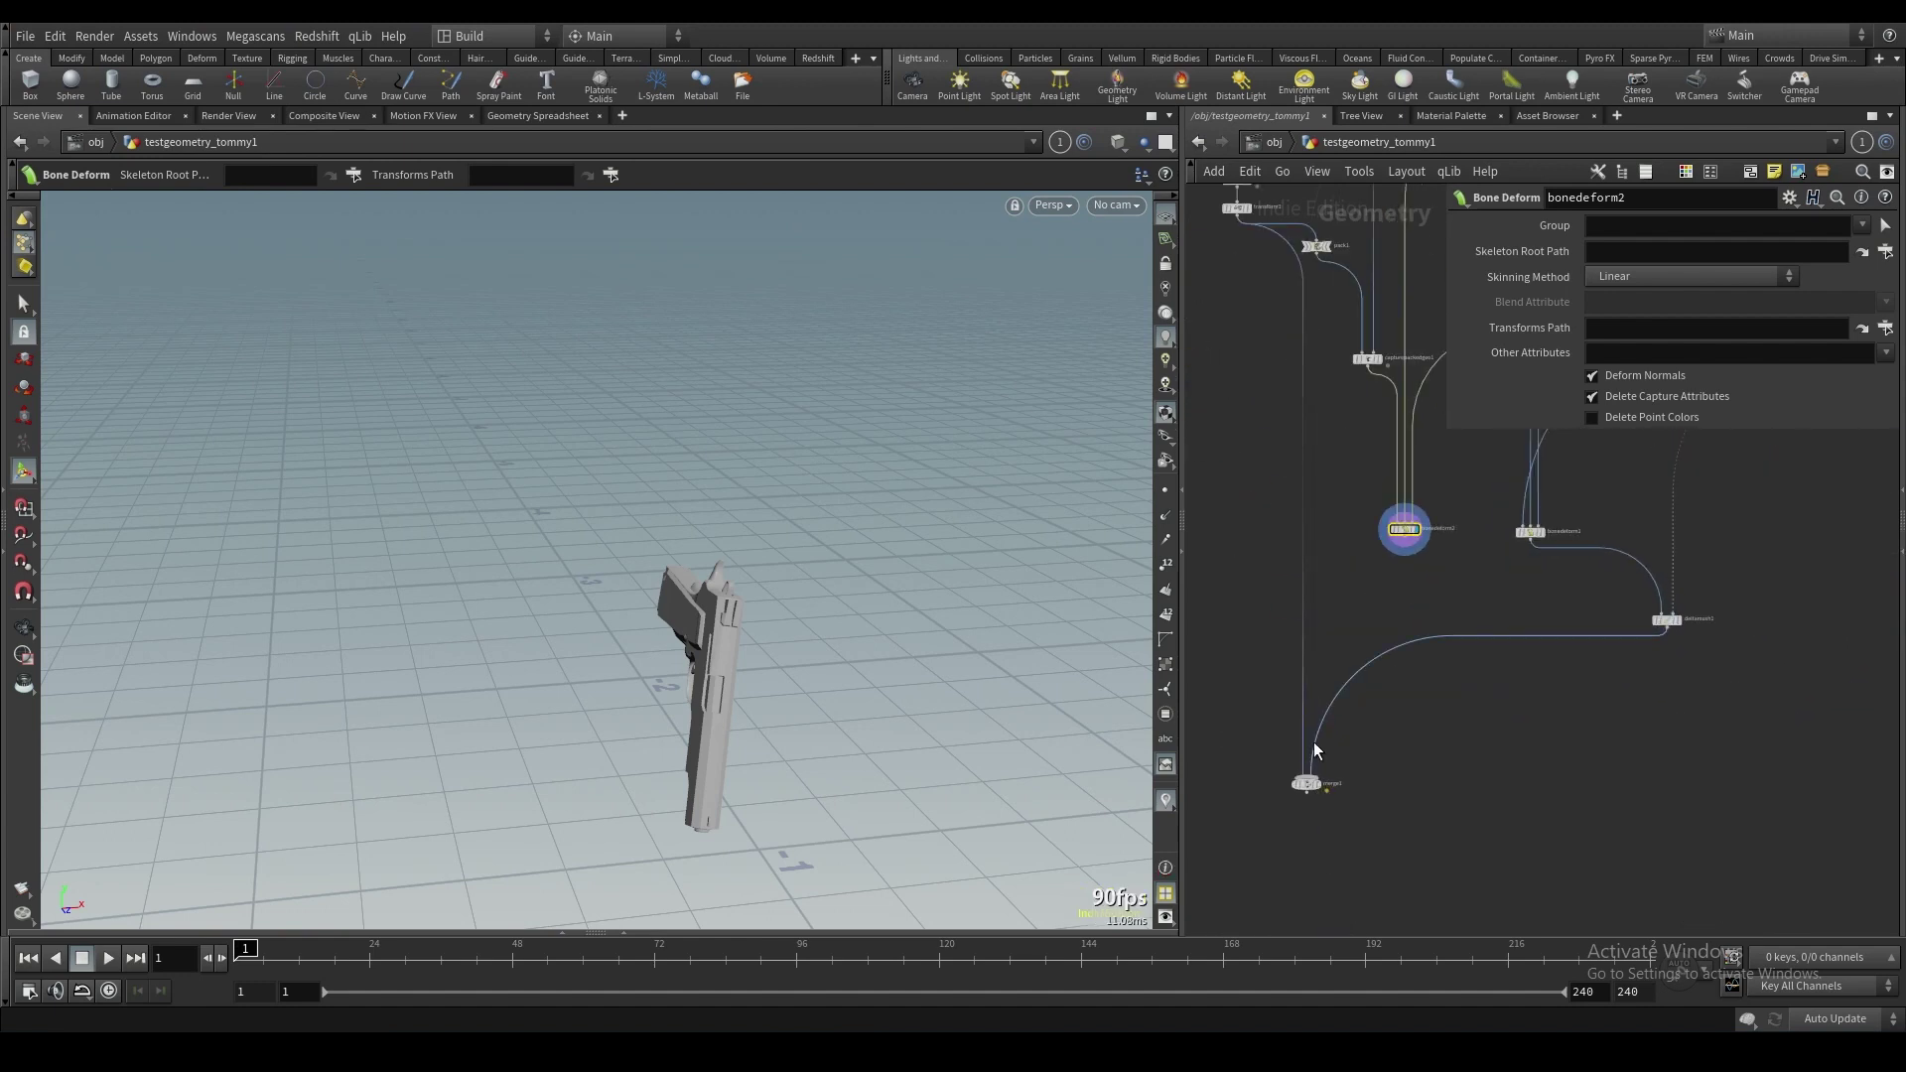
click(1404, 541)
click(1310, 791)
click(1300, 622)
key(Delete)
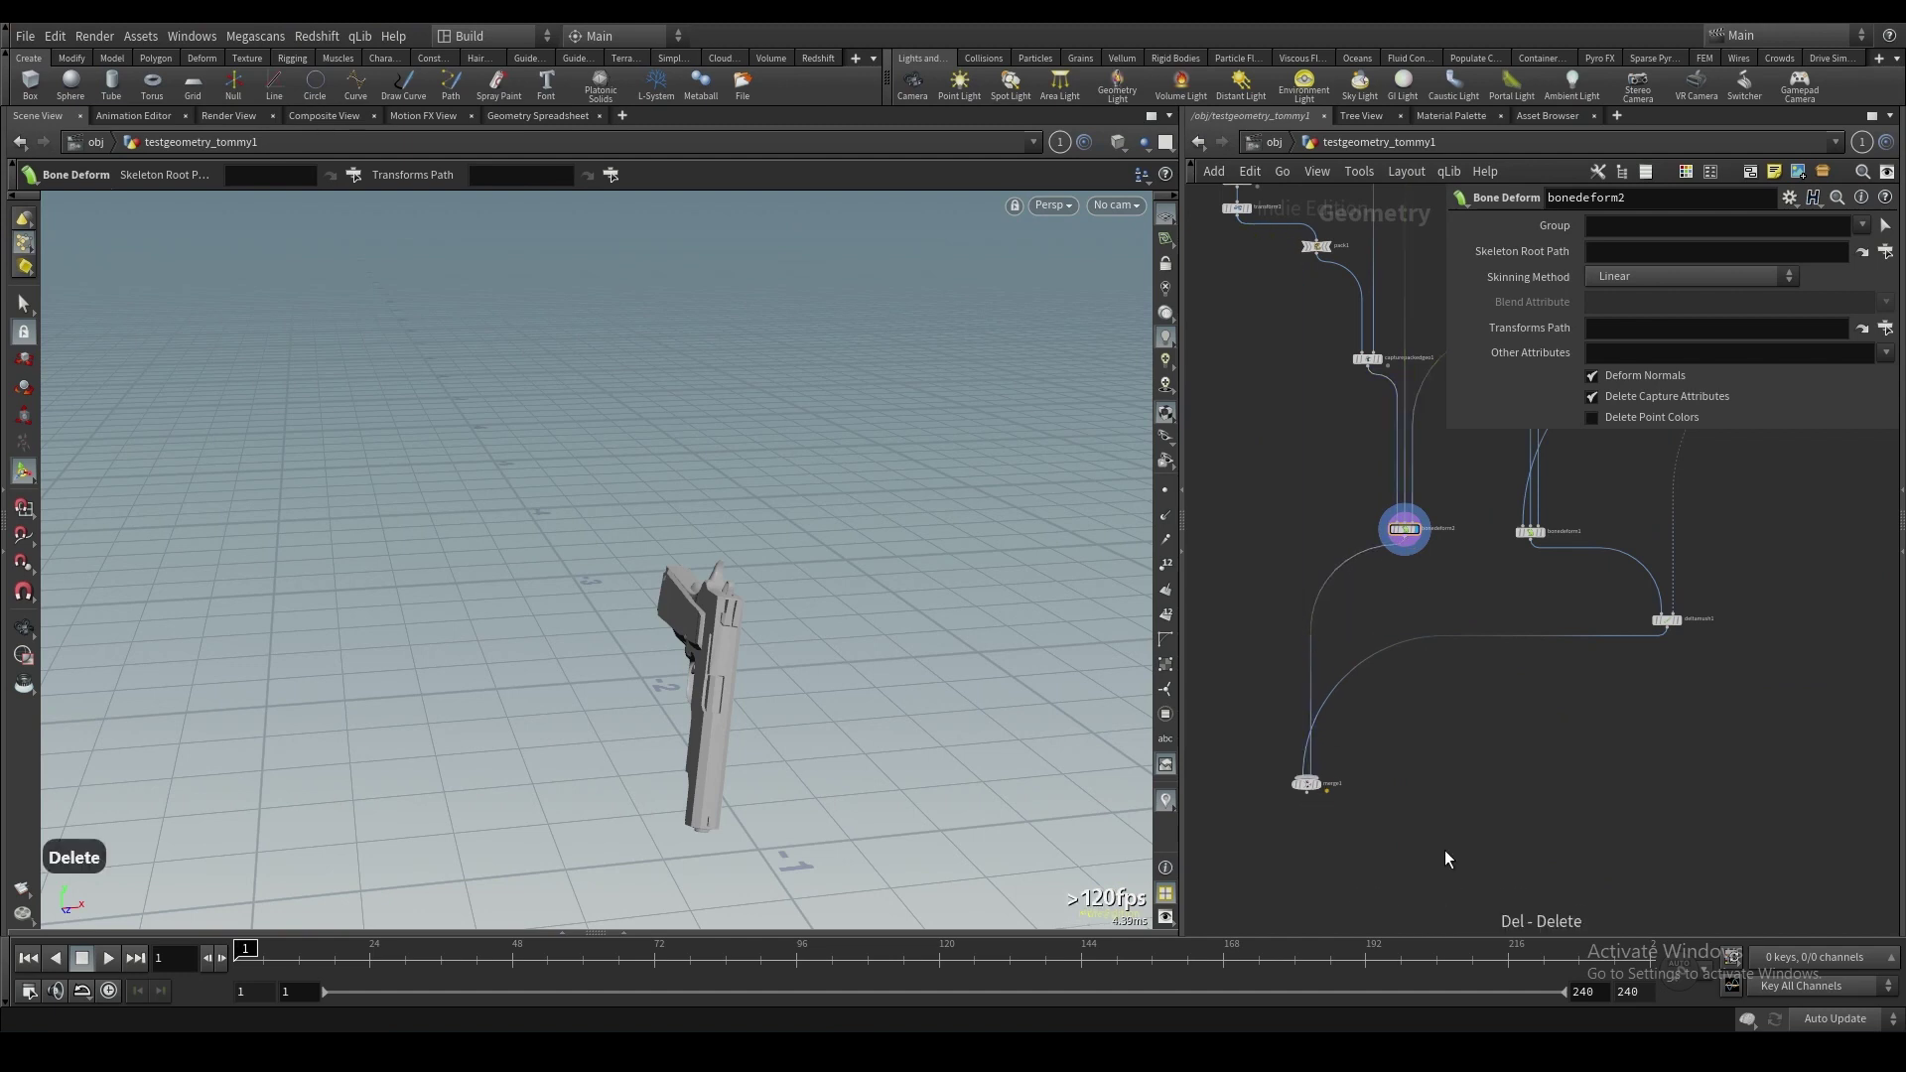
Display the merge node that combines the character body and the deformed gun.
click(1318, 785)
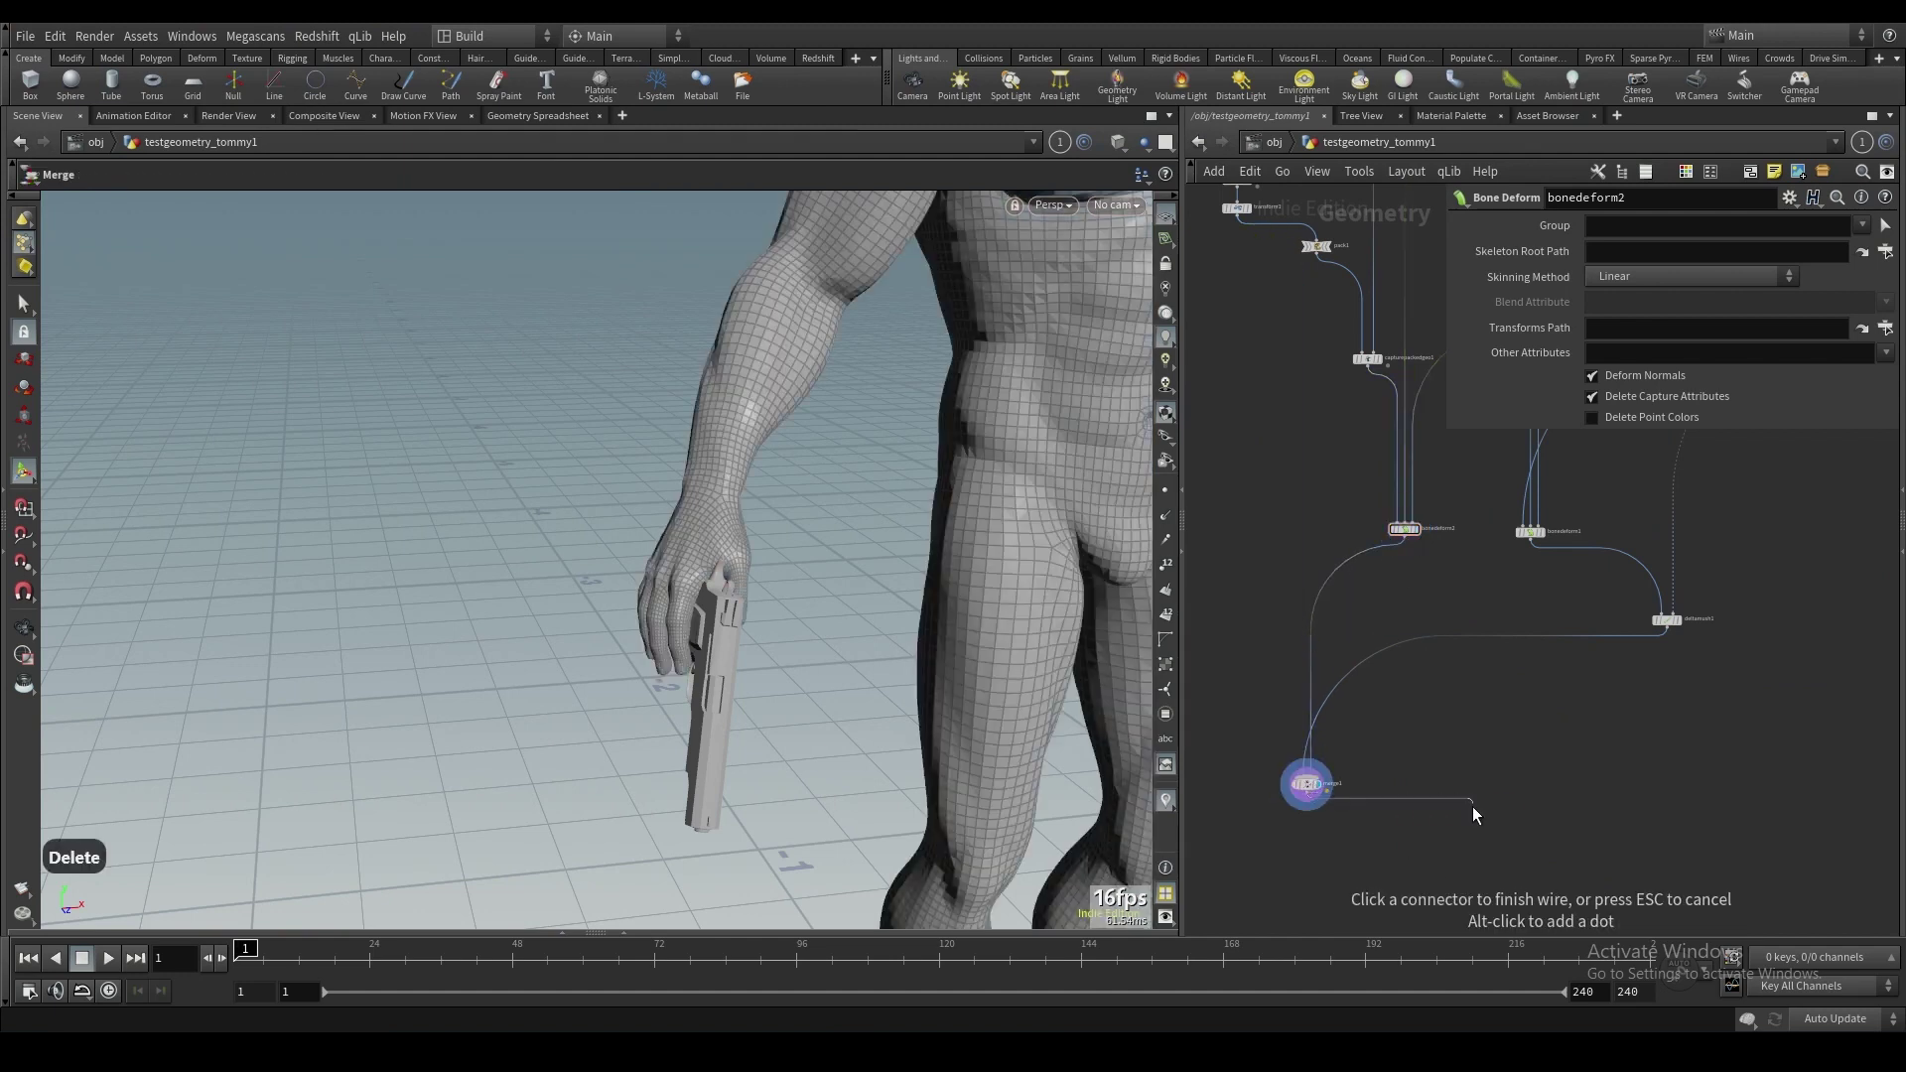
drag(1303, 783, 1497, 794)
Select rigpose2 and move the gun hand's wrist control mirror_point_14 to raise the forearm, at translate about -0.14, -0.04, 0.05.
scroll(1481, 668, down, 2)
middle_drag(1422, 511, 1370, 729)
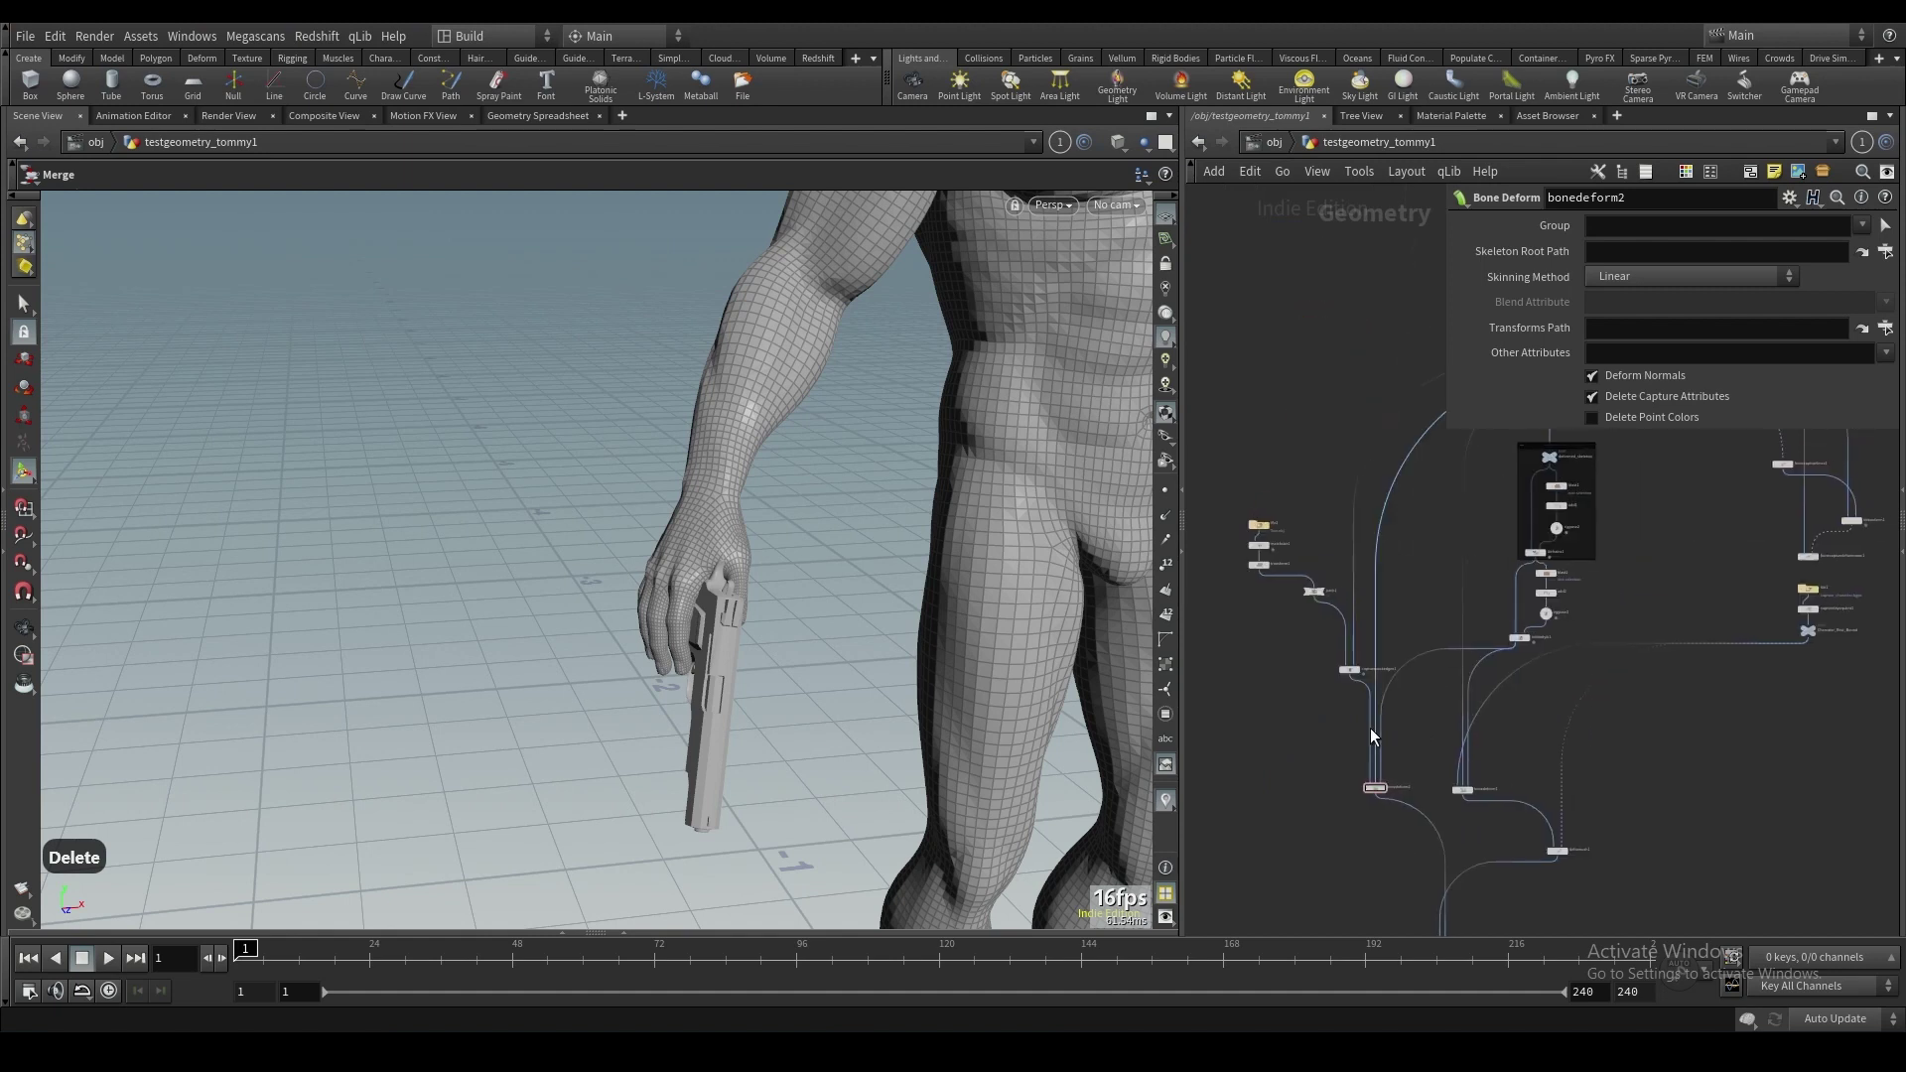
scroll(1351, 638, up, 3)
middle_drag(1719, 545, 1662, 644)
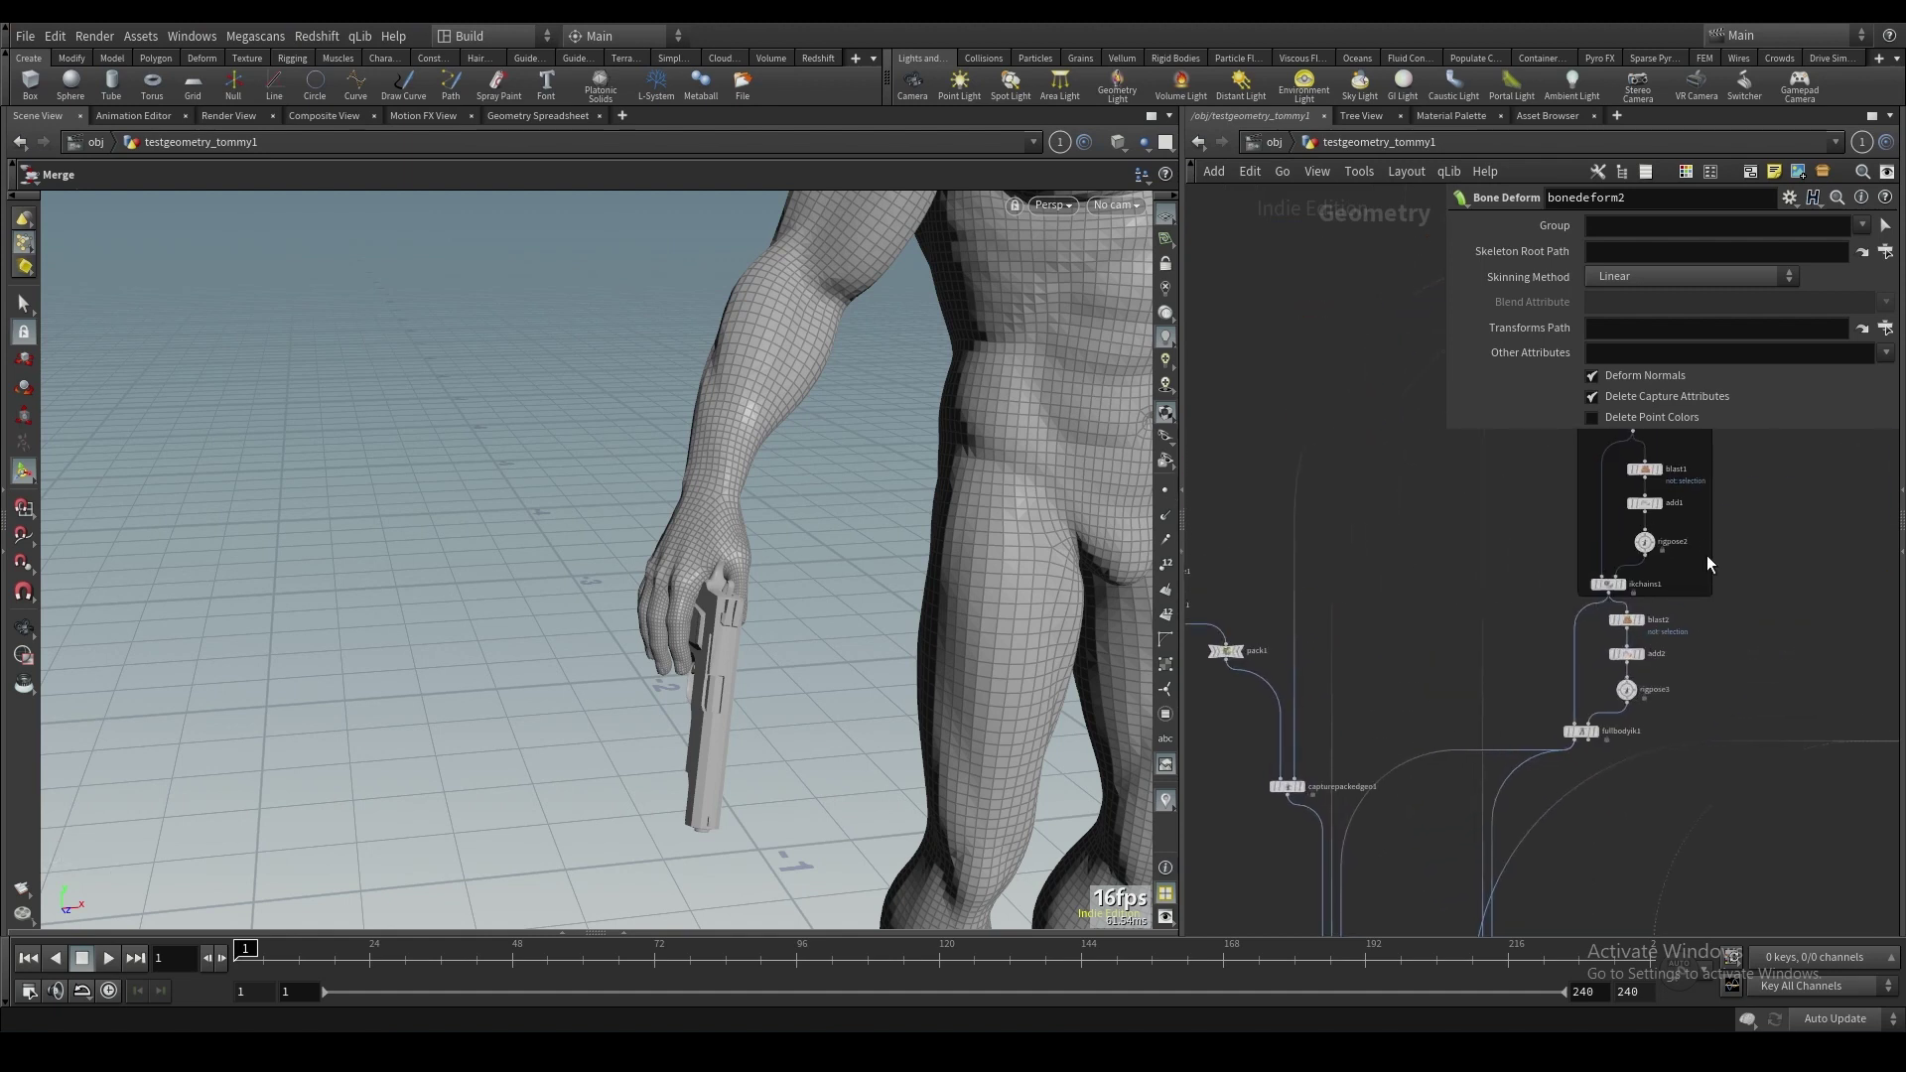
drag(1691, 552, 1637, 528)
click(1643, 540)
click(705, 500)
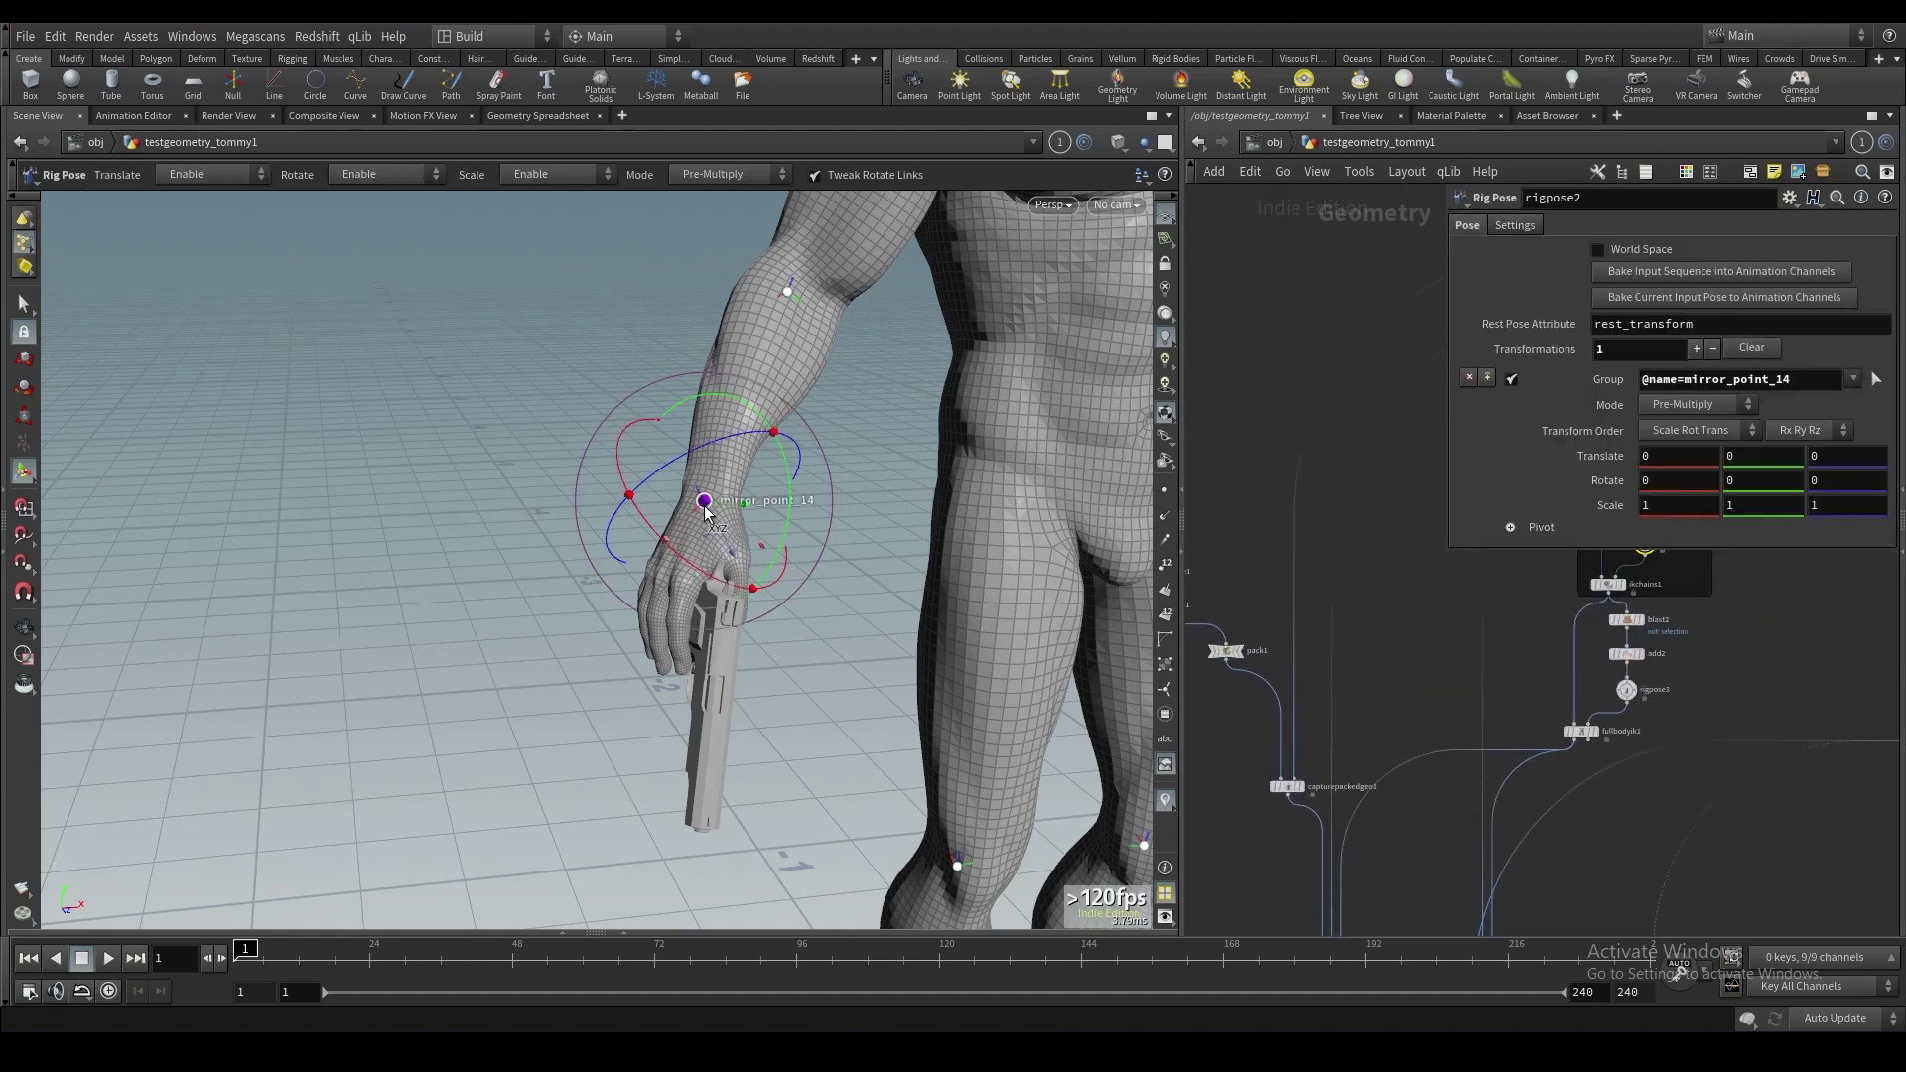
drag(719, 521, 765, 563)
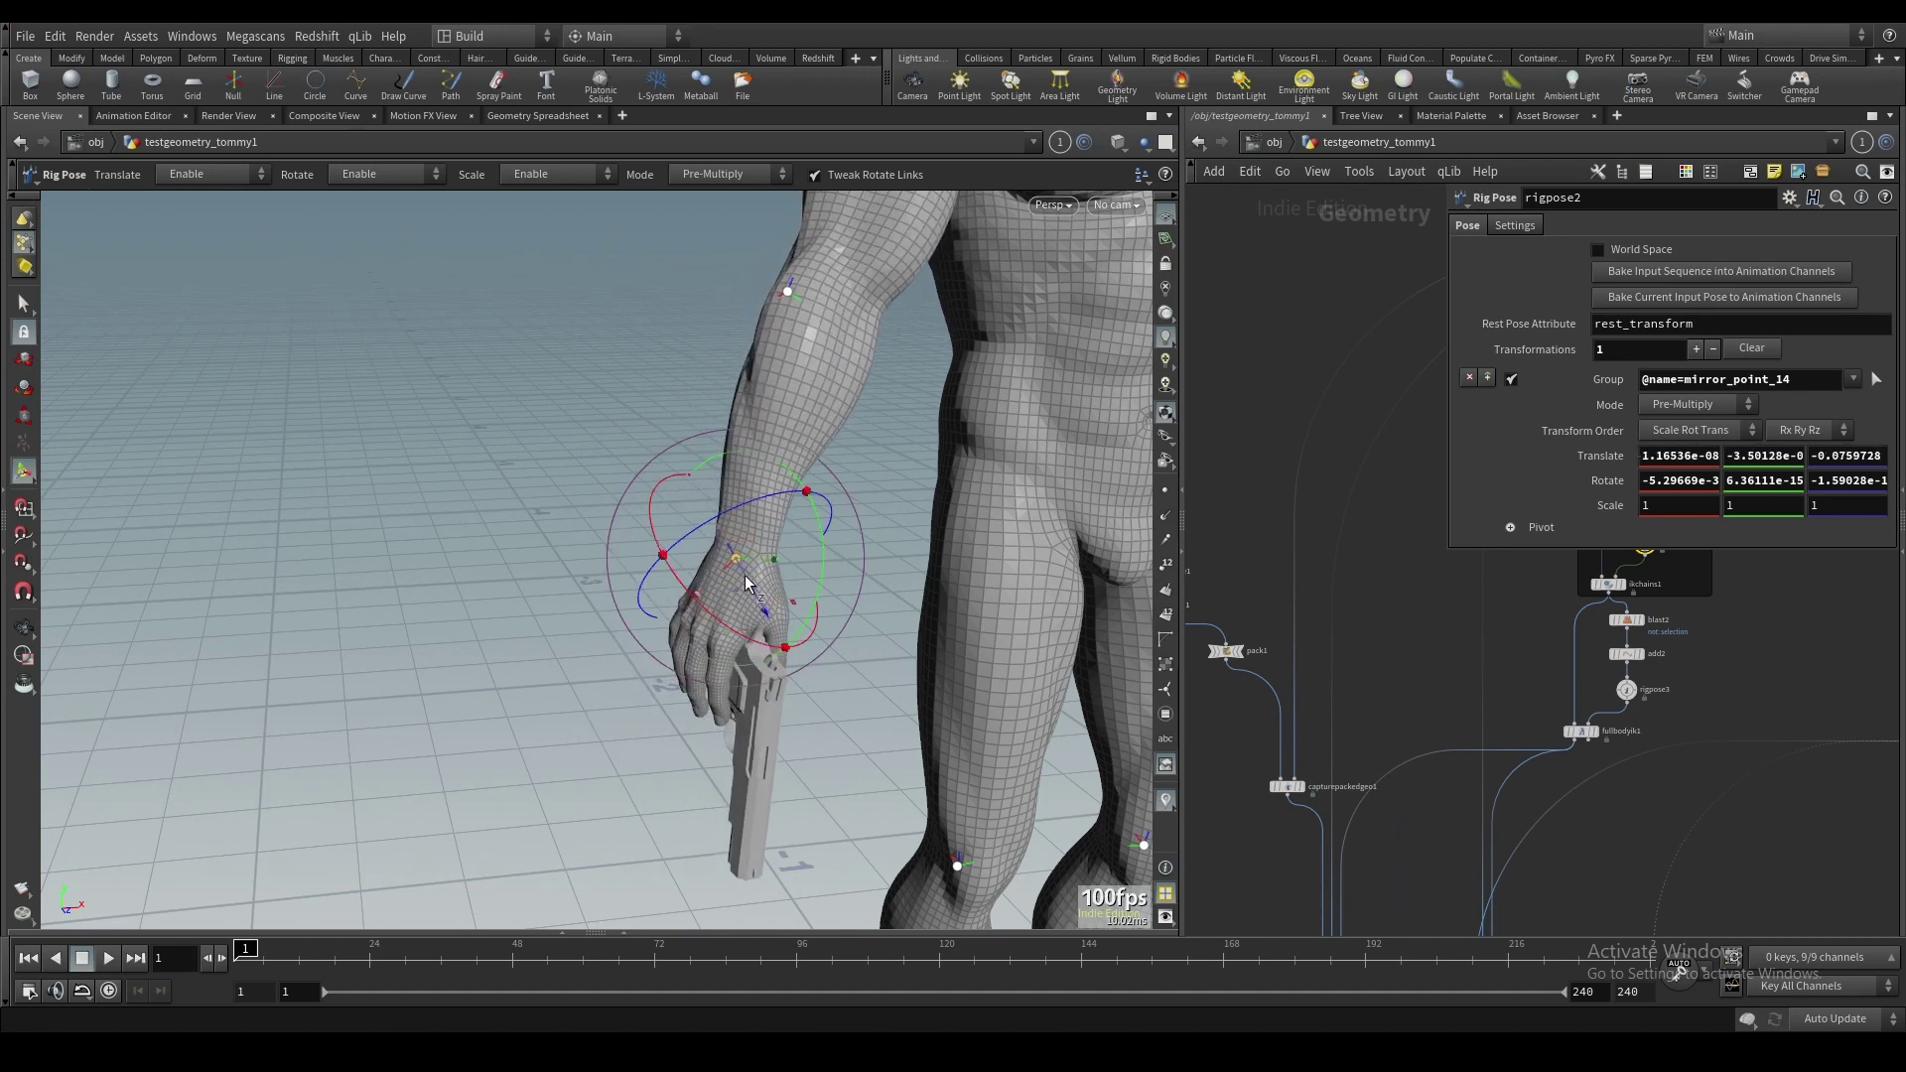
key(m)
key(m)
drag(732, 532, 756, 349)
alt+middle_drag(792, 387, 829, 564)
alt+drag(829, 564, 592, 618)
key(Return)
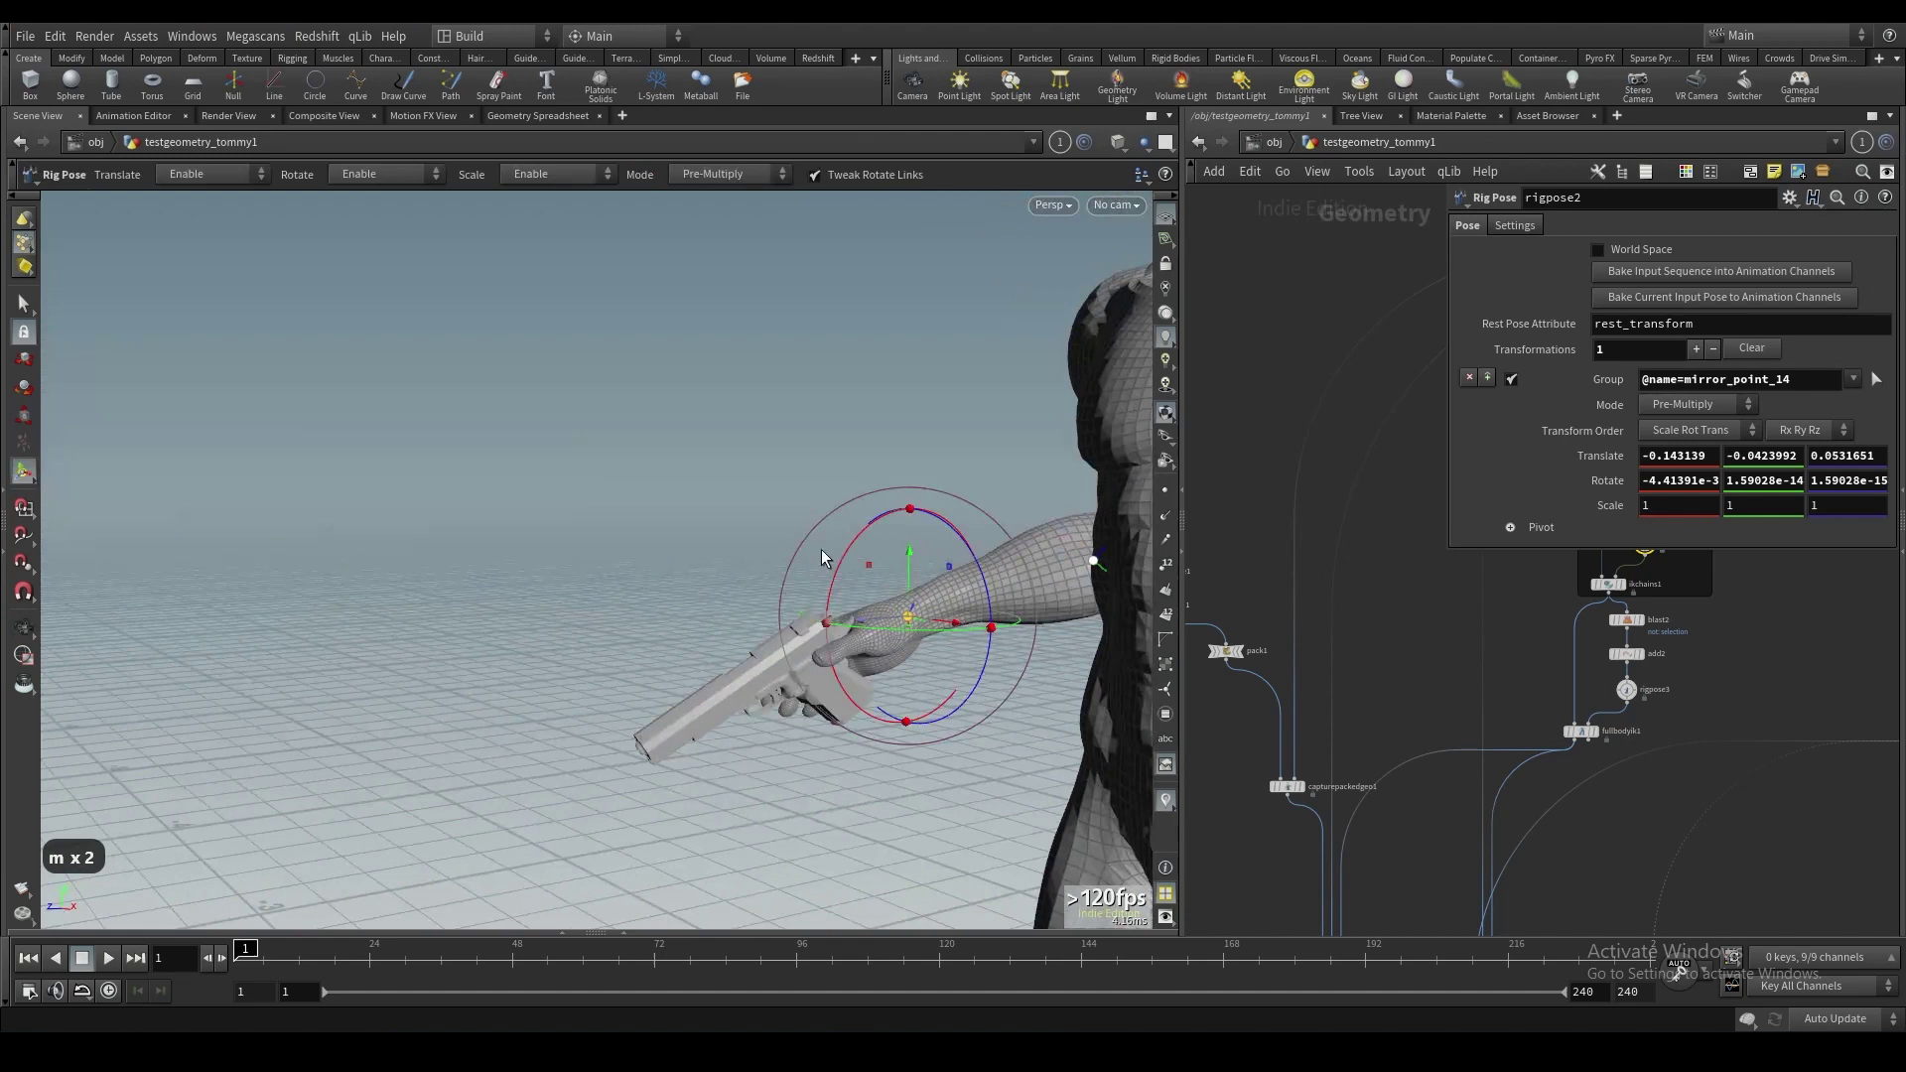
Turn the gun hand to about -26, 32, -19 degrees and move it to translate about -0.19, -0.13, 0.06.
drag(854, 542, 948, 568)
mouse_move(948, 568)
alt+mouse_down()
mouse_move(1127, 553)
mouse_move(950, 629)
mouse_move(980, 582)
mouse_move(1044, 652)
mouse_move(974, 494)
mouse_move(968, 571)
alt+mouse_up()
alt+right_drag(968, 570, 566, 676)
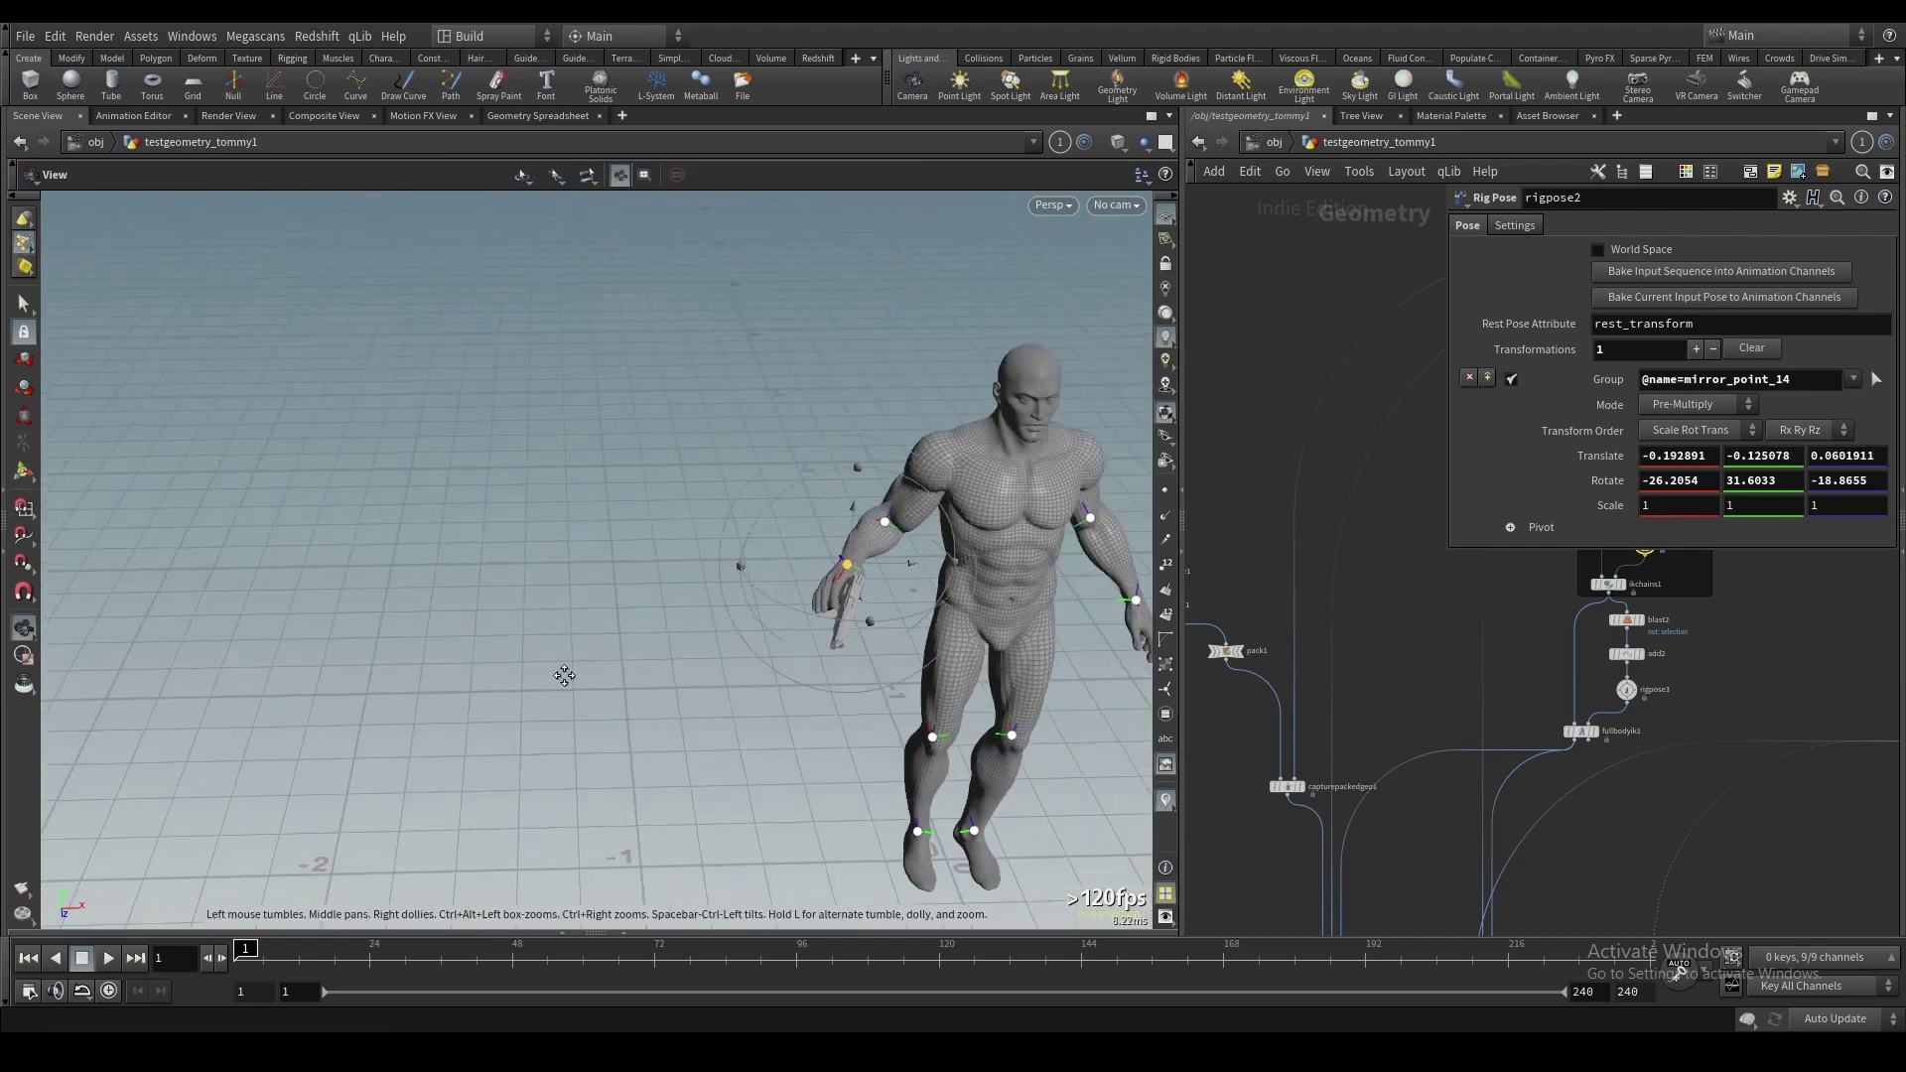
Move the gun hand in front of the torso, at translate about -0.33, -0.04, -0.07.
alt+drag(566, 677, 635, 703)
drag(866, 682, 955, 582)
alt+middle_drag(955, 582, 924, 548)
key(Return)
Hide the node parameters and review the complete gun and body deformation network alongside the posed character.
scroll(1305, 697, down, 5)
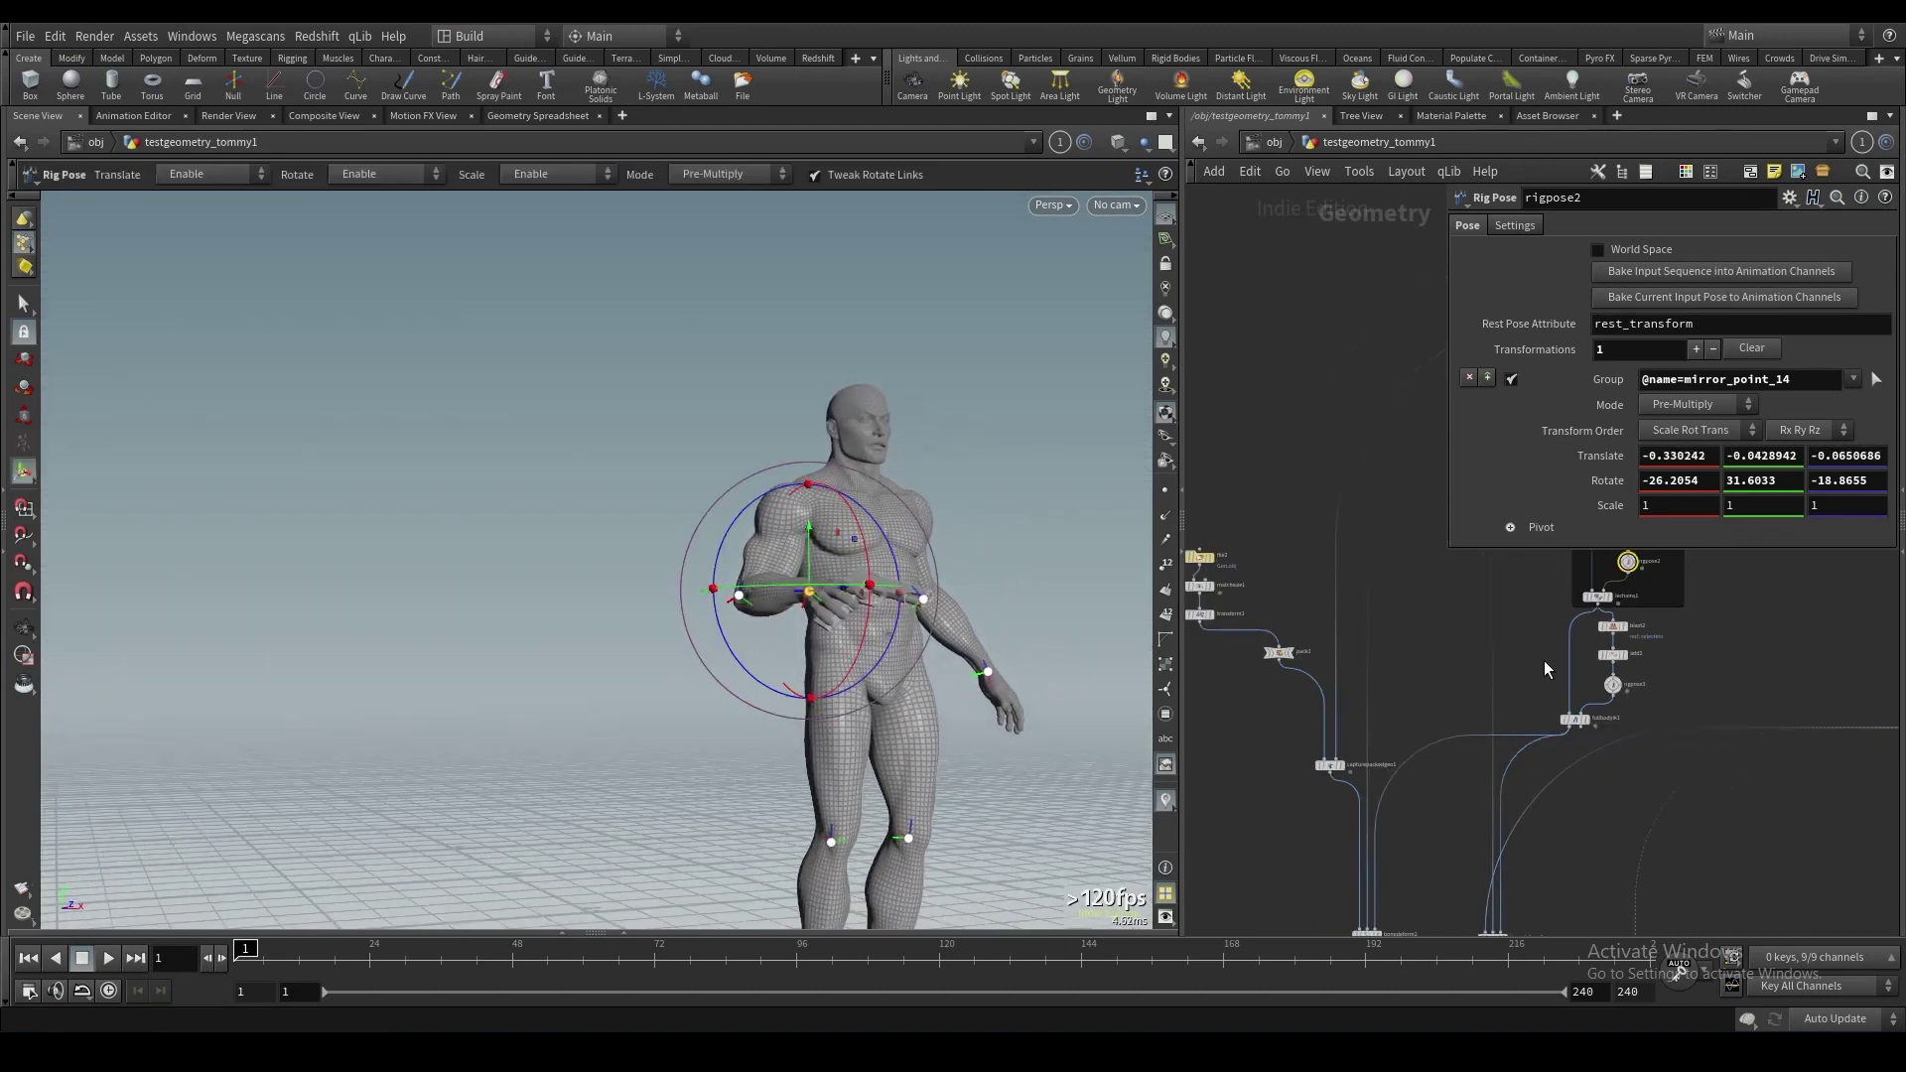
scroll(1305, 697, up, 4)
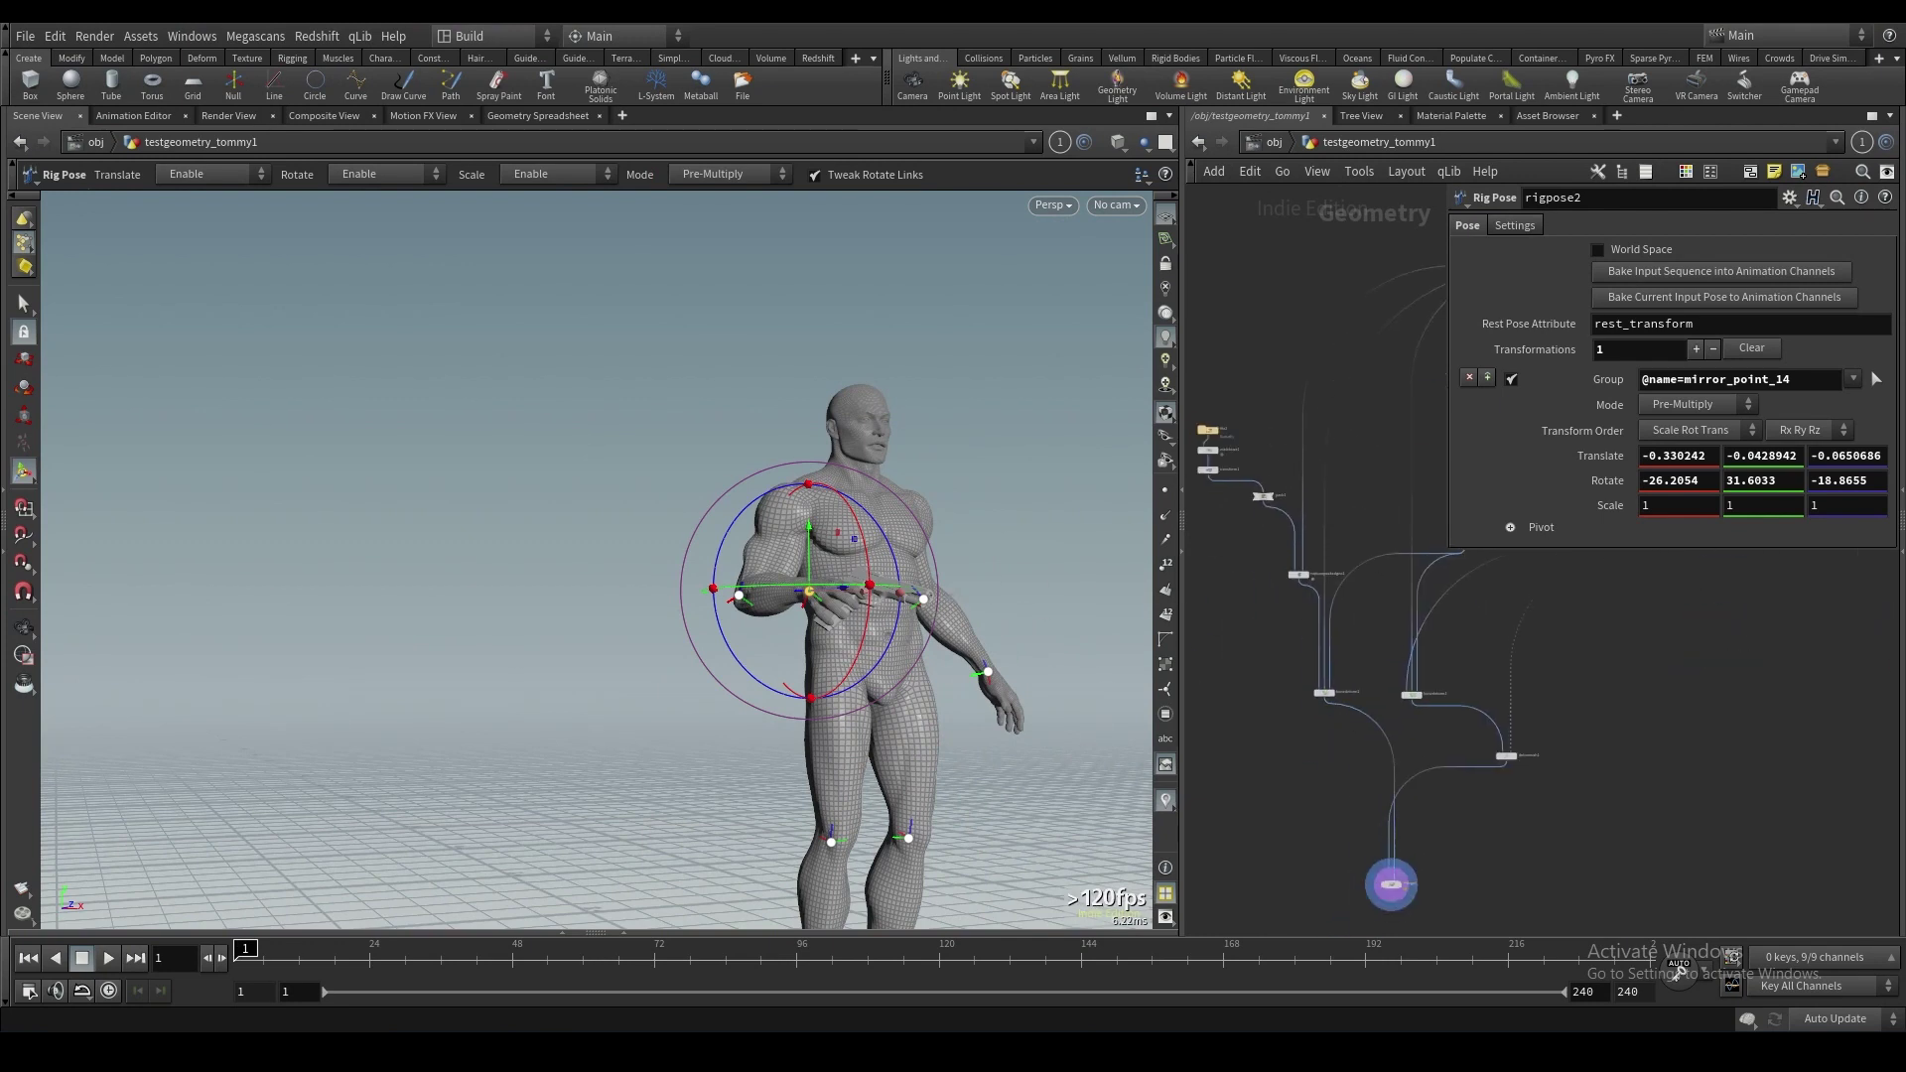
alt+drag(1034, 498, 1008, 541)
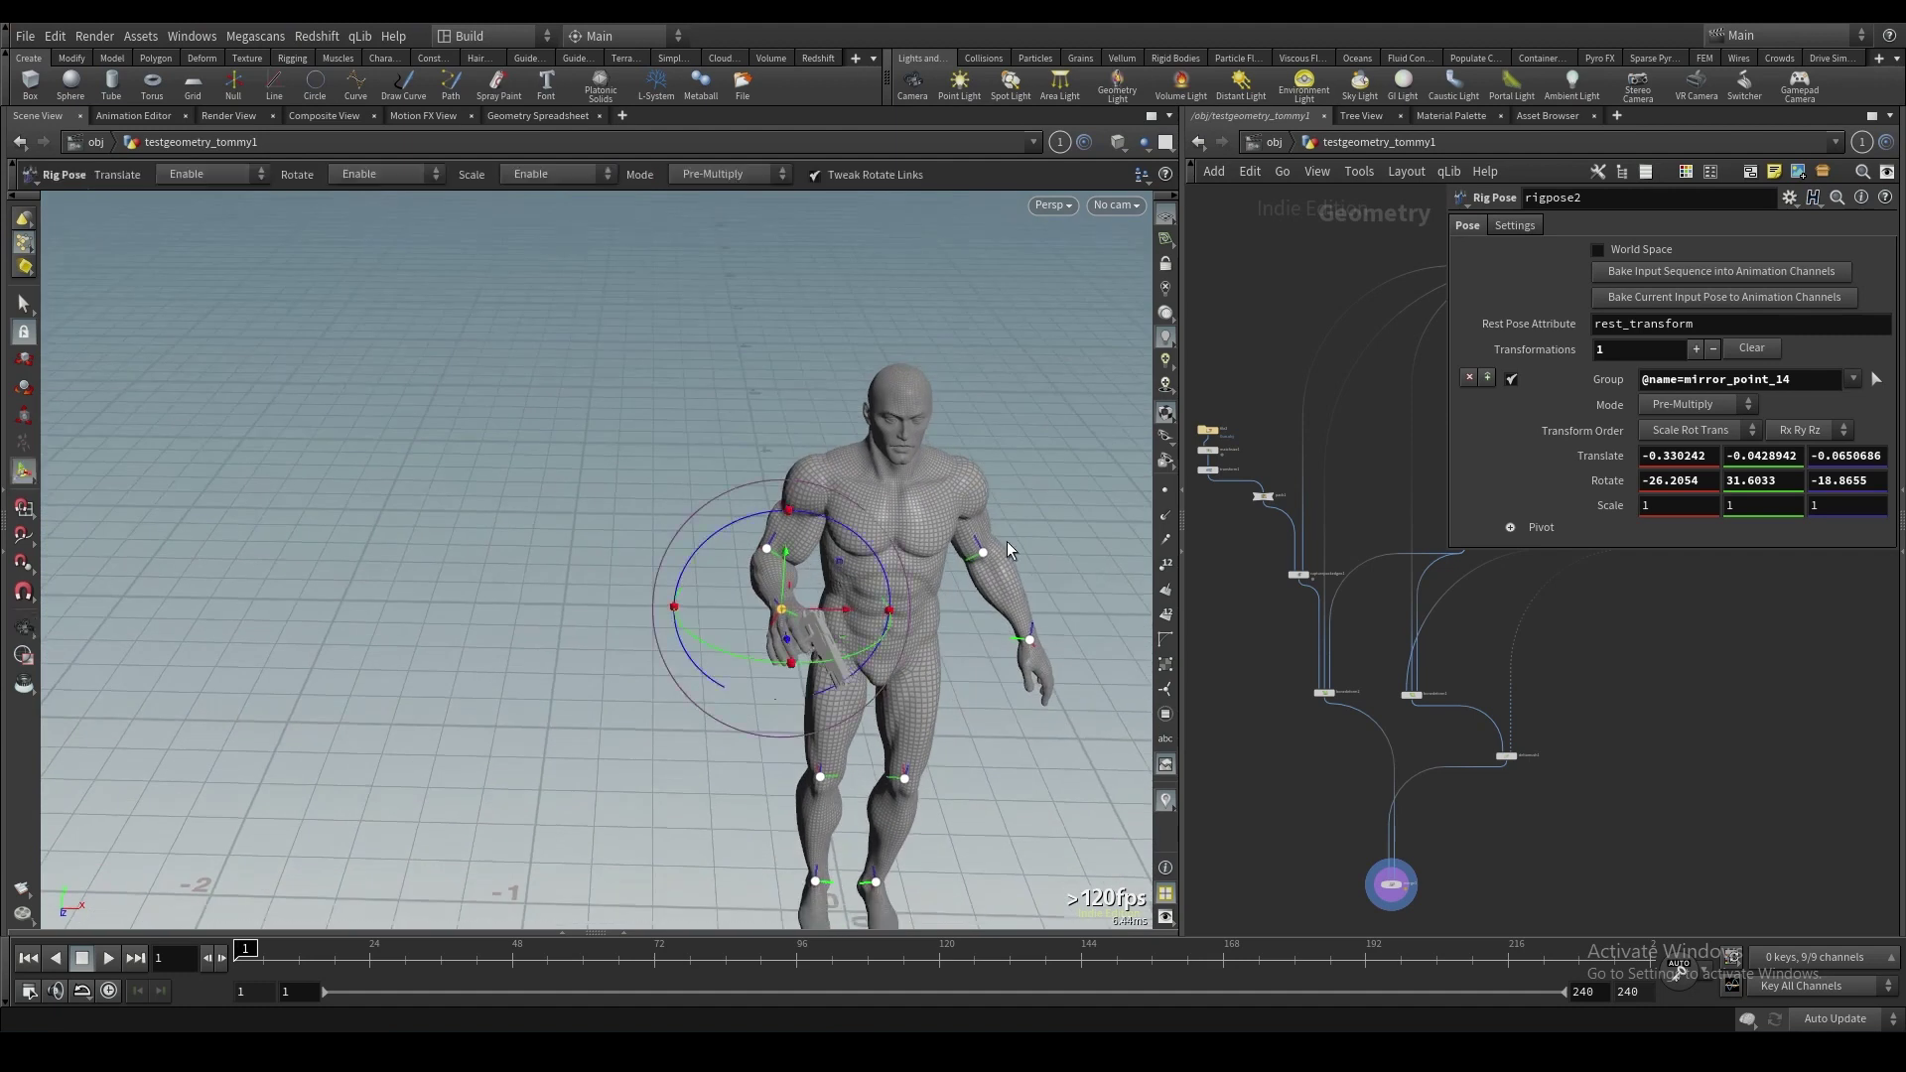
scroll(1241, 850, down, 2)
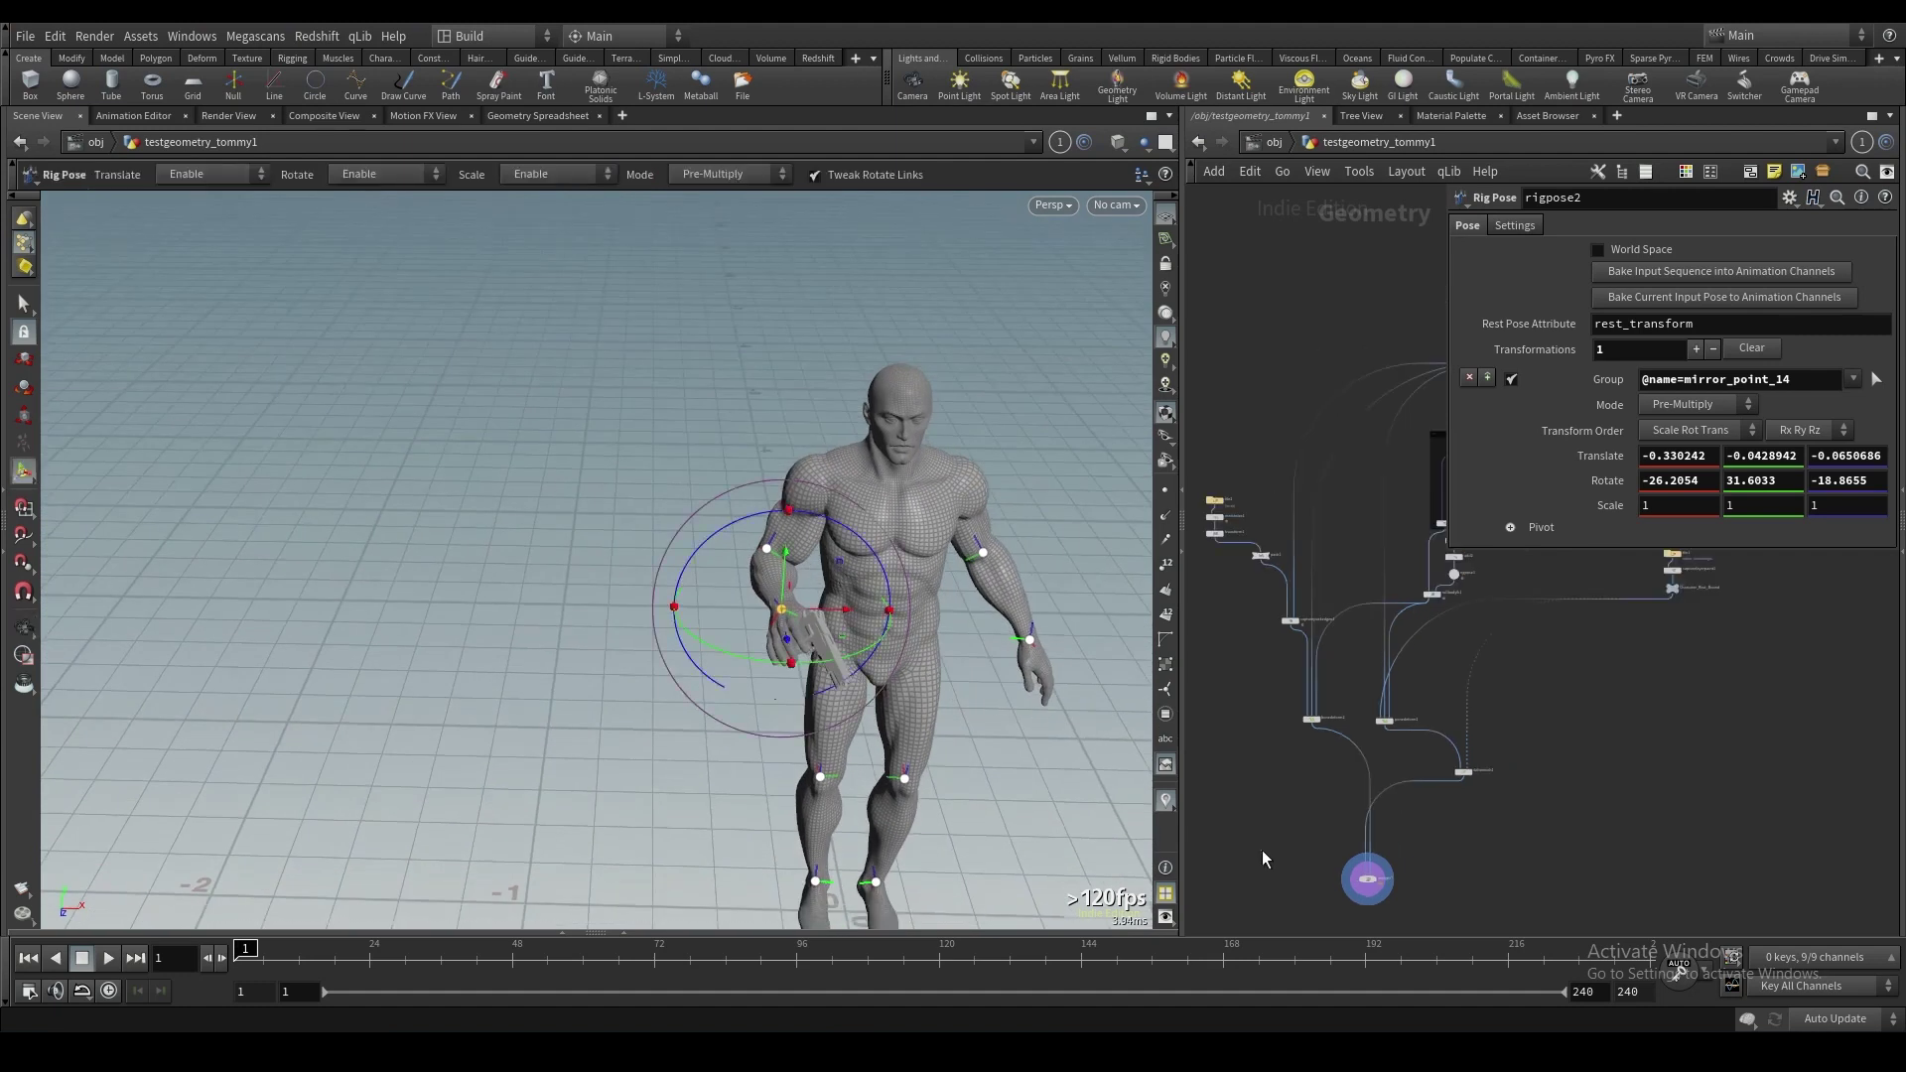
key(p)
scroll(1372, 807, up, 2)
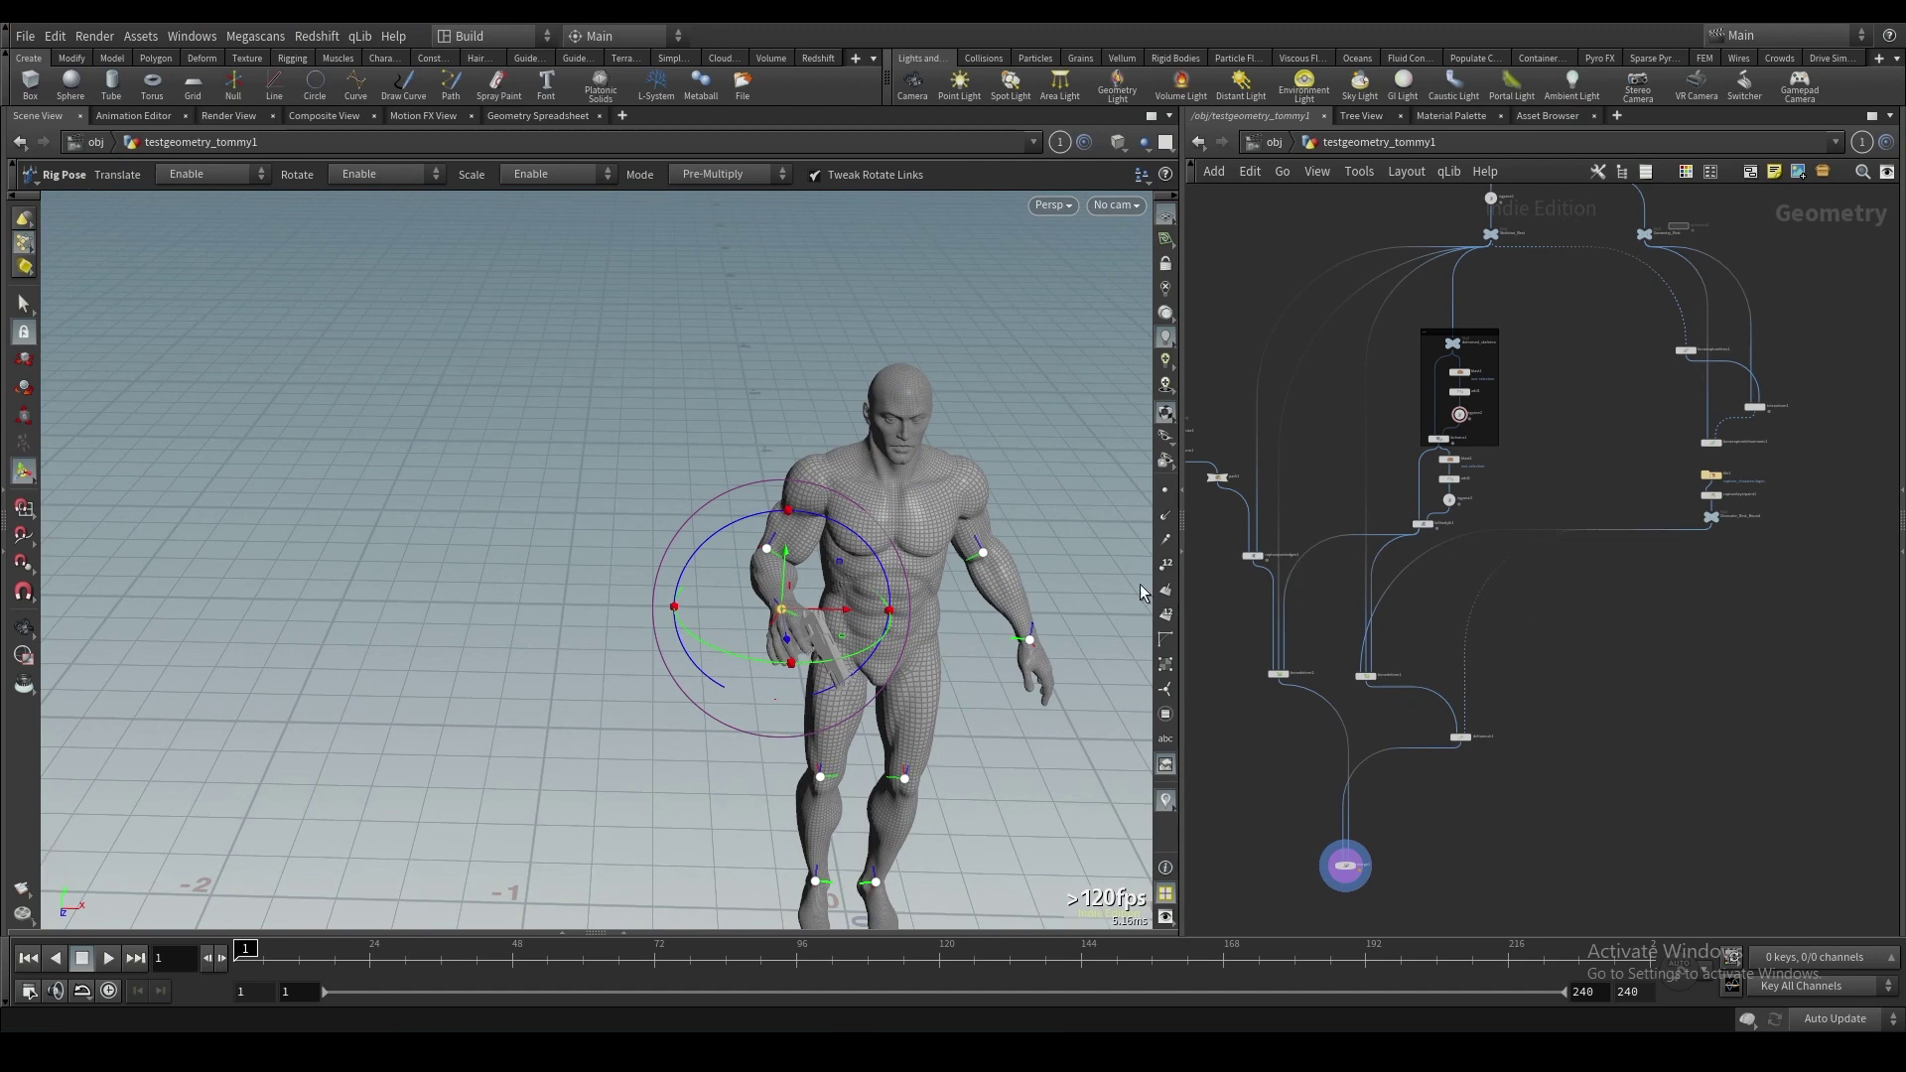
alt+right_drag(903, 515, 1033, 685)
alt+drag(1033, 685, 891, 643)
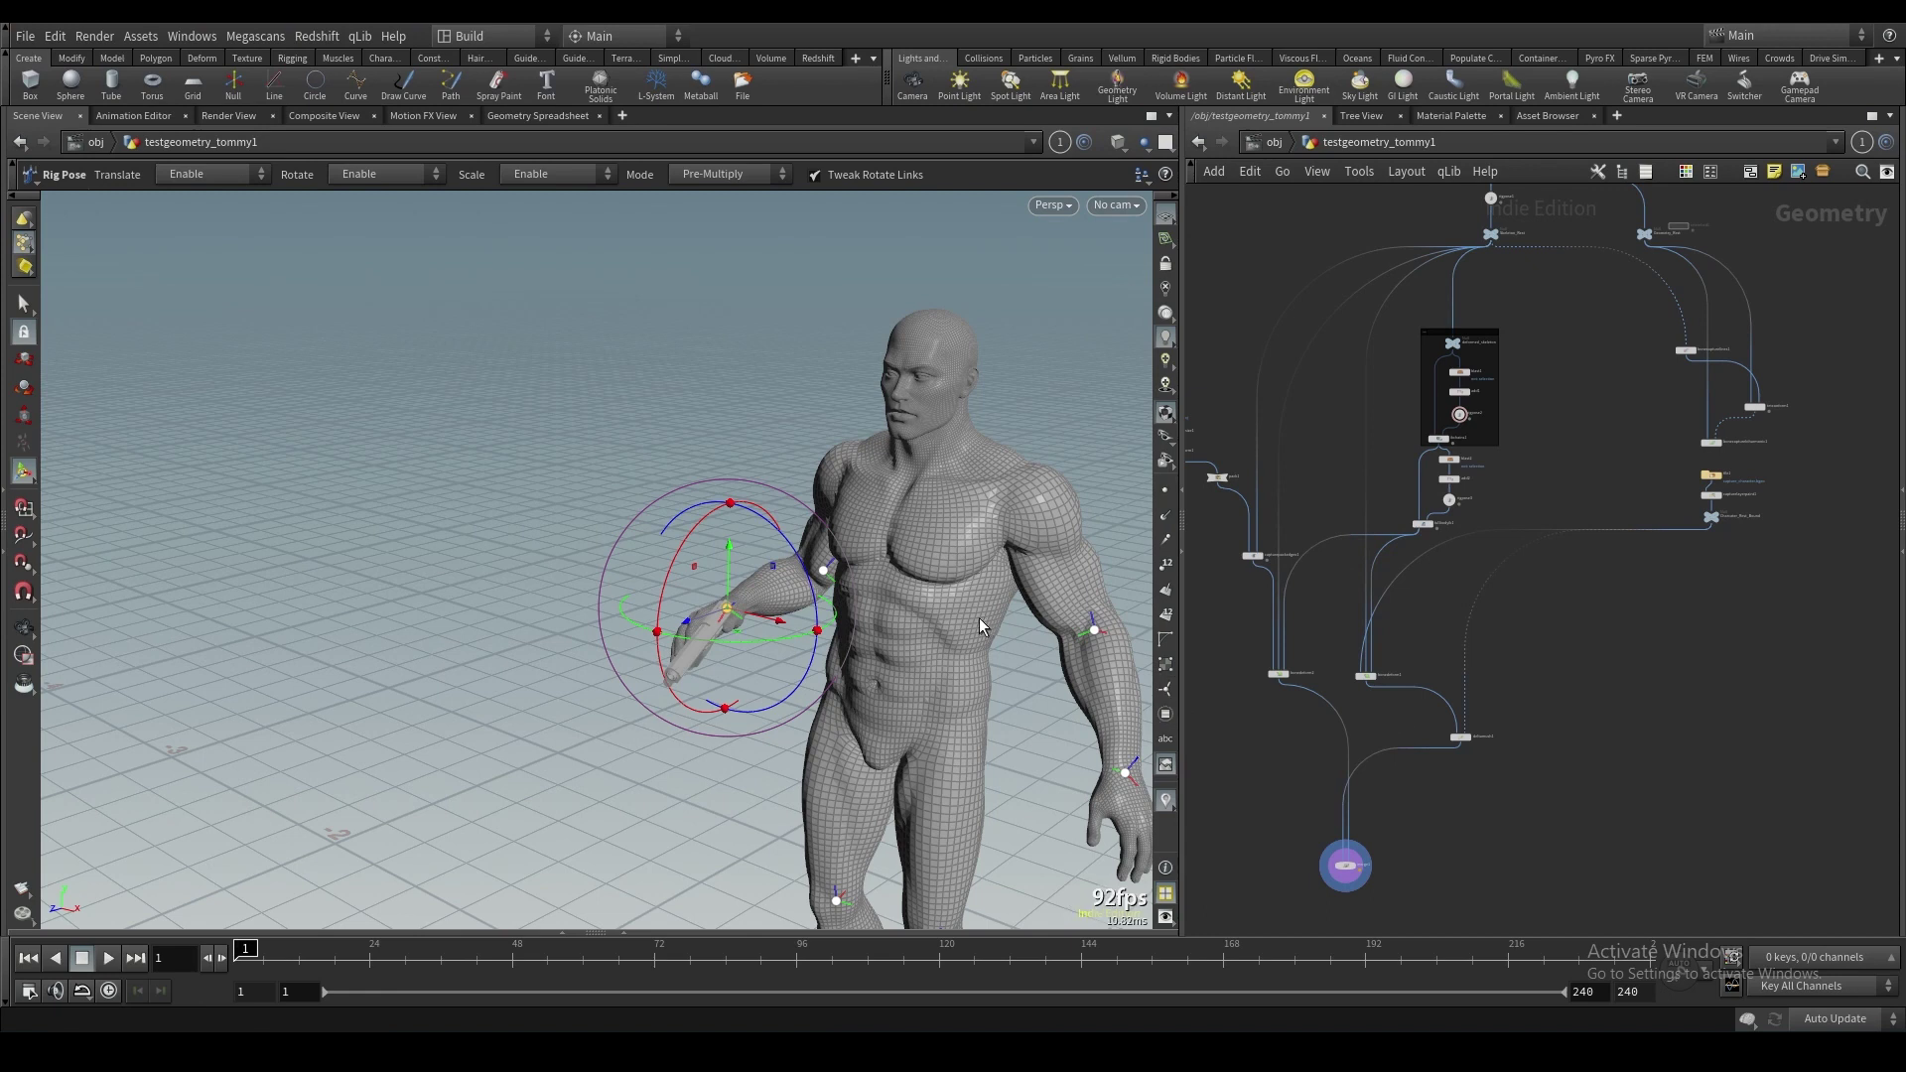
Move the gun hand's wrist control around in front of the torso and down beside the hip to test the gun attachment.
key(Escape)
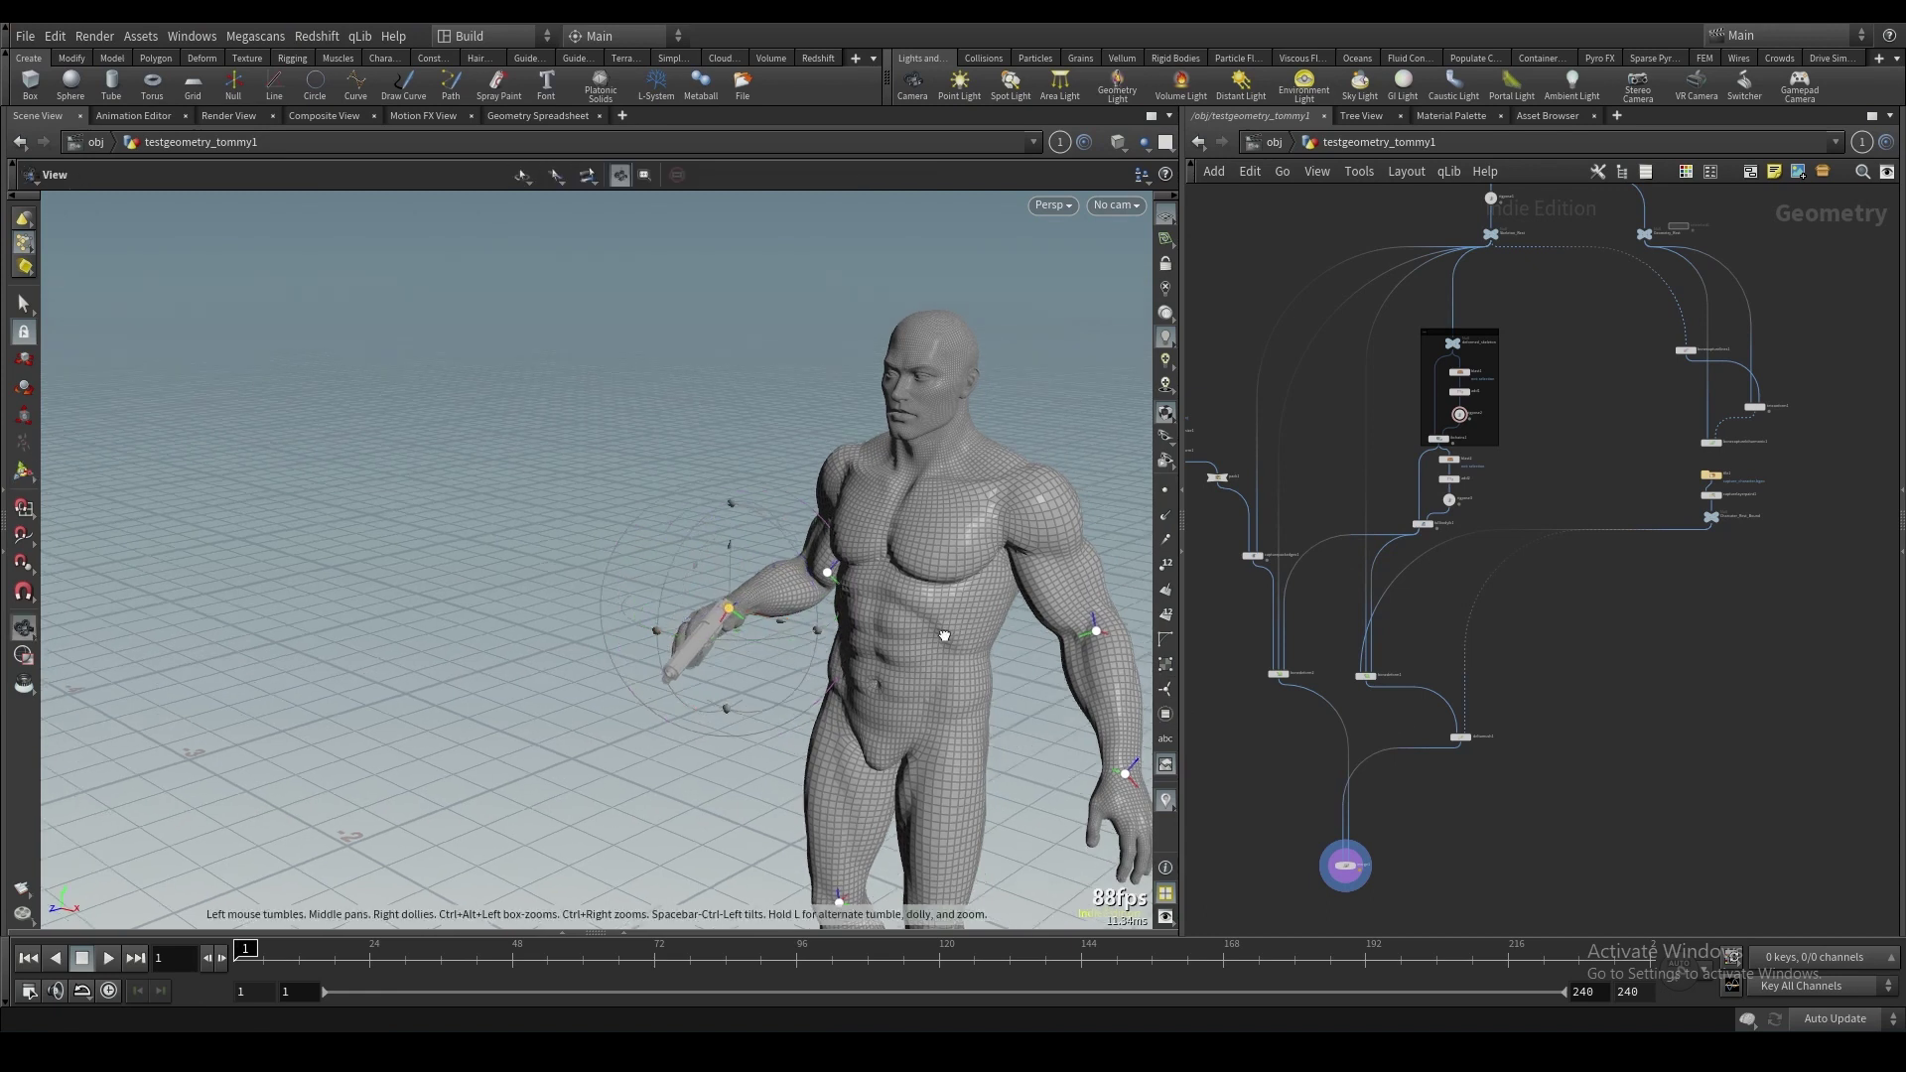
drag(944, 635, 812, 581)
alt+drag(816, 604, 852, 651)
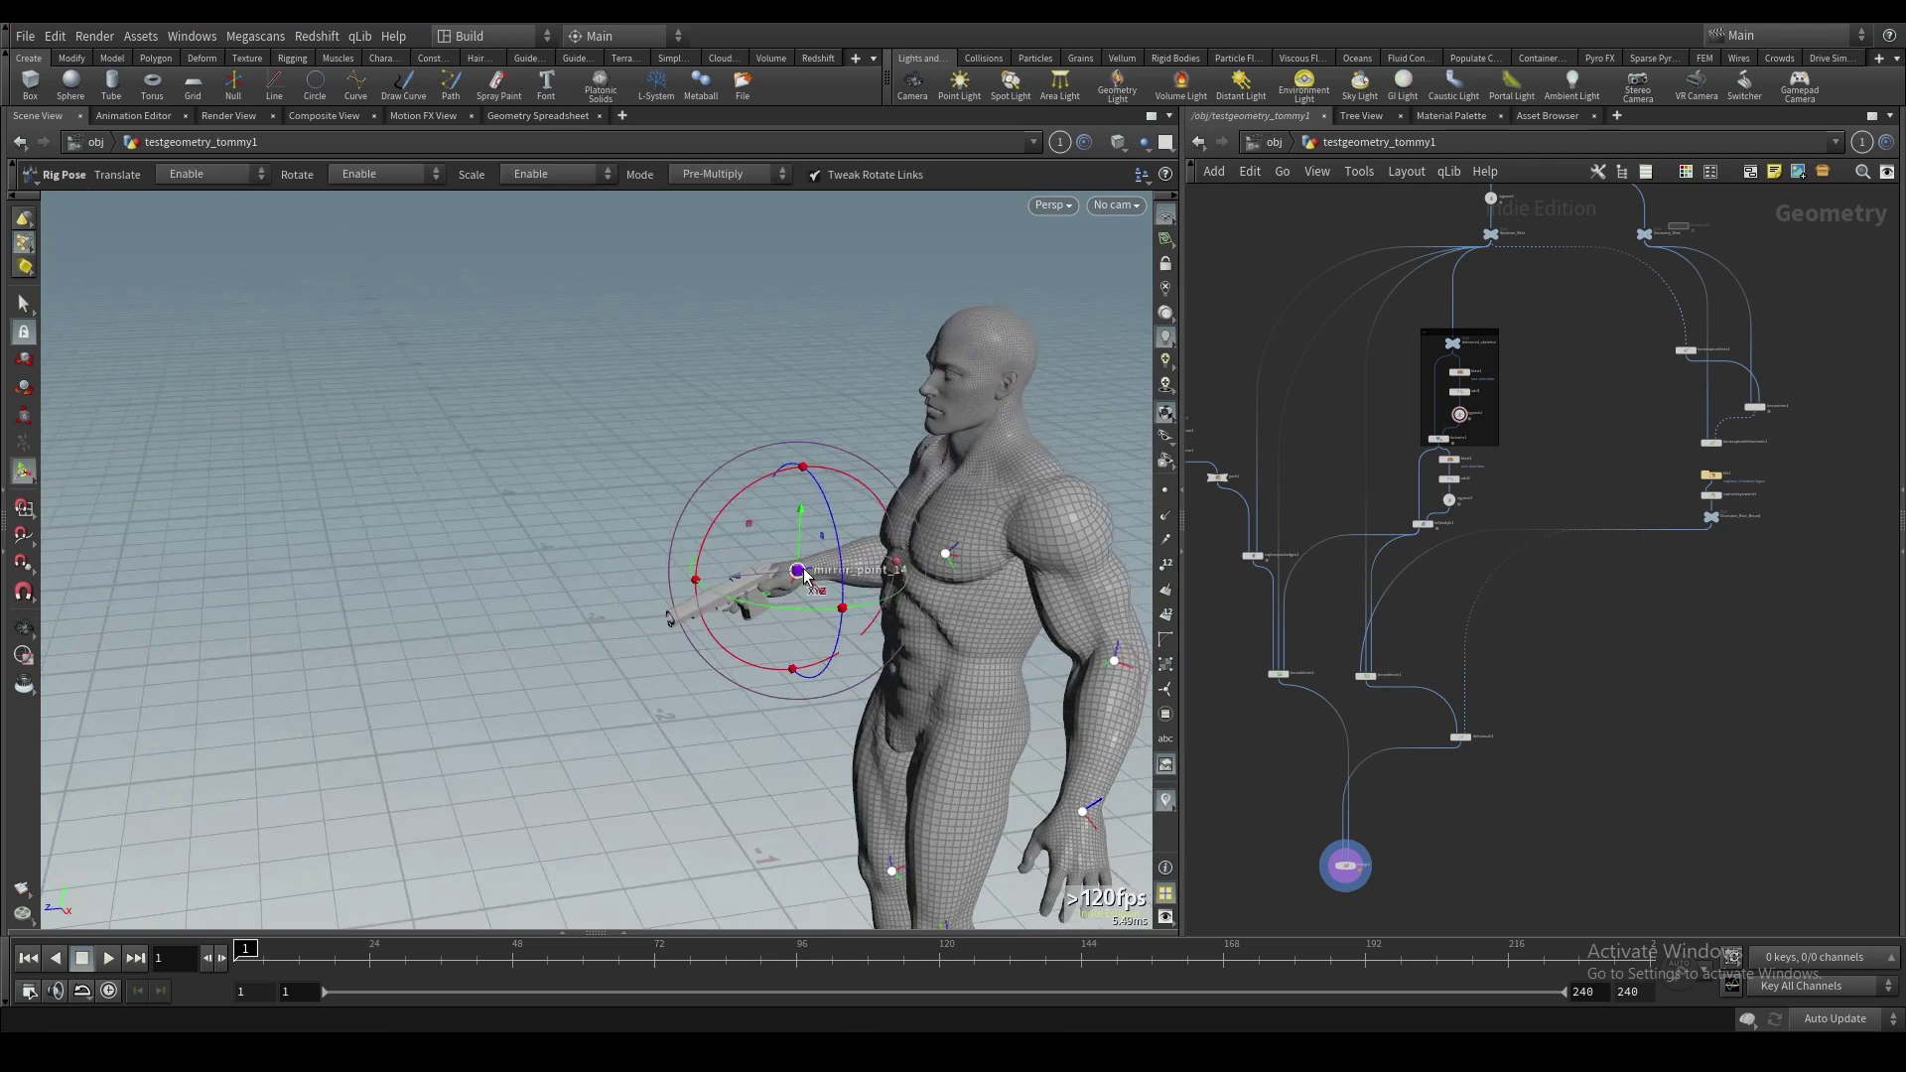
mouse_move(768, 582)
mouse_down()
mouse_move(748, 577)
mouse_move(779, 575)
mouse_up()
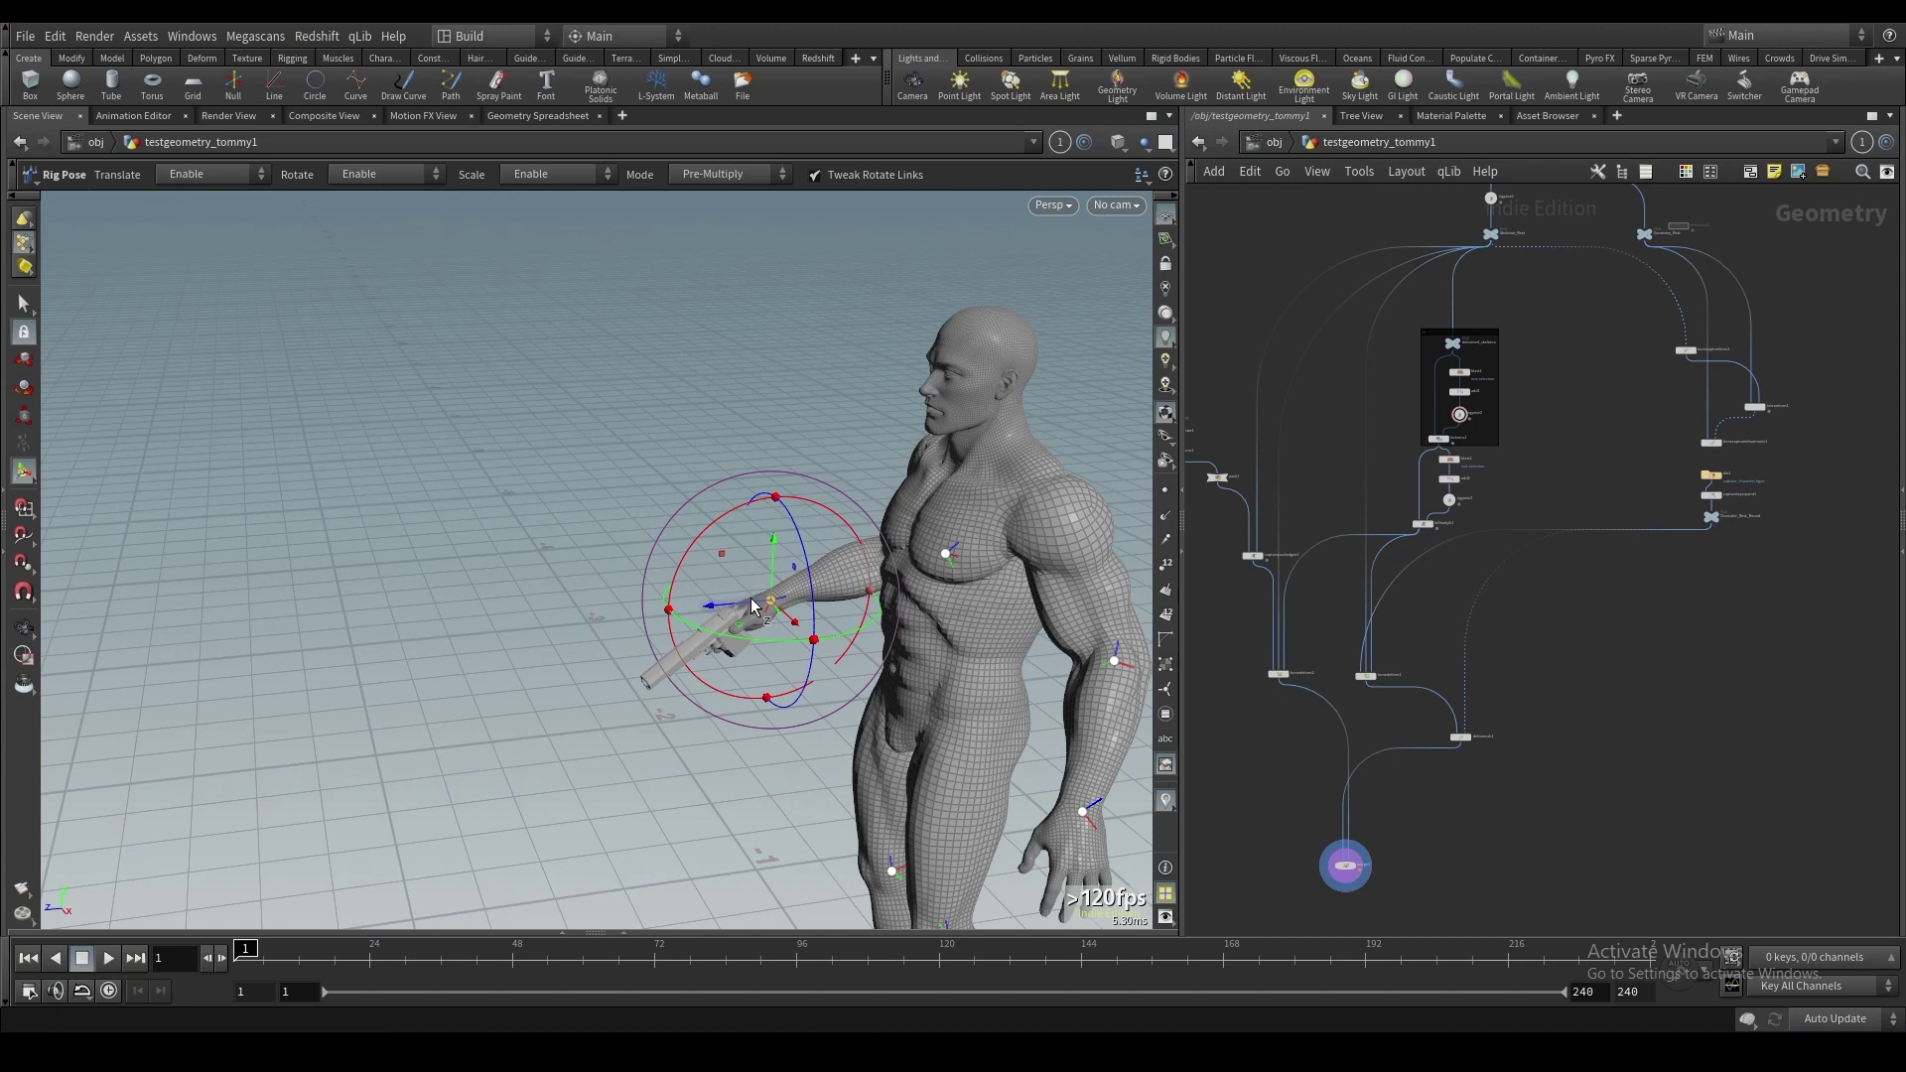
drag(752, 600, 1166, 542)
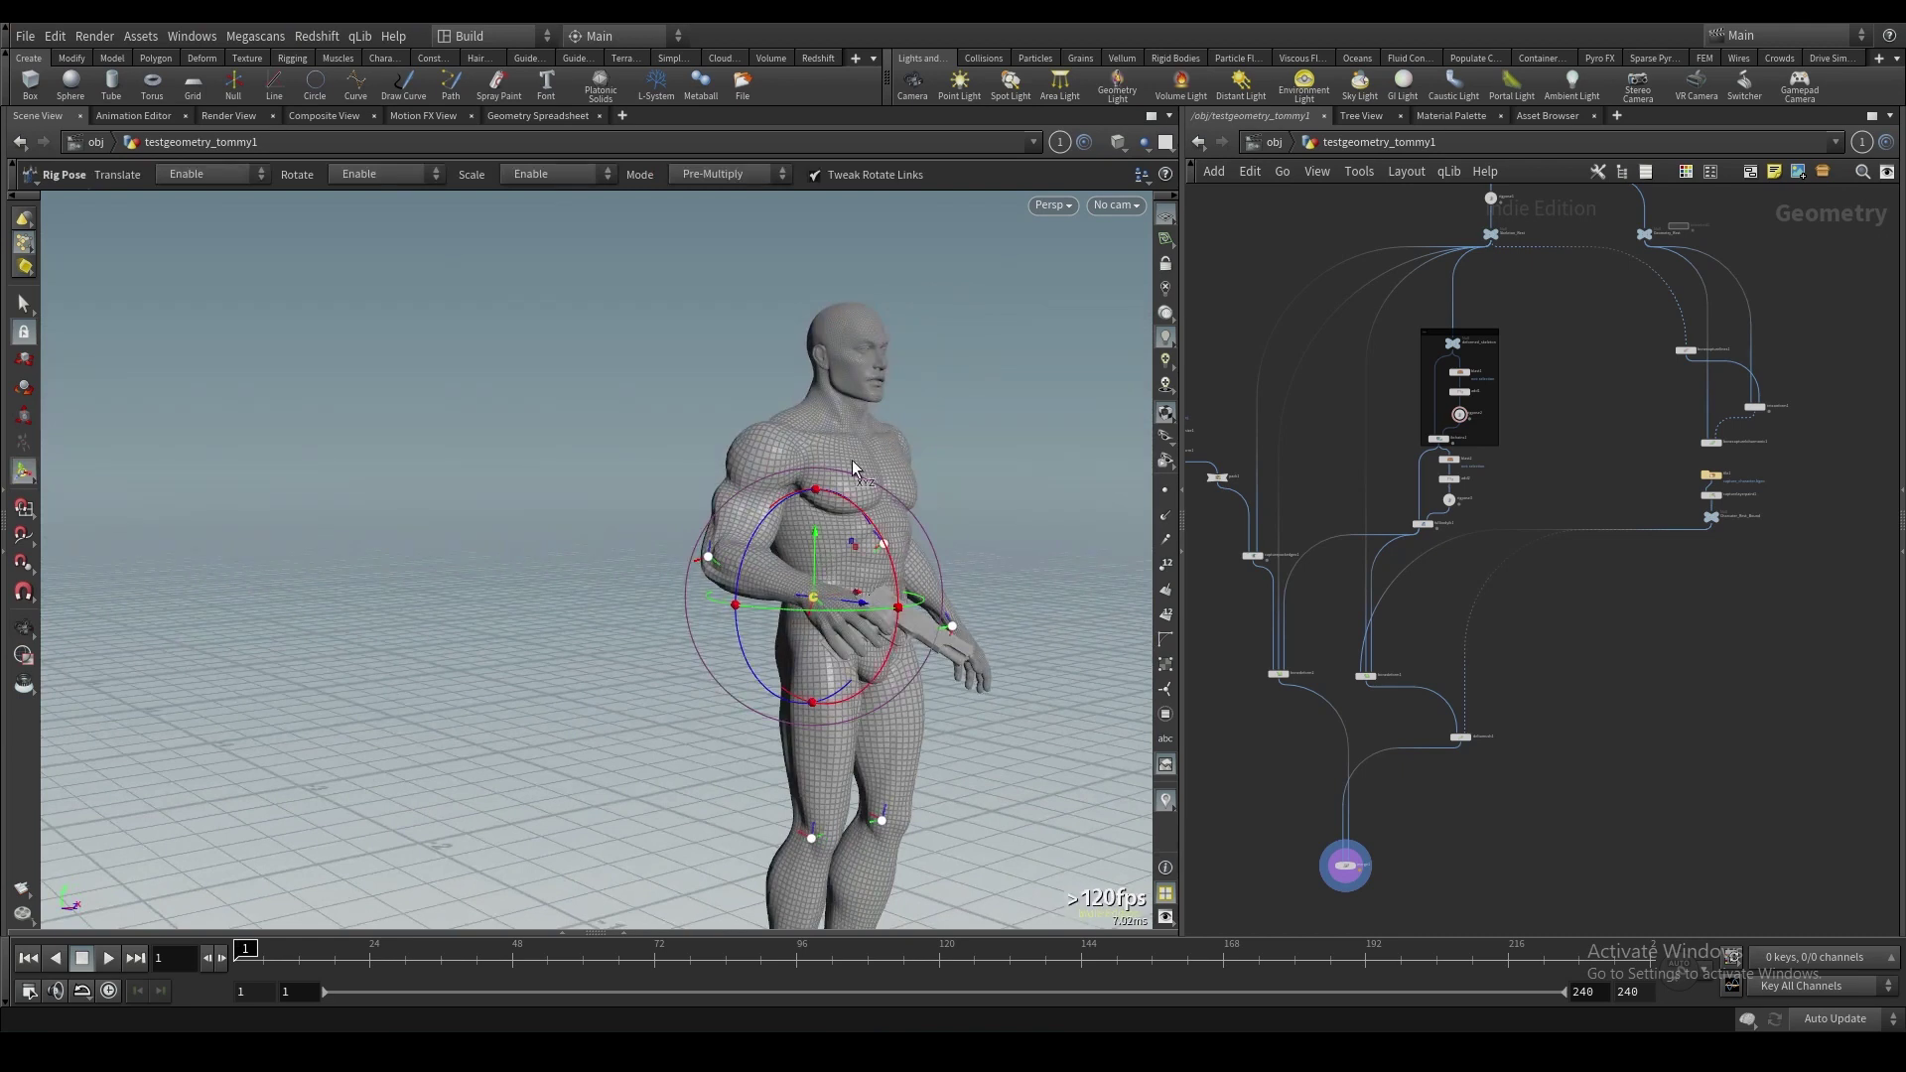
alt+drag(874, 437, 630, 604)
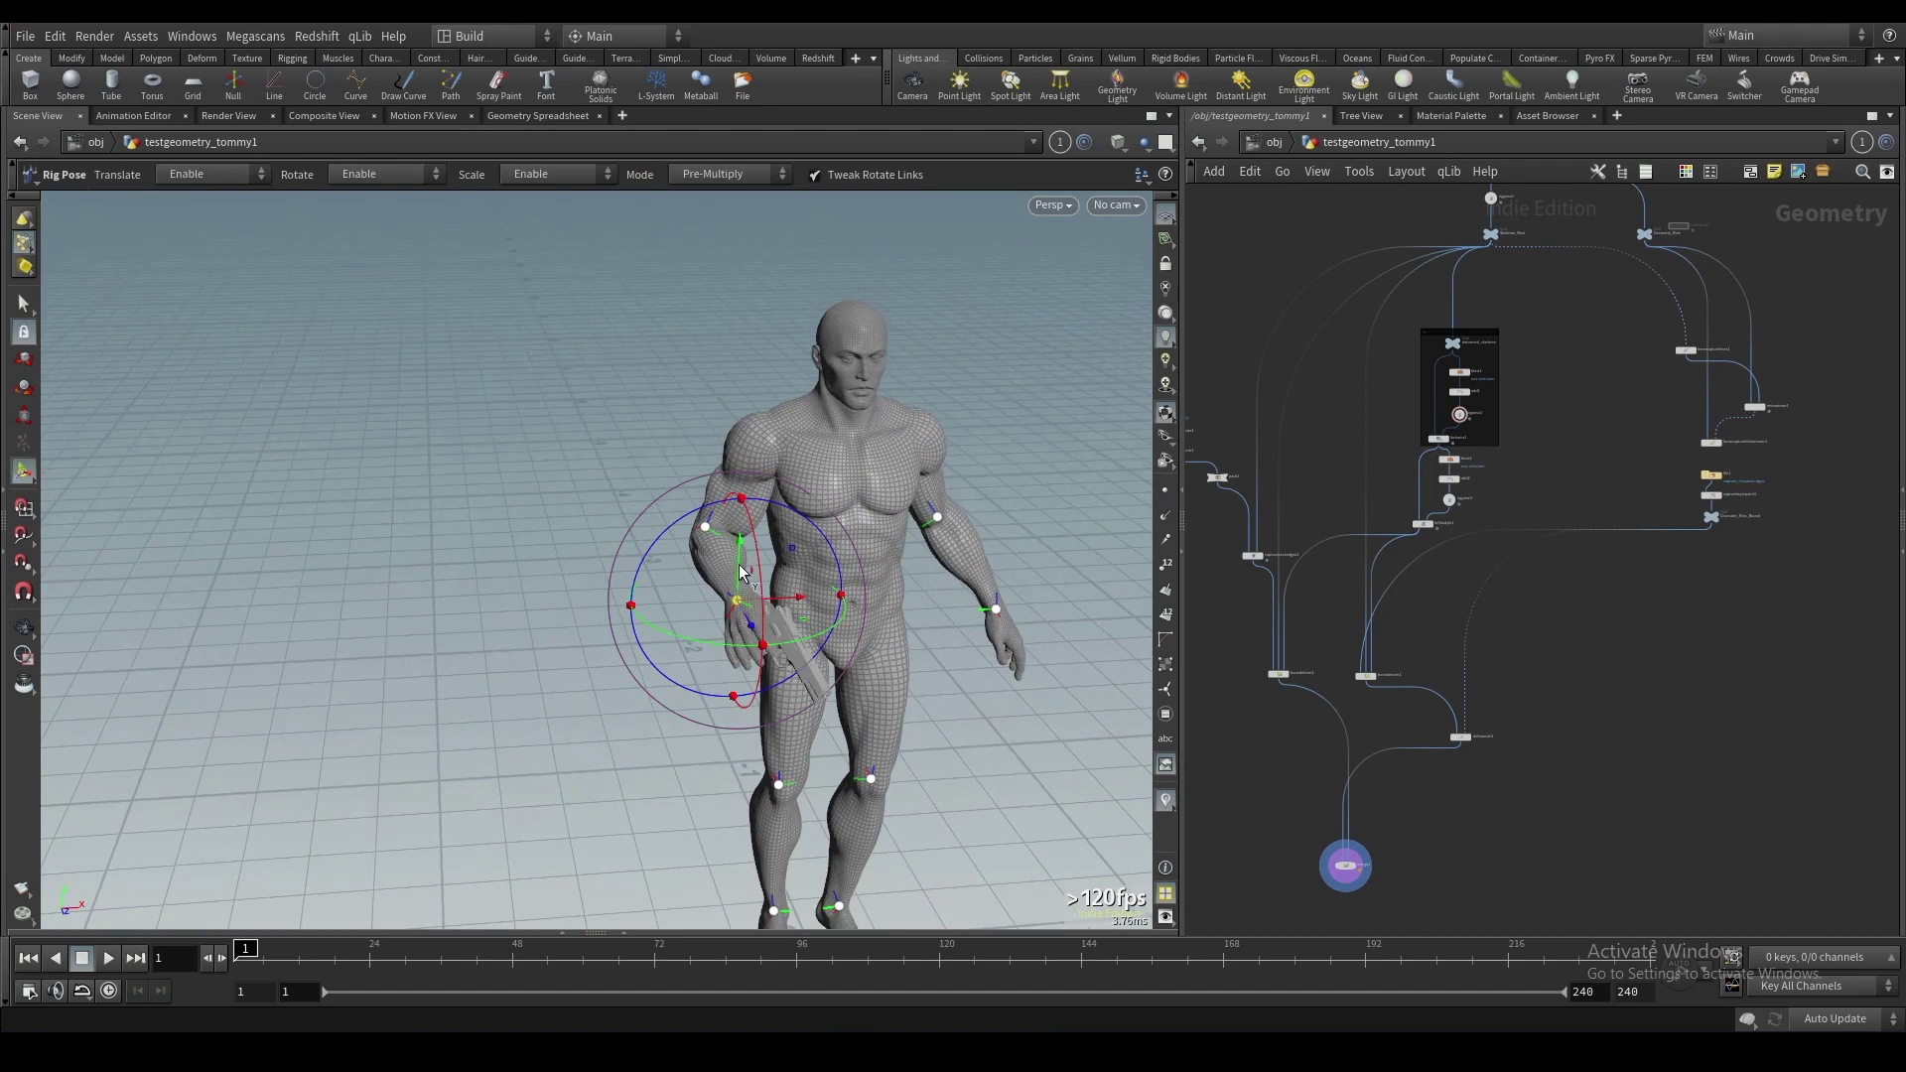
drag(773, 581, 683, 685)
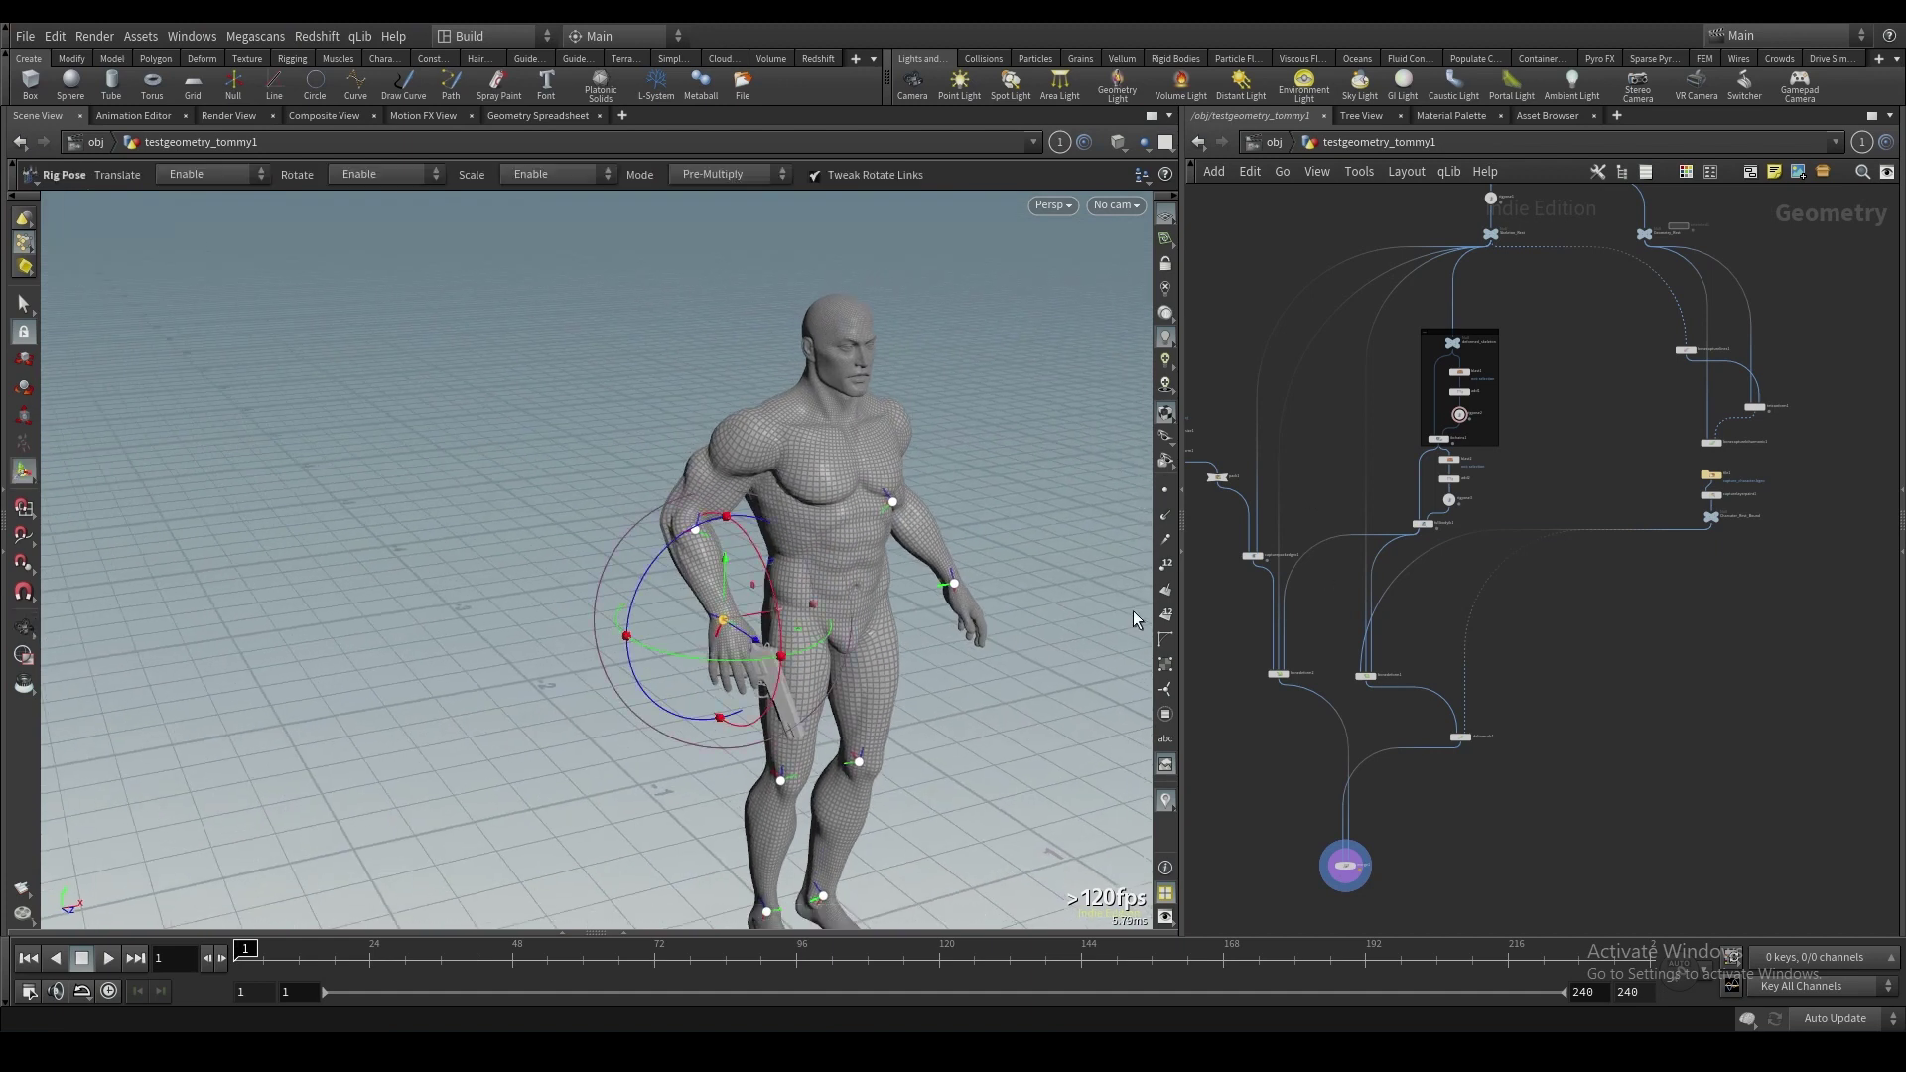